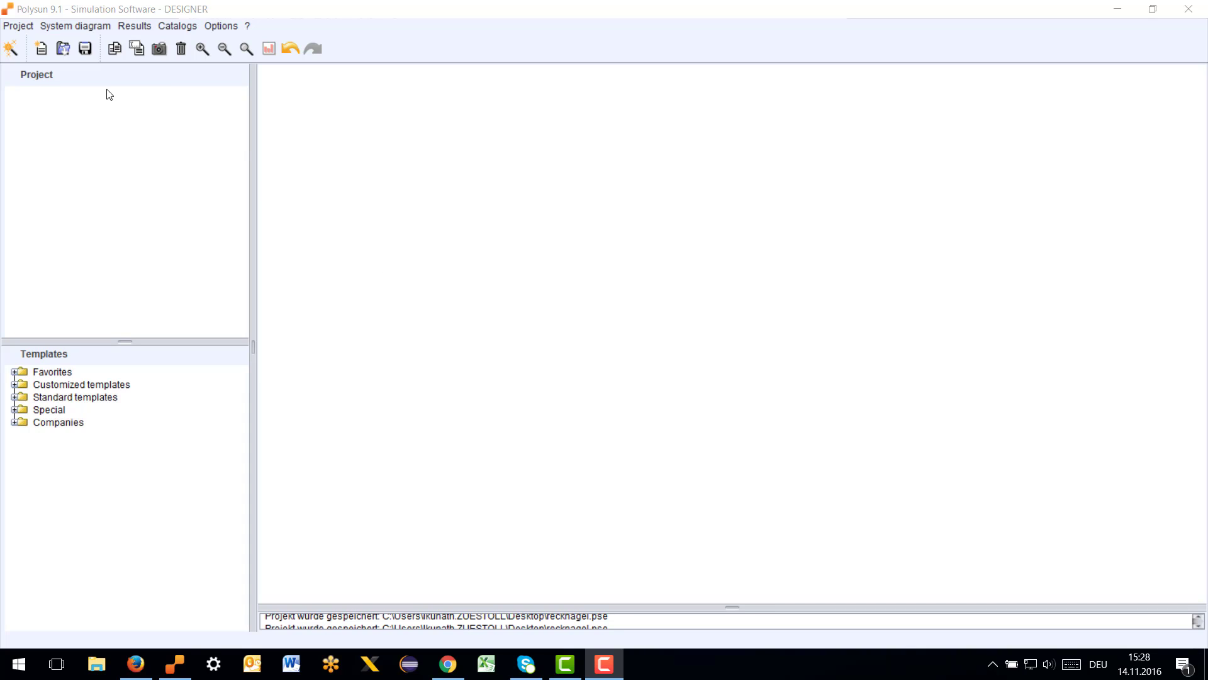
Step: Start a new project with the wizard, name it "Freiburg X" and enter the comment "blabla"
click(10, 44)
click(10, 46)
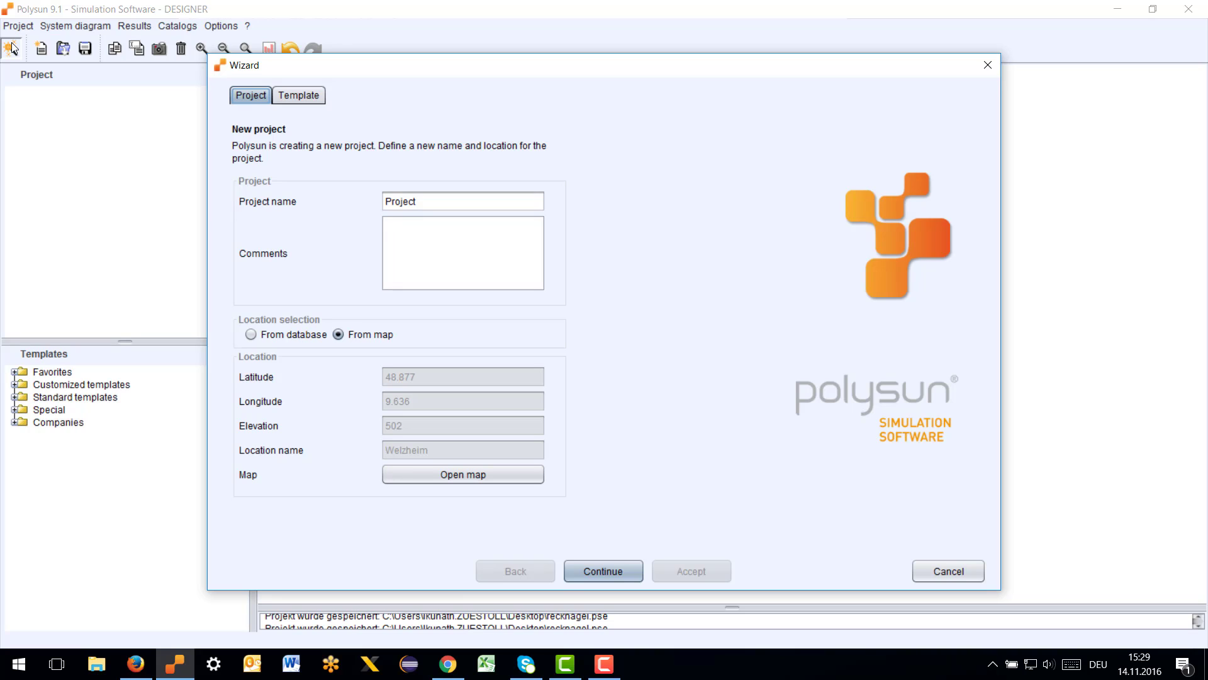
drag(435, 204, 363, 198)
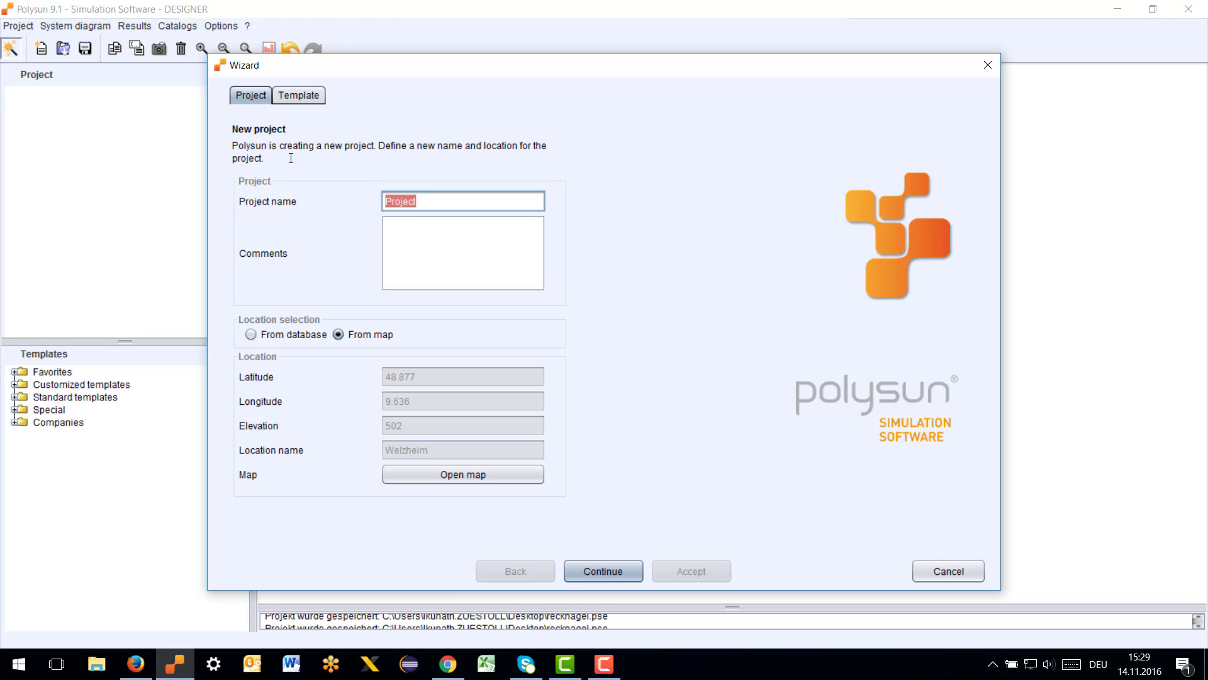
text(Freiburg)
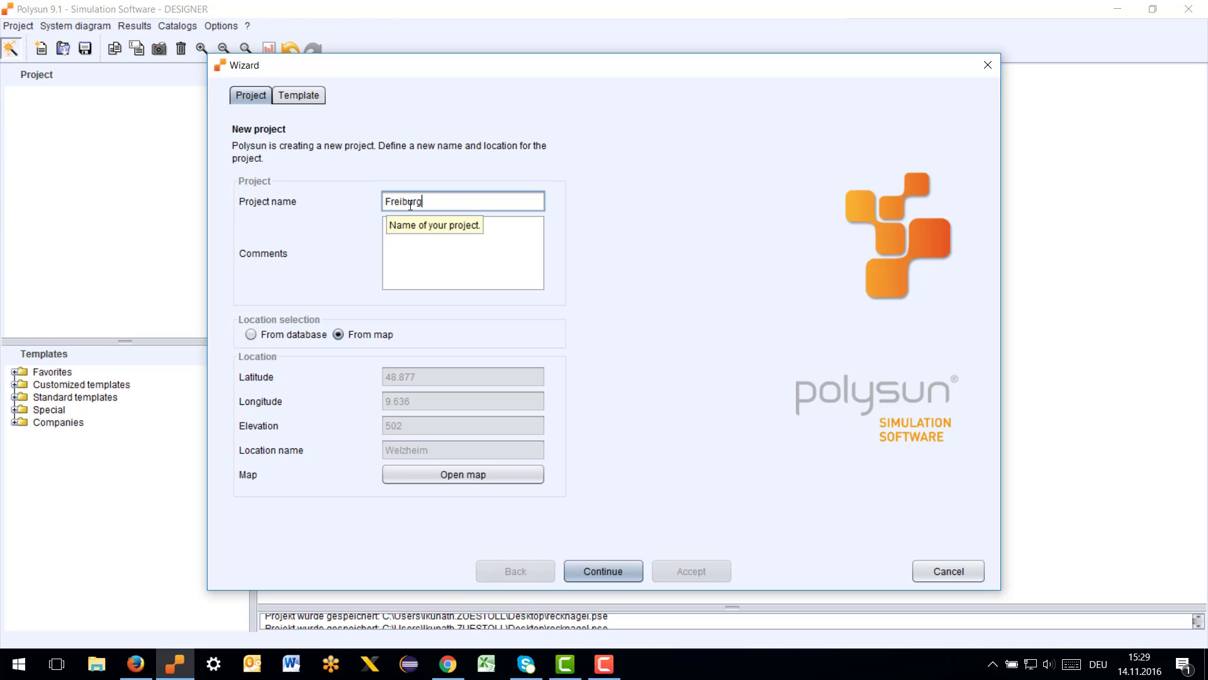
text(X)
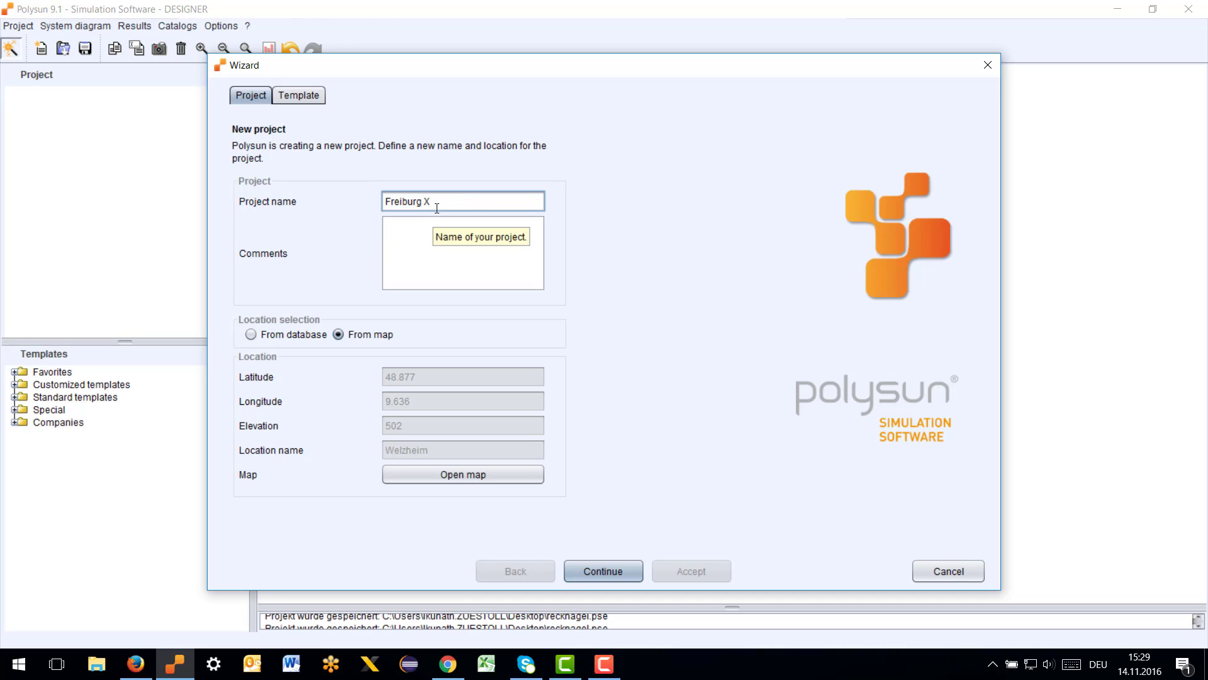
click(446, 240)
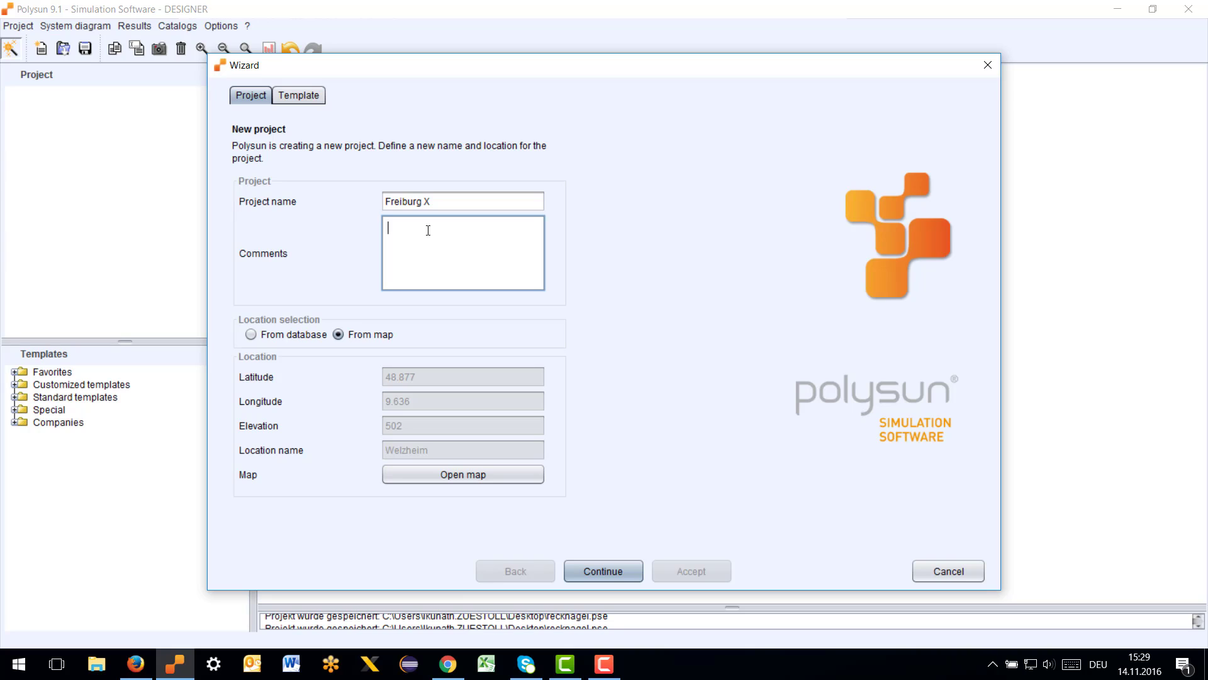
text(blabla)
Step: Choose the project location from the database, with Germany as country and Freiburg im Breisgau as location
click(250, 333)
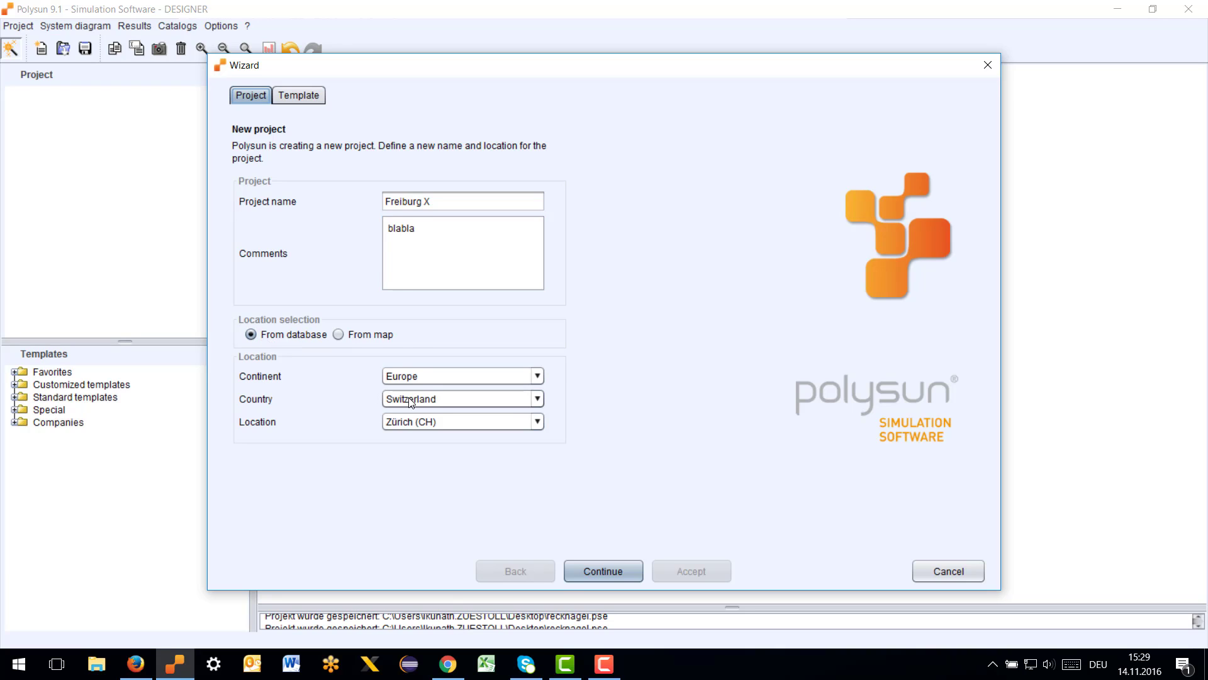
click(430, 399)
key(g)
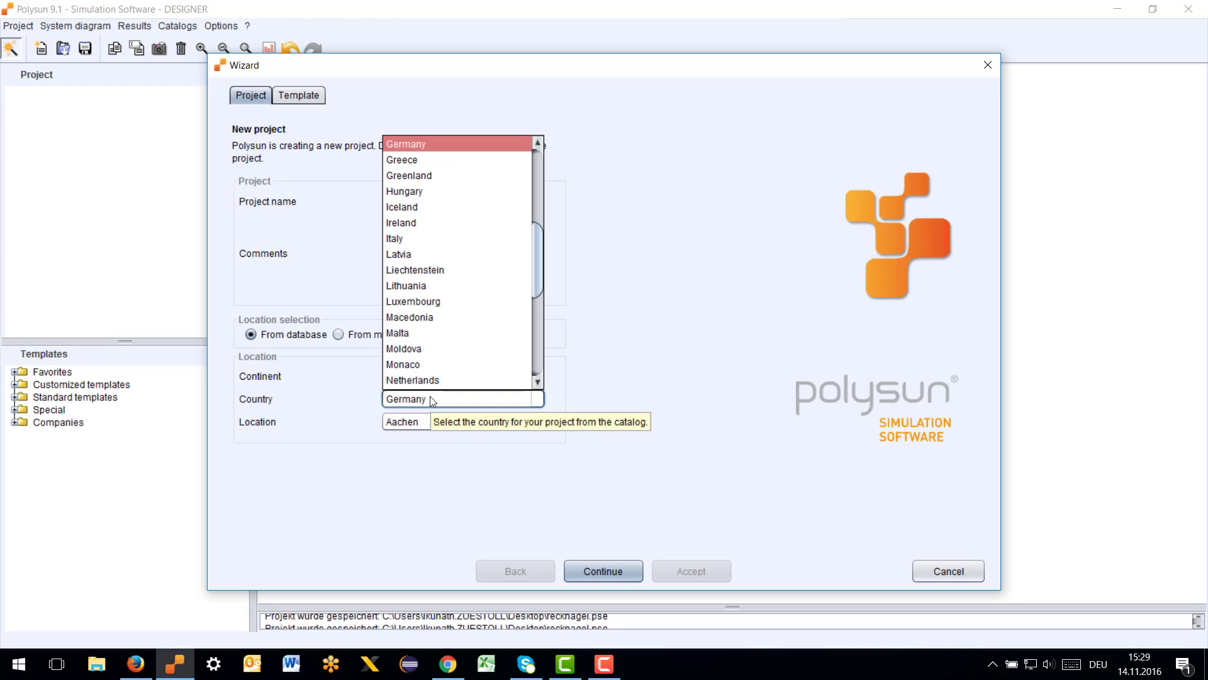
click(429, 397)
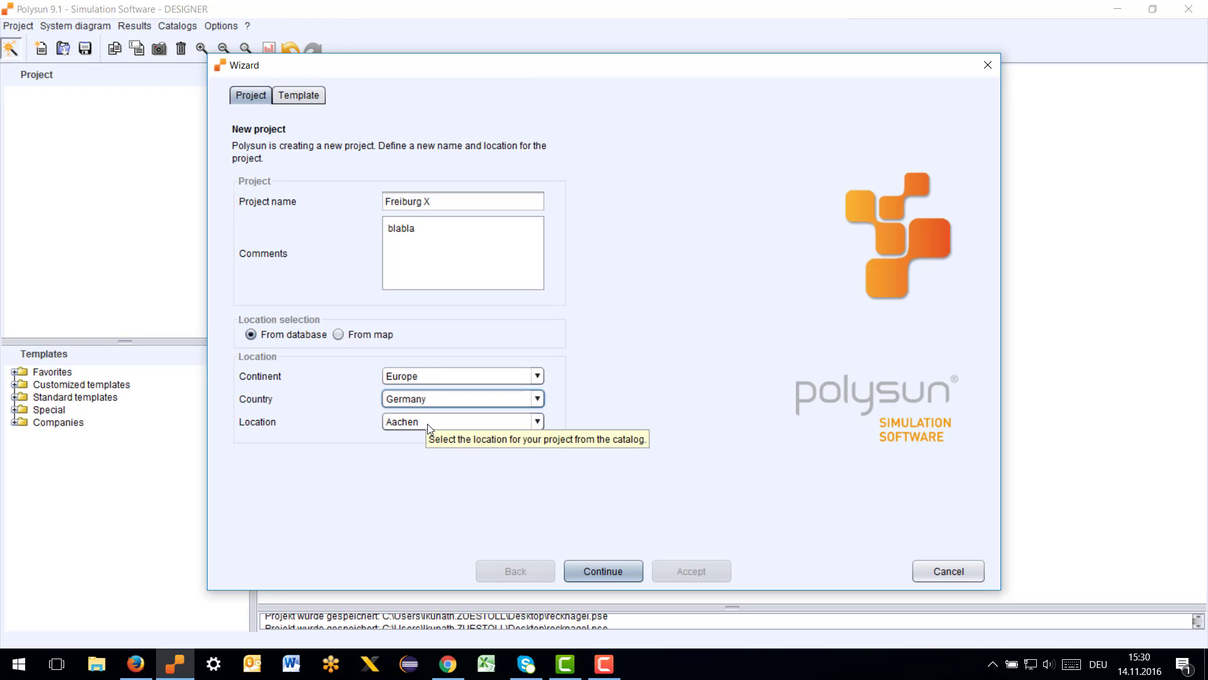
click(427, 423)
key(f)
key(f)
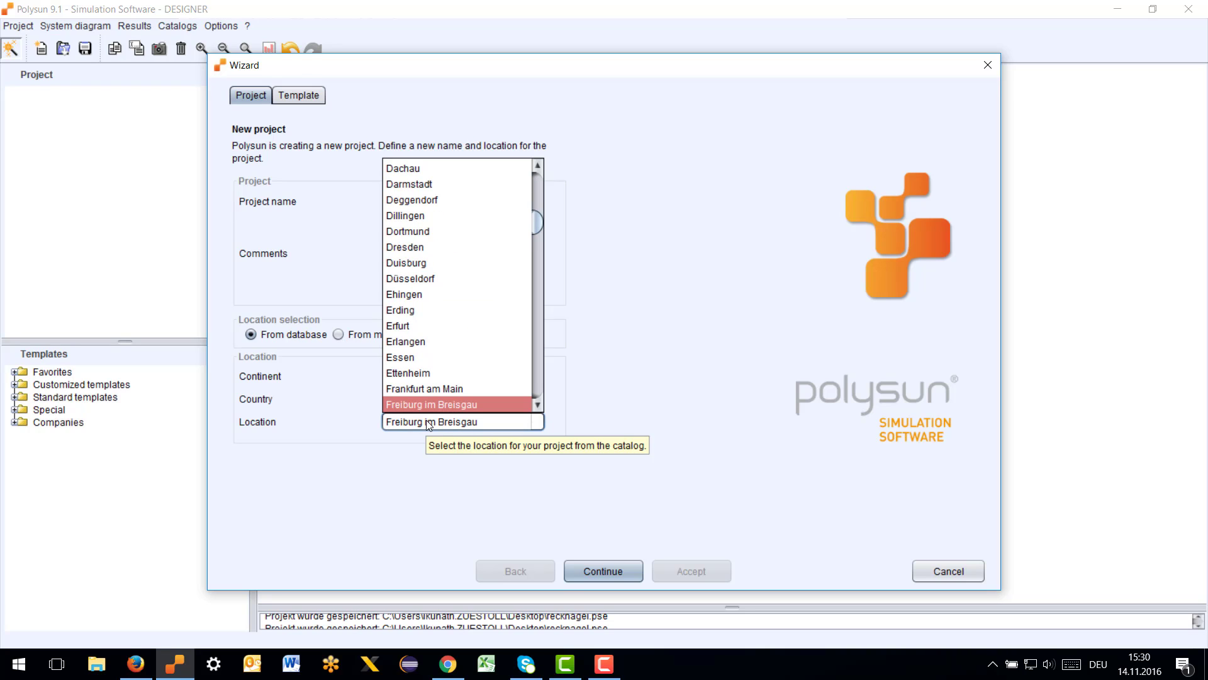
click(434, 419)
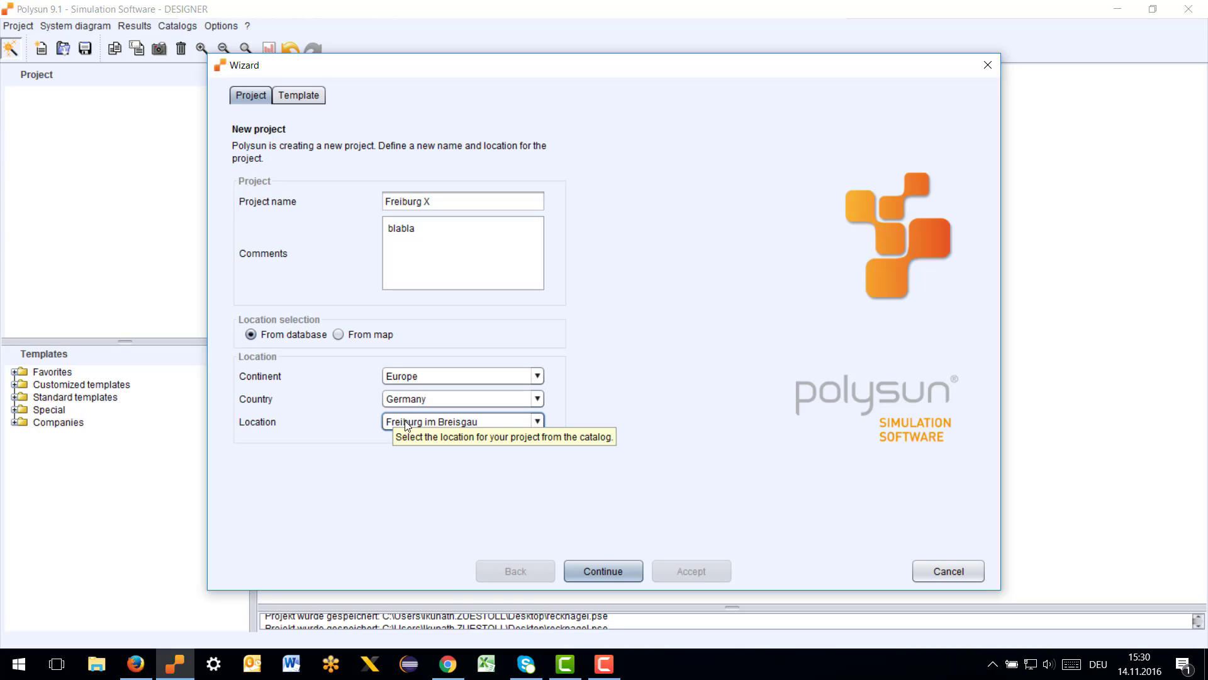
Step: Switch the location selection to the map and search the map for "freiburg"
click(339, 335)
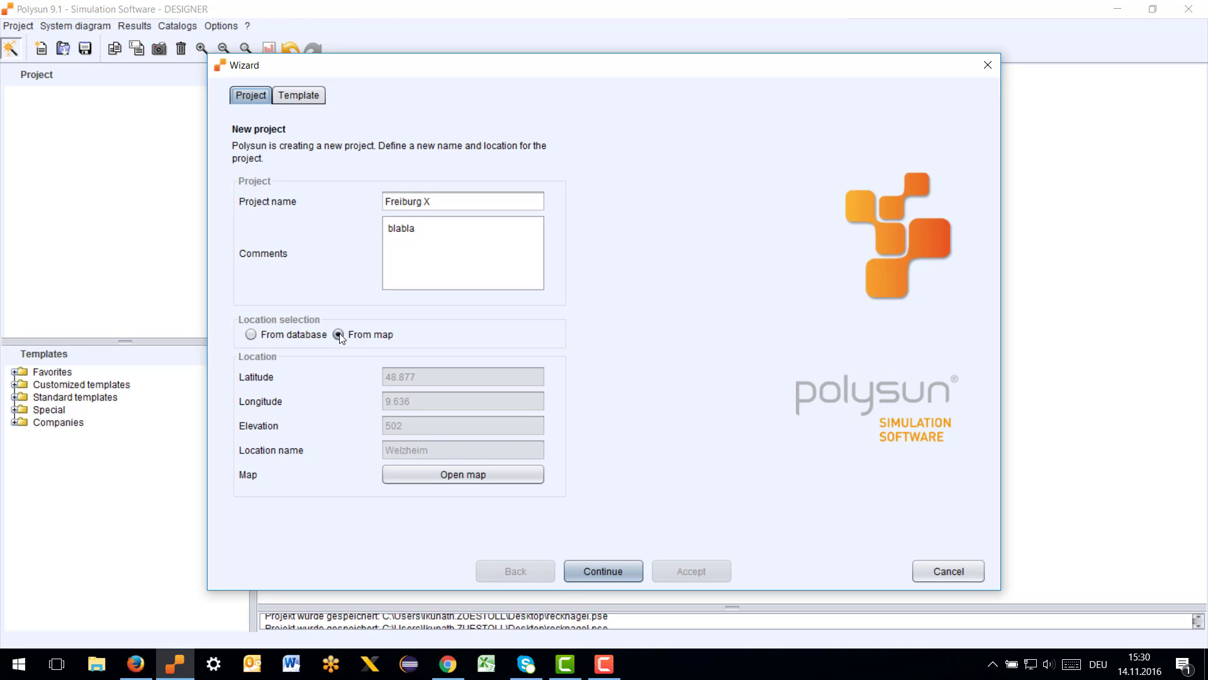
click(451, 474)
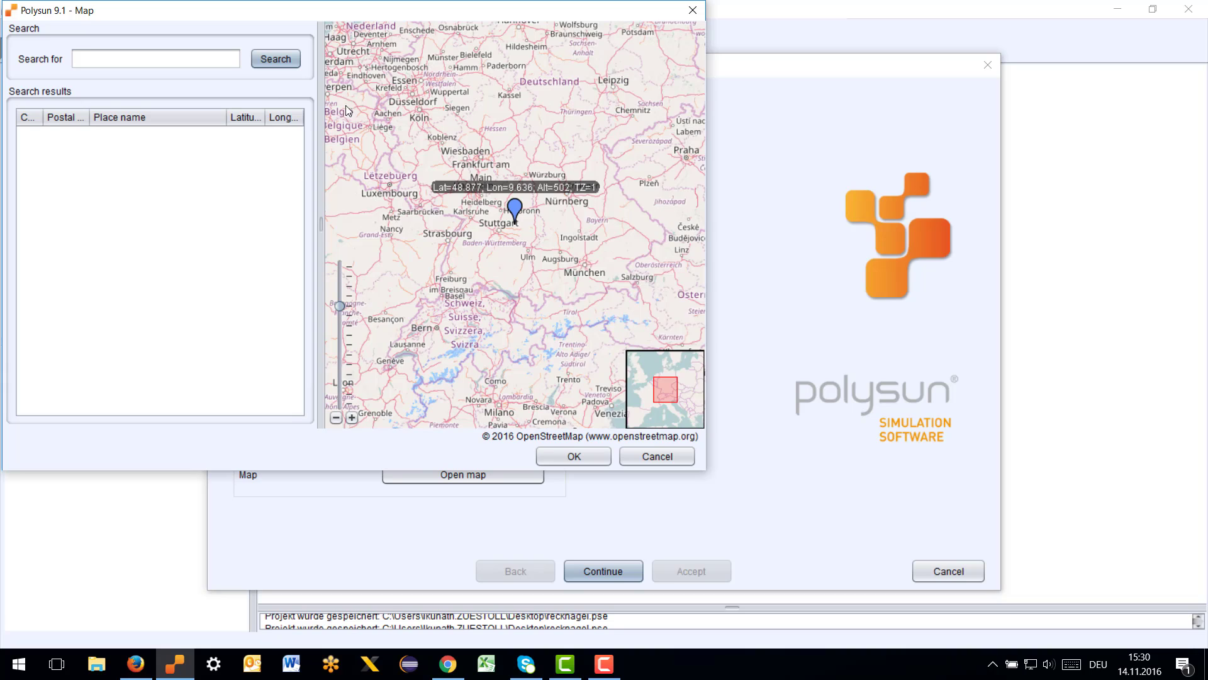
click(181, 59)
text(freiburg)
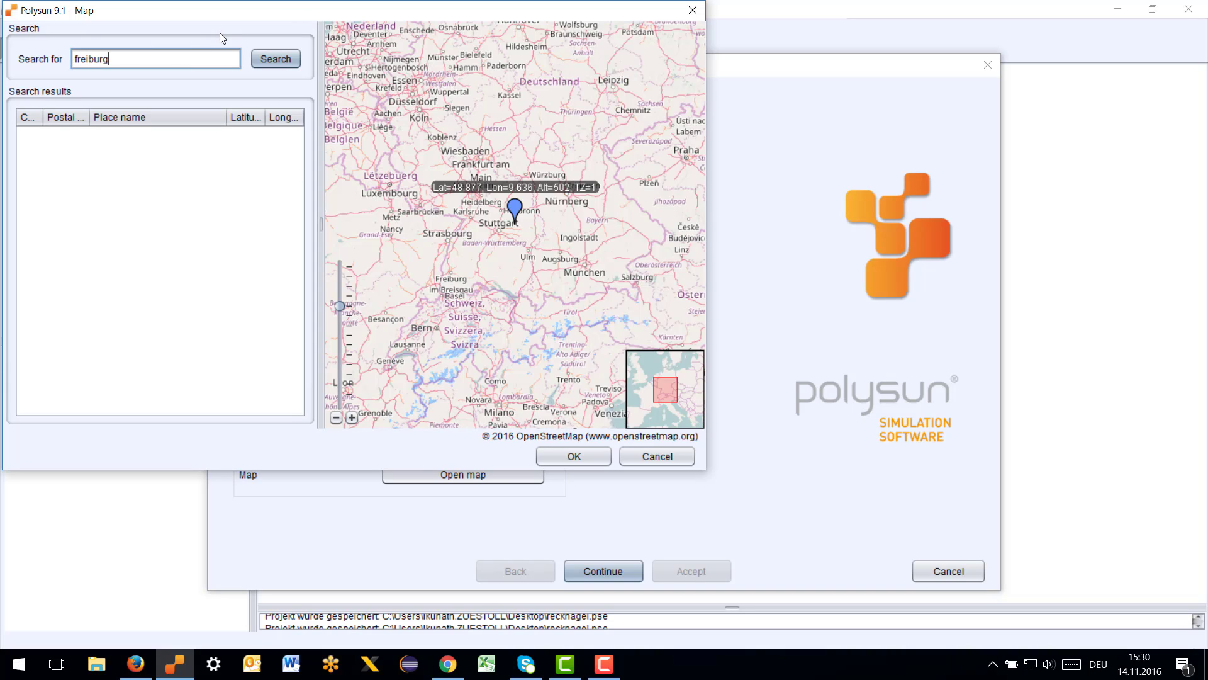
key(Return)
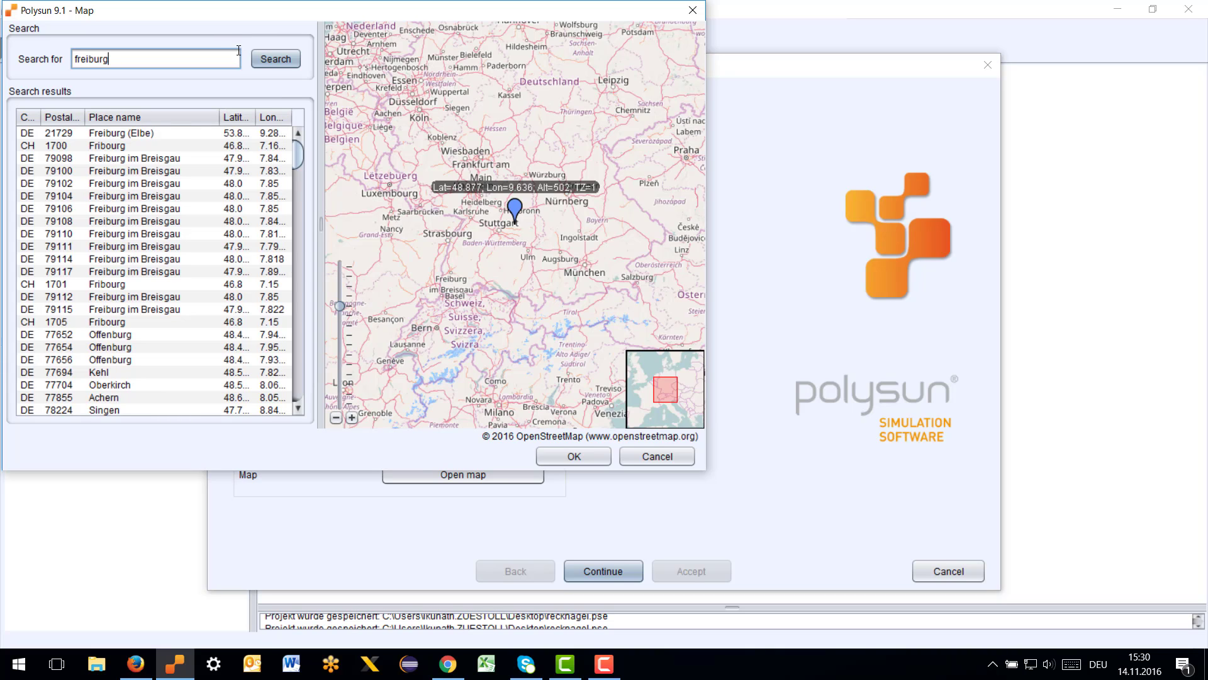
Step: Pick the Freiburg im Breisgau result with postal code 79098 and accept it as the project location under its suggested name
click(116, 161)
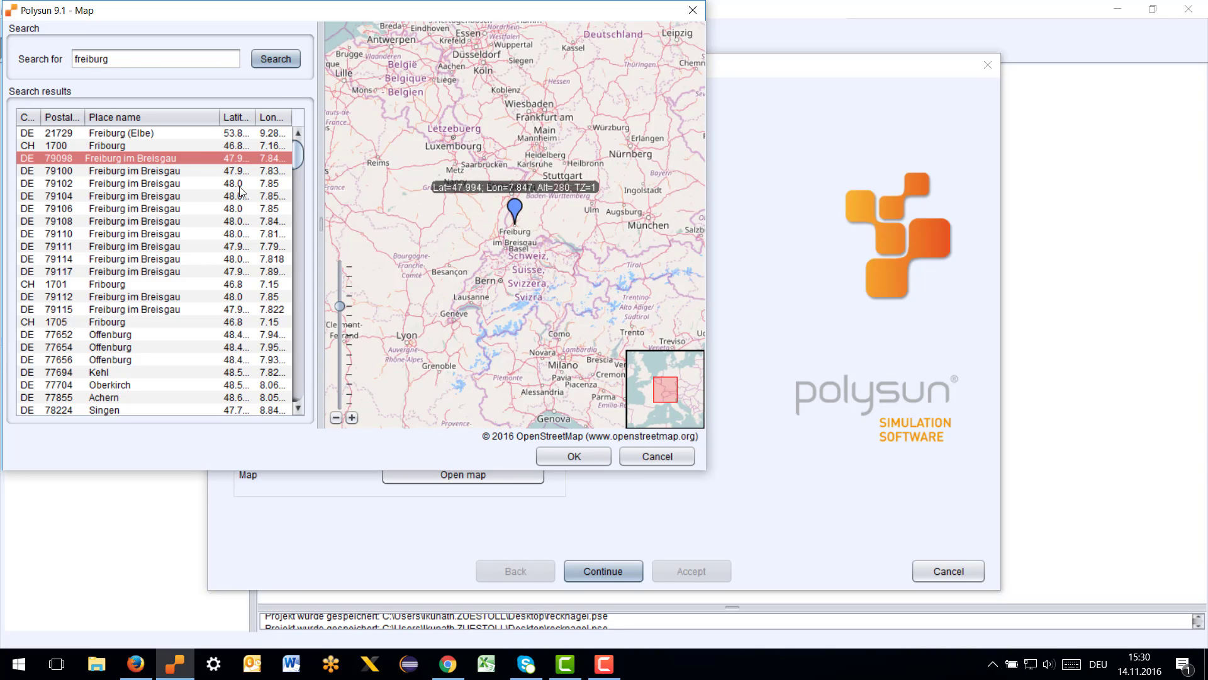
scroll(515, 227, up, 3)
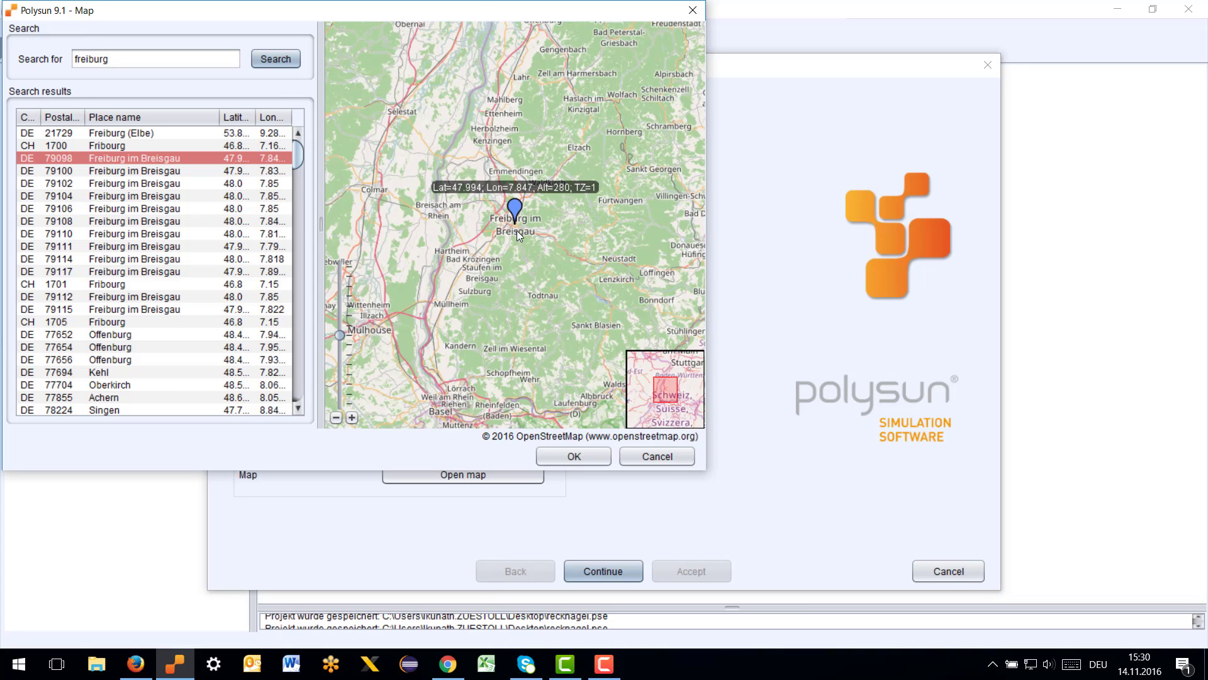
scroll(516, 229, up, 2)
scroll(521, 228, up, 1)
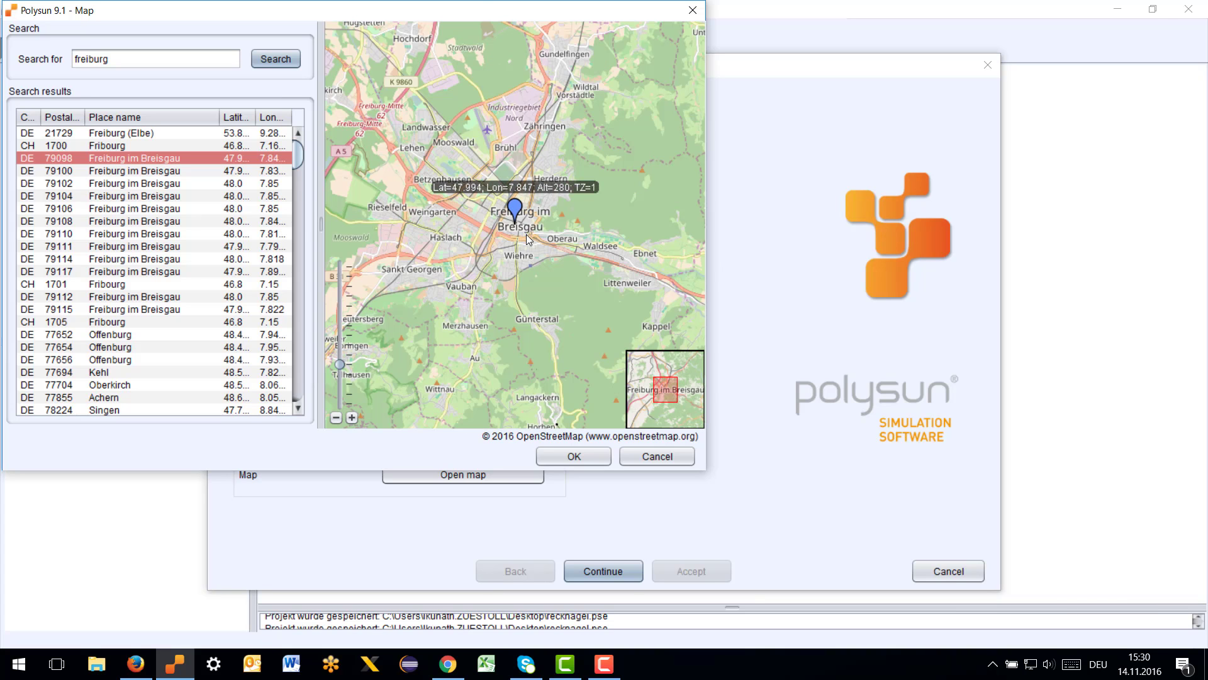
scroll(521, 243, up, 1)
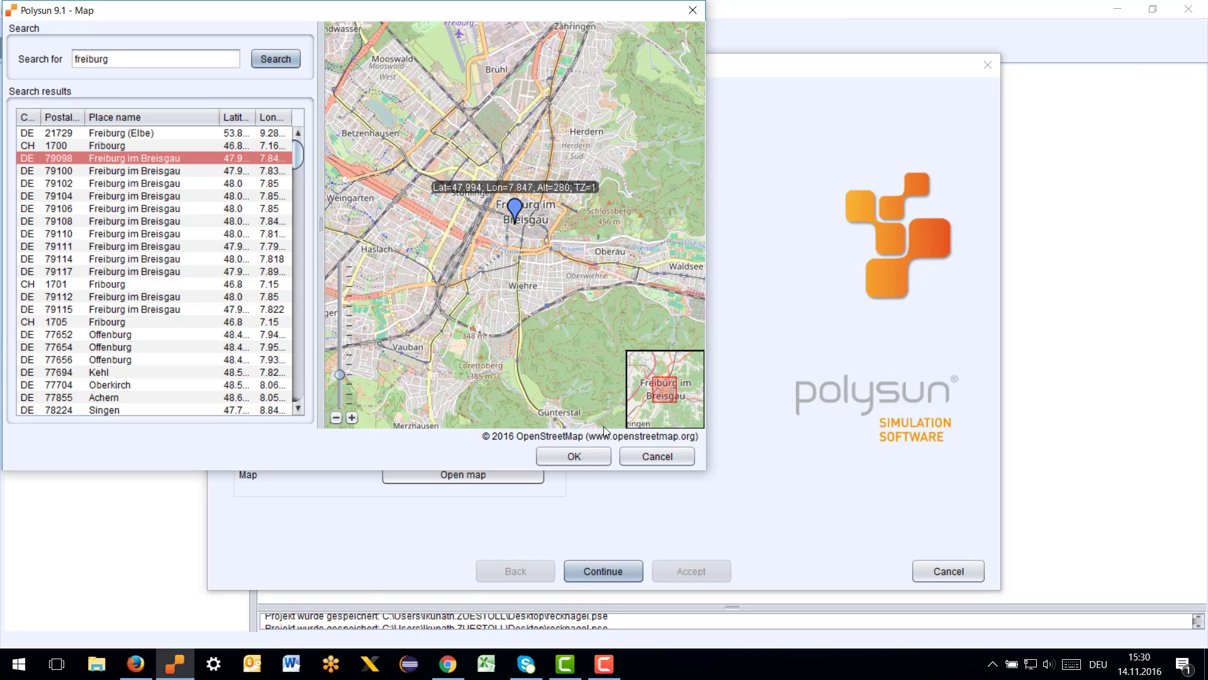
click(562, 460)
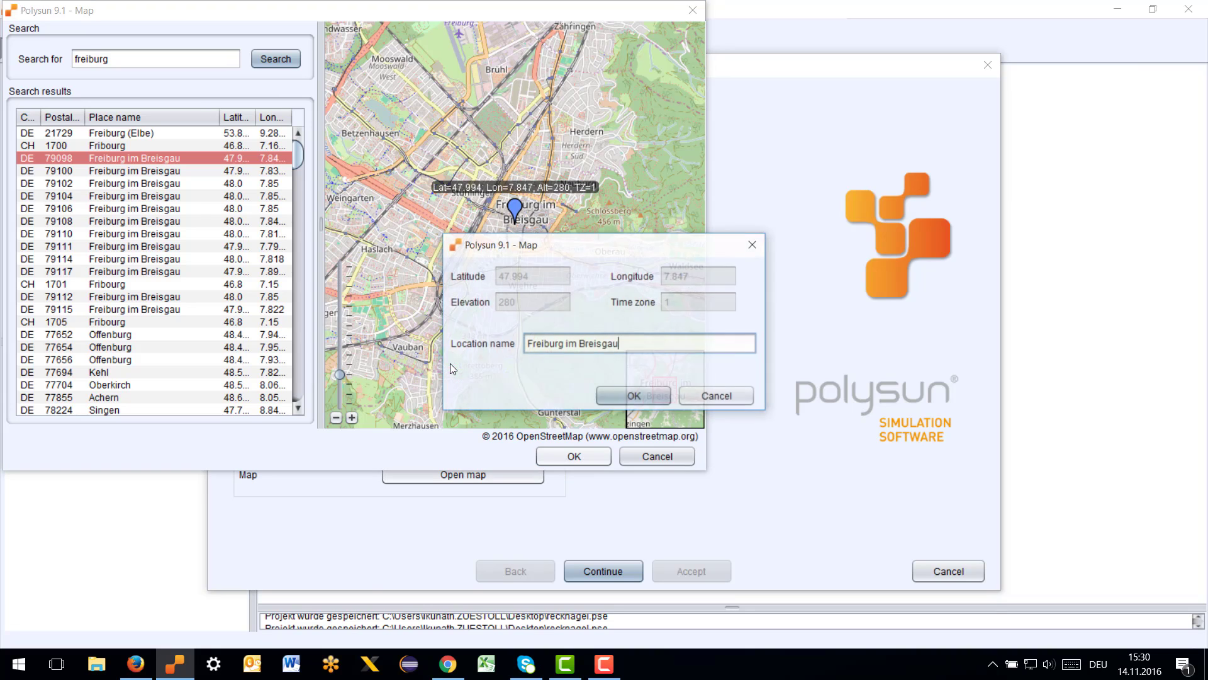
key(Return)
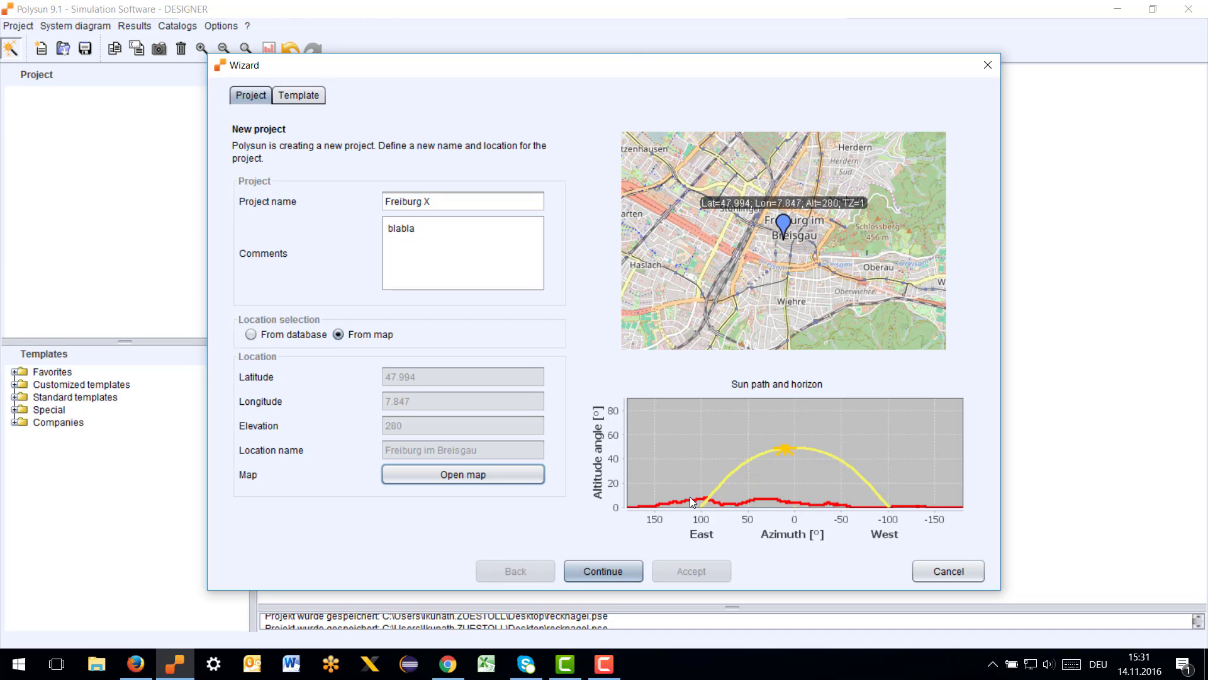
Step: Continue to the template selection and filter for systems with solar thermal and boiler set to Yes and heat pump set to No
click(599, 573)
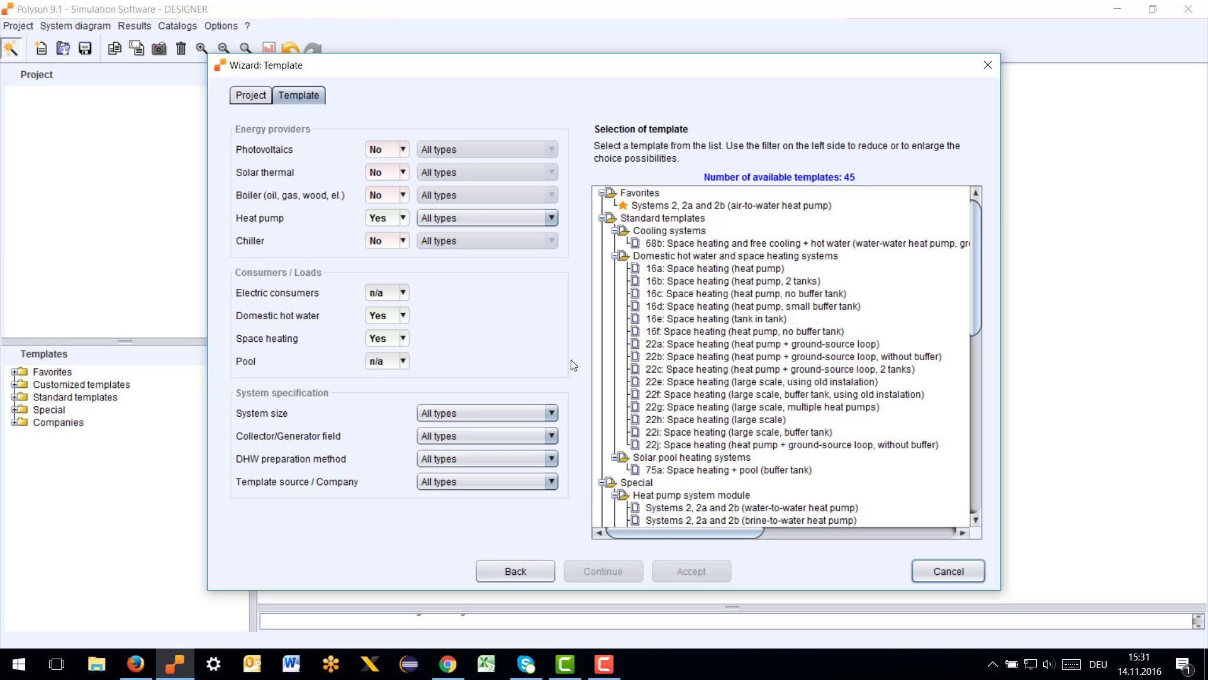
click(391, 175)
click(391, 188)
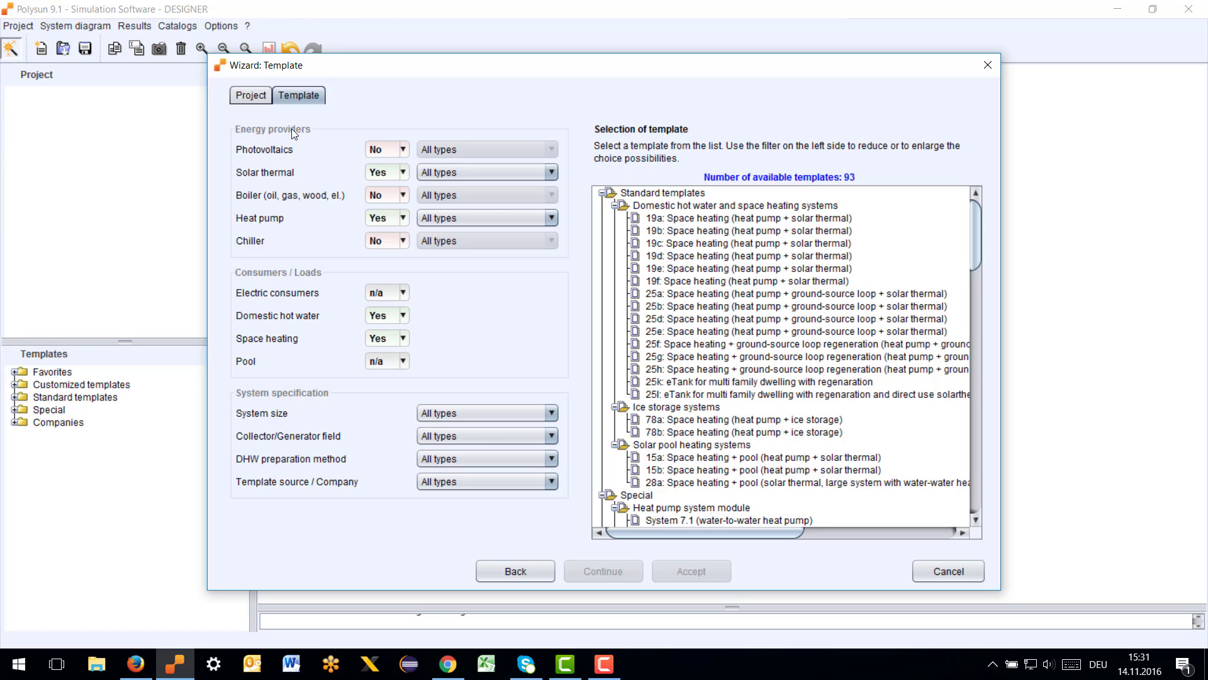
click(387, 195)
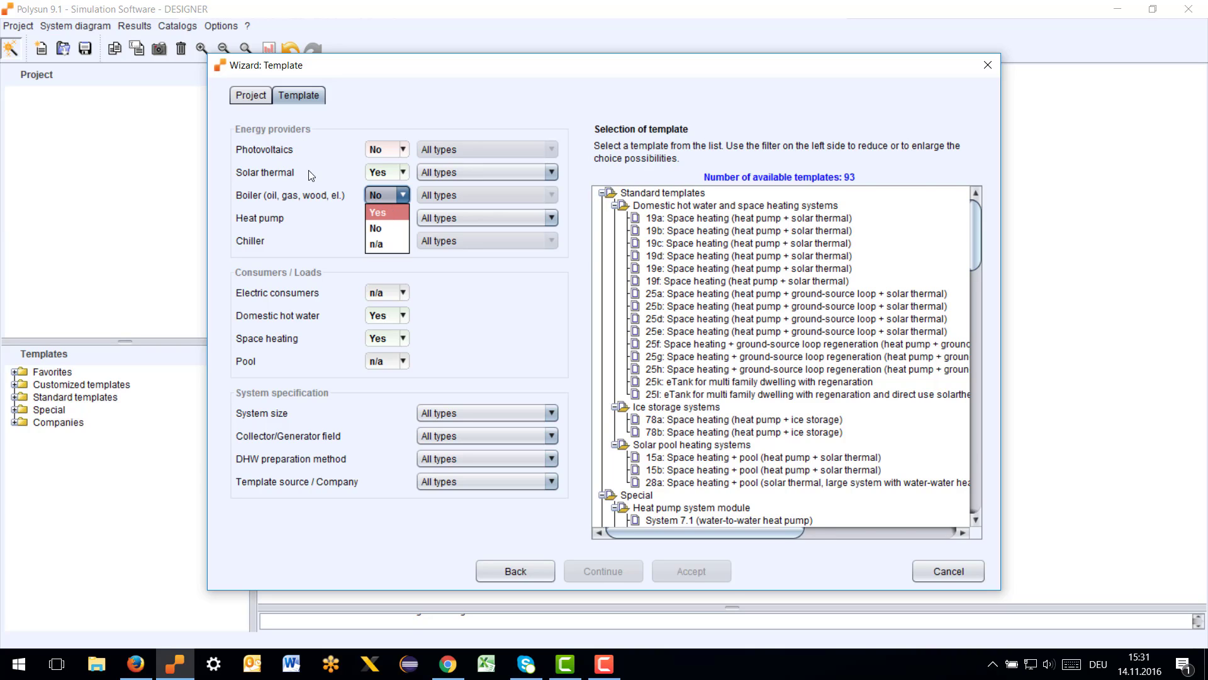
click(385, 213)
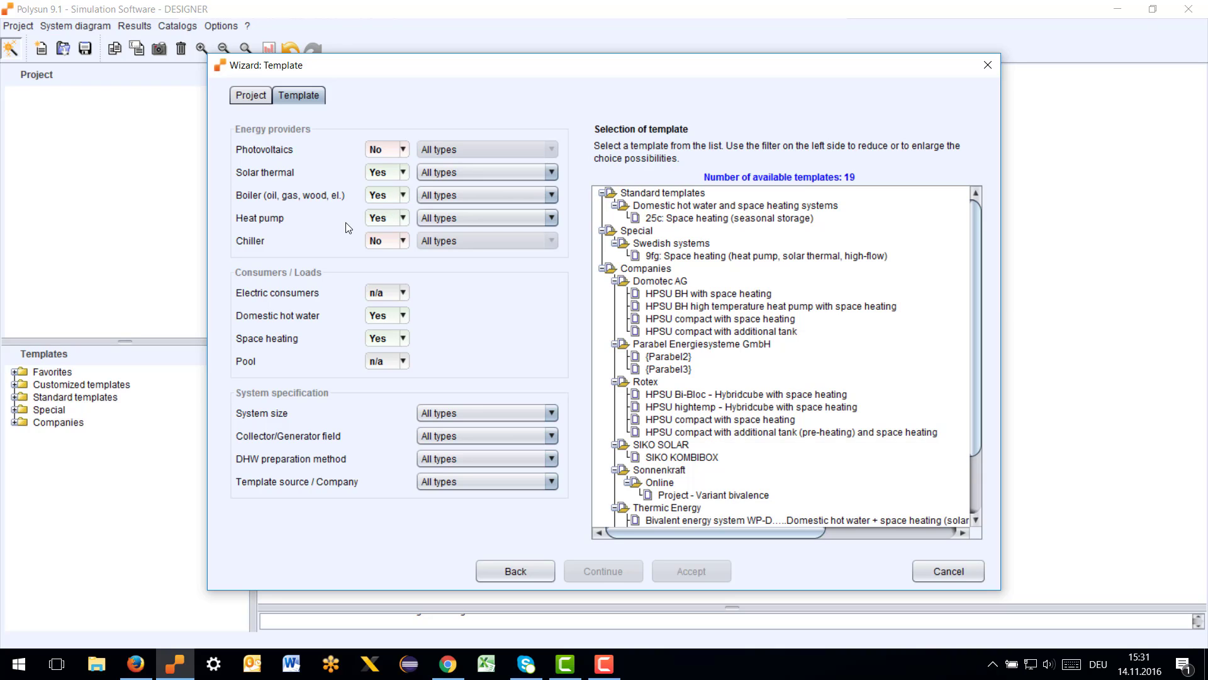
click(382, 219)
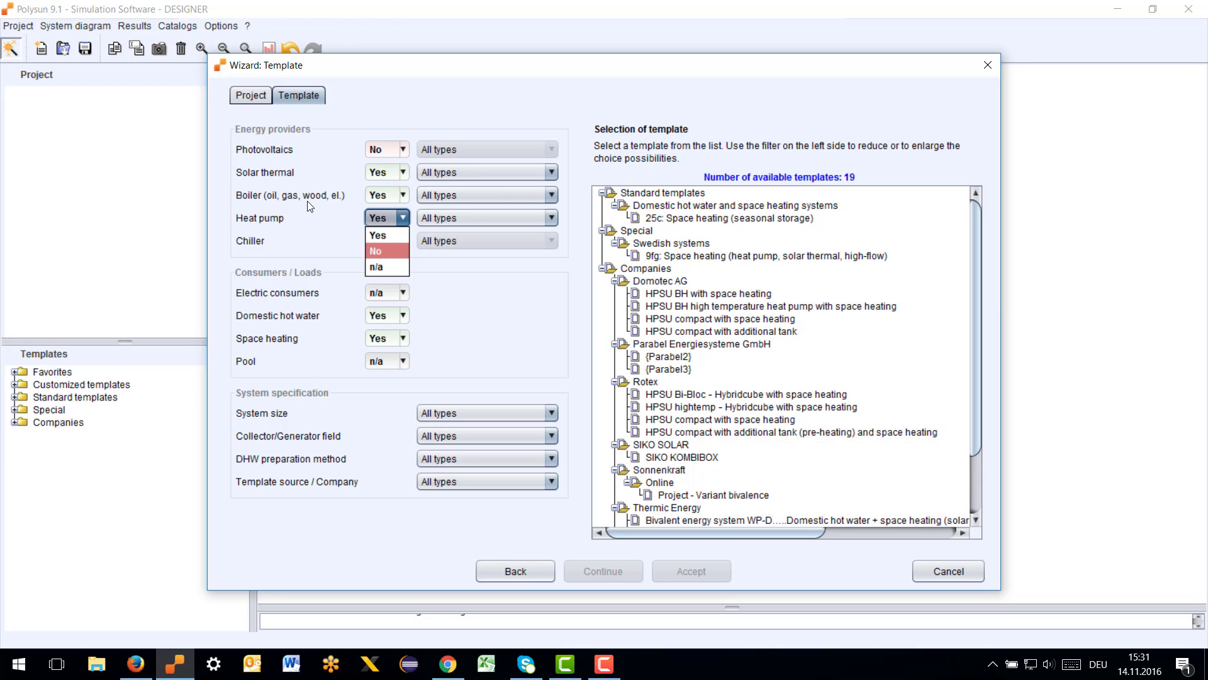
click(384, 251)
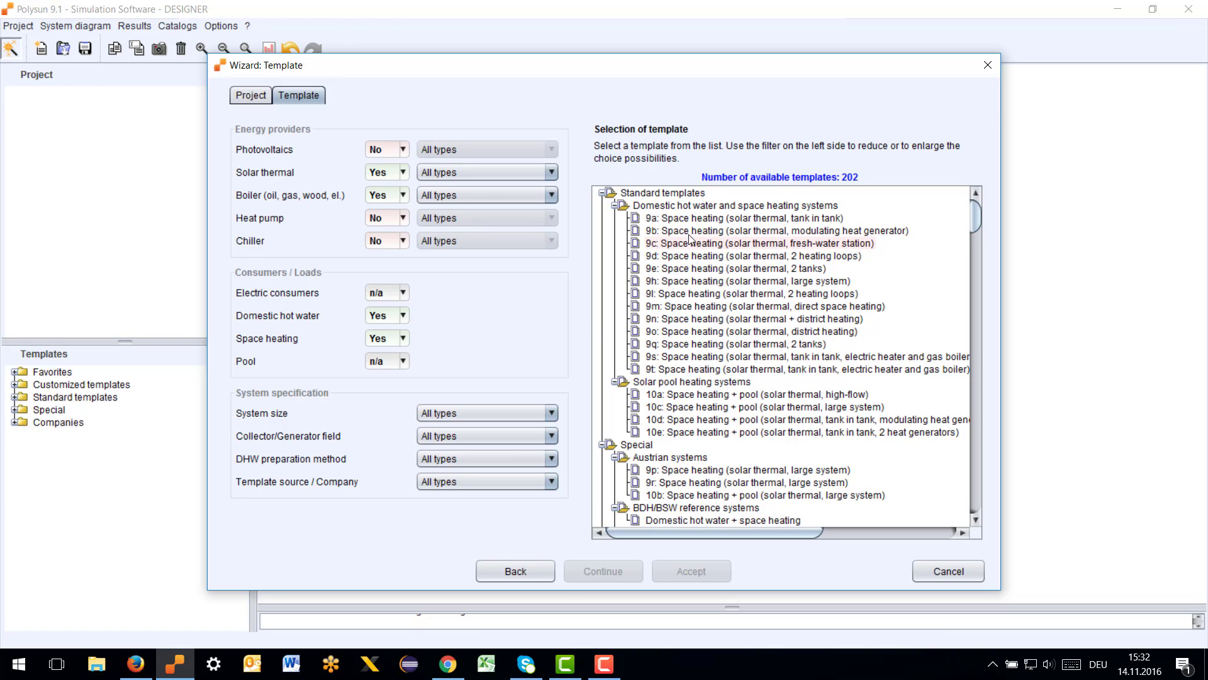
Step: Select template 9a: Space heating (solar thermal, tank in tank), preview neighbouring templates 9b and 9c, and continue to the hot water demand
mouse_move(697, 319)
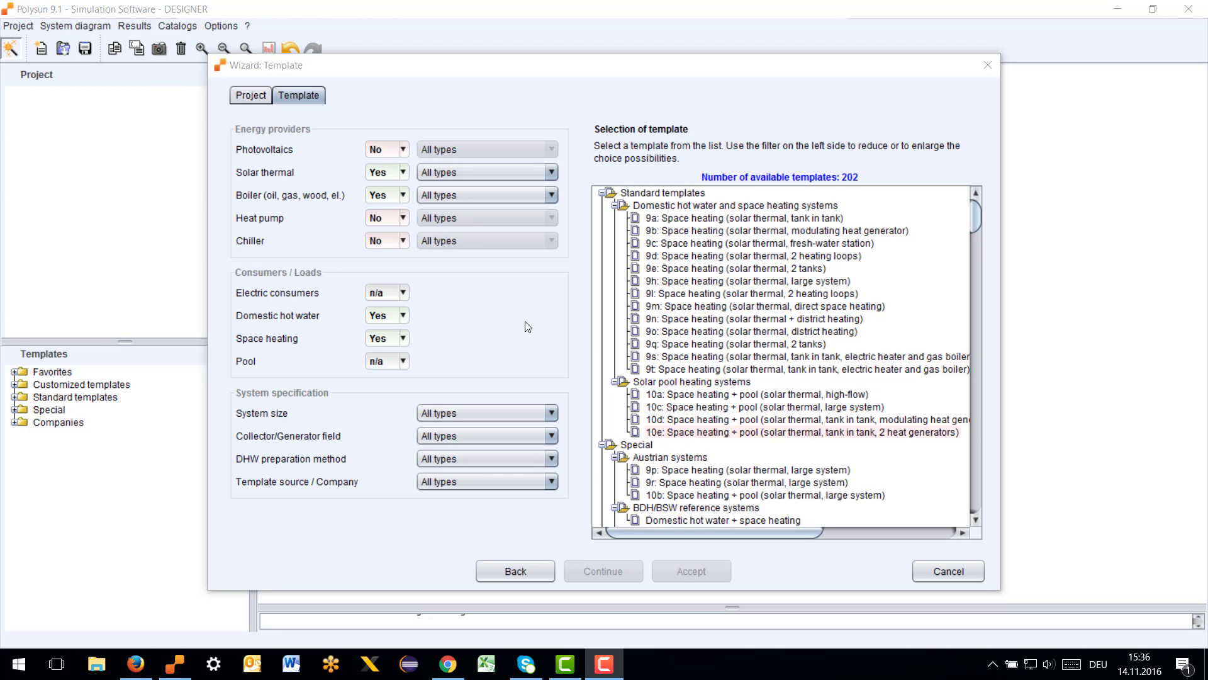
mouse_move(677, 222)
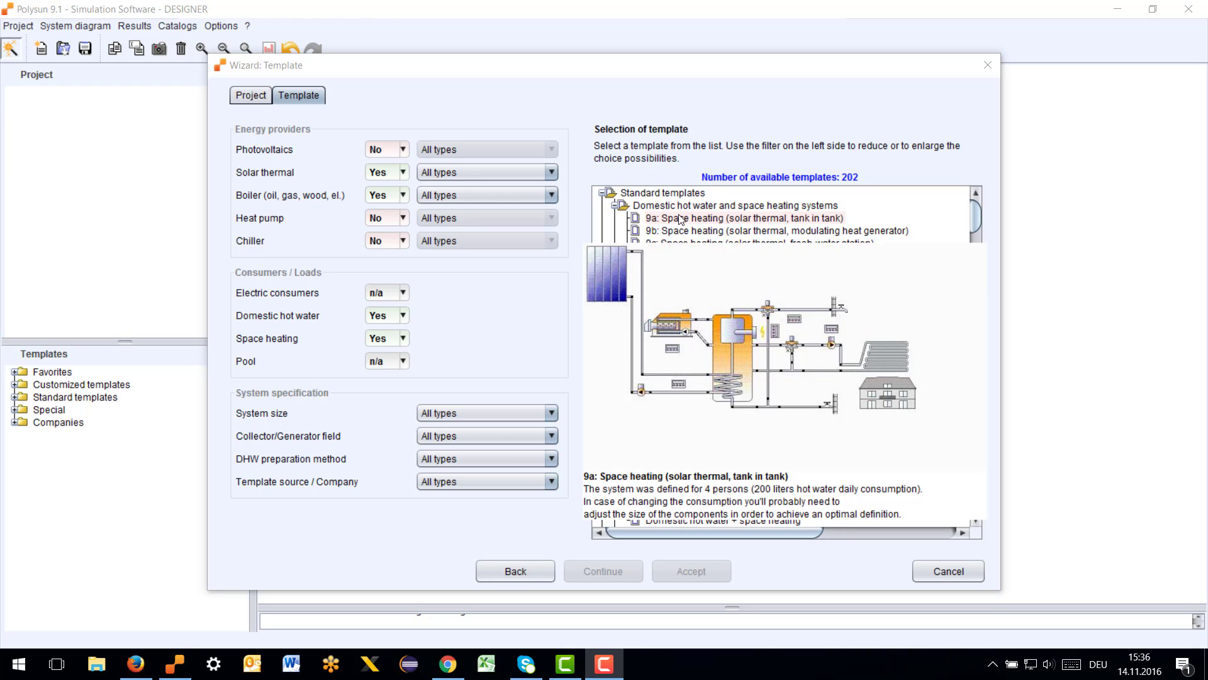
click(679, 217)
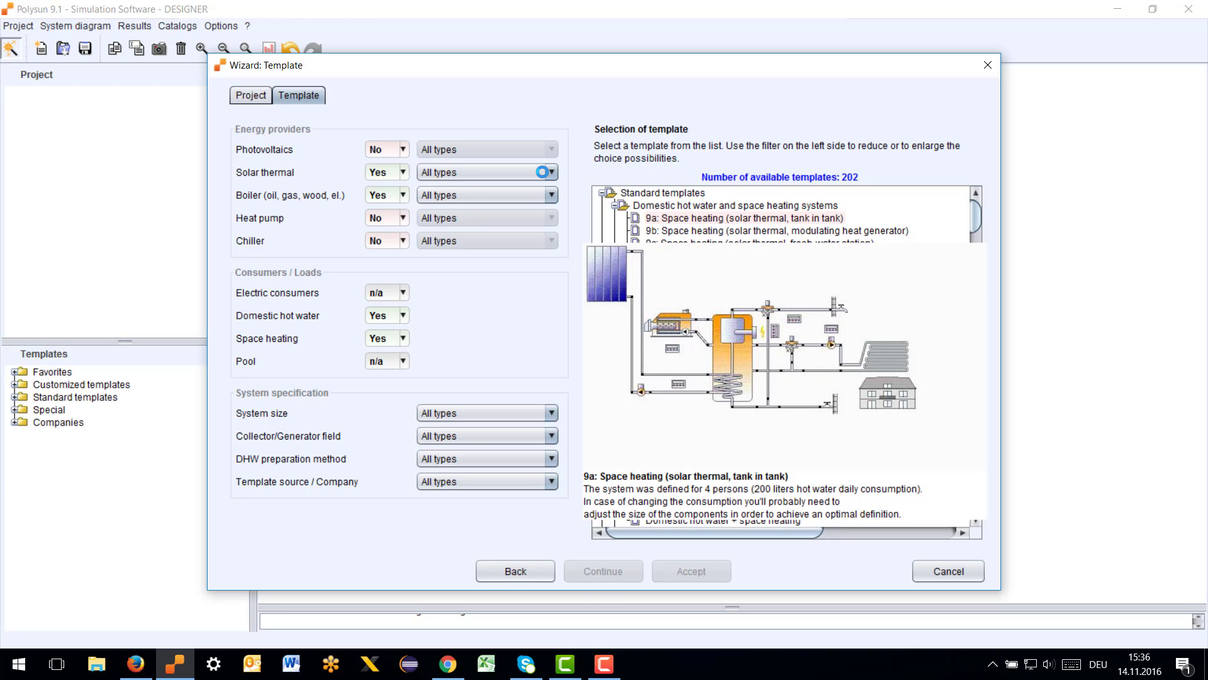
click(674, 216)
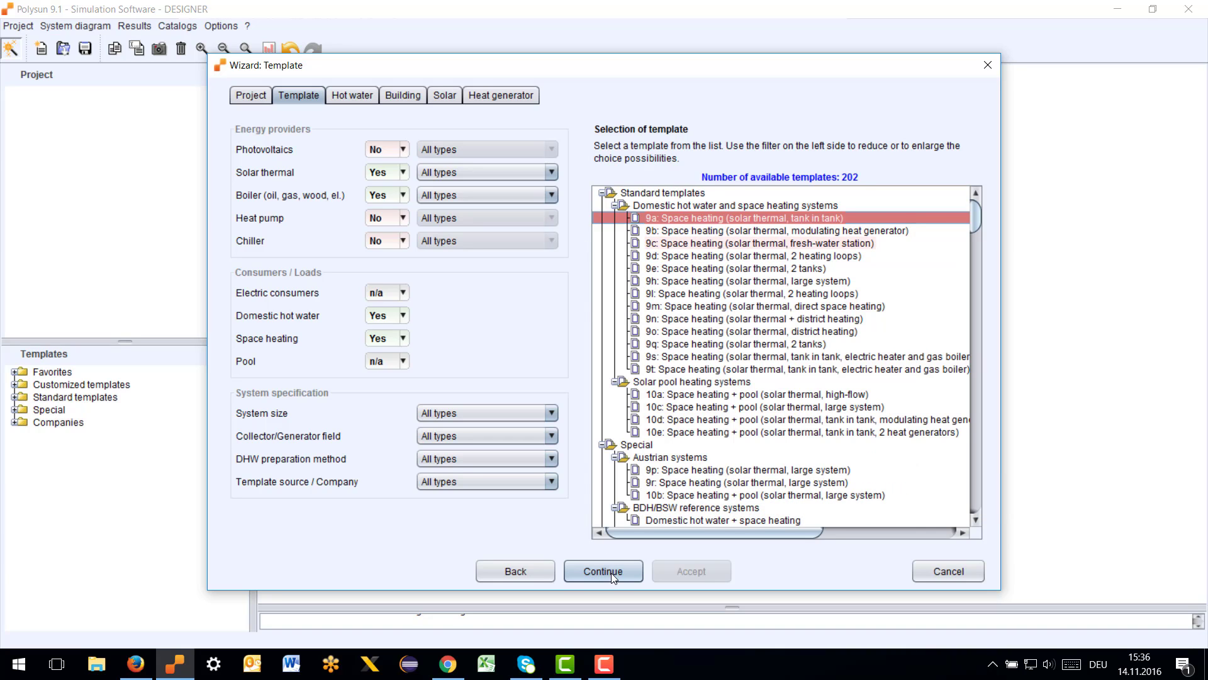
mouse_move(696, 308)
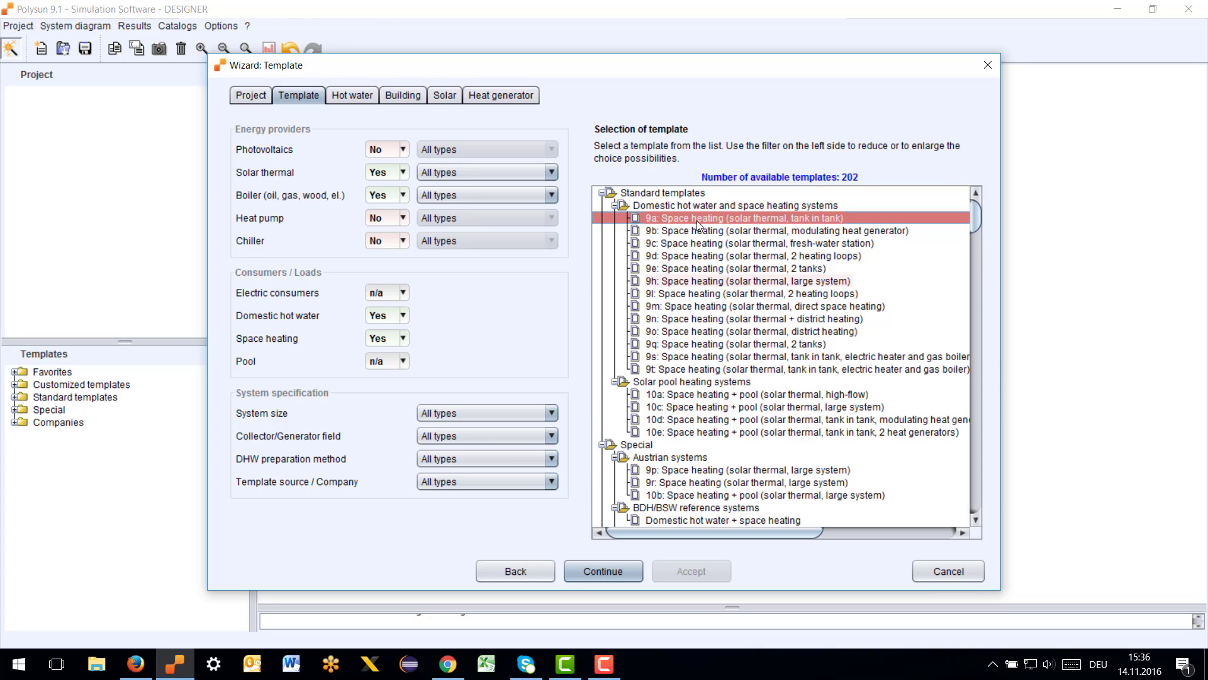
mouse_move(697, 235)
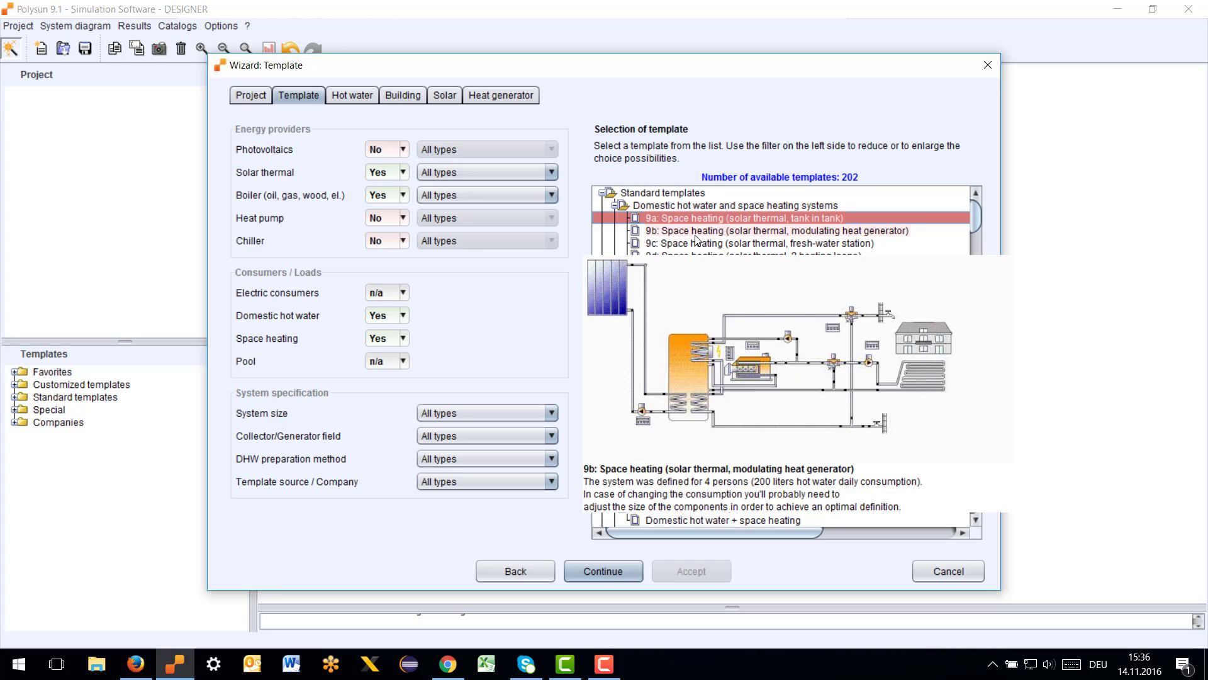
mouse_move(697, 258)
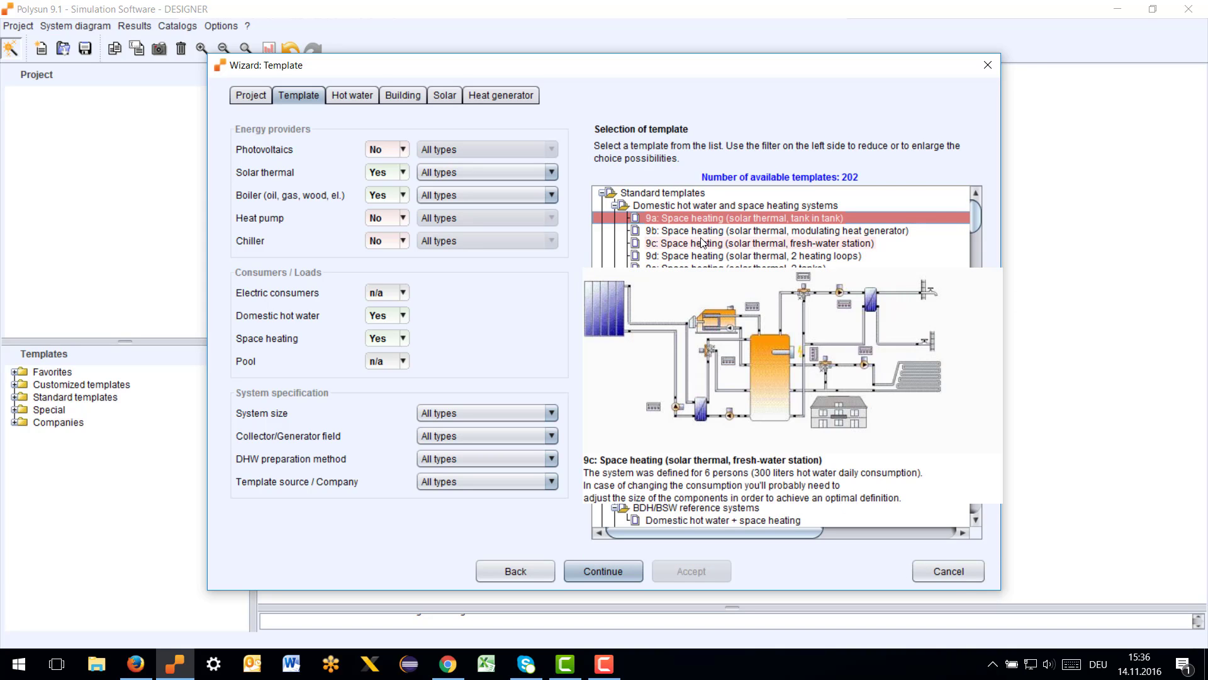
mouse_move(677, 217)
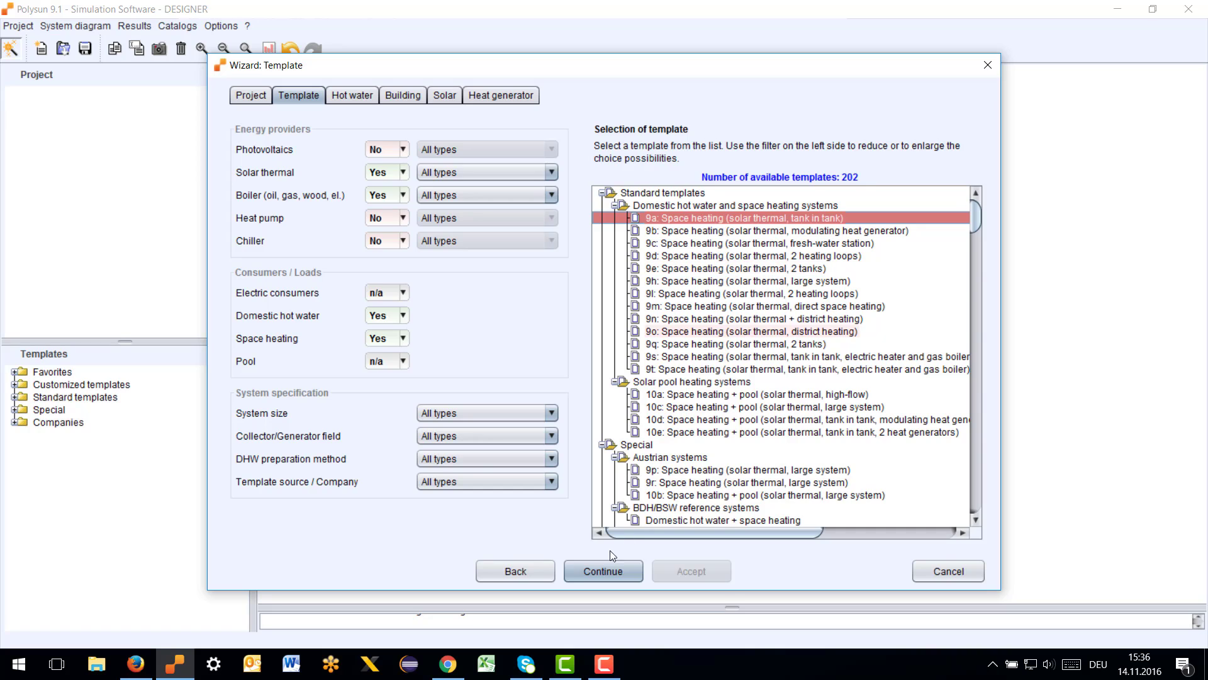
key(Return)
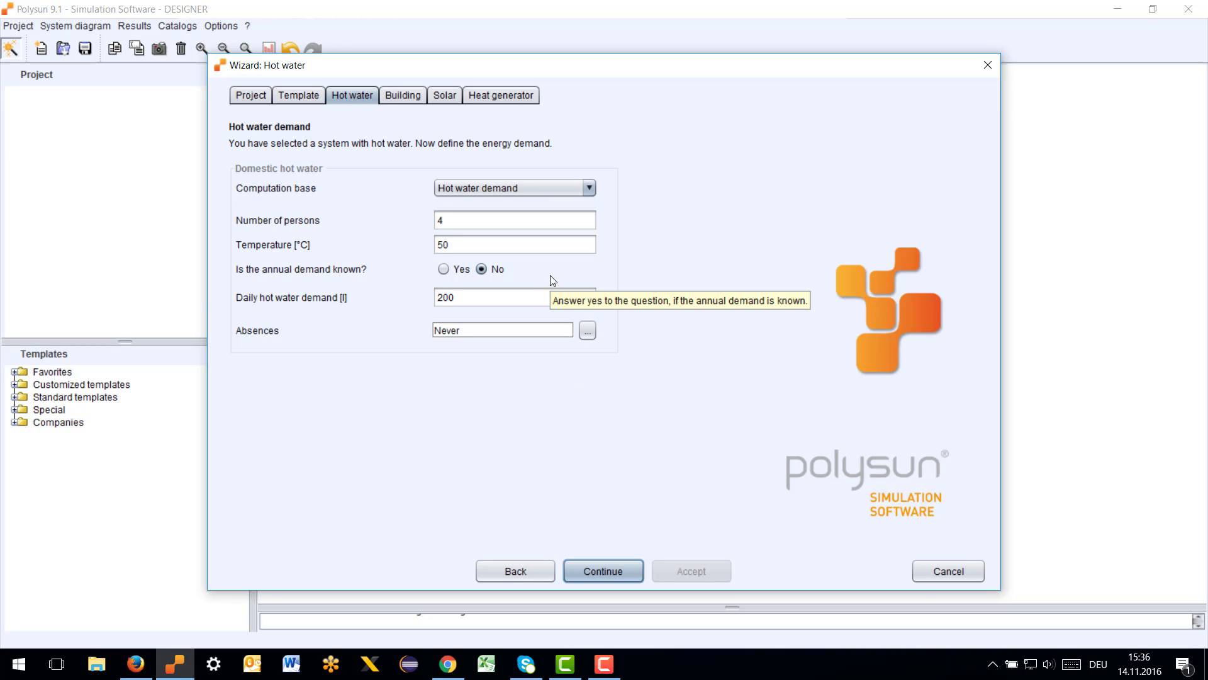
Step: Keep Hot water demand as the computation base and set 6 persons with a daily hot water demand of 300 l
mouse_move(556, 243)
mouse_move(557, 211)
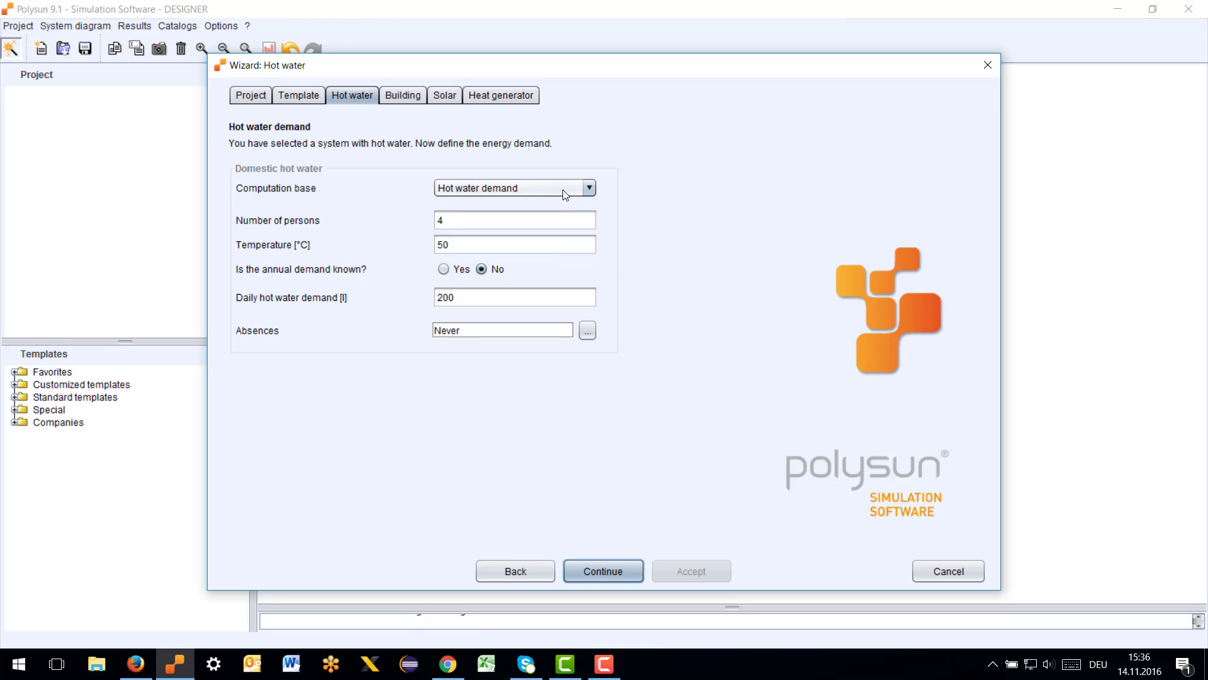
click(562, 189)
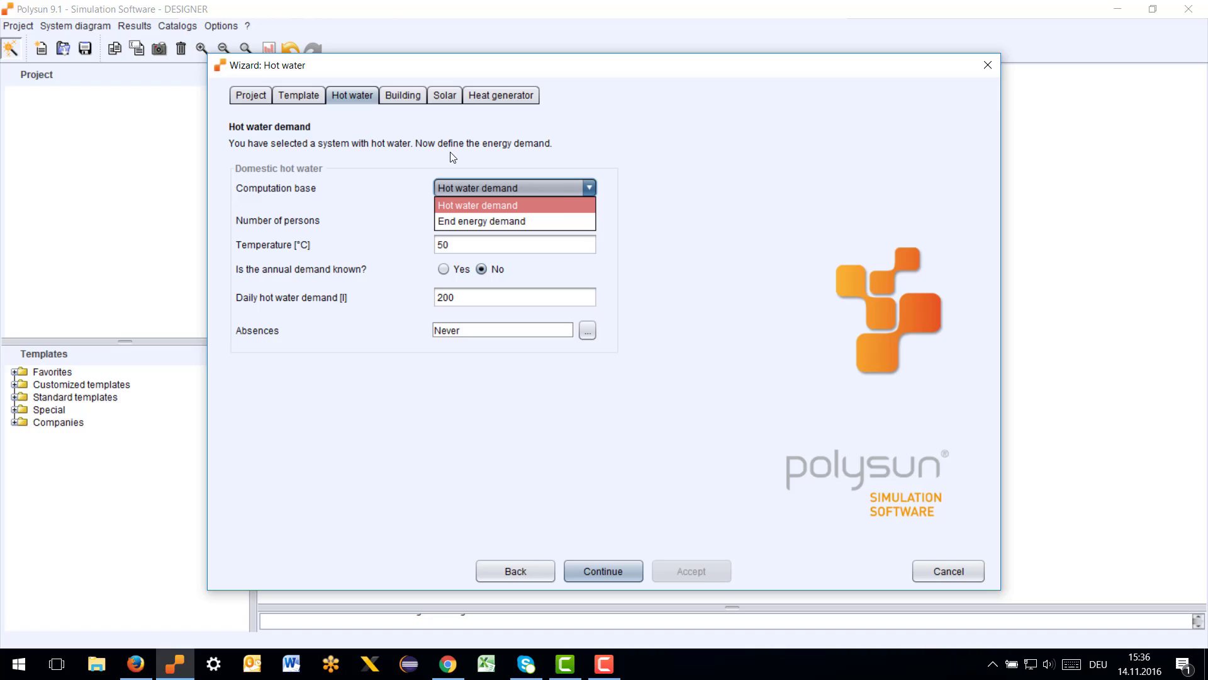
click(552, 206)
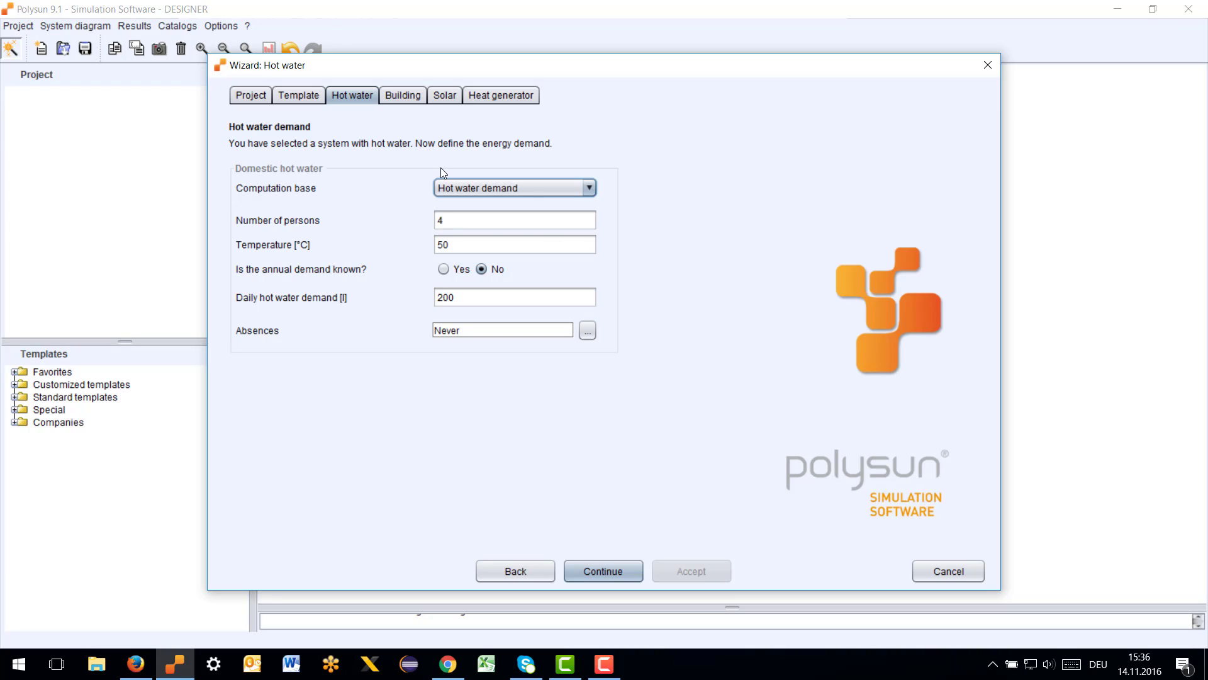
click(526, 224)
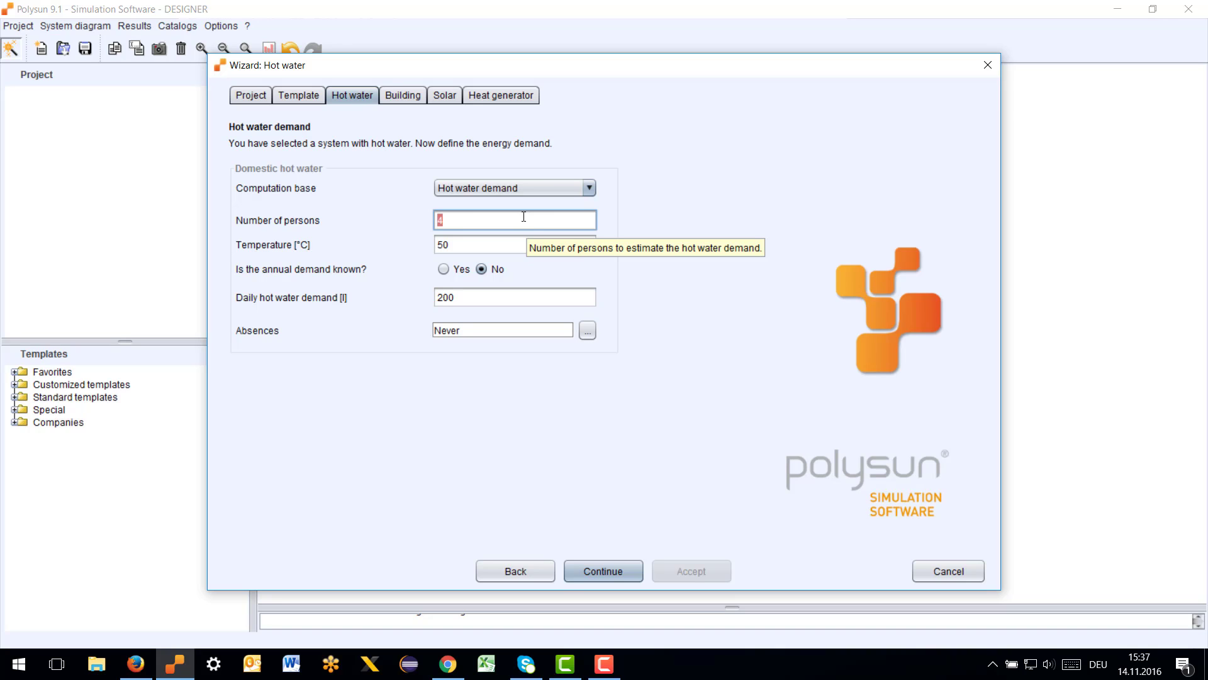
text(6)
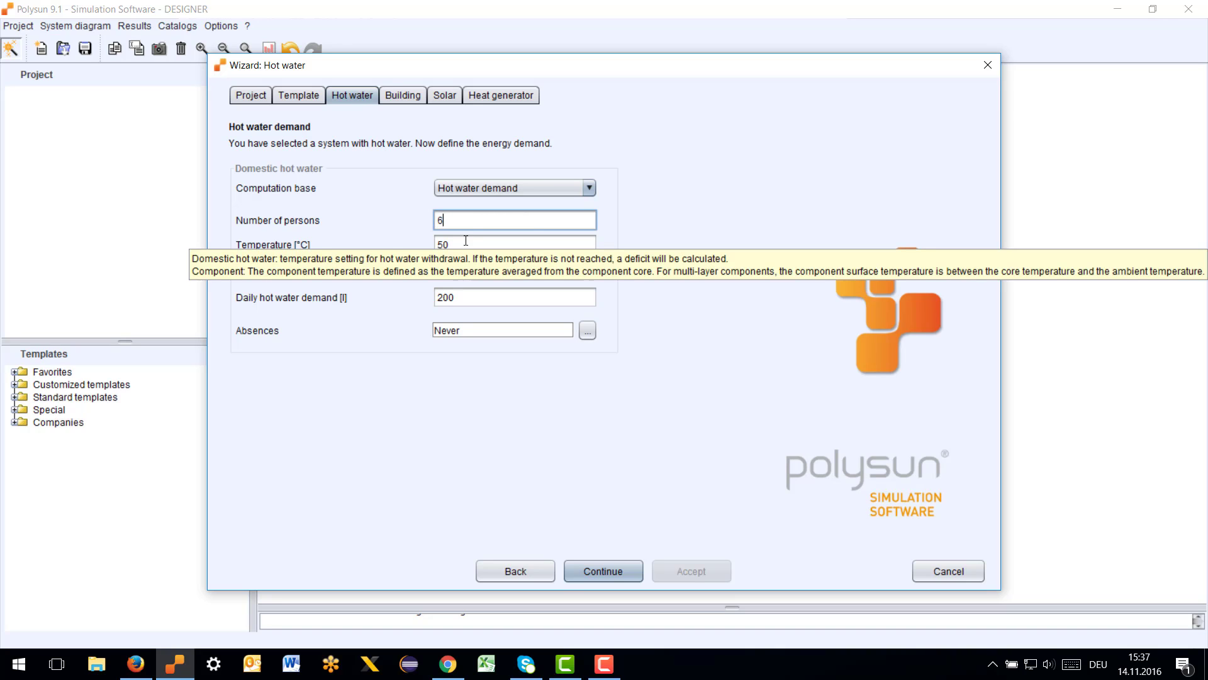
double_click(532, 297)
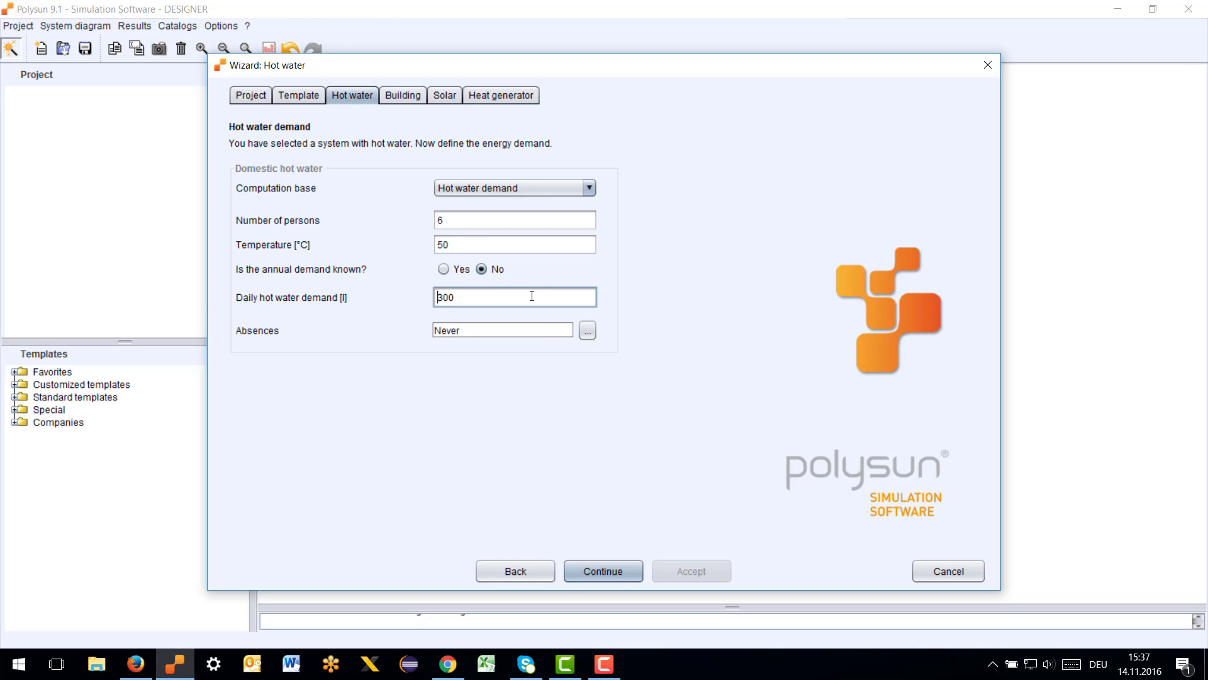
text(300)
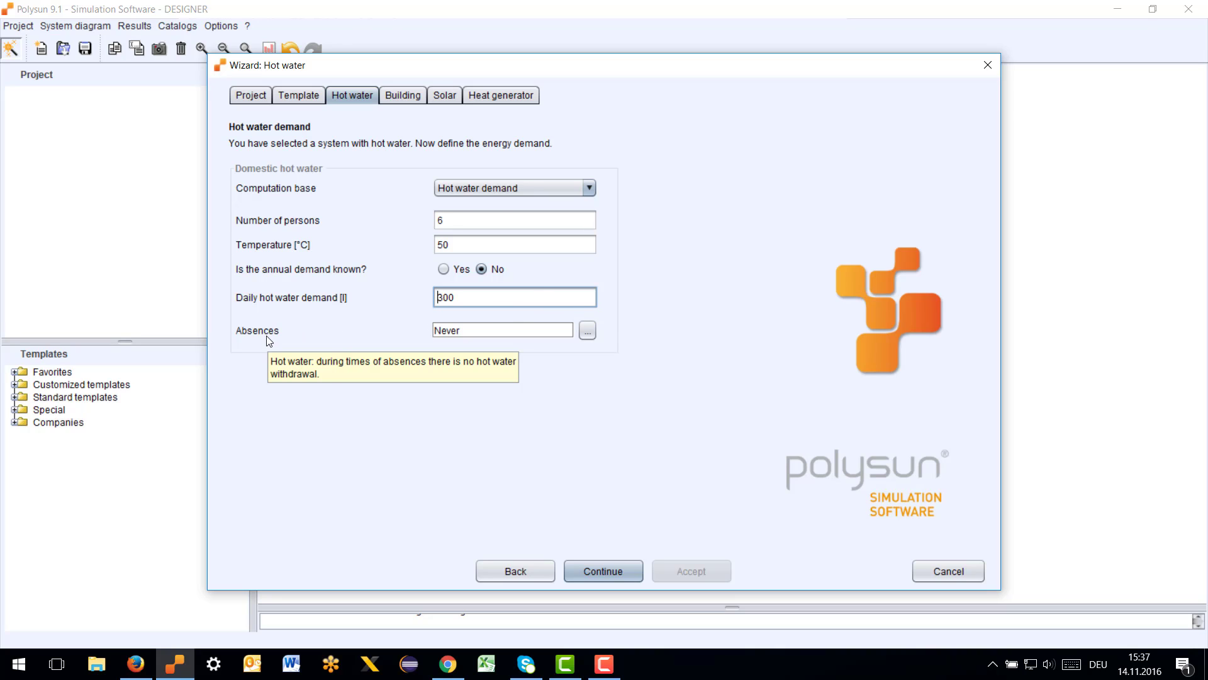
Step: Choose Summer holidays (3 weeks) from the time periods catalog as the absences and continue to the building specification
click(588, 332)
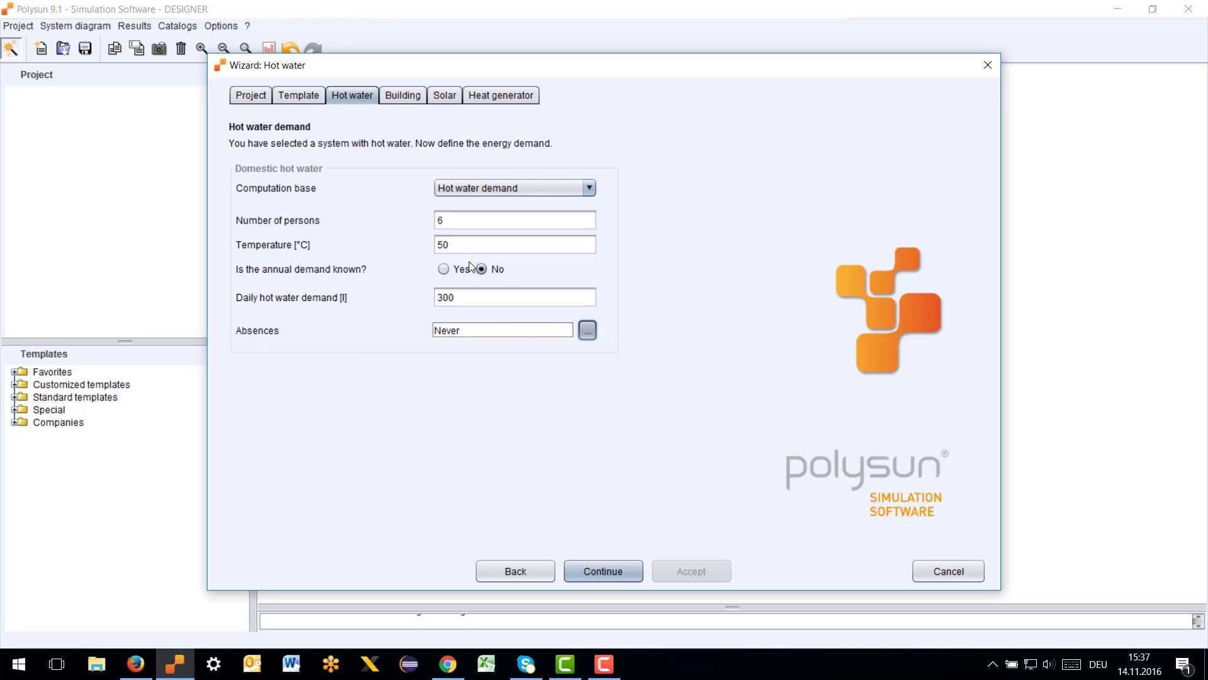
click(589, 331)
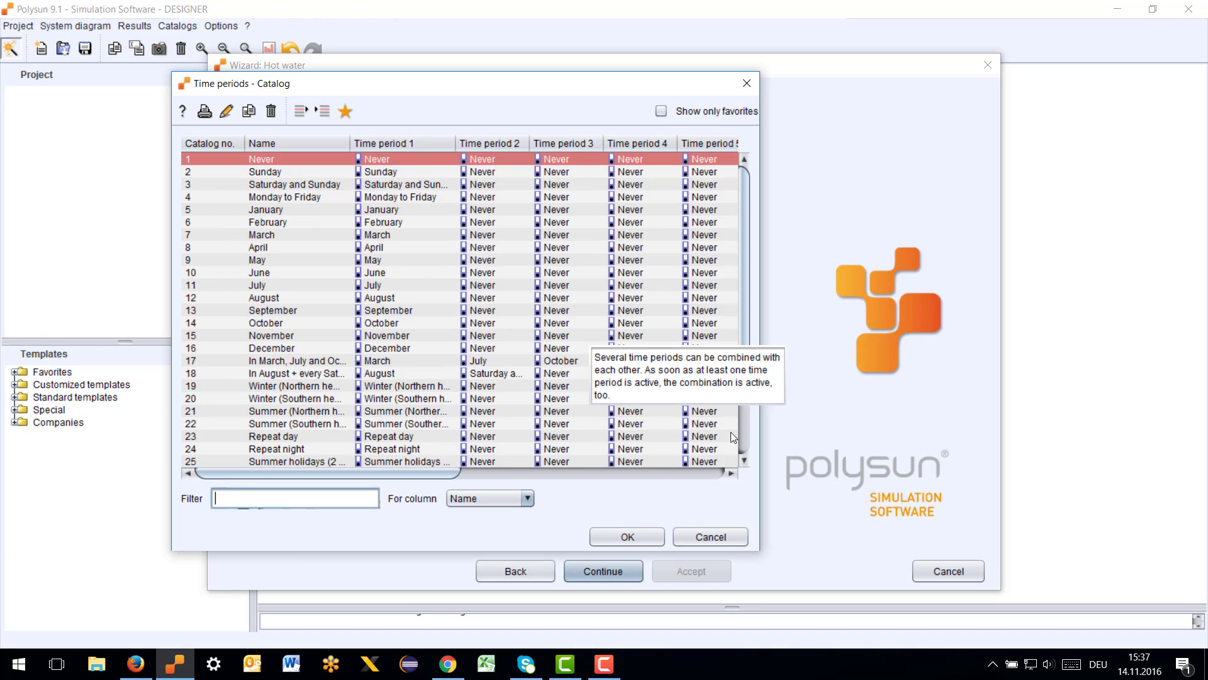
drag(760, 482, 1070, 467)
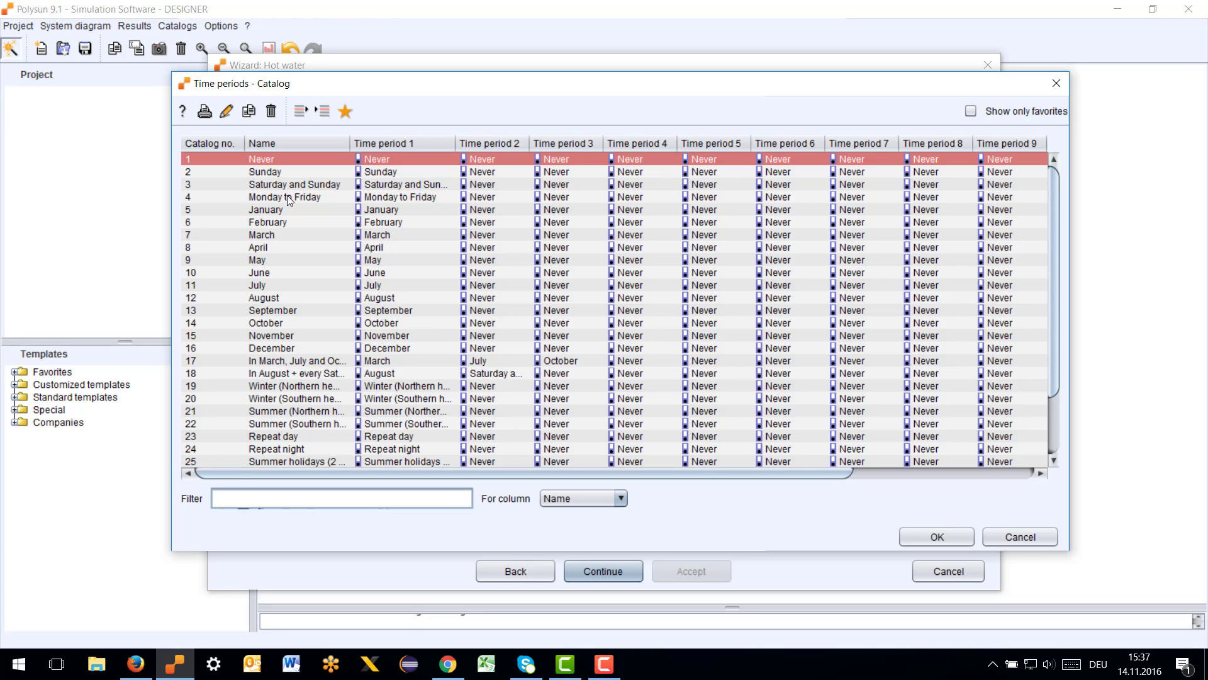
scroll(287, 196, down, 2)
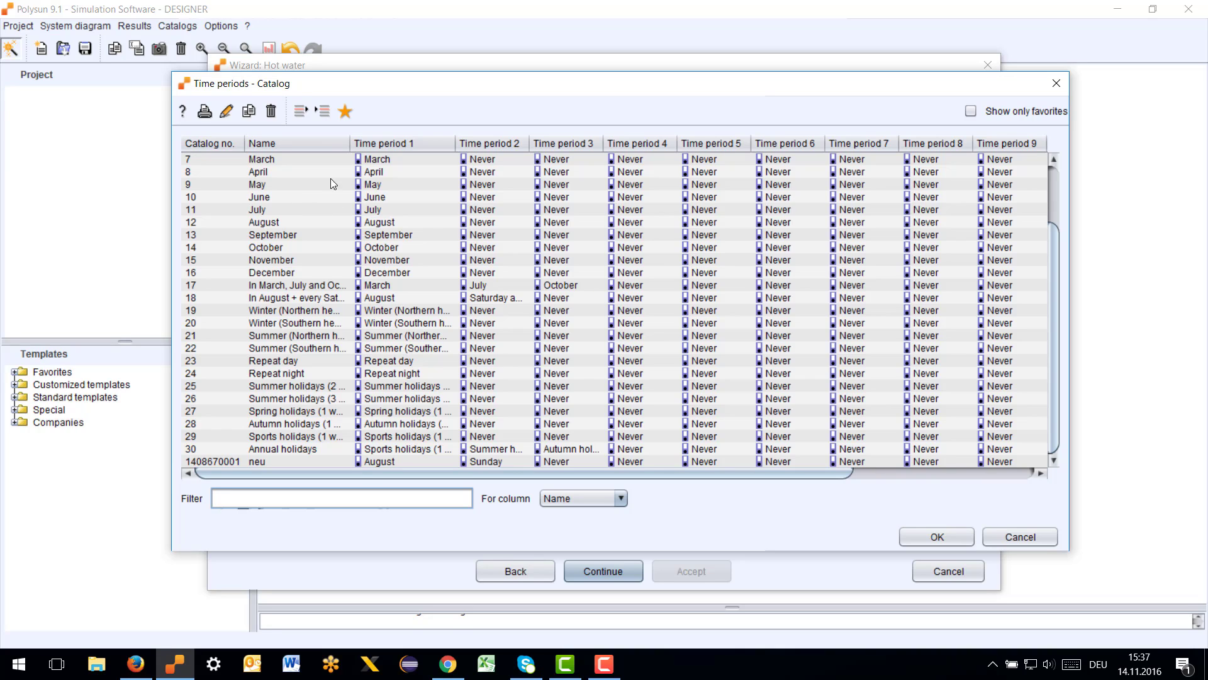
drag(350, 143, 380, 146)
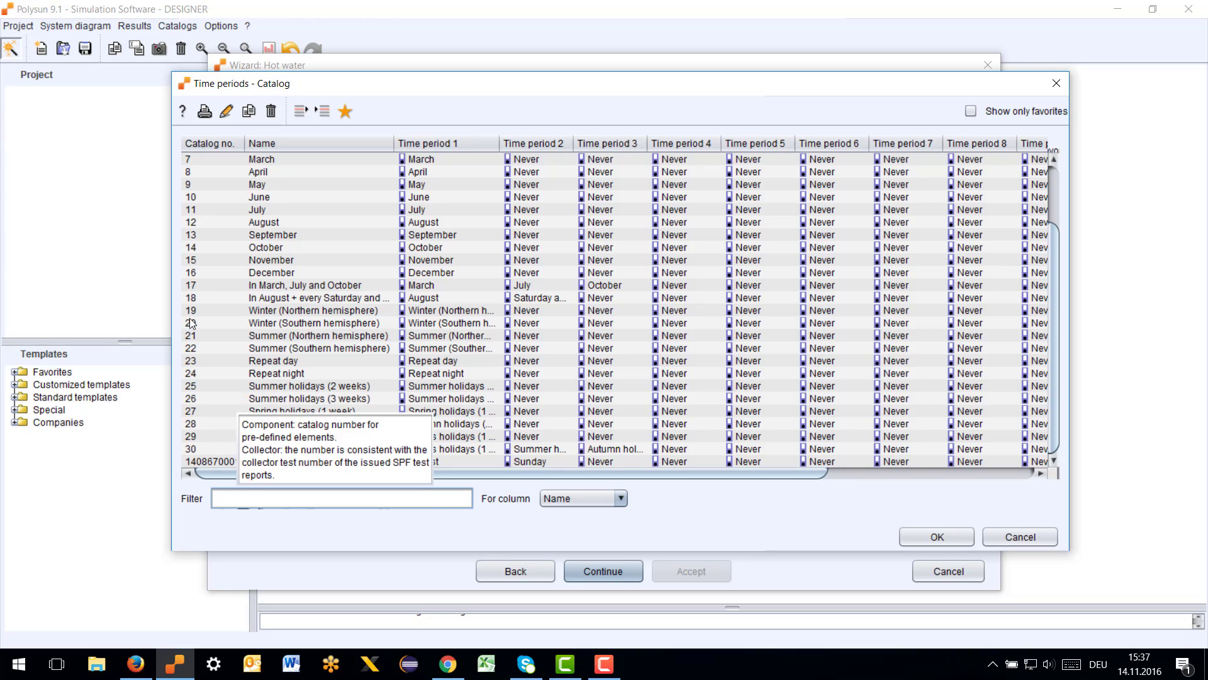
click(312, 398)
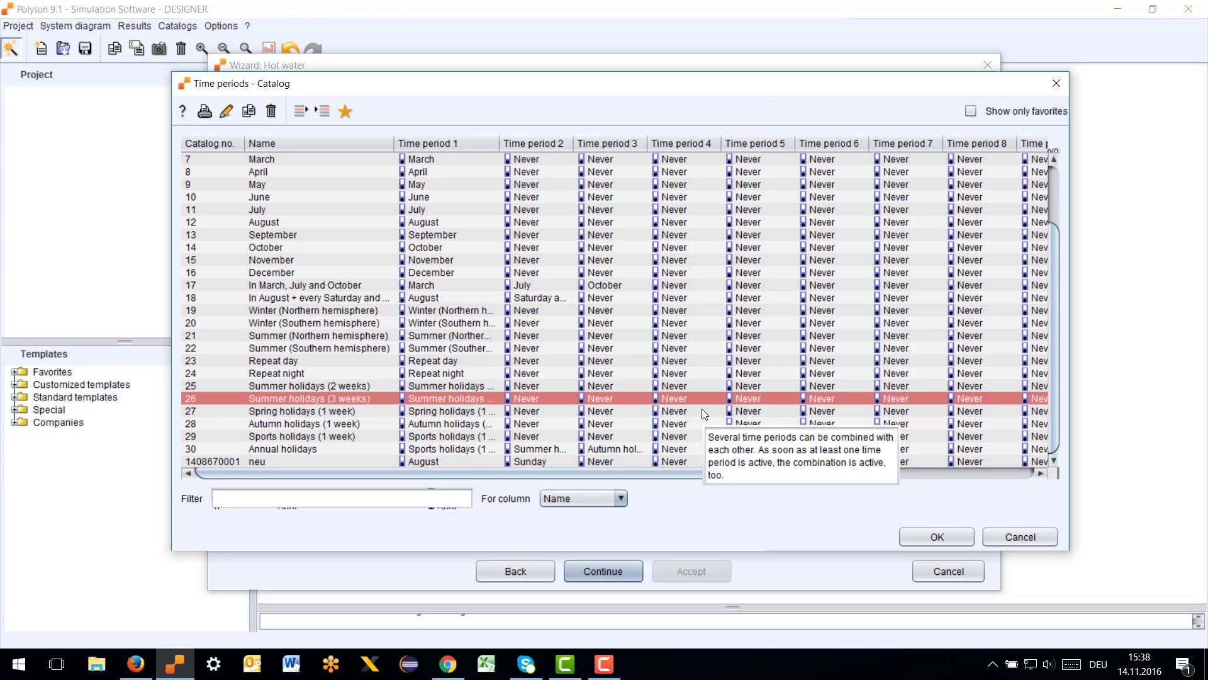
click(936, 538)
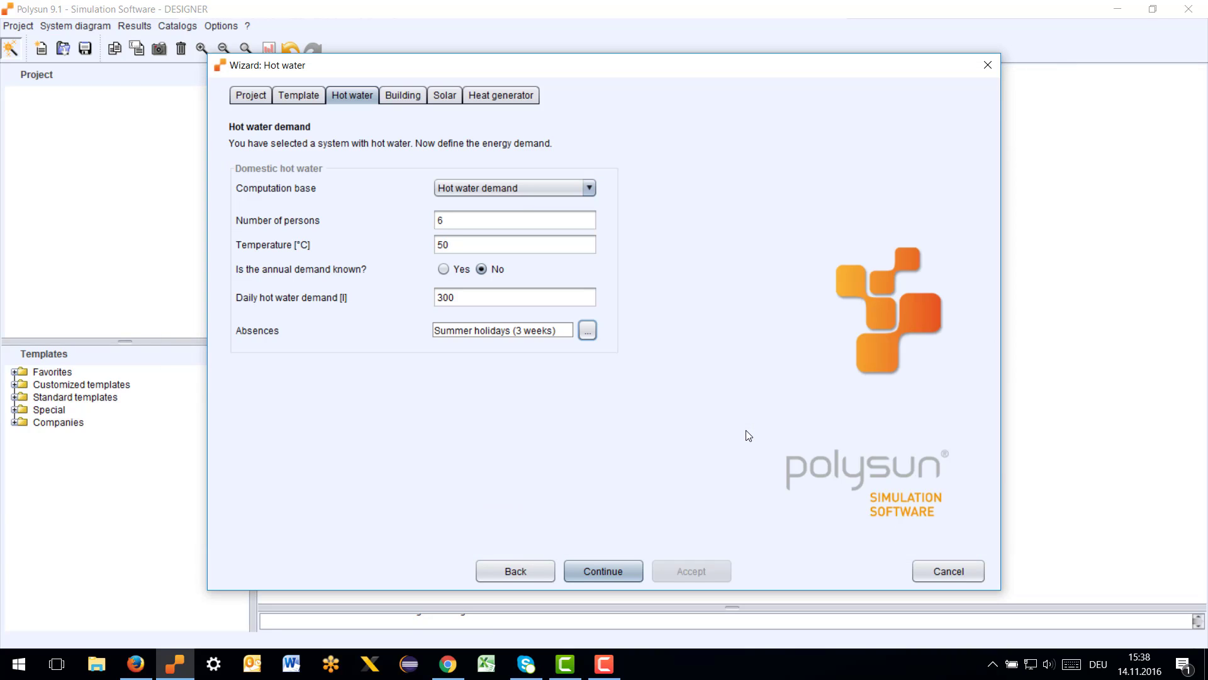
click(622, 575)
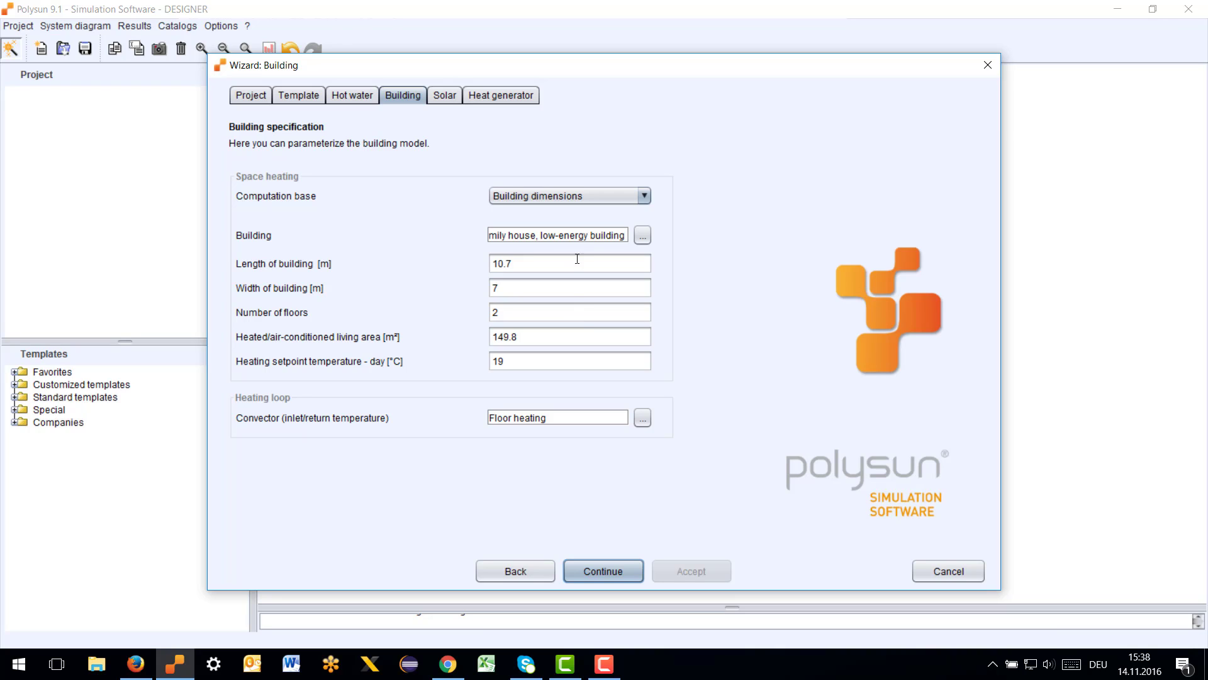
Step: Keep Building dimensions as the computation base and open the building catalog, enlarged to show its parameter columns
click(601, 195)
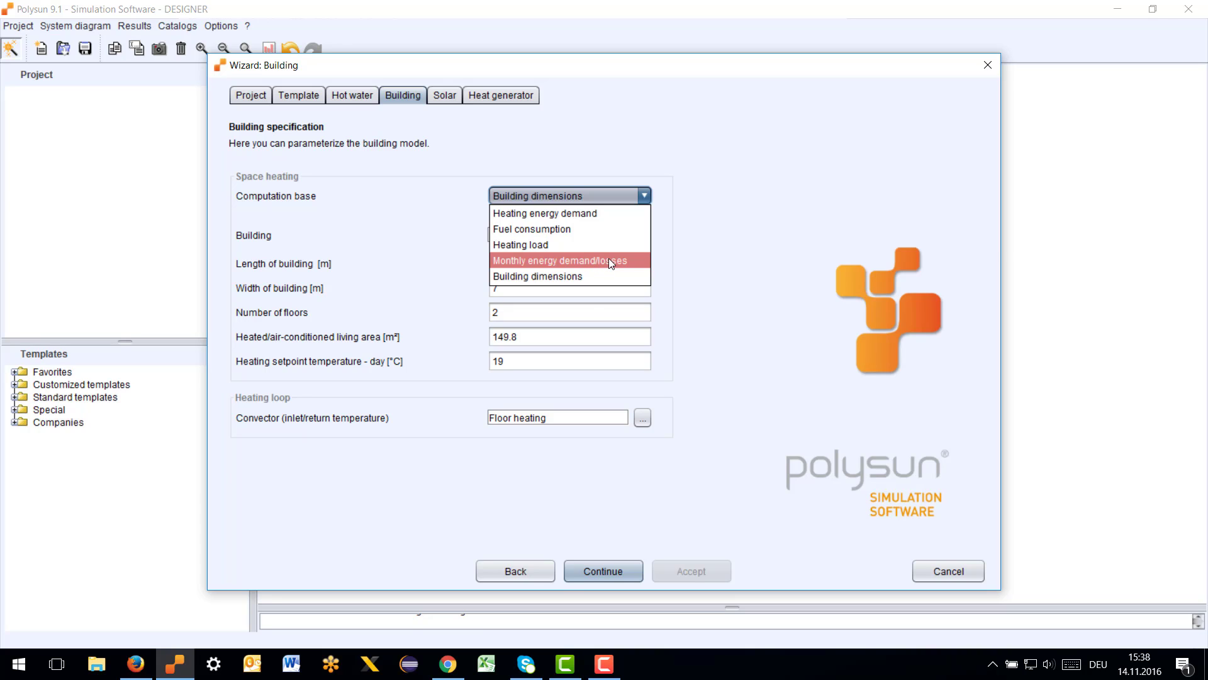
click(566, 275)
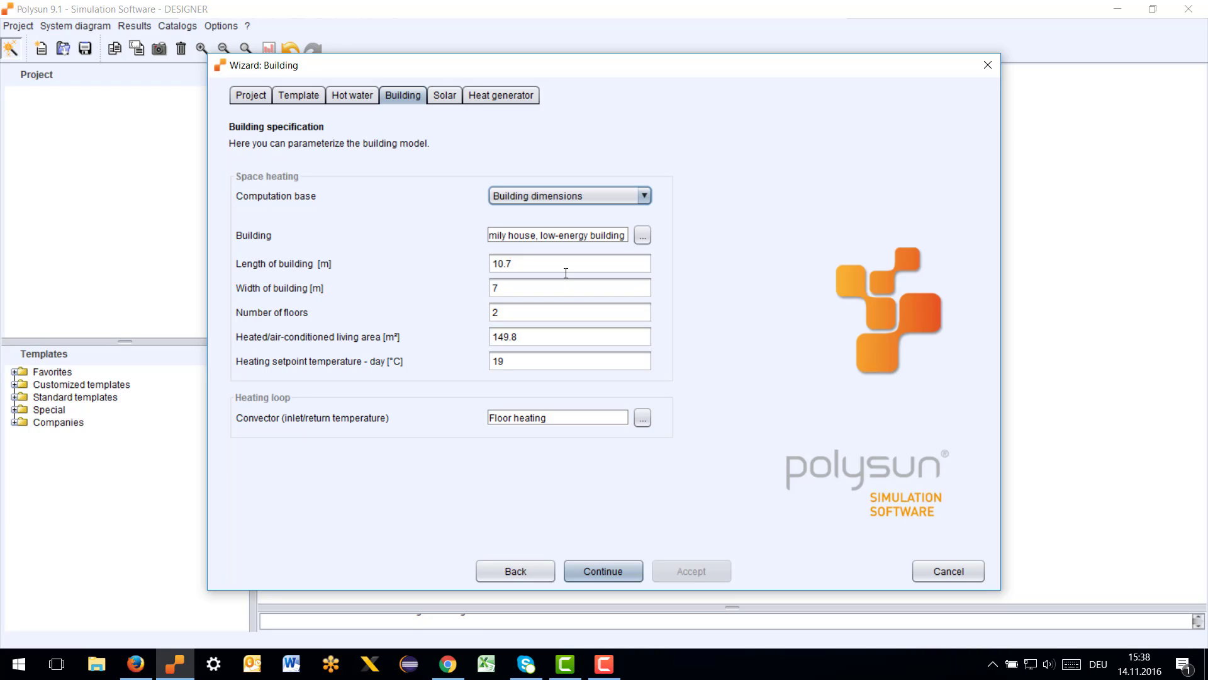
click(643, 236)
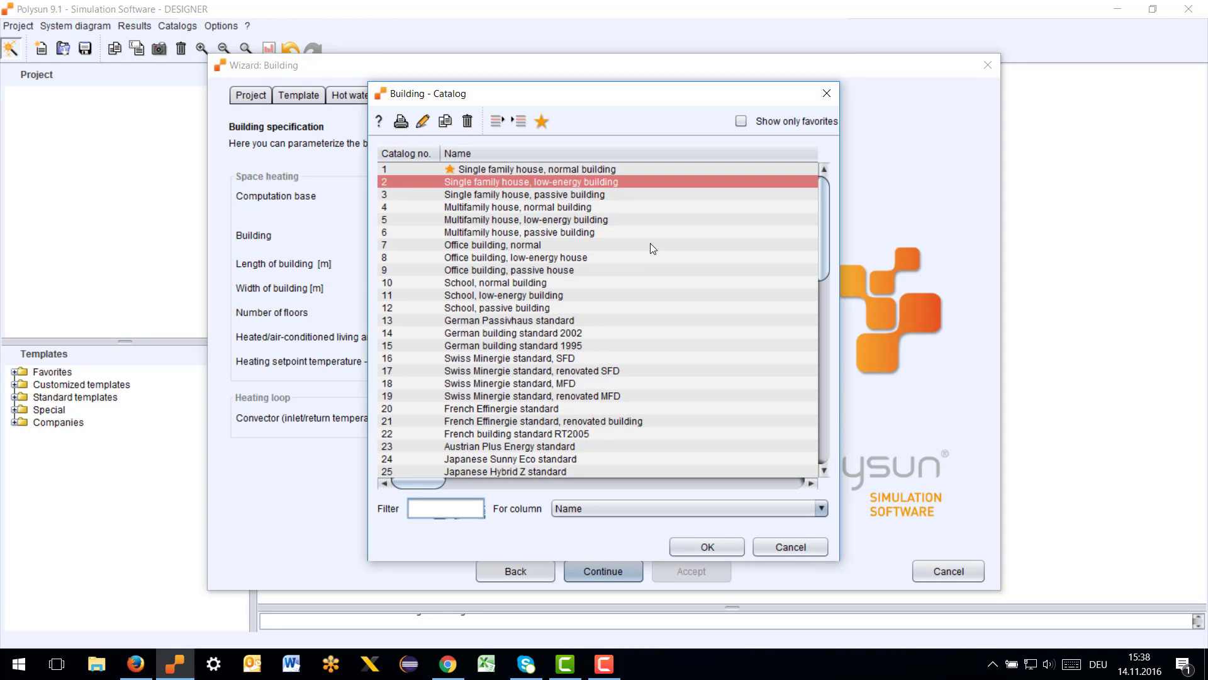
drag(444, 98, 130, 45)
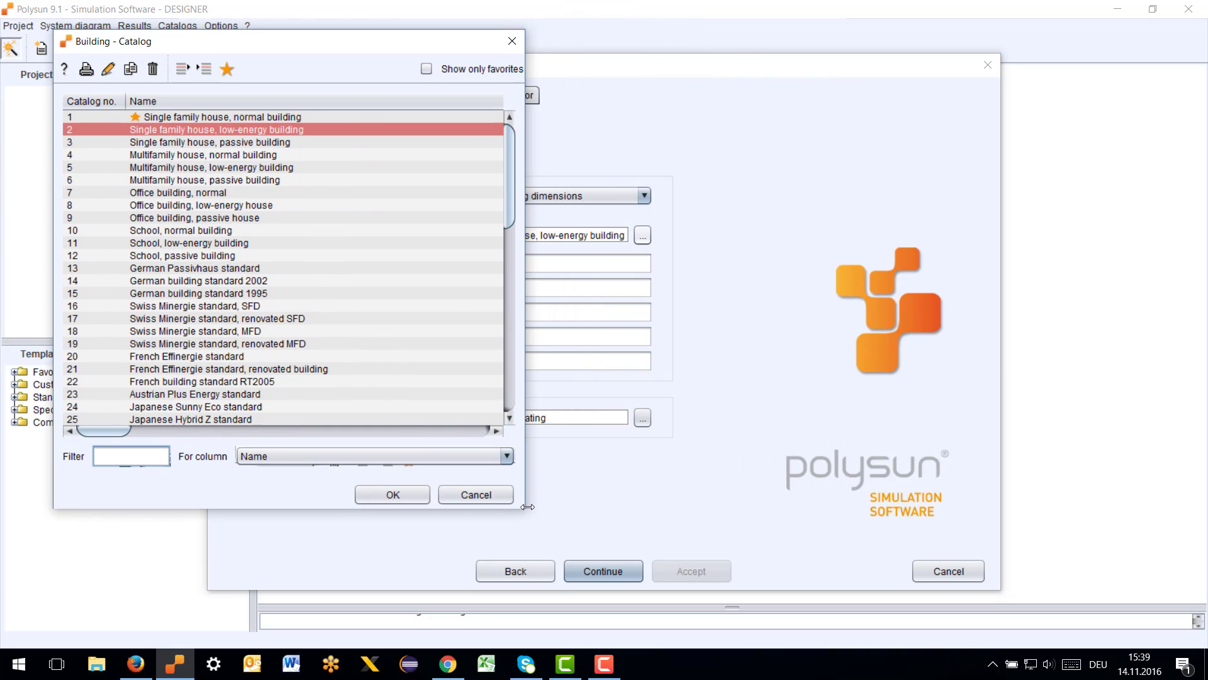
drag(527, 506, 1178, 467)
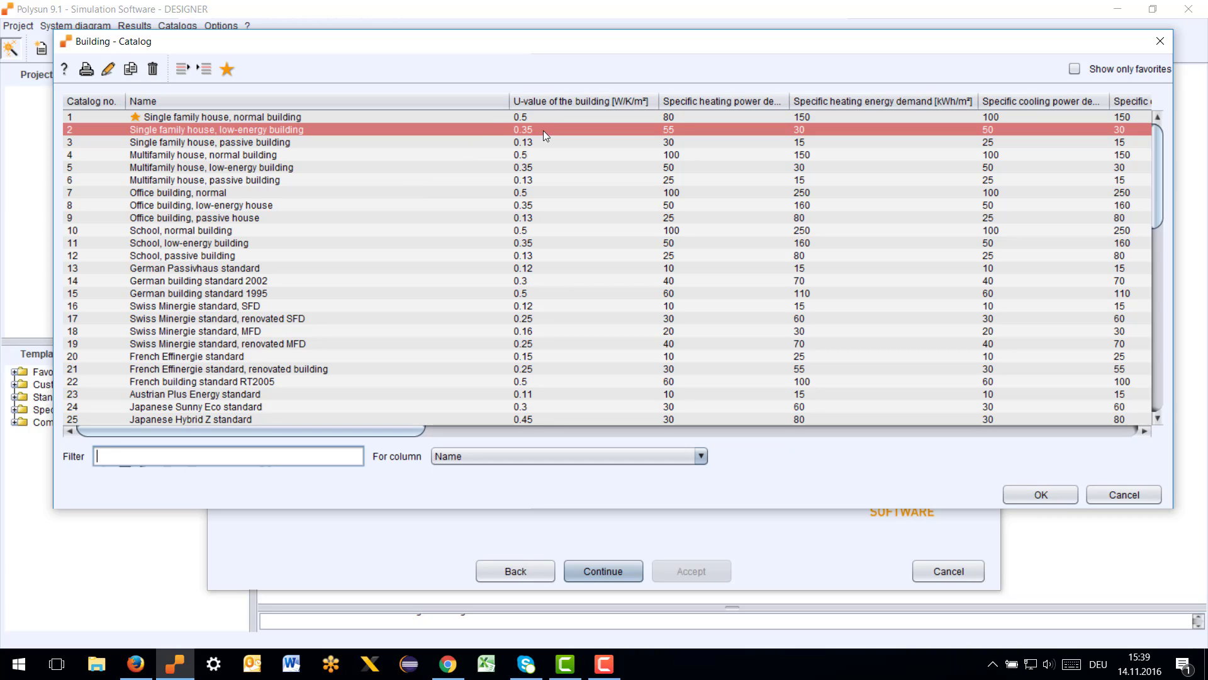
Step: Examine the catalog's cooling demand, window ratio, air change, heat gain and heat capacity columns, and keep Single family house, low-energy building
drag(406, 431, 485, 421)
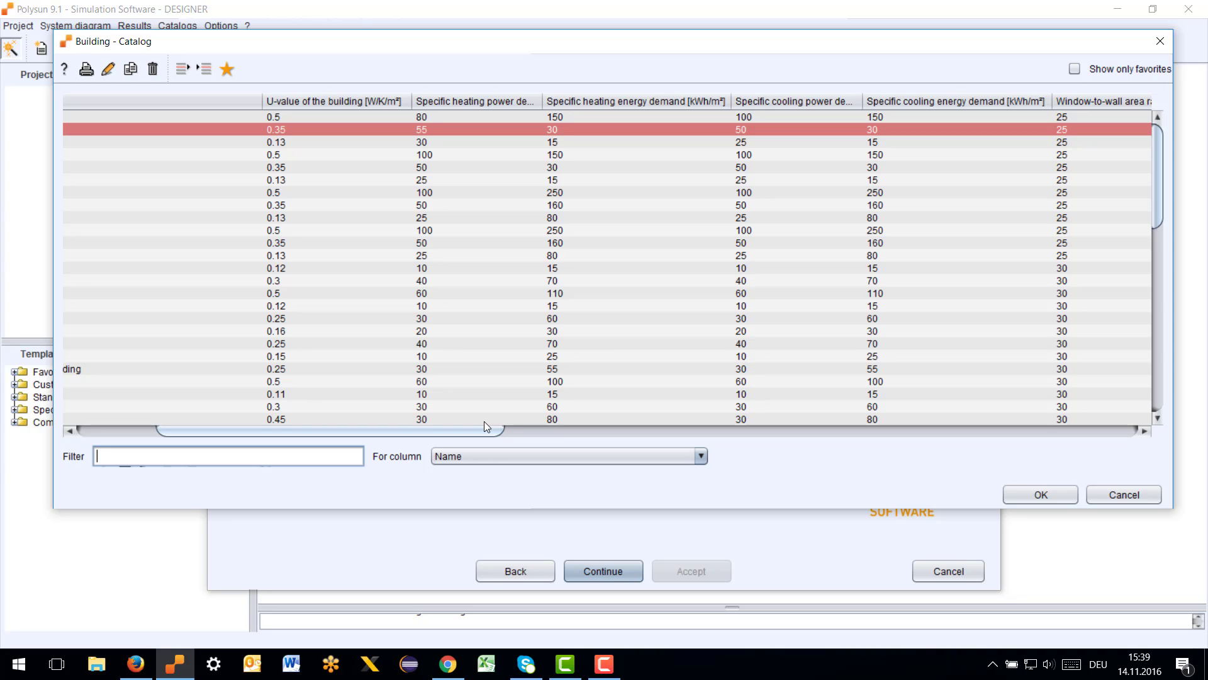
drag(484, 421, 677, 413)
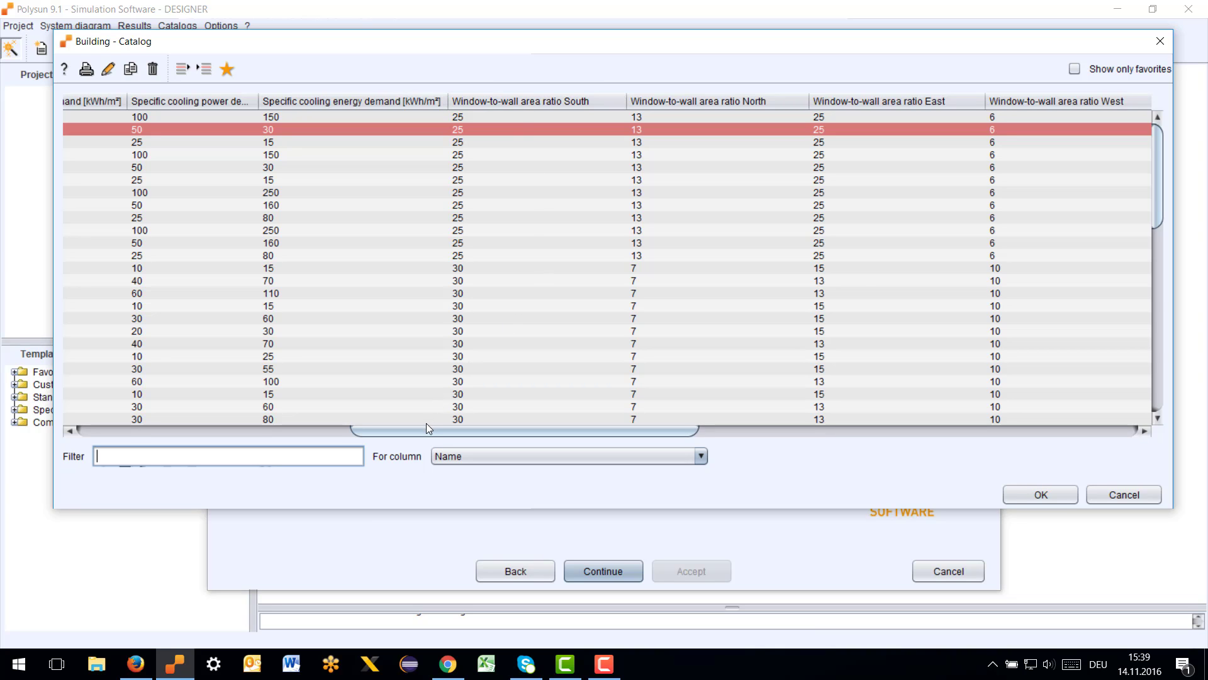
drag(431, 430, 478, 428)
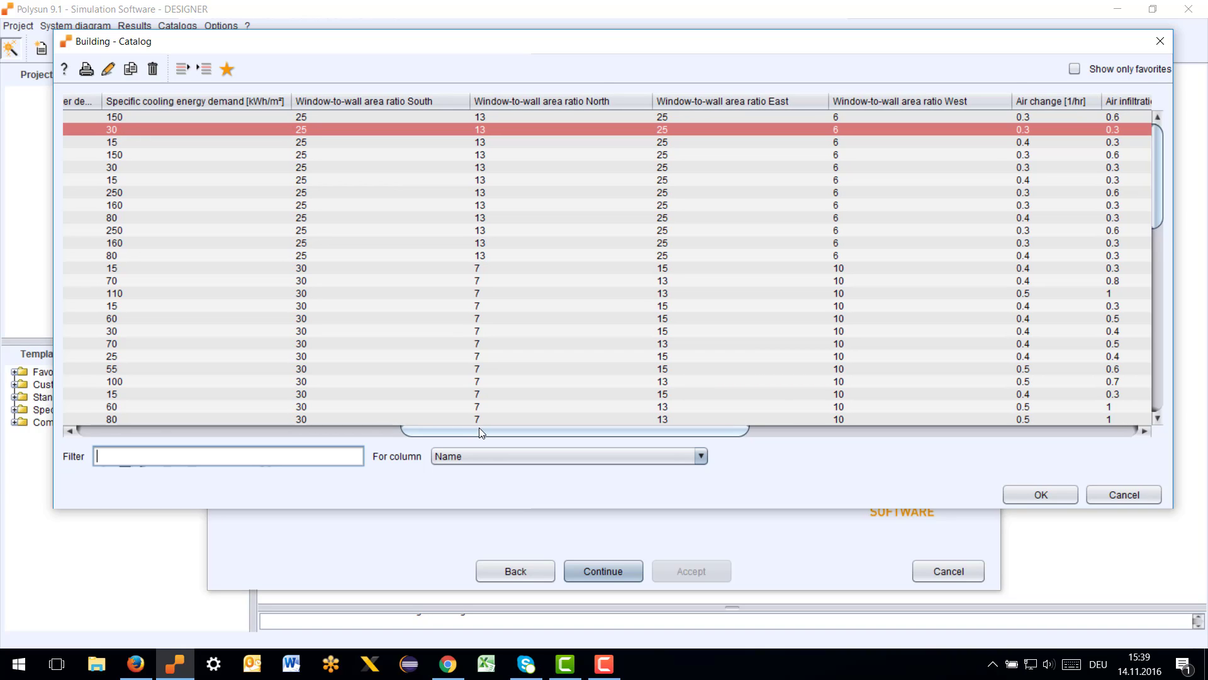
drag(478, 428, 490, 425)
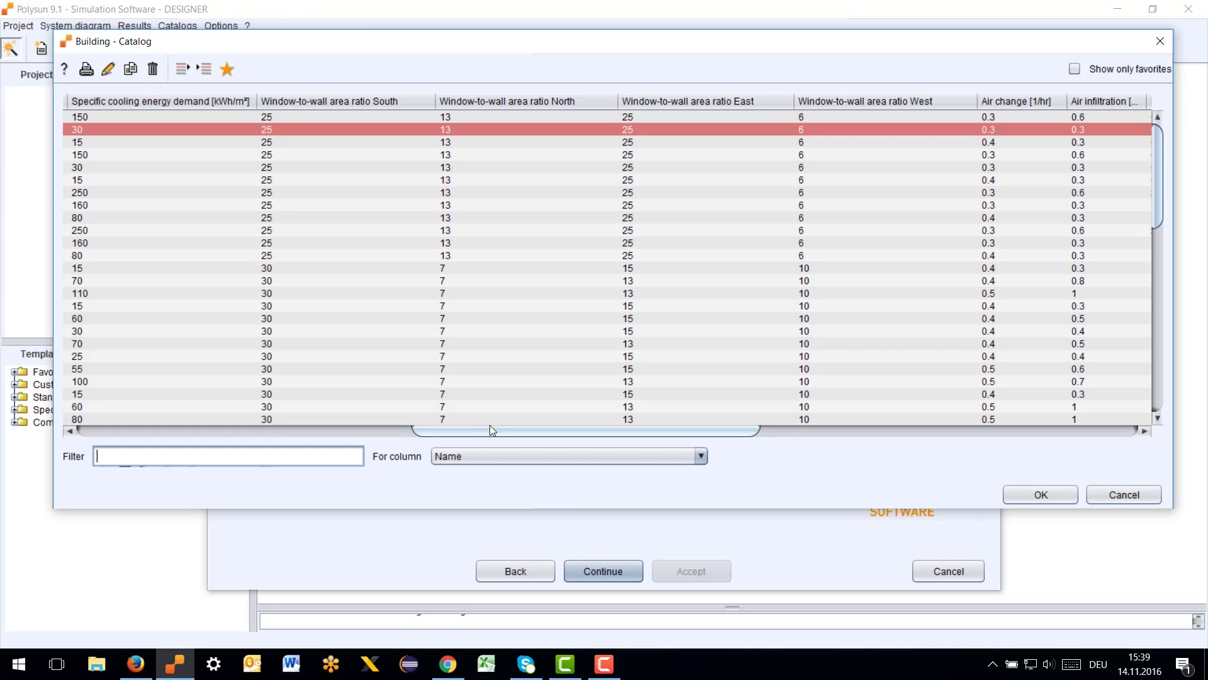
drag(489, 425, 603, 405)
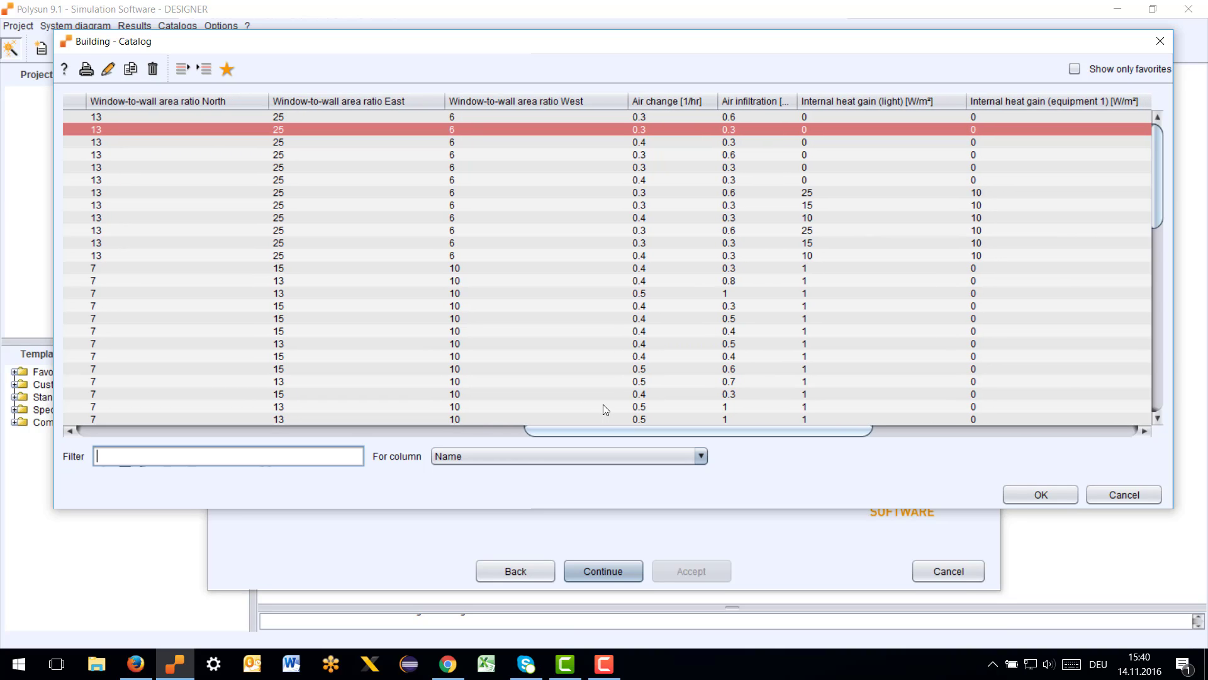
drag(602, 404, 882, 387)
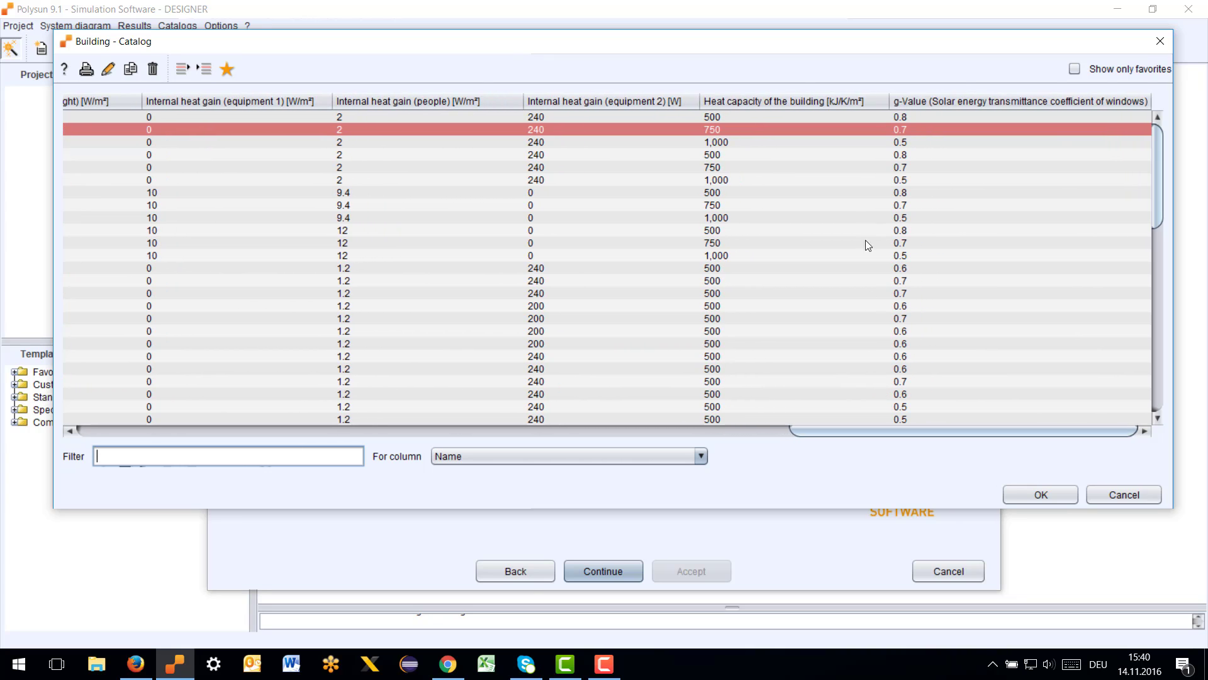
drag(805, 430, 45, 385)
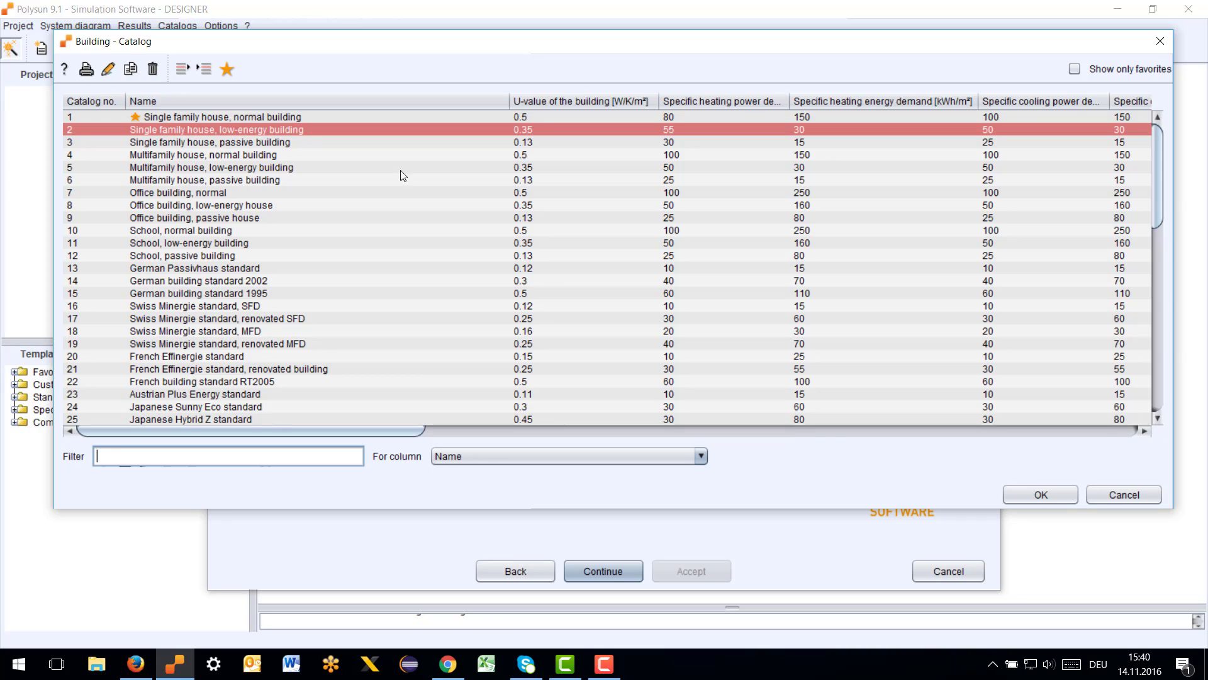
click(1035, 494)
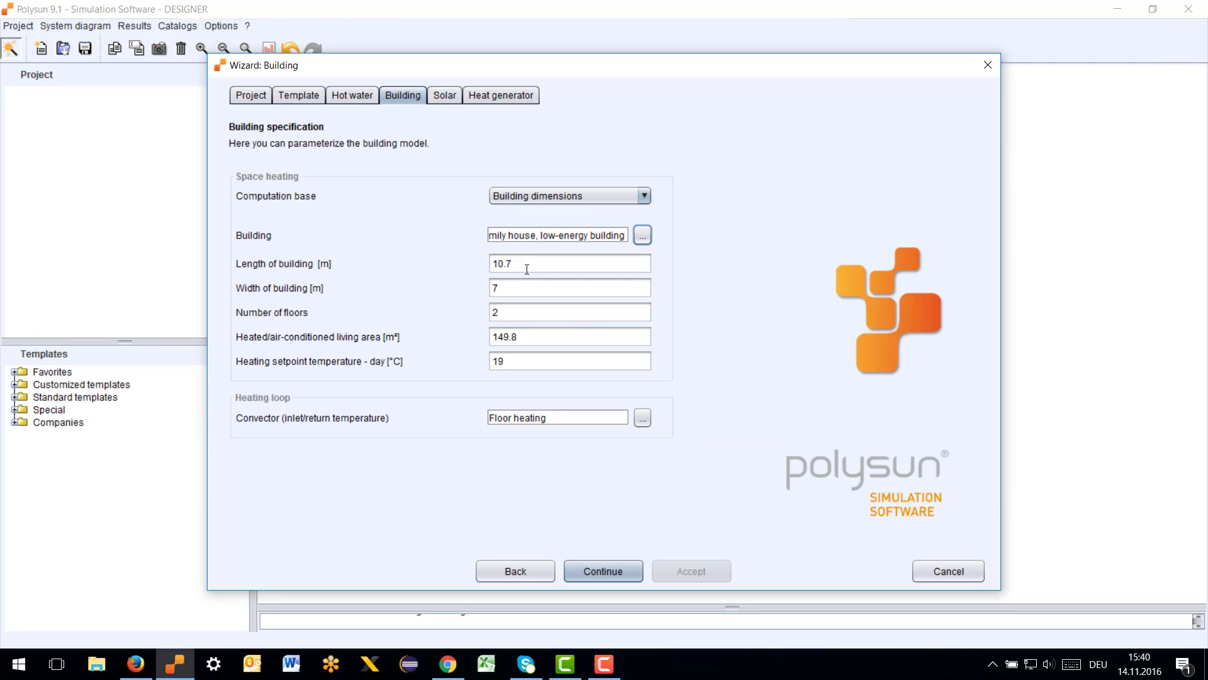
Step: Set the building length to 11 m, the width to 6 m and the daytime heating setpoint temperature to 21 °C
key(Tab)
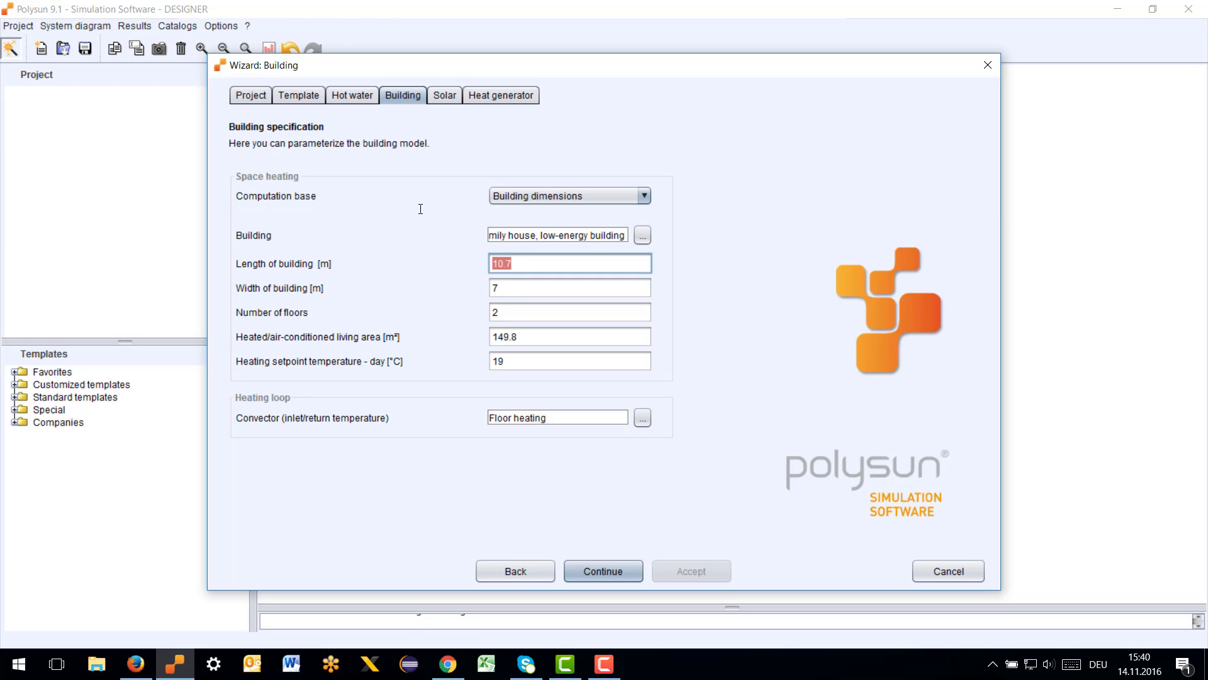
text(11)
key(Tab)
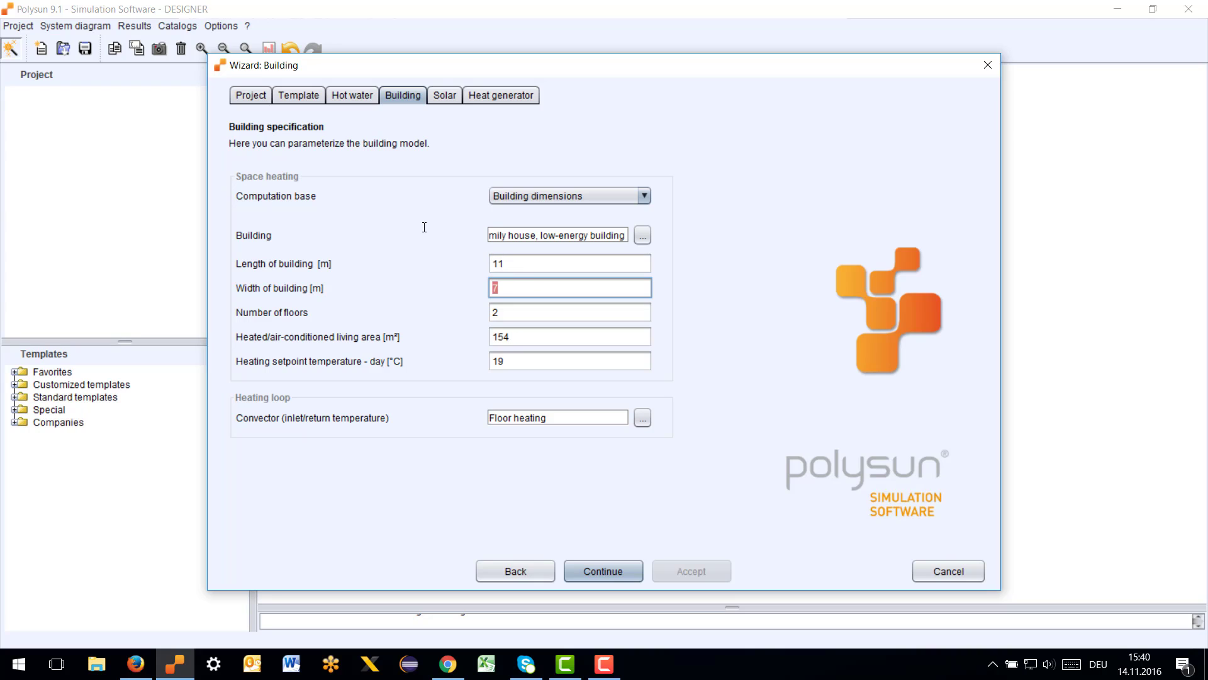
text(6)
click(533, 310)
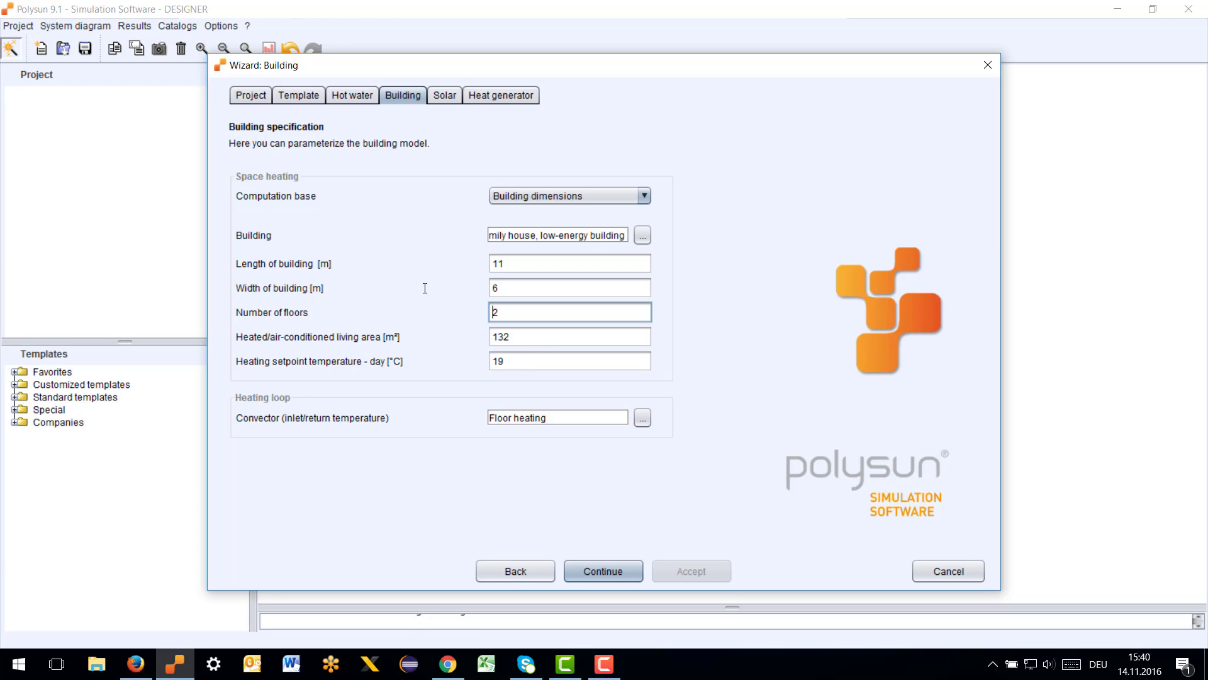
click(528, 356)
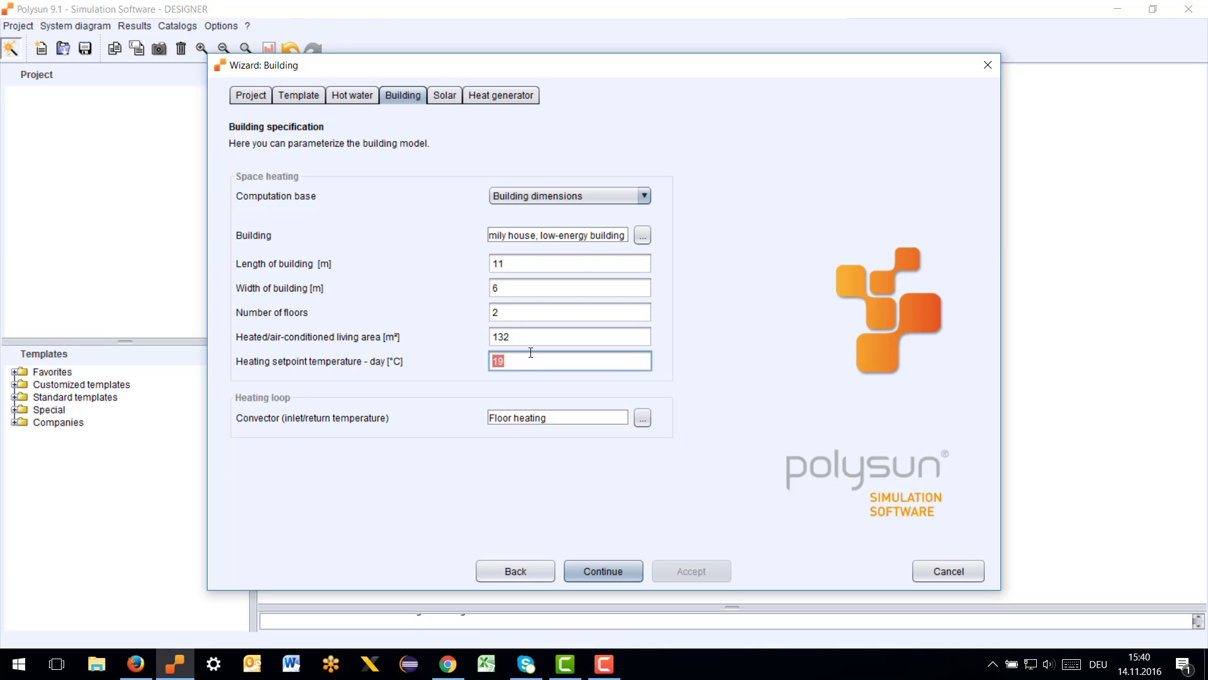
text(21)
Step: Choose the Floor heating element with 35 °C inlet and 28 °C return temperature as convector and continue to the solar dimensioning
click(644, 418)
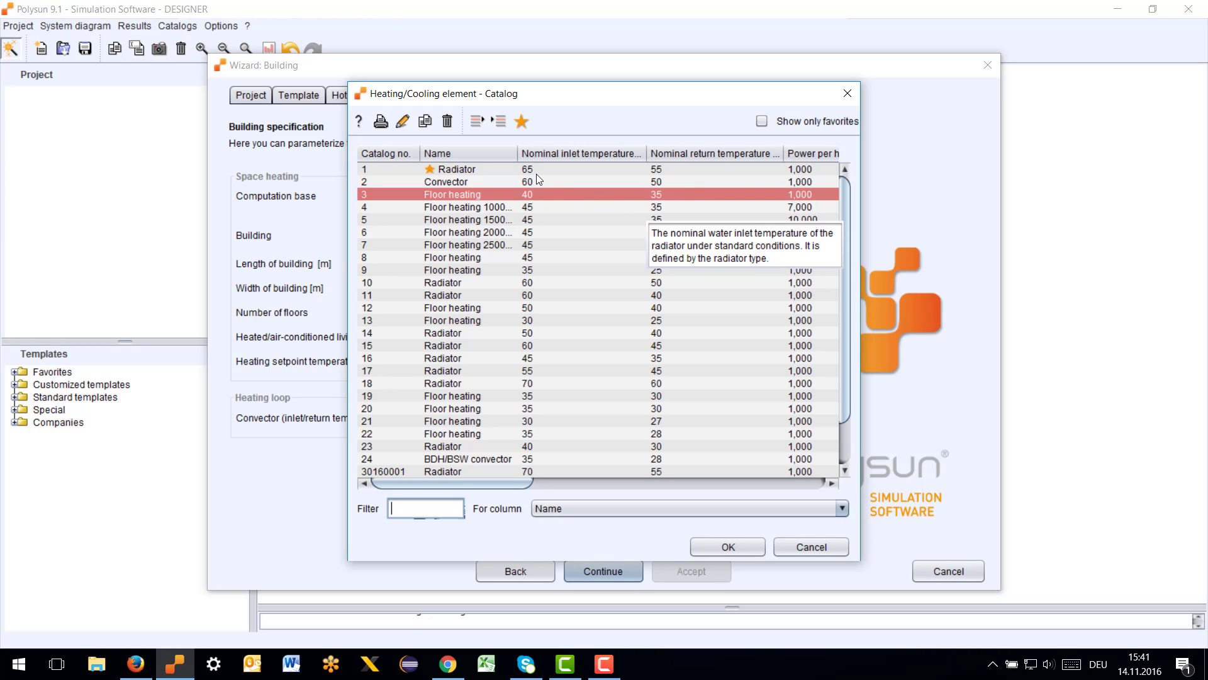
click(484, 169)
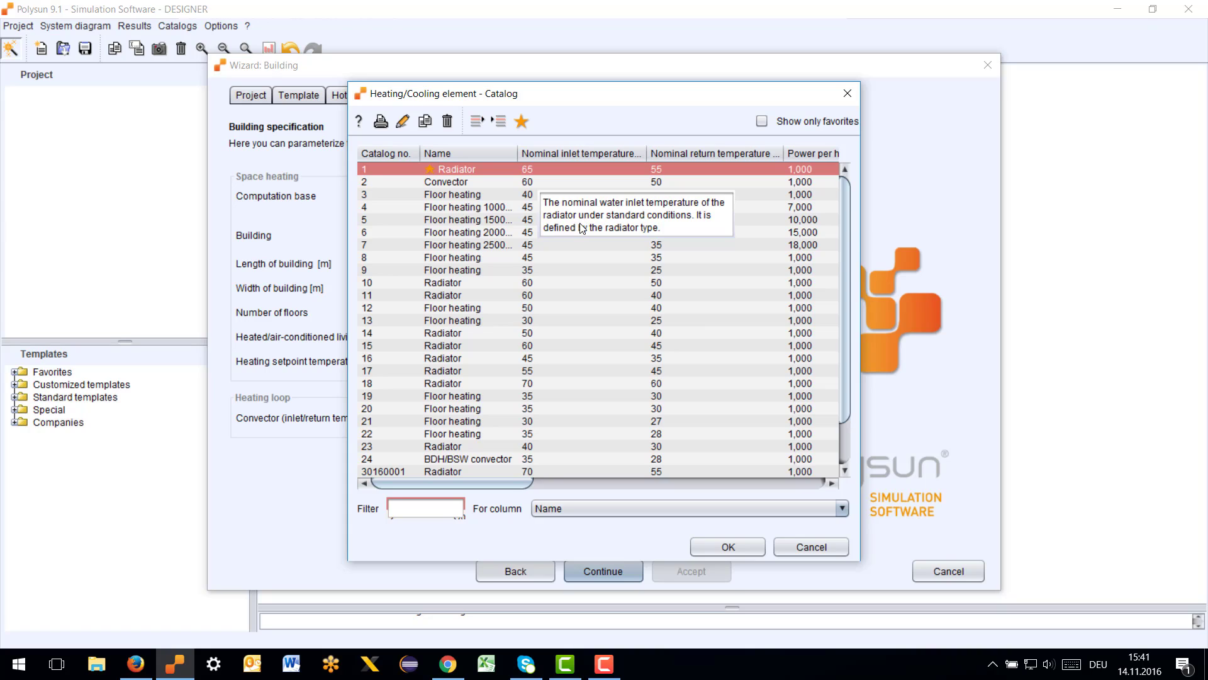
click(526, 435)
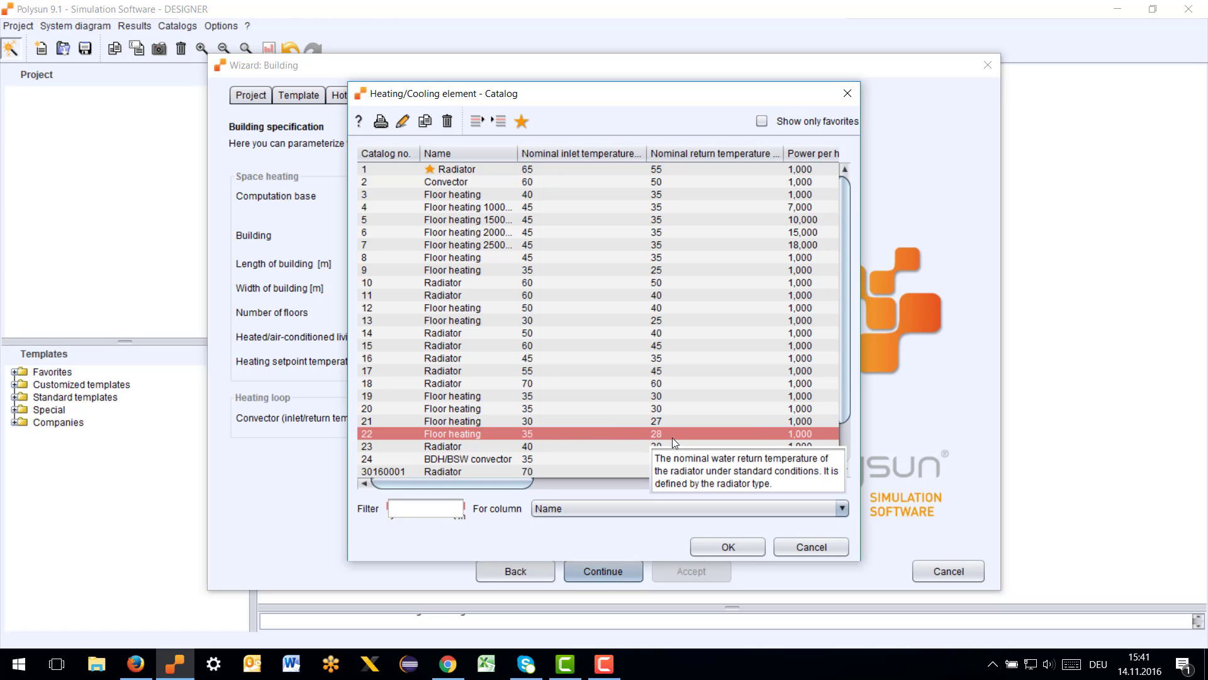
click(740, 550)
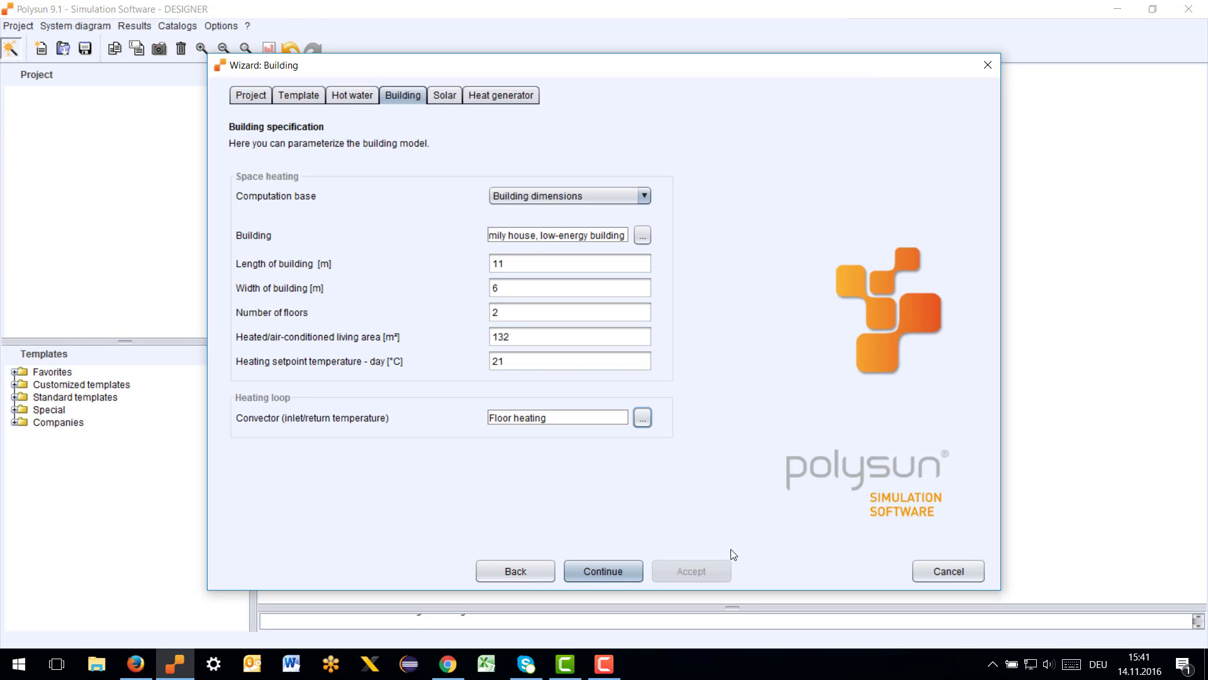
click(612, 569)
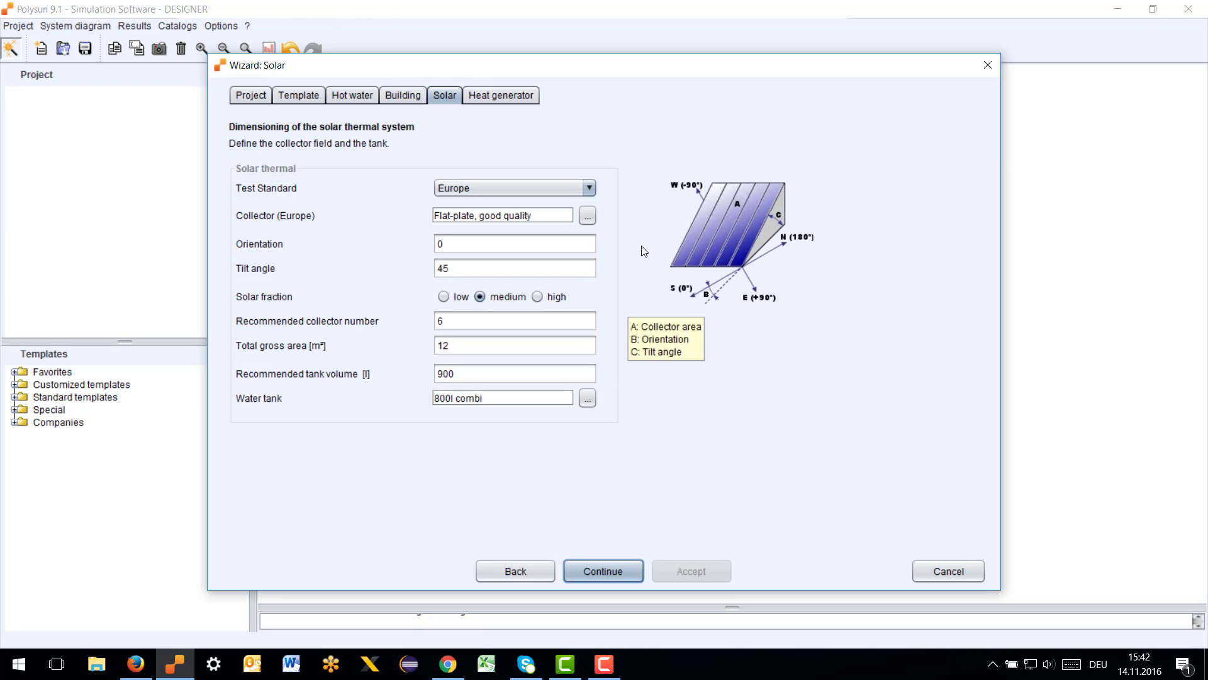
Step: Keep the Europe test standard, review the collector catalog's efficiency and heat loss columns, and select Flat-plate, premium quality
click(590, 185)
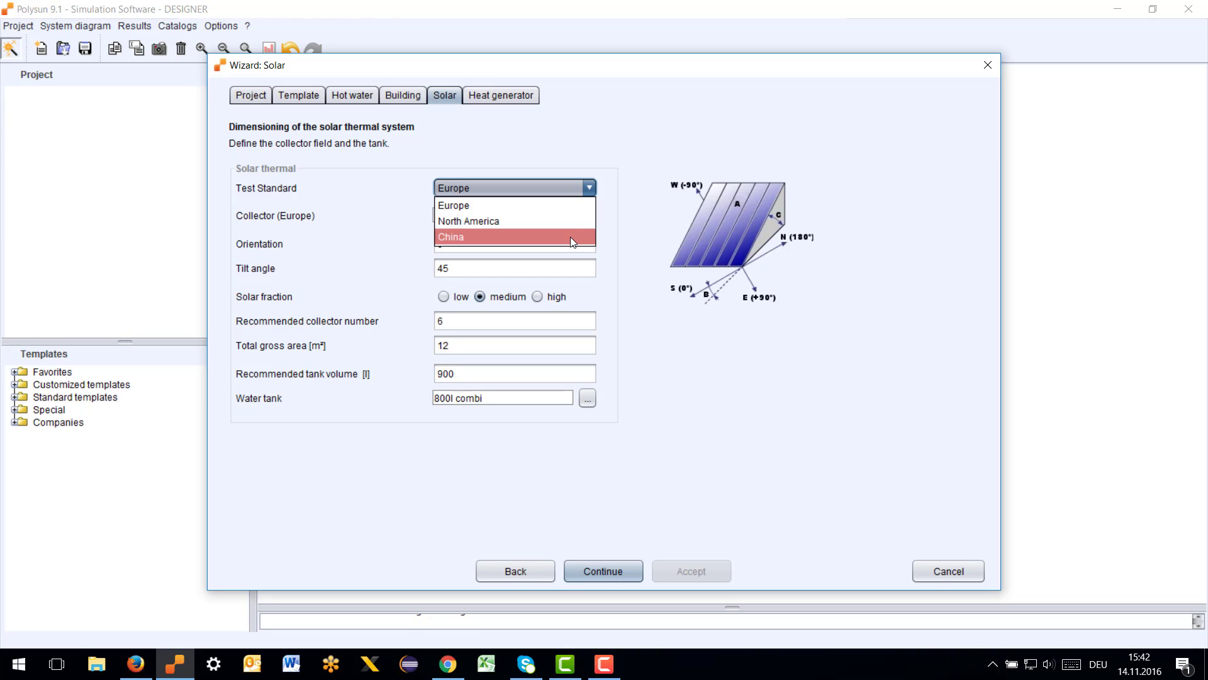
click(452, 162)
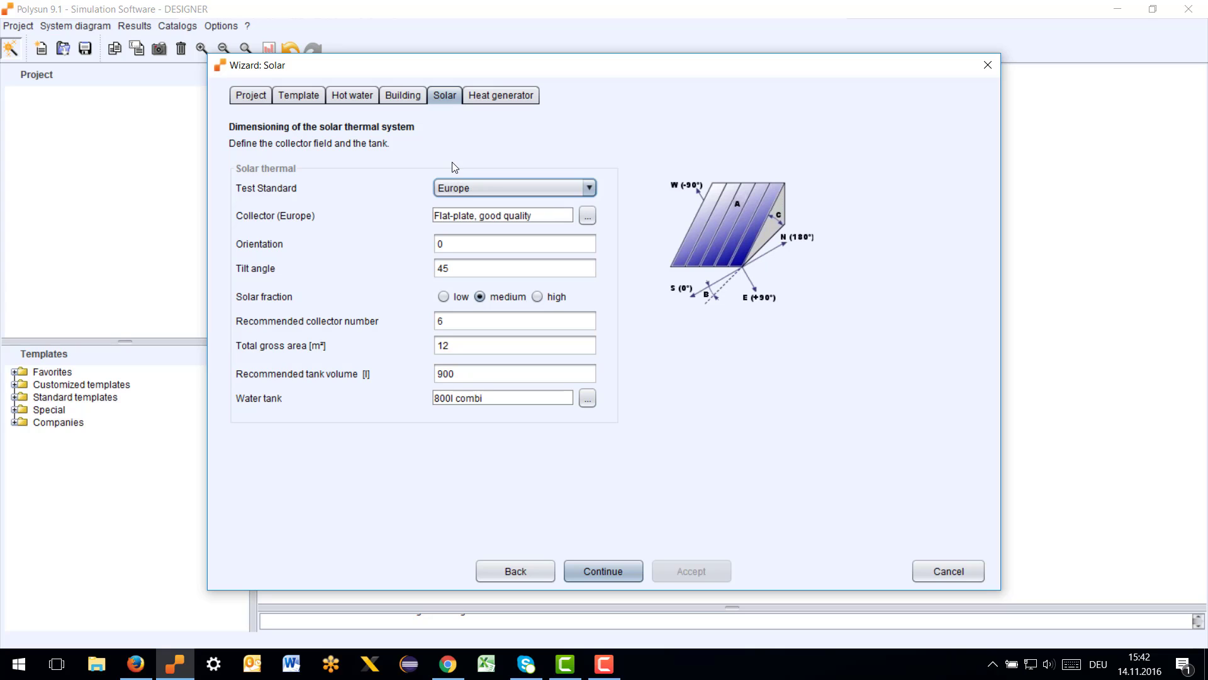
click(585, 214)
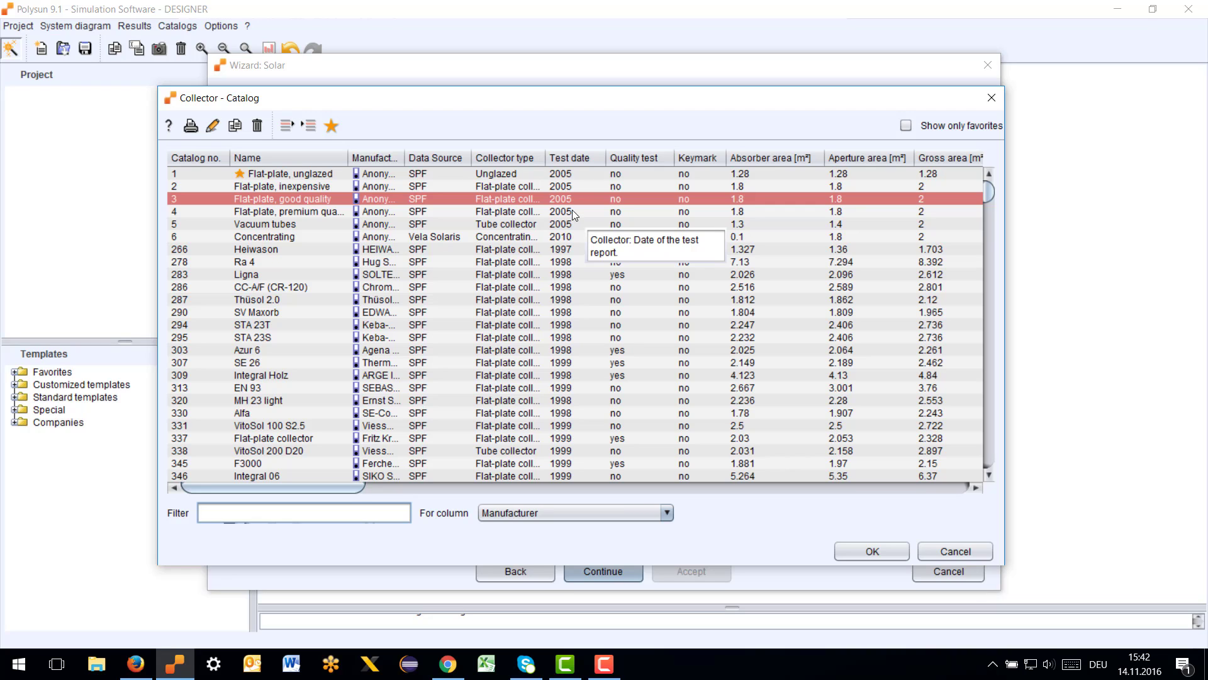
drag(347, 151, 408, 152)
click(319, 212)
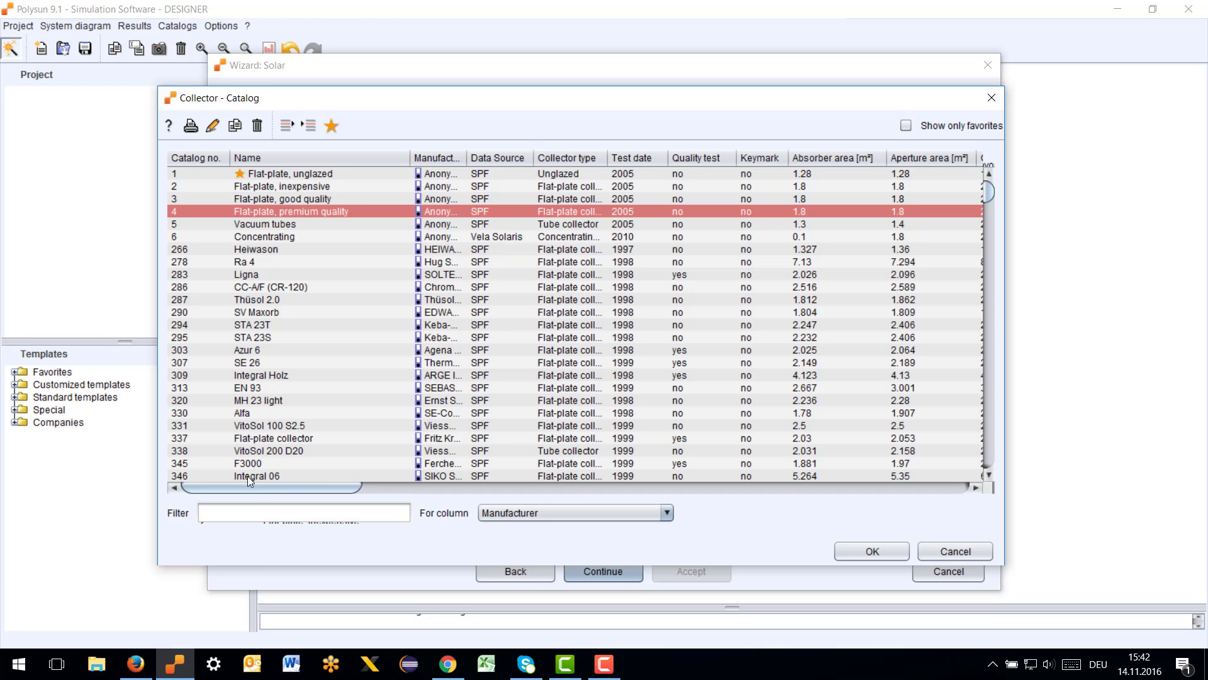
drag(269, 488, 337, 473)
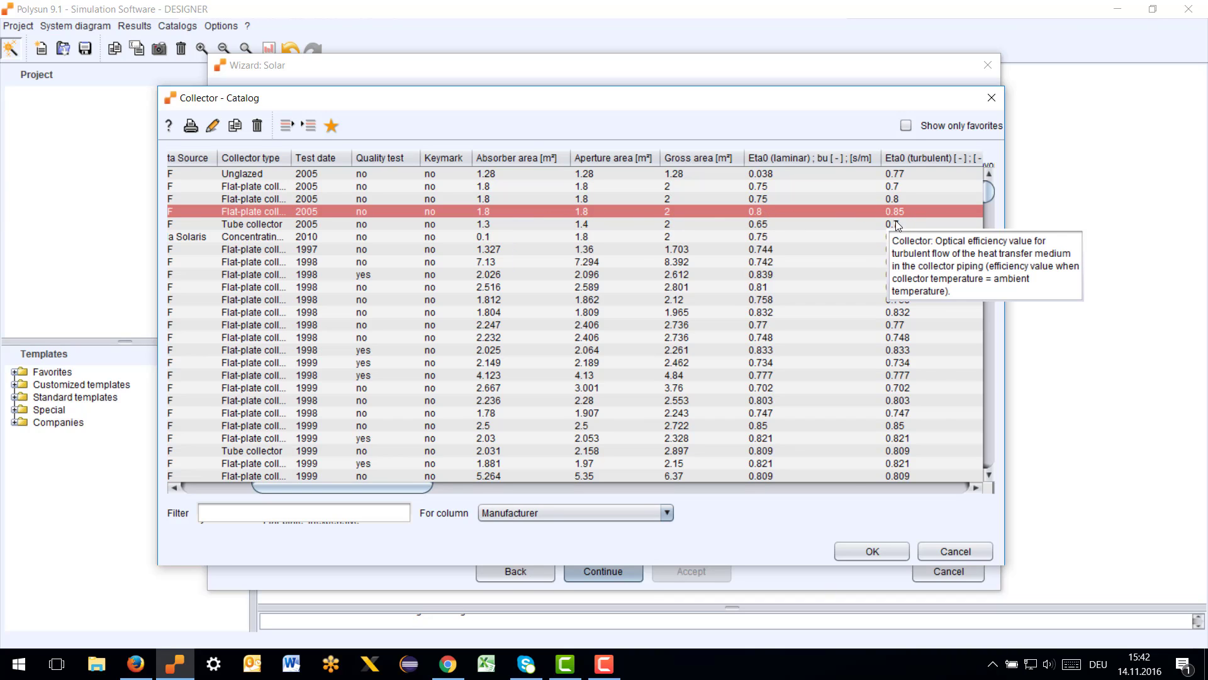
drag(398, 489, 479, 479)
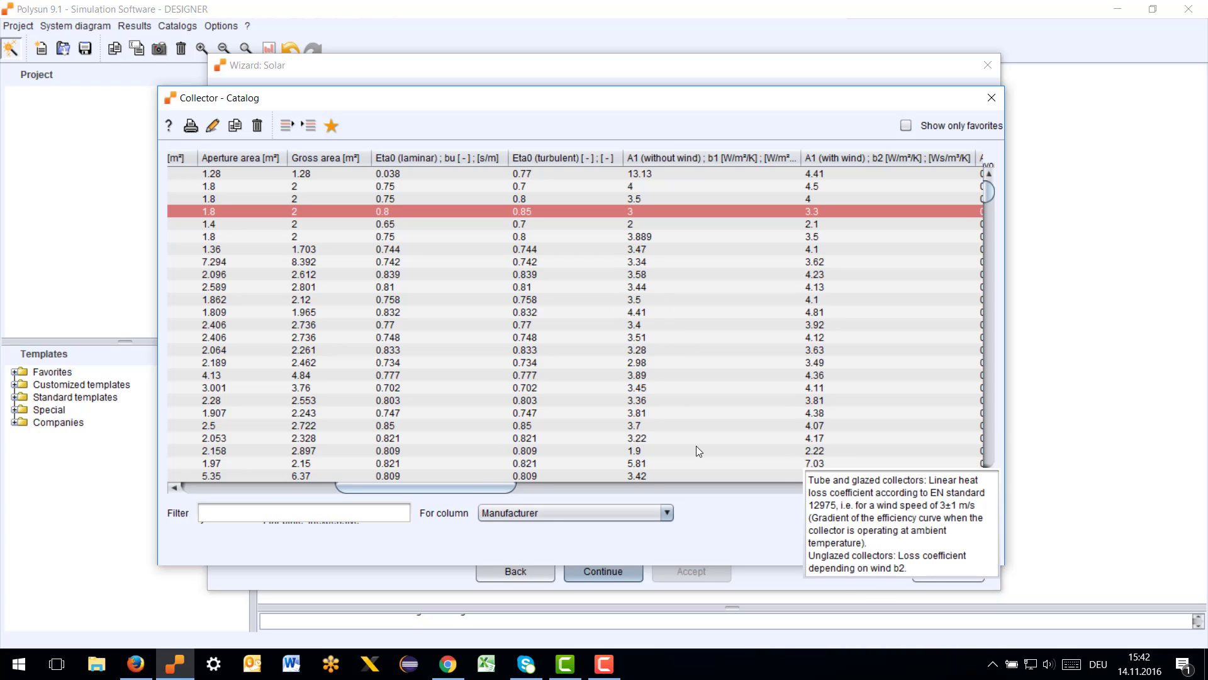
click(862, 552)
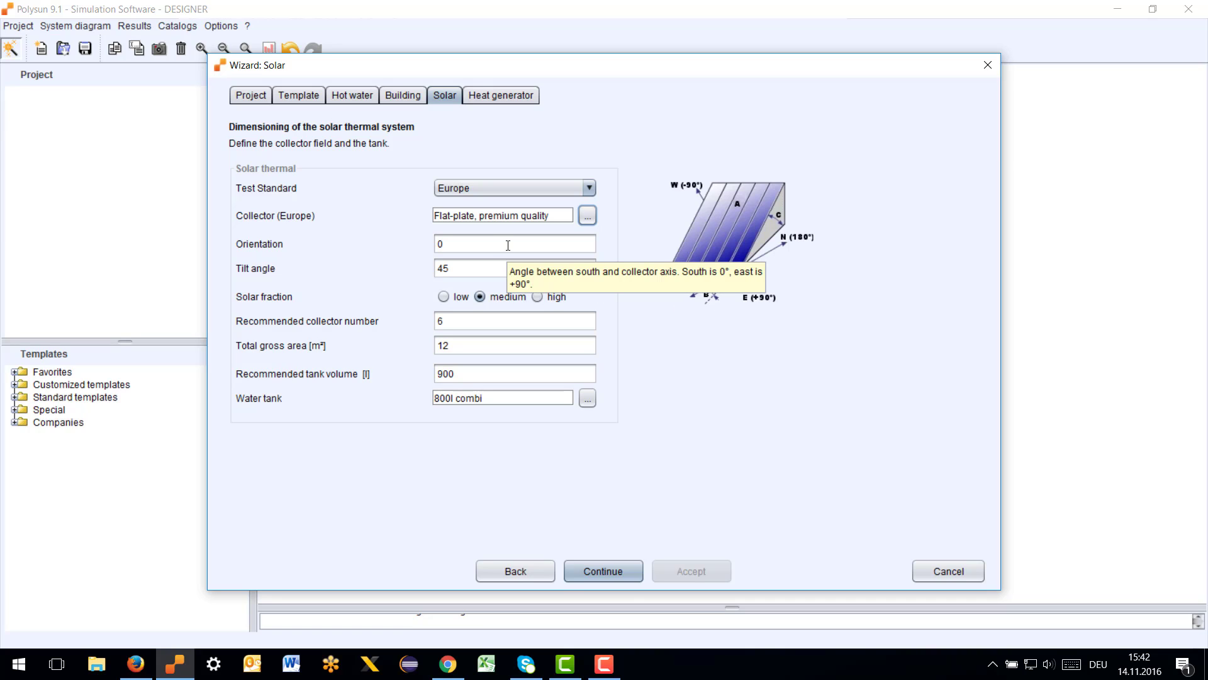
Step: Keep the collector orientation at 0 and set the tilt angle to 60
click(448, 244)
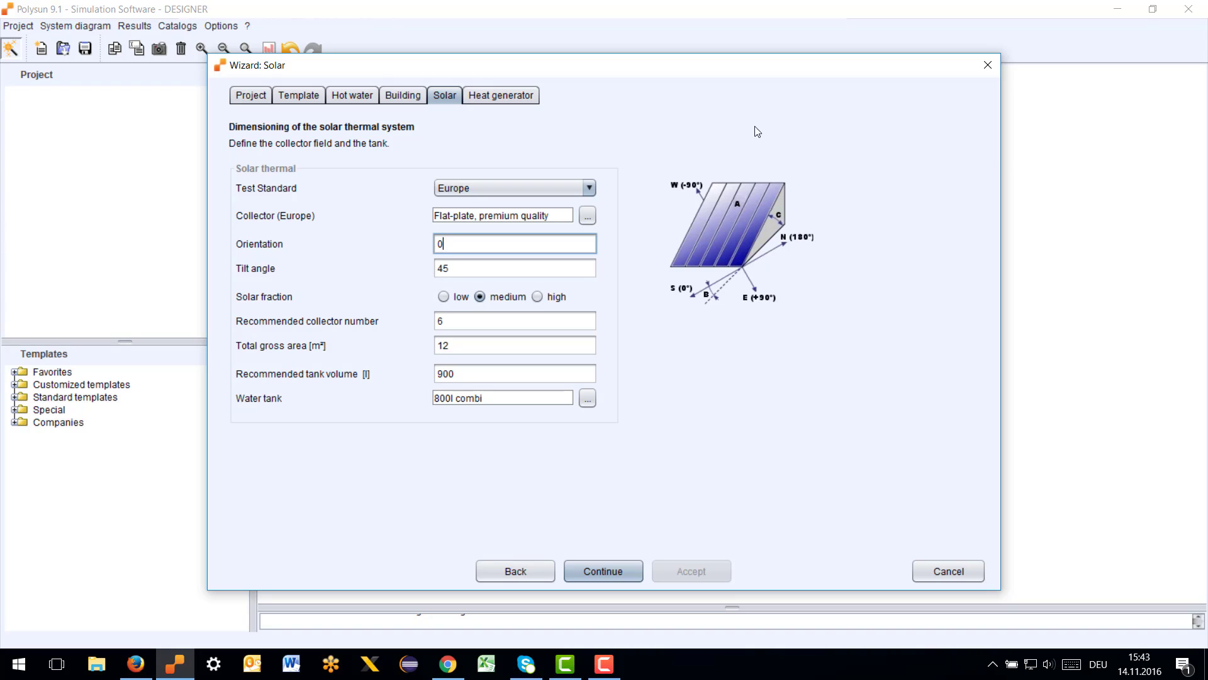
mouse_move(692, 196)
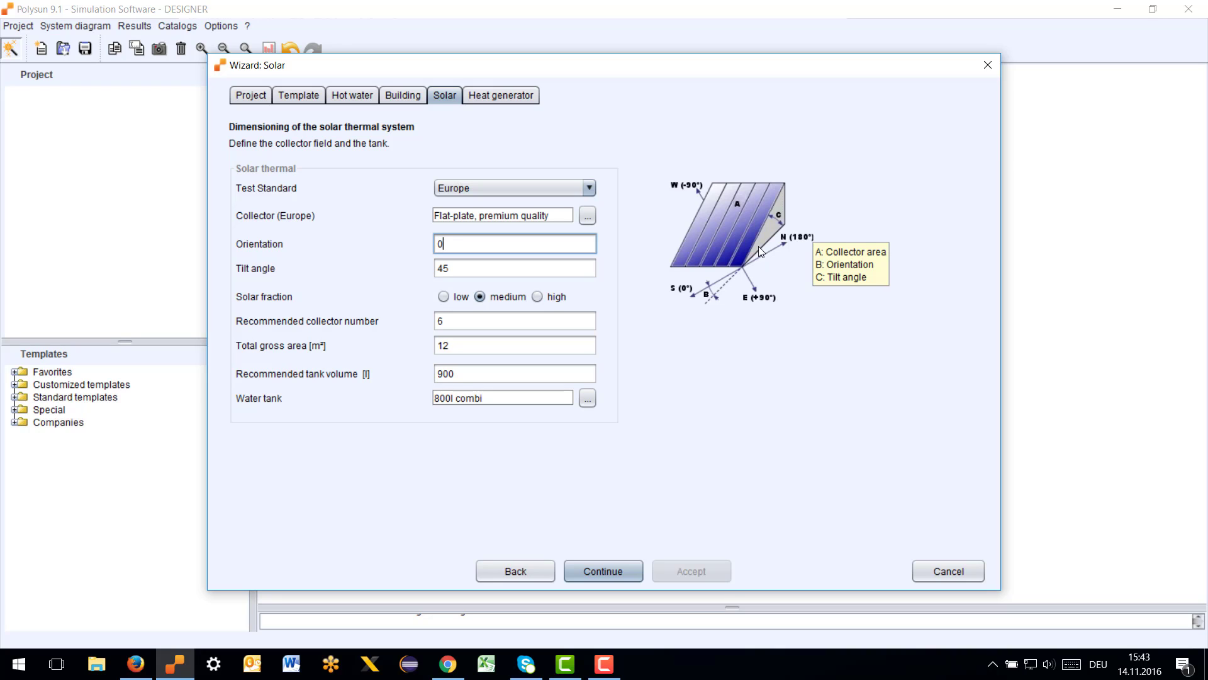
click(511, 274)
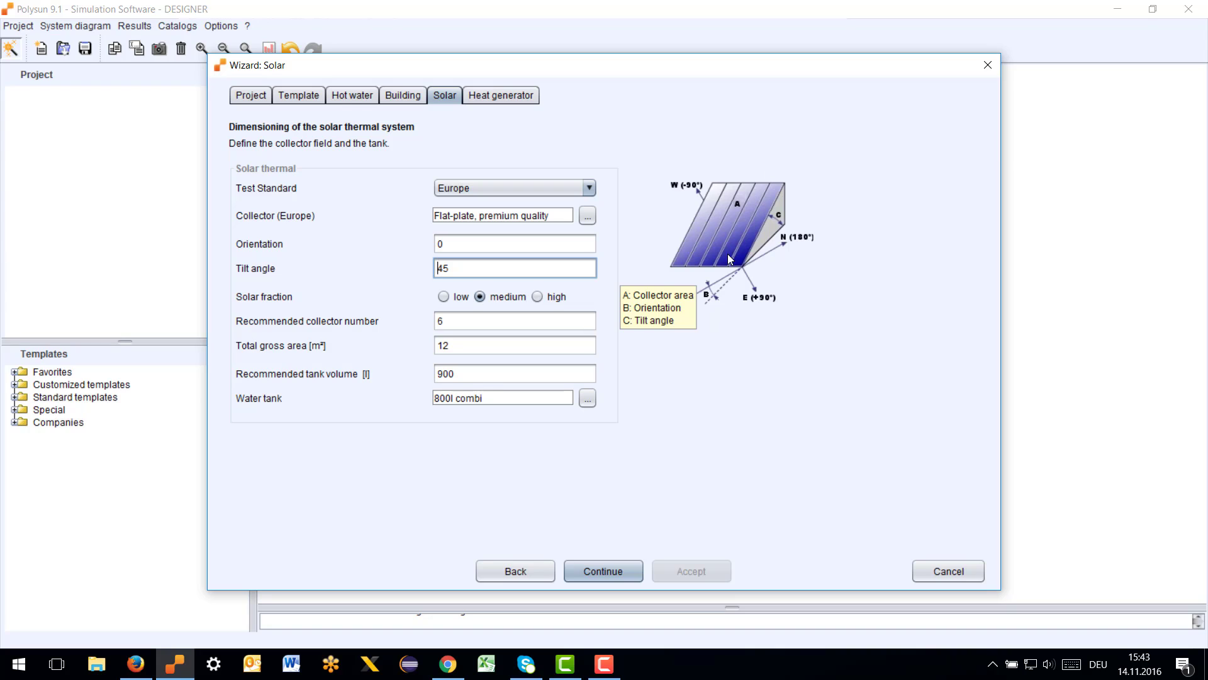
key(ctrl+a)
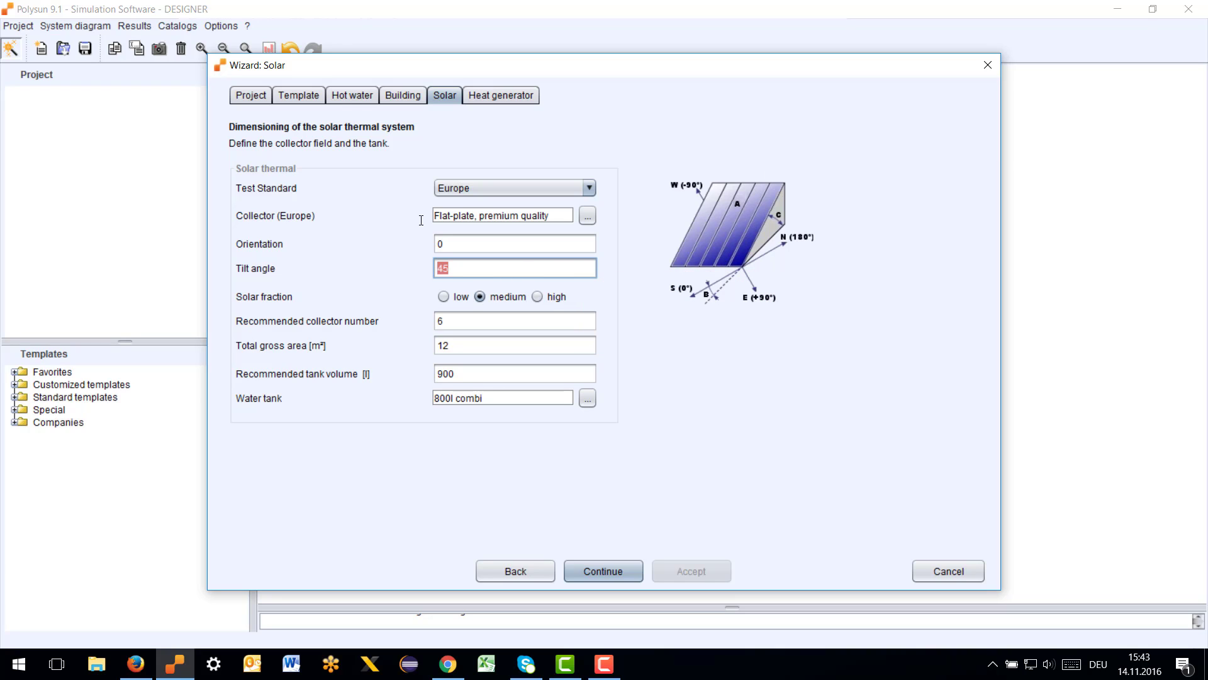
text(60)
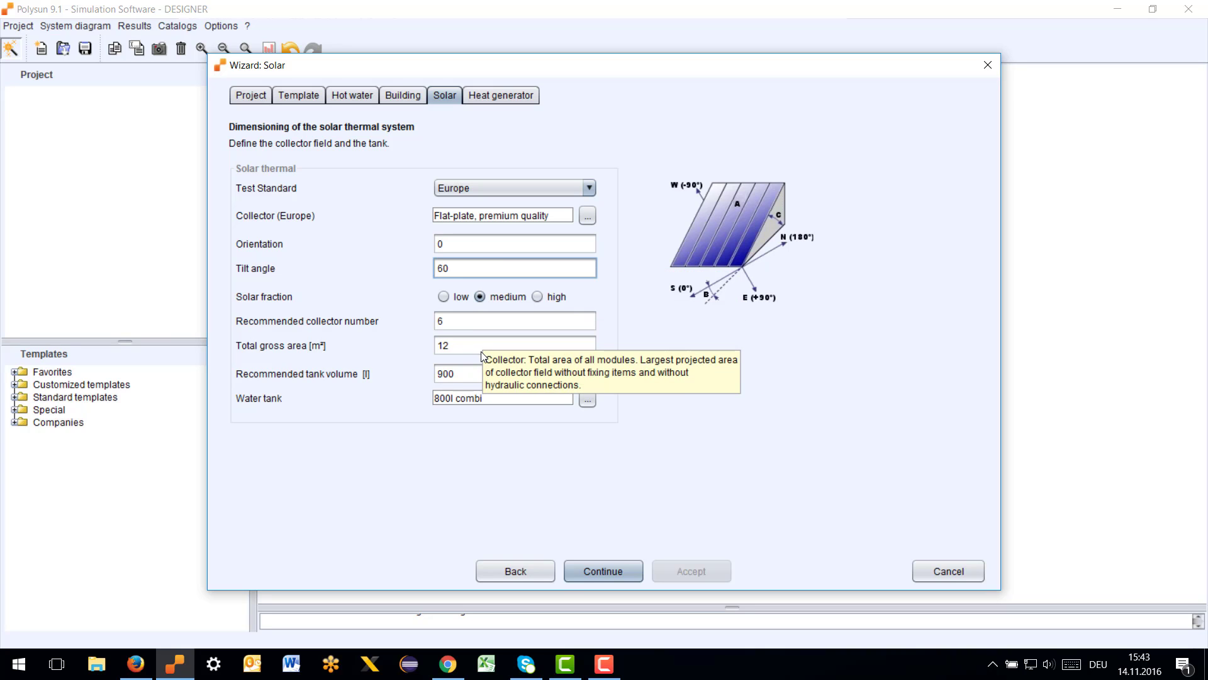
click(493, 316)
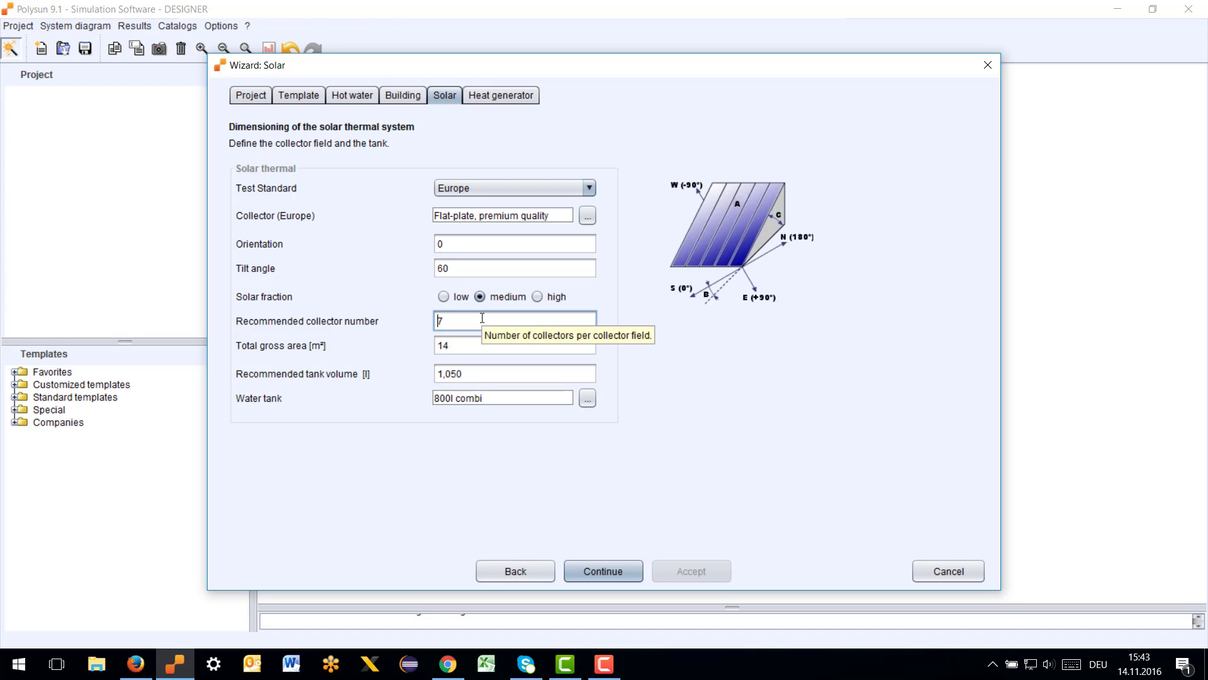
Step: Try a low solar fraction with 6 collectors for the collector field
click(444, 296)
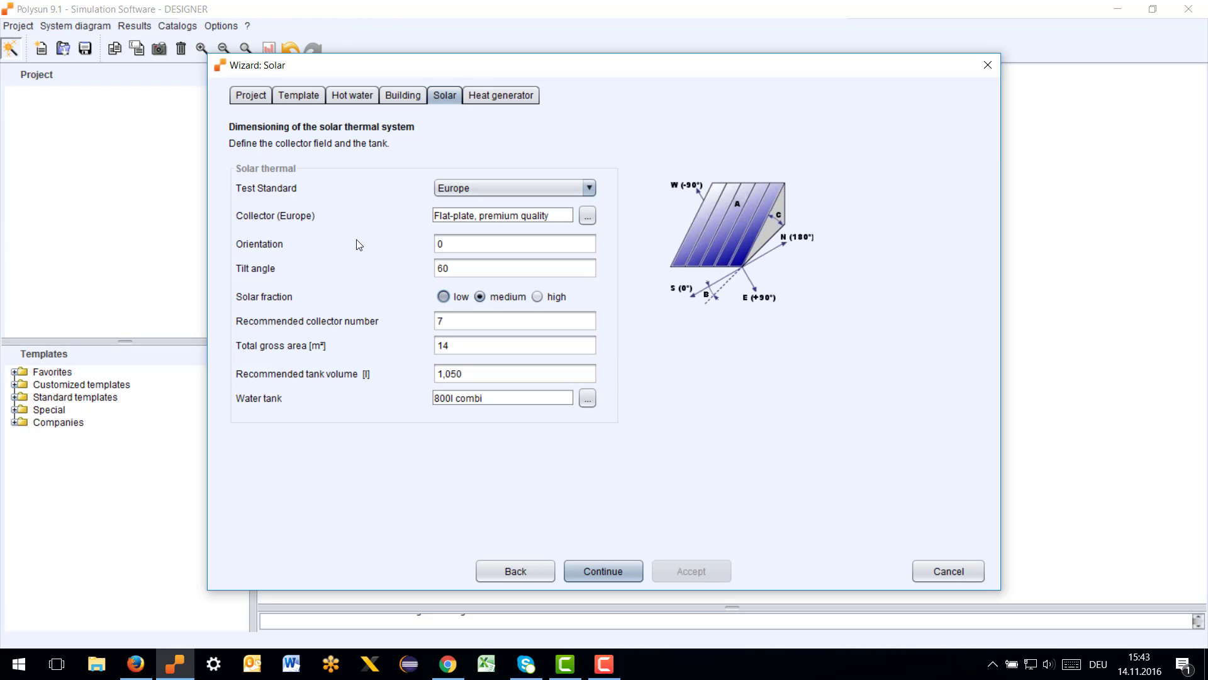
click(468, 321)
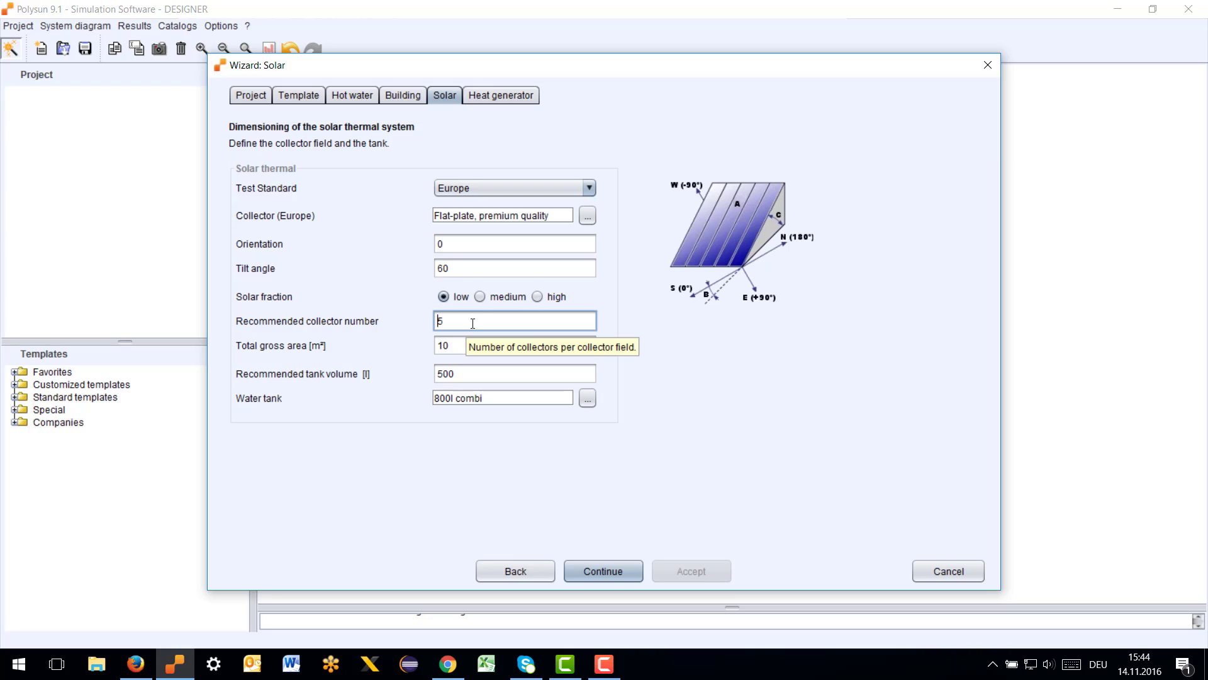
drag(468, 321, 434, 321)
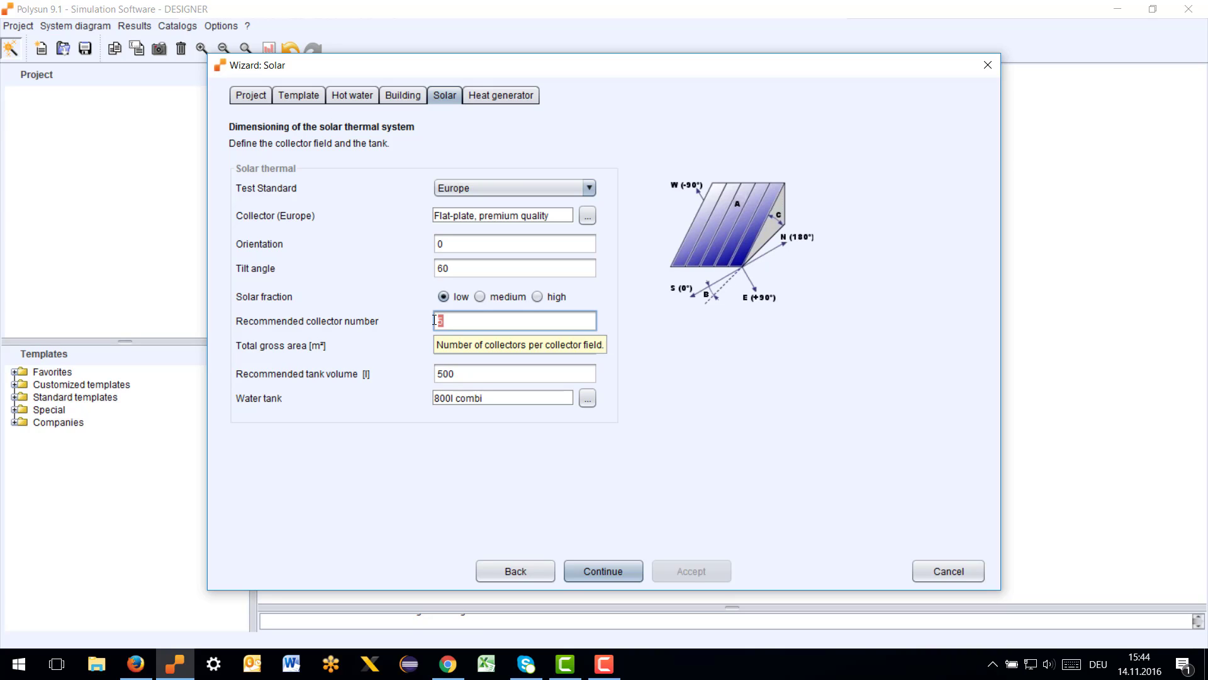
text(6)
click(471, 346)
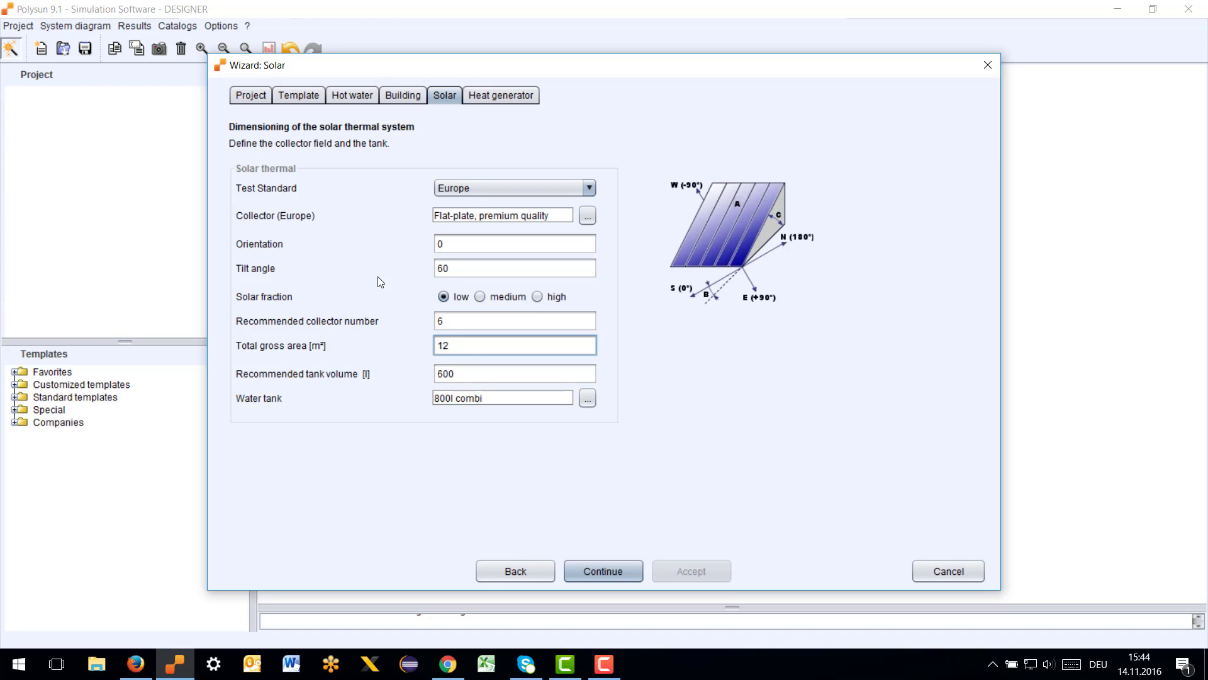
click(479, 378)
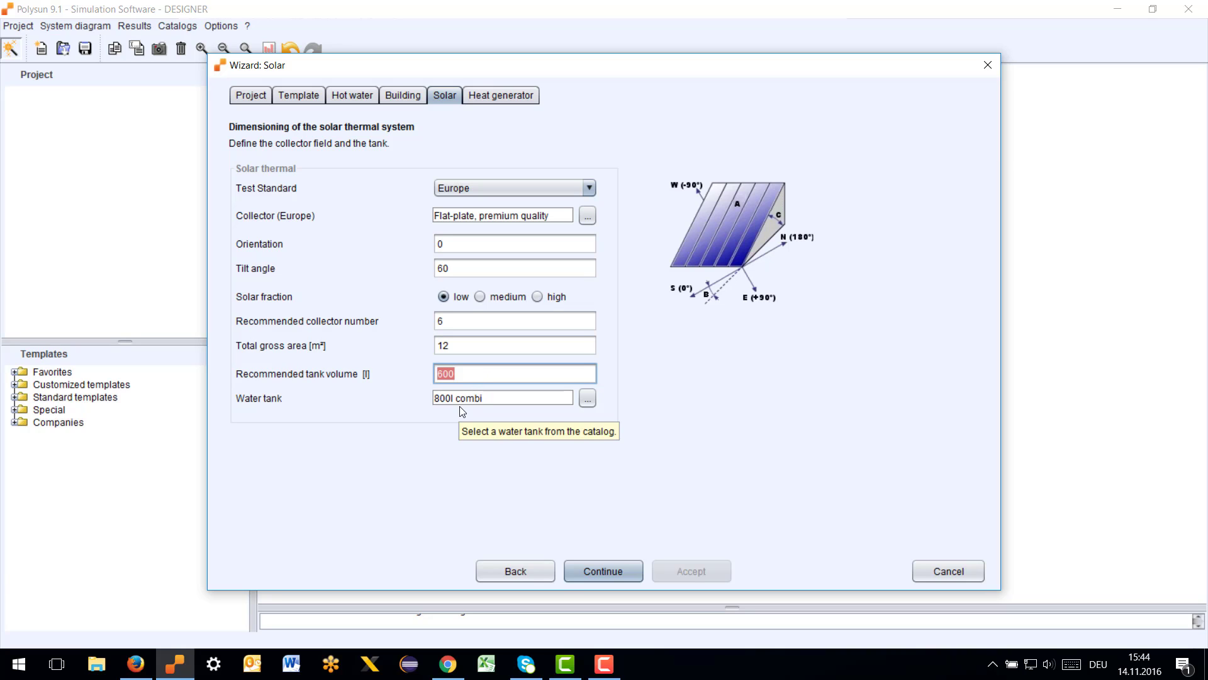
Step: Set the solar fraction to medium and the number of collectors to 6
click(490, 299)
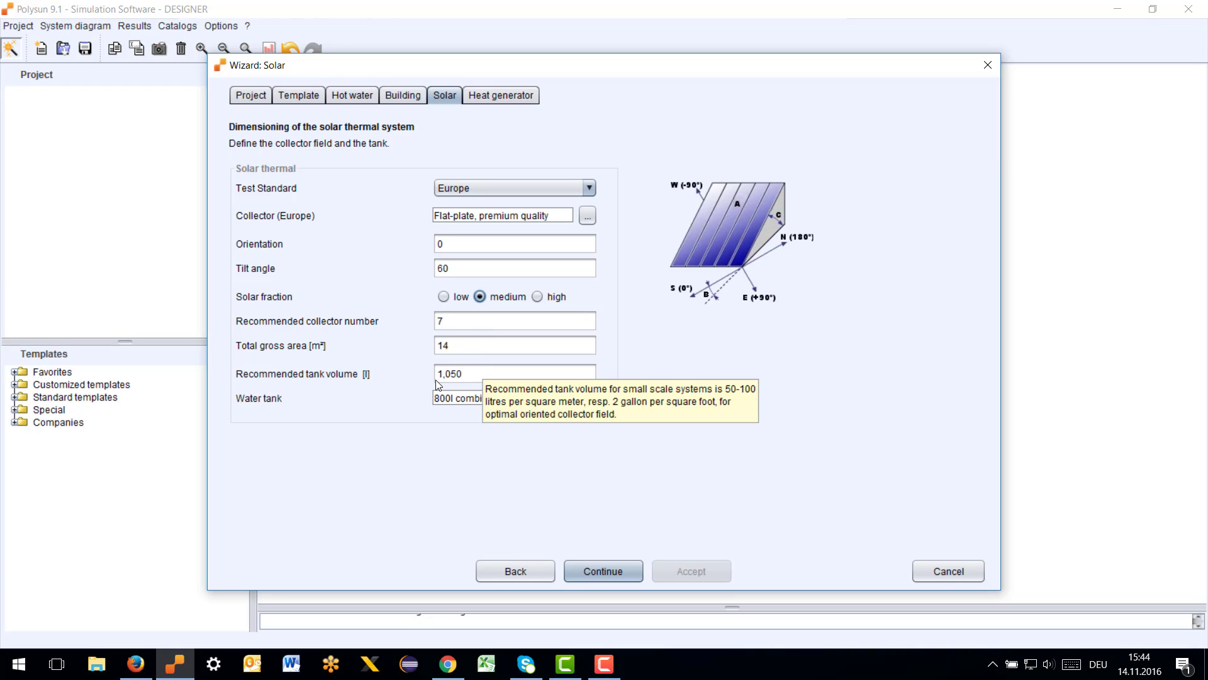
click(440, 321)
text(6)
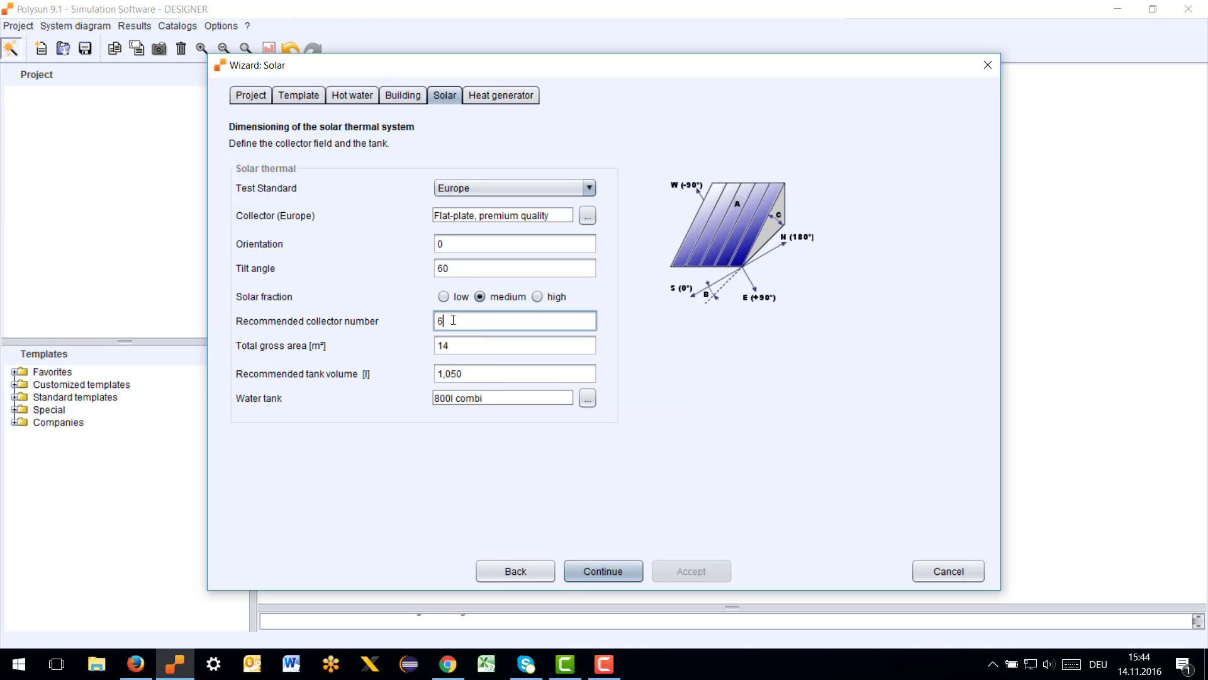
click(482, 375)
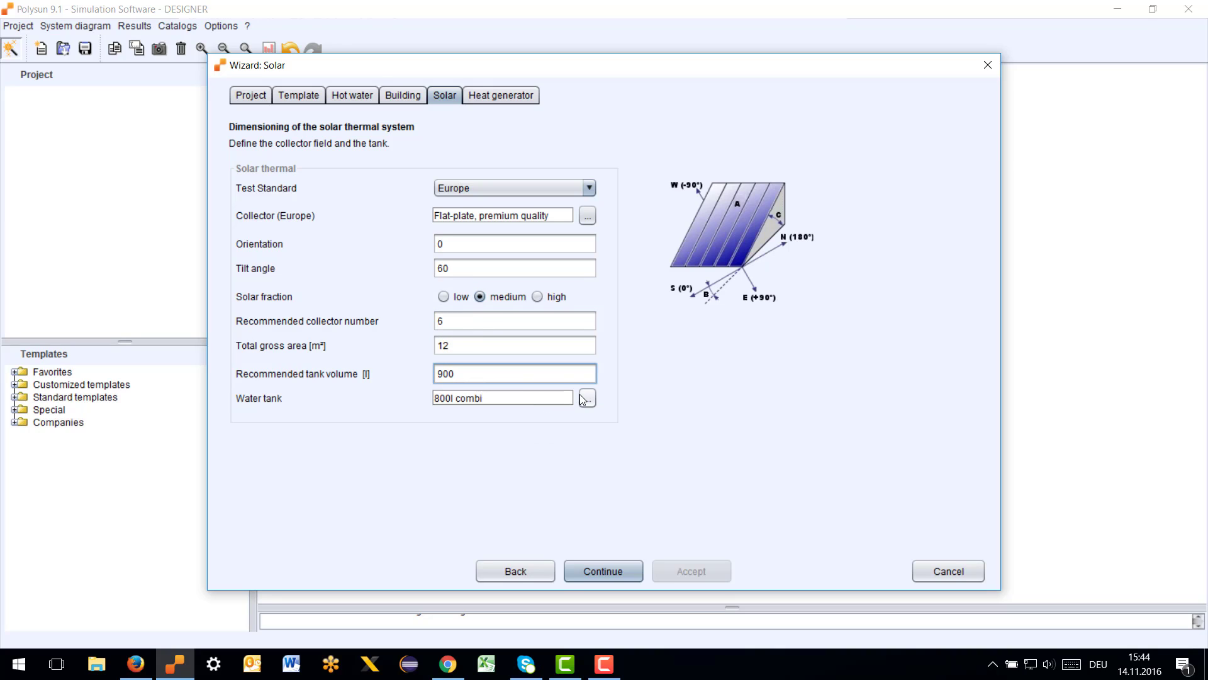
Step: Choose the 1000l combi water tank from the storage tank catalog and continue to the heat generator definition
click(587, 398)
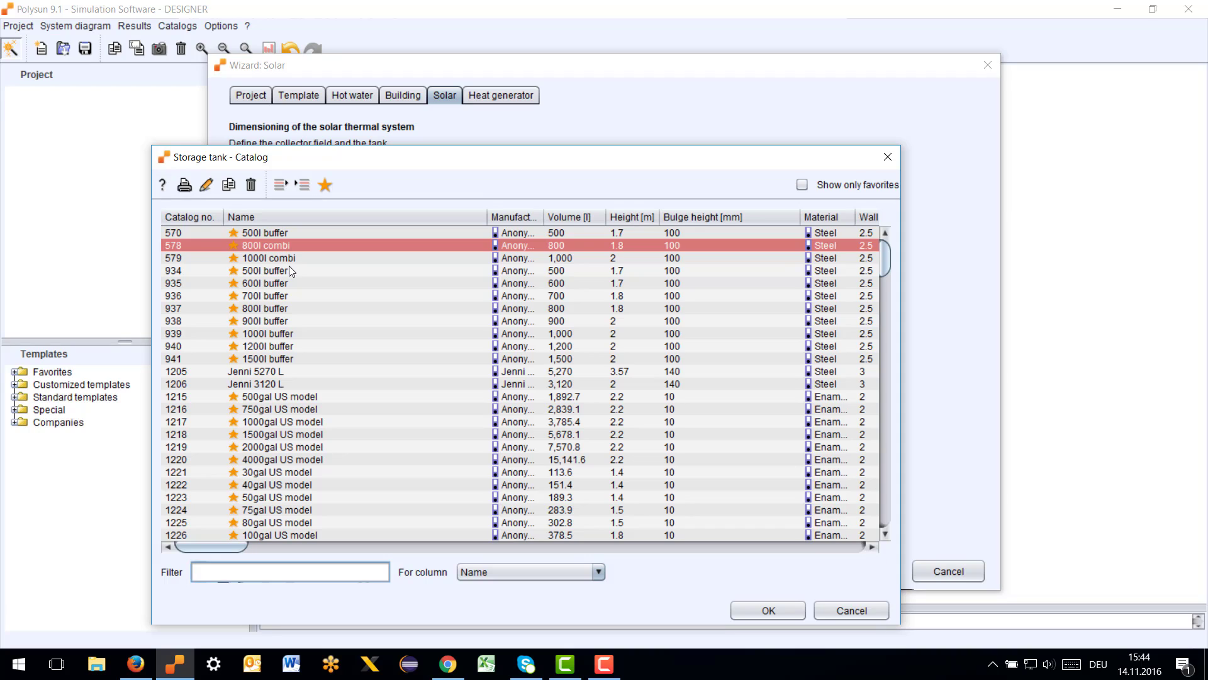
key(Down)
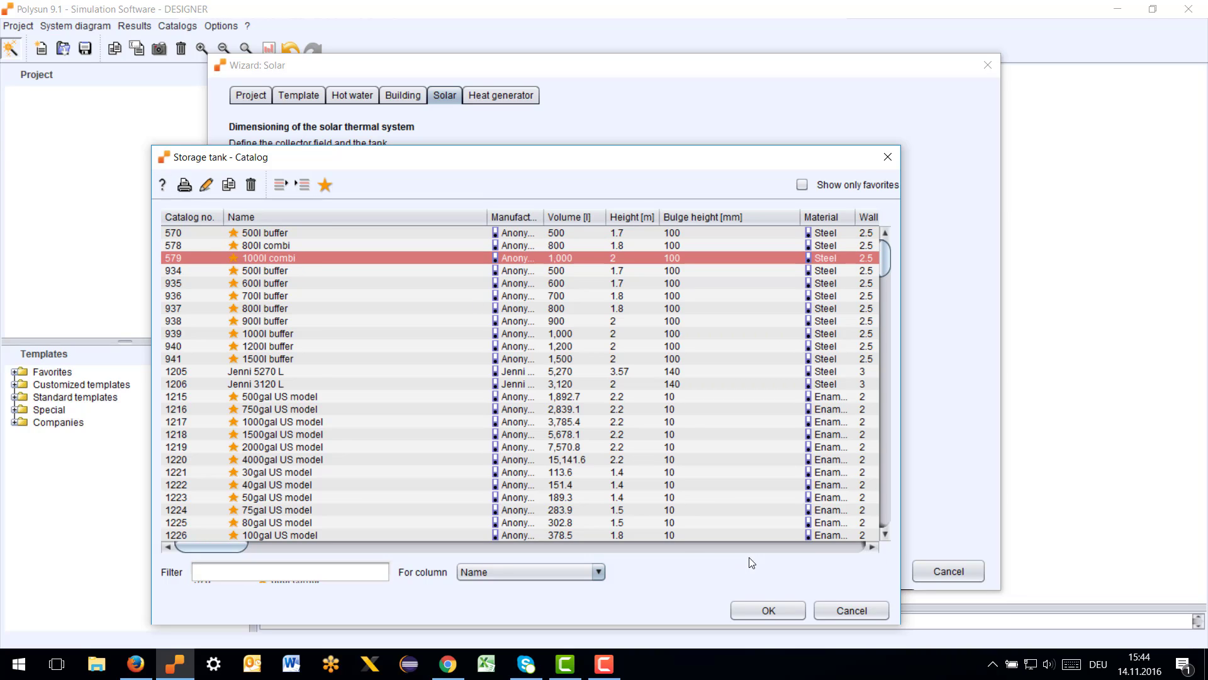
click(796, 608)
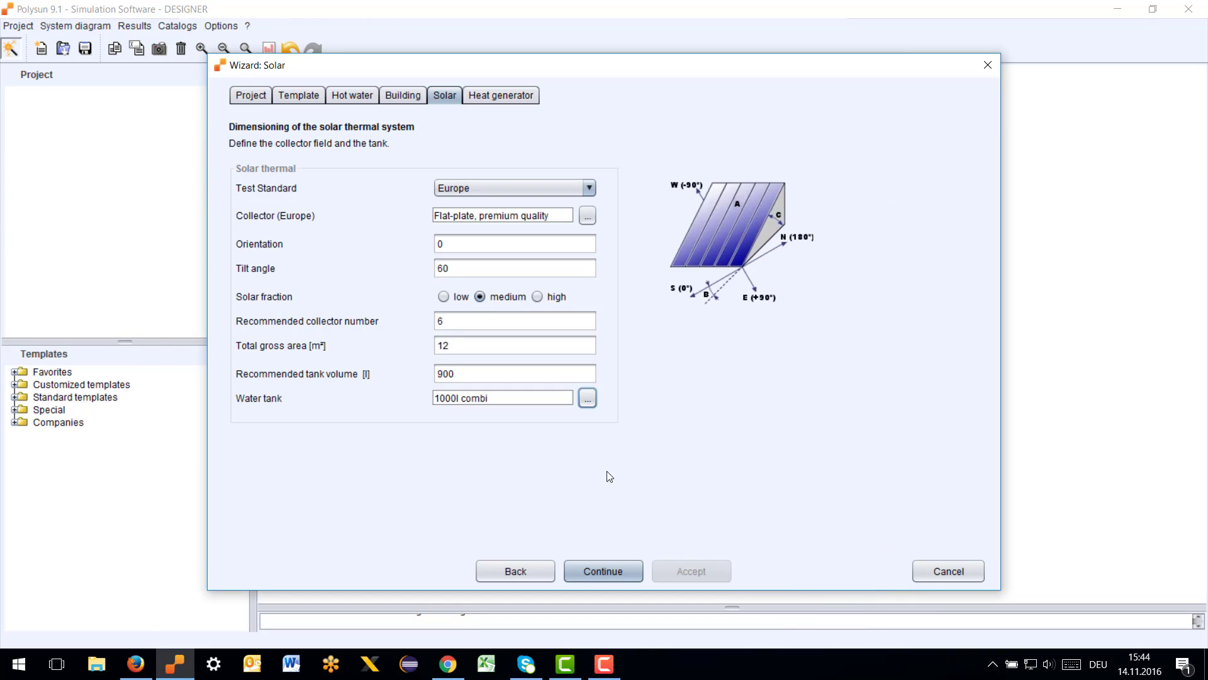
click(605, 569)
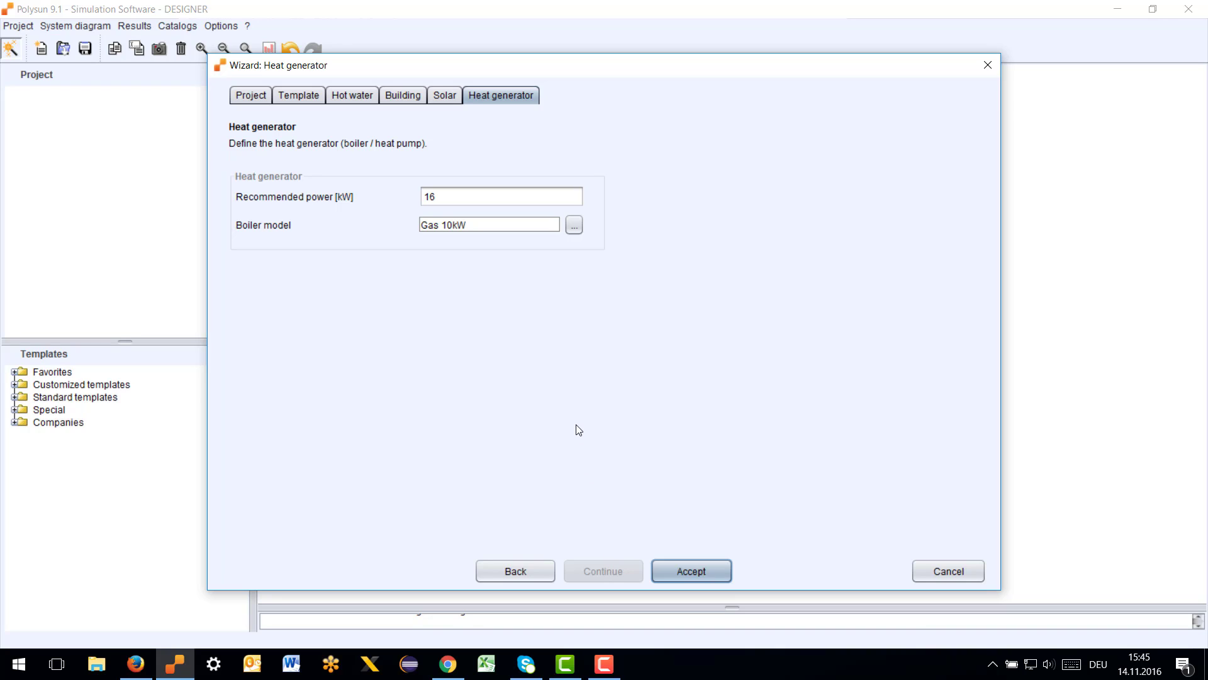
Step: Choose Gas 20kW from the boiler catalog as the boiler model and accept the wizard's configuration
click(574, 225)
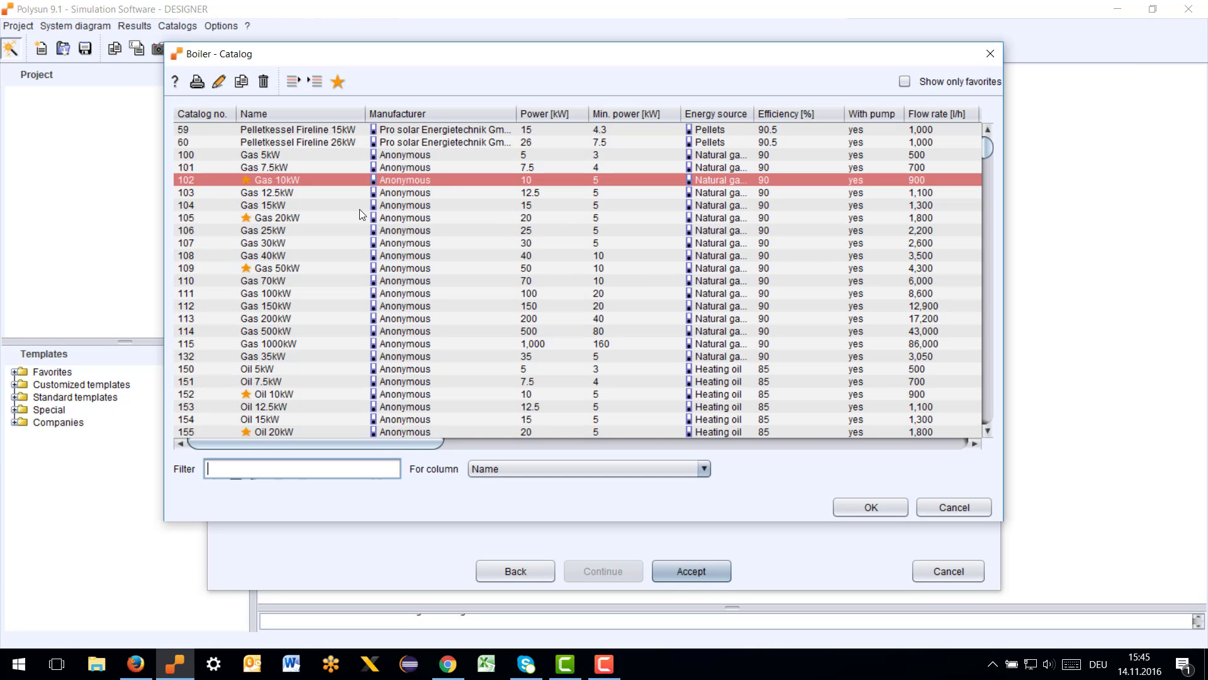
click(316, 210)
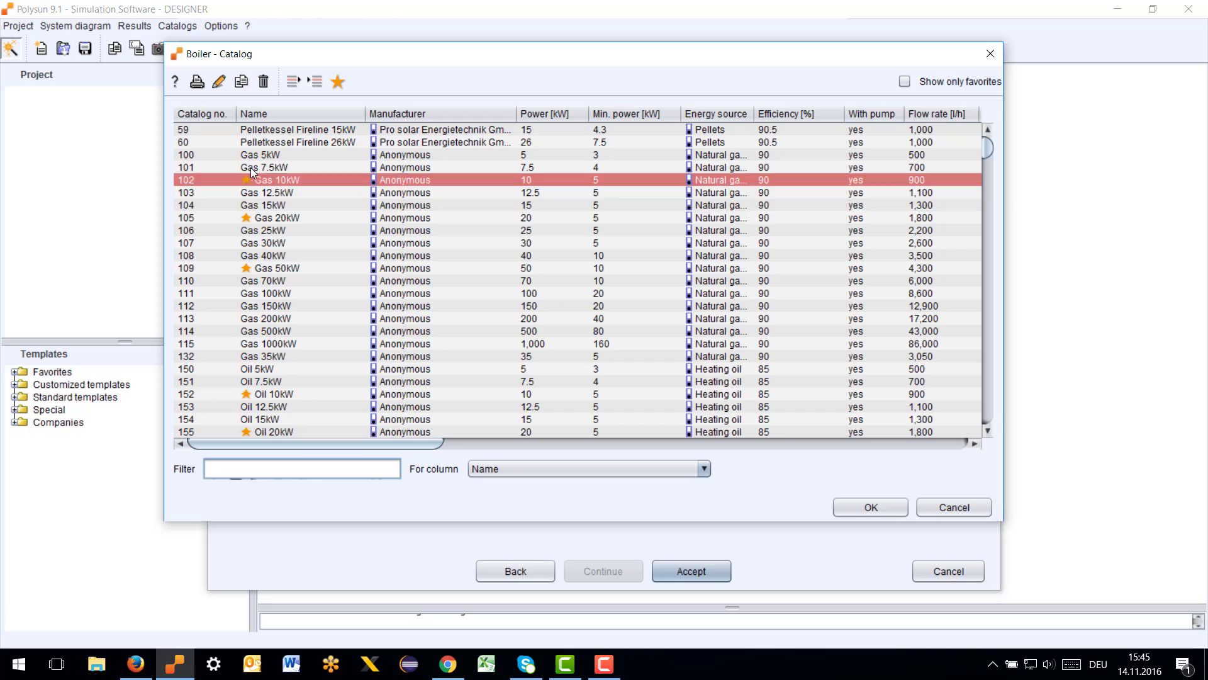
click(299, 216)
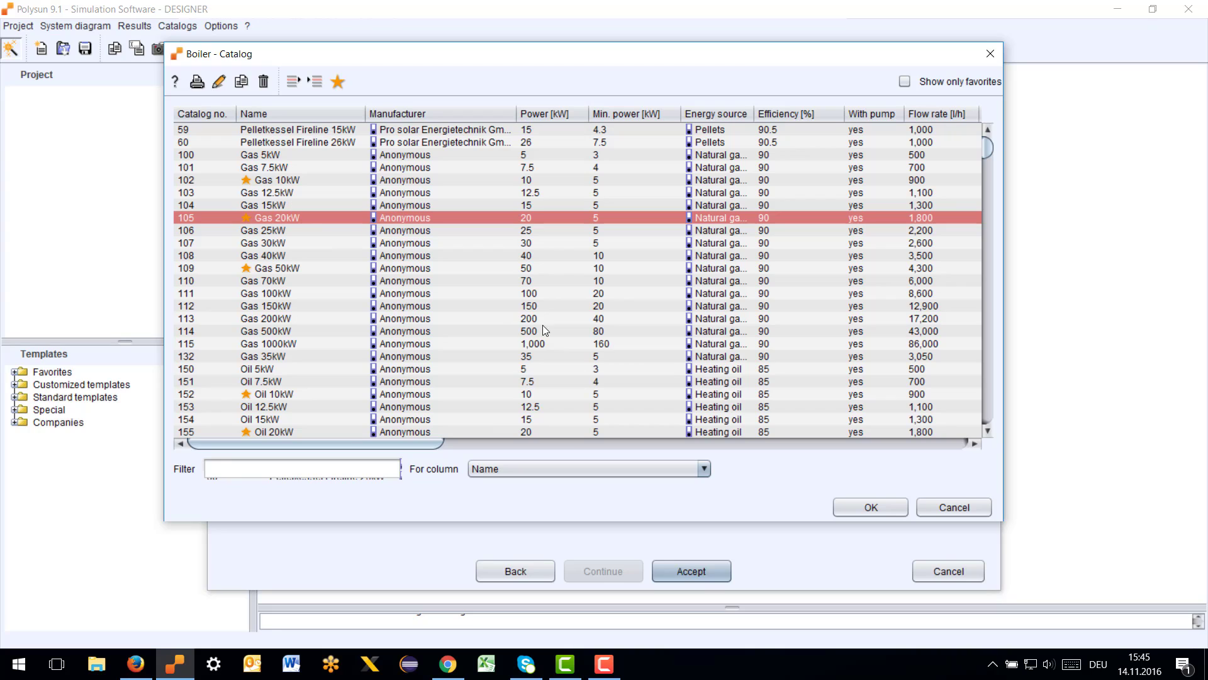
click(878, 507)
click(701, 568)
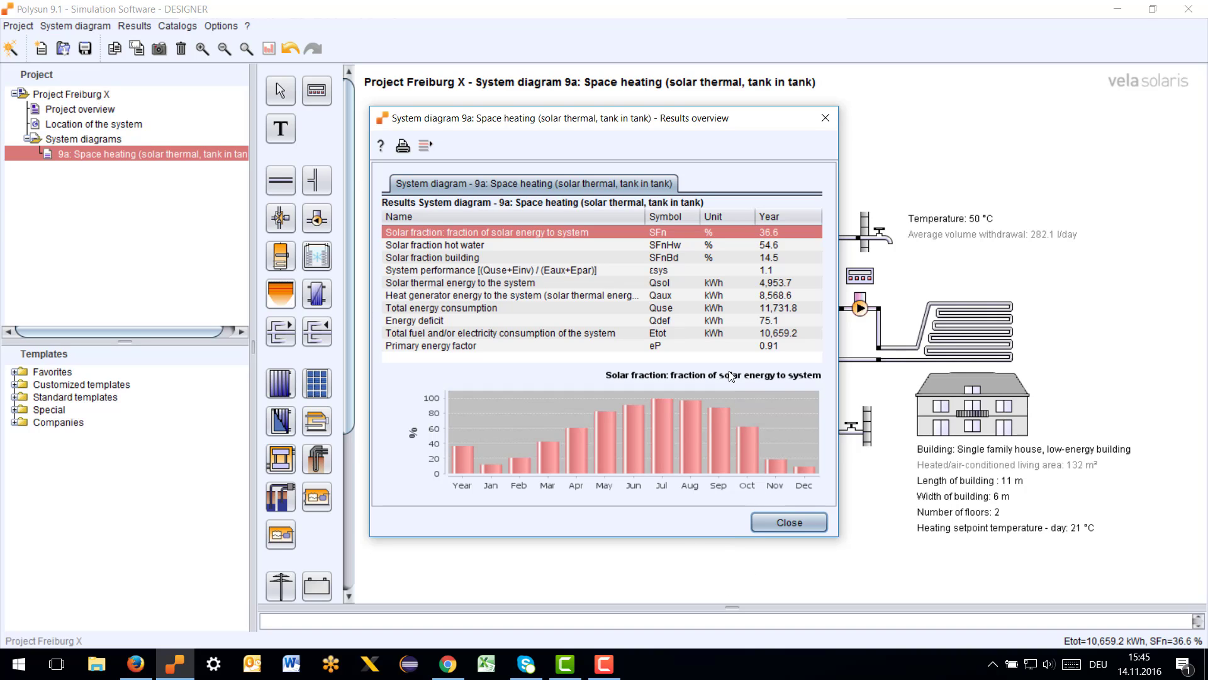
Step: Examine the system performance and solar thermal energy values with their monthly charts in the results overview of diagram 9a, then close the overview
mouse_move(773, 311)
mouse_move(807, 237)
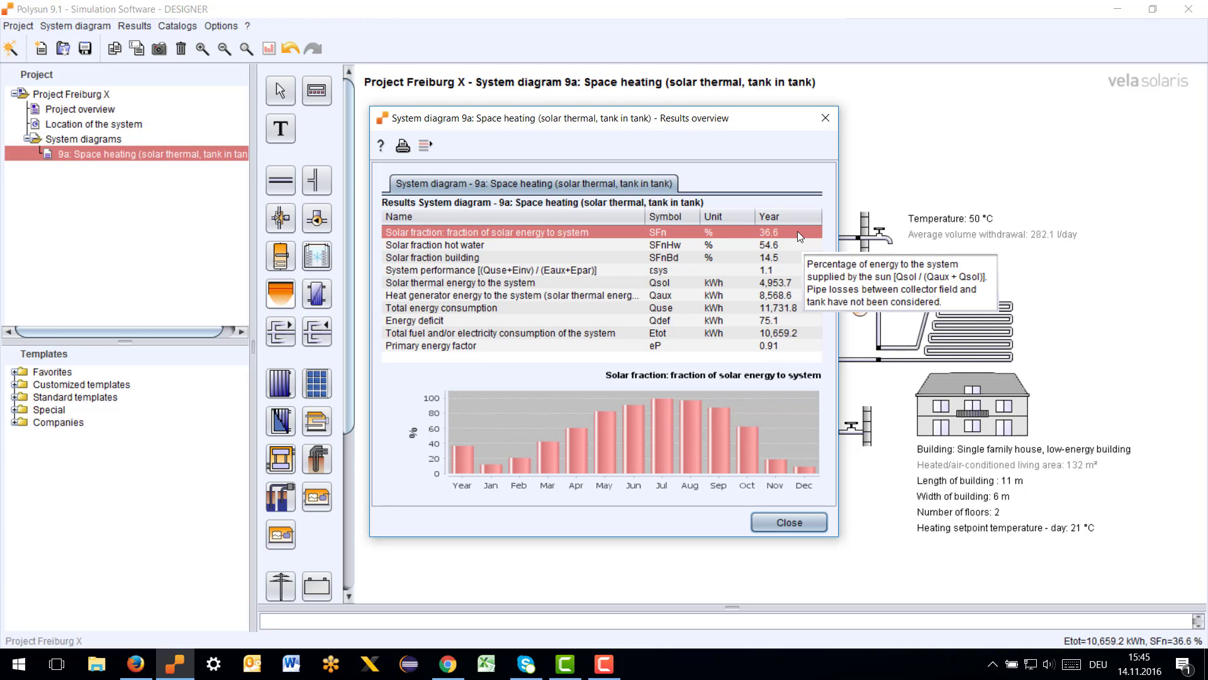
click(800, 270)
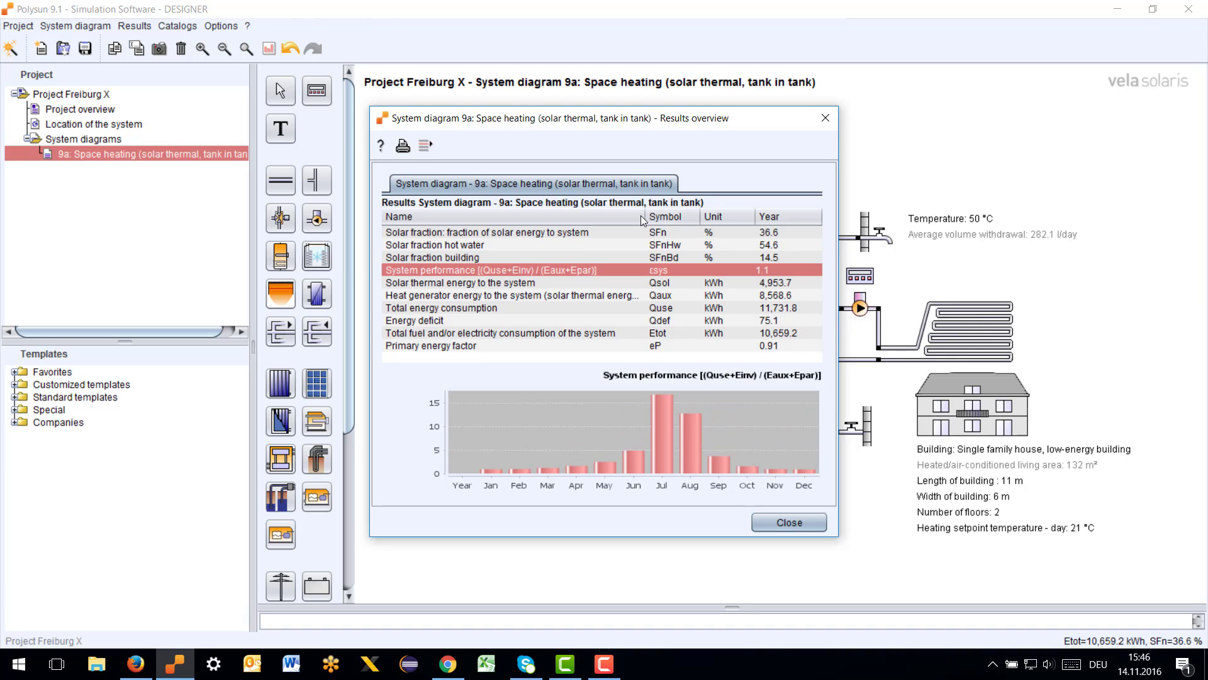
click(803, 282)
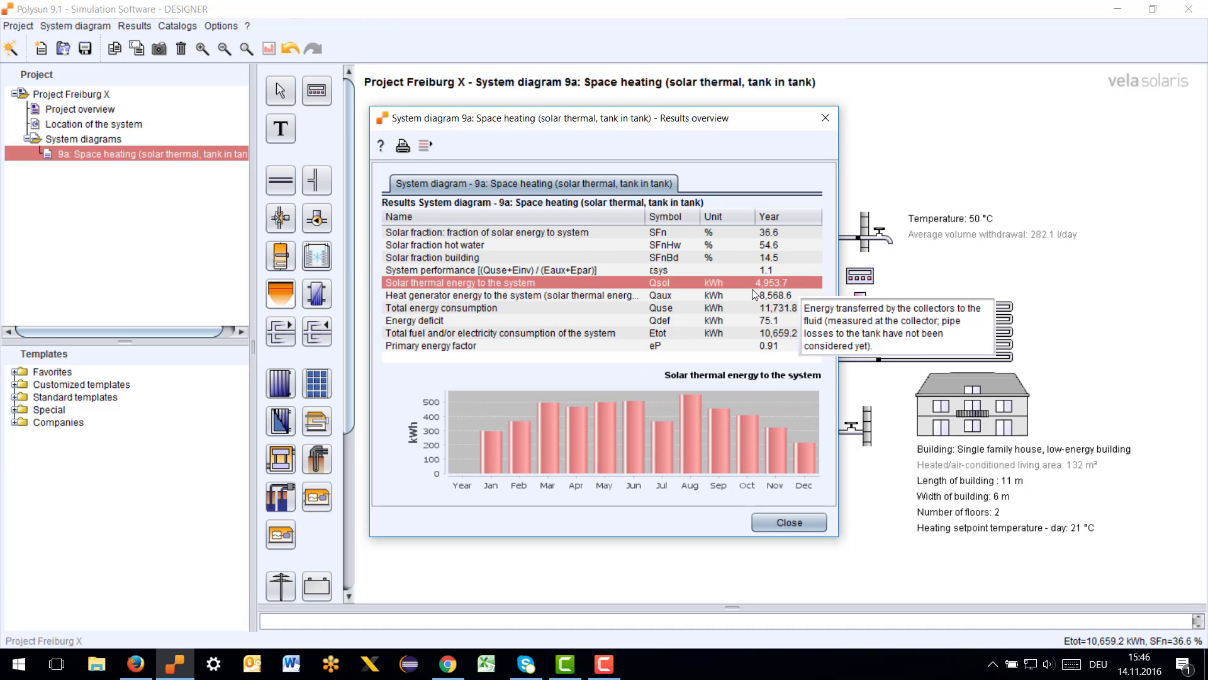
mouse_move(790, 292)
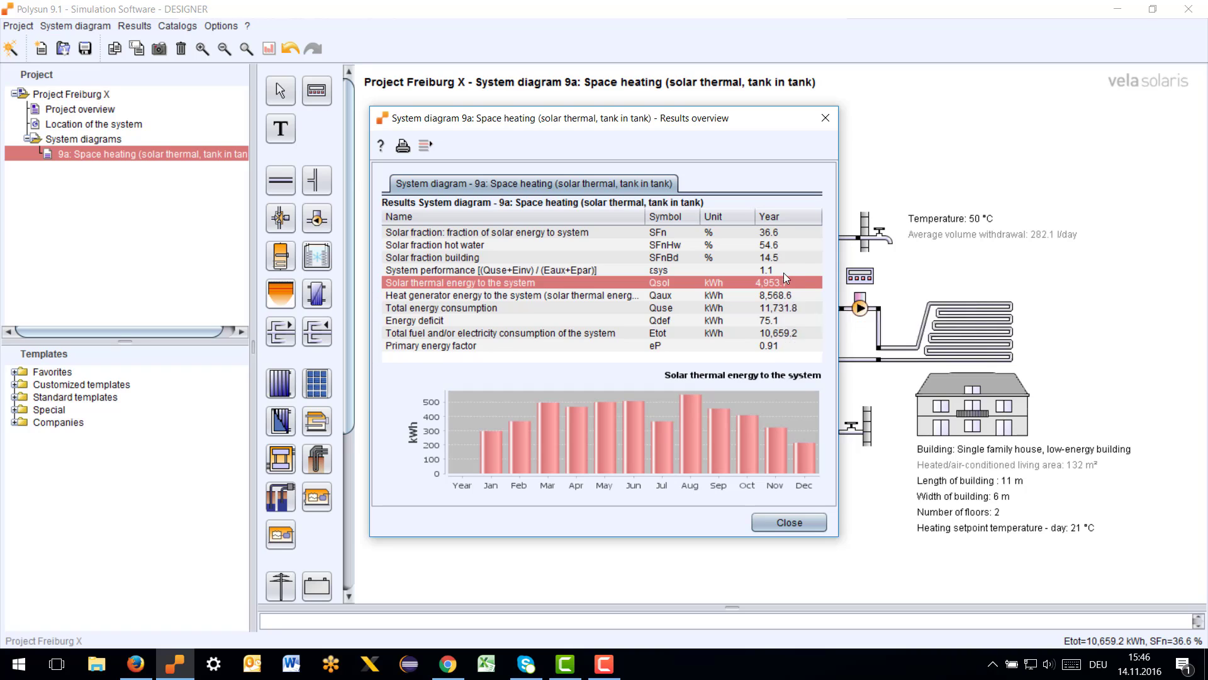
mouse_move(784, 270)
mouse_move(664, 443)
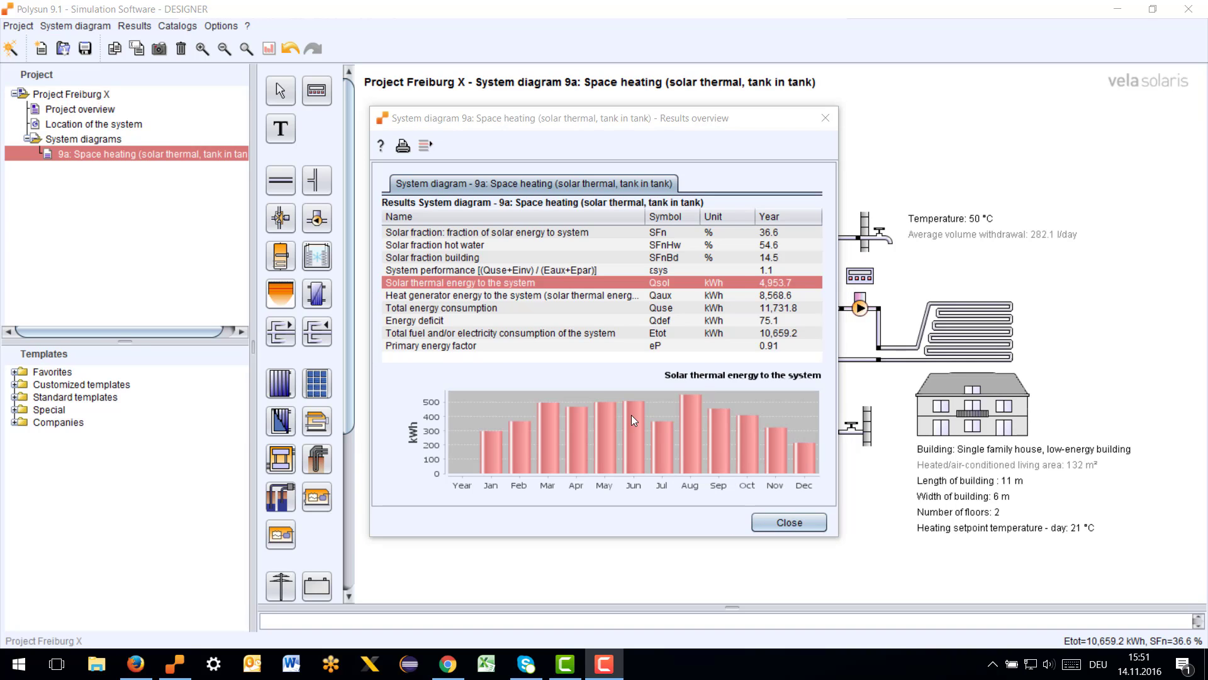
click(785, 522)
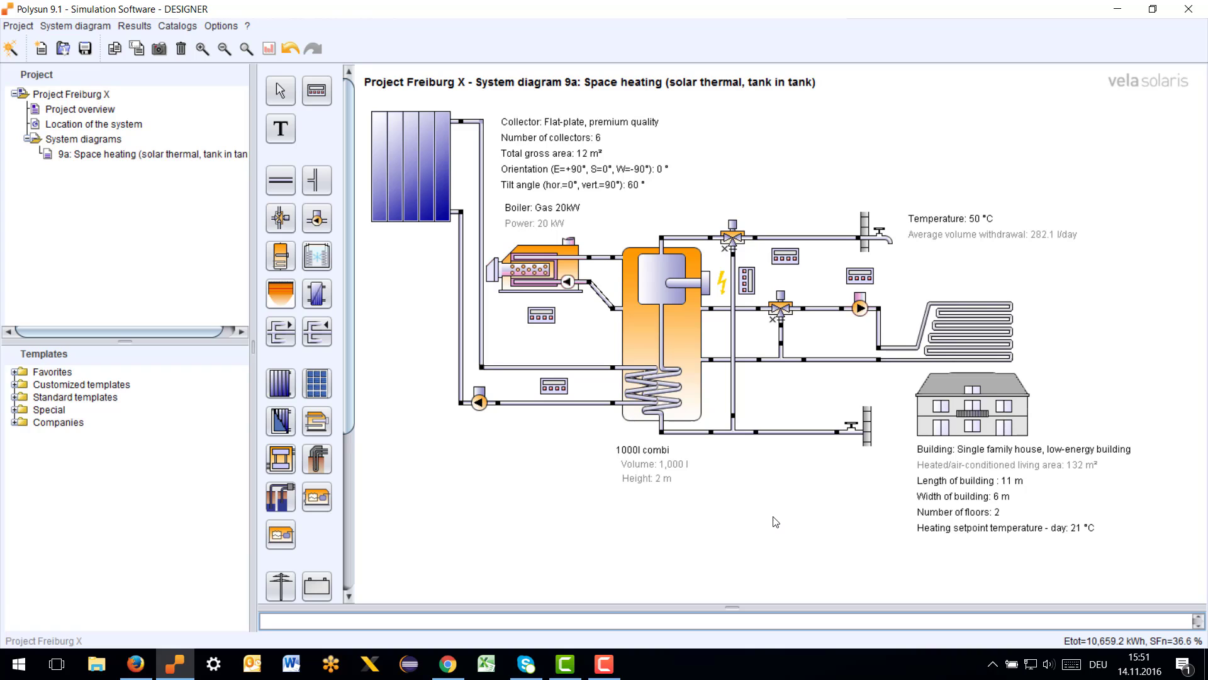
Step: Select system diagram 9a in the project and show its available commands
click(116, 156)
mouse_move(99, 155)
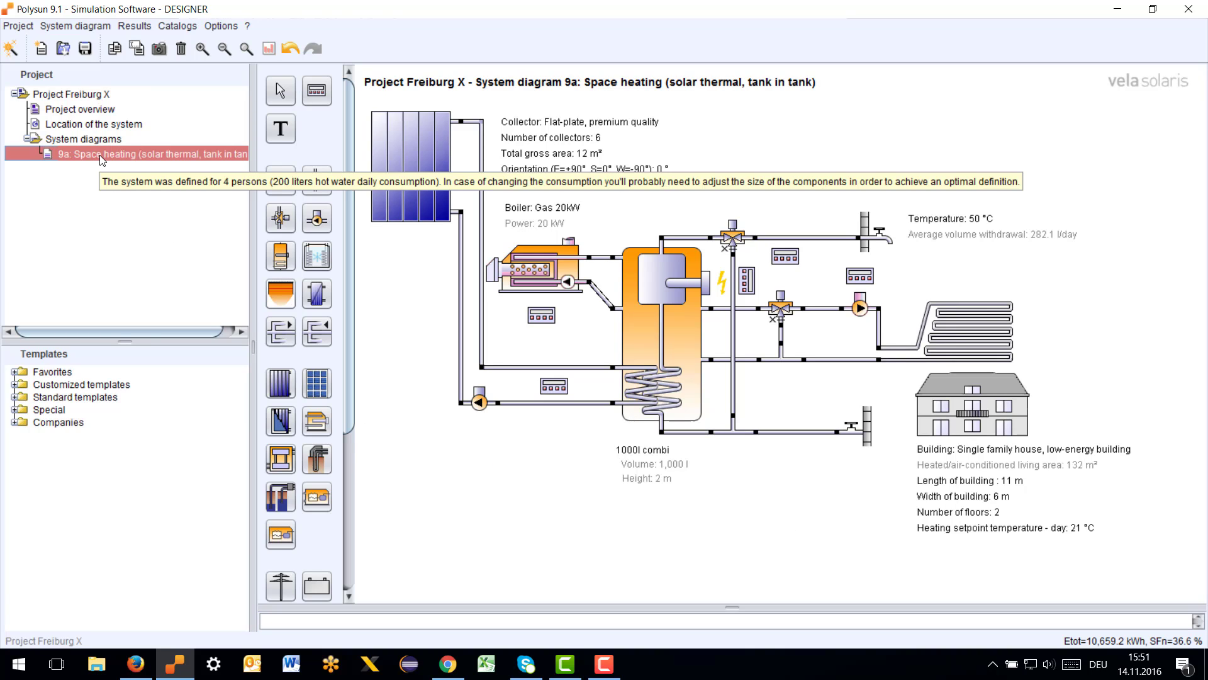
right_click(100, 154)
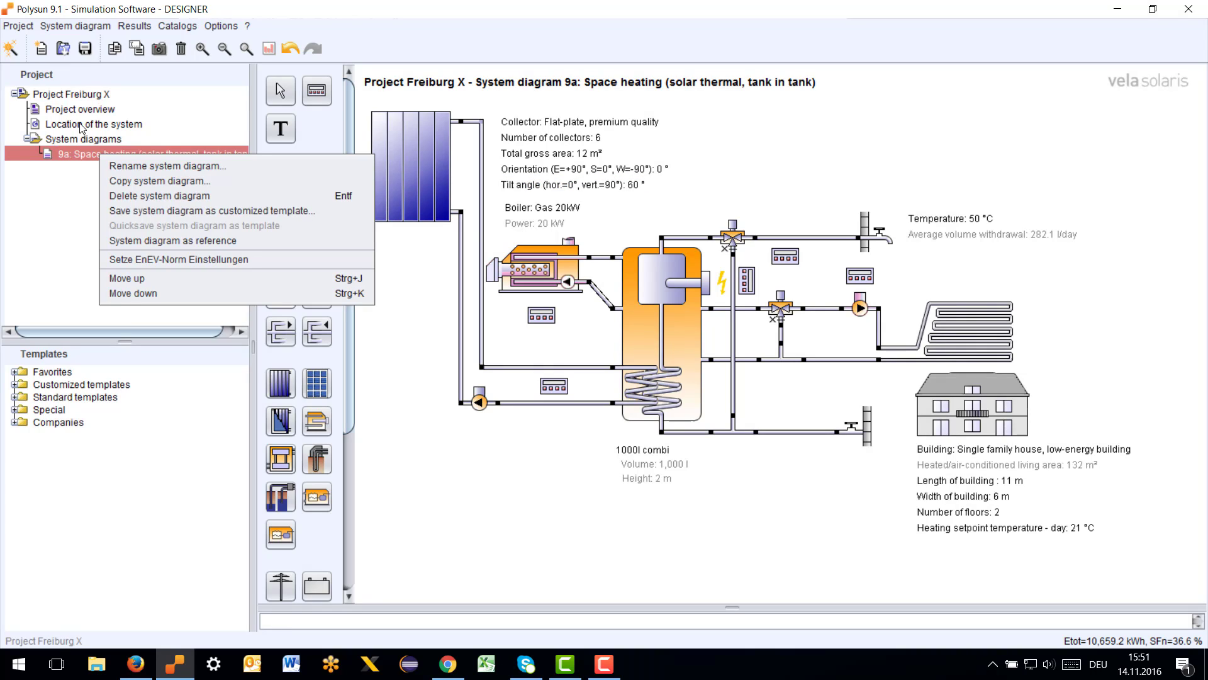
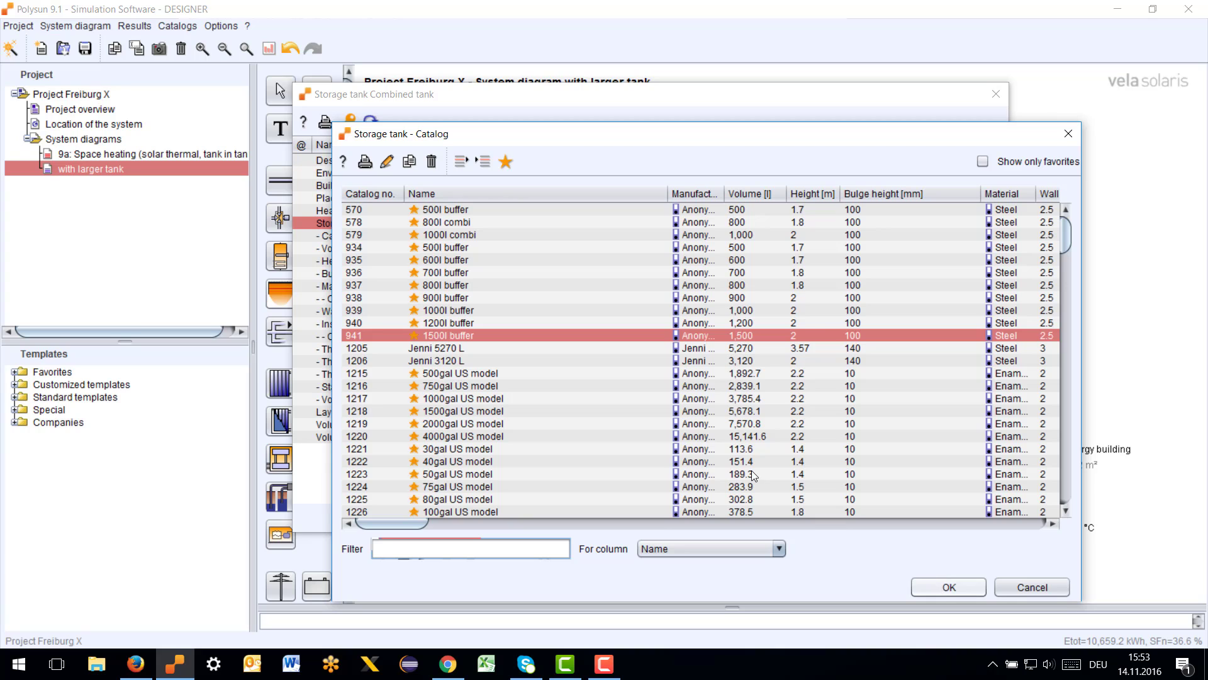
Step: Confirm the 1500l buffer from the catalog as the combined storage tank of the "with larger tank" diagram
click(942, 594)
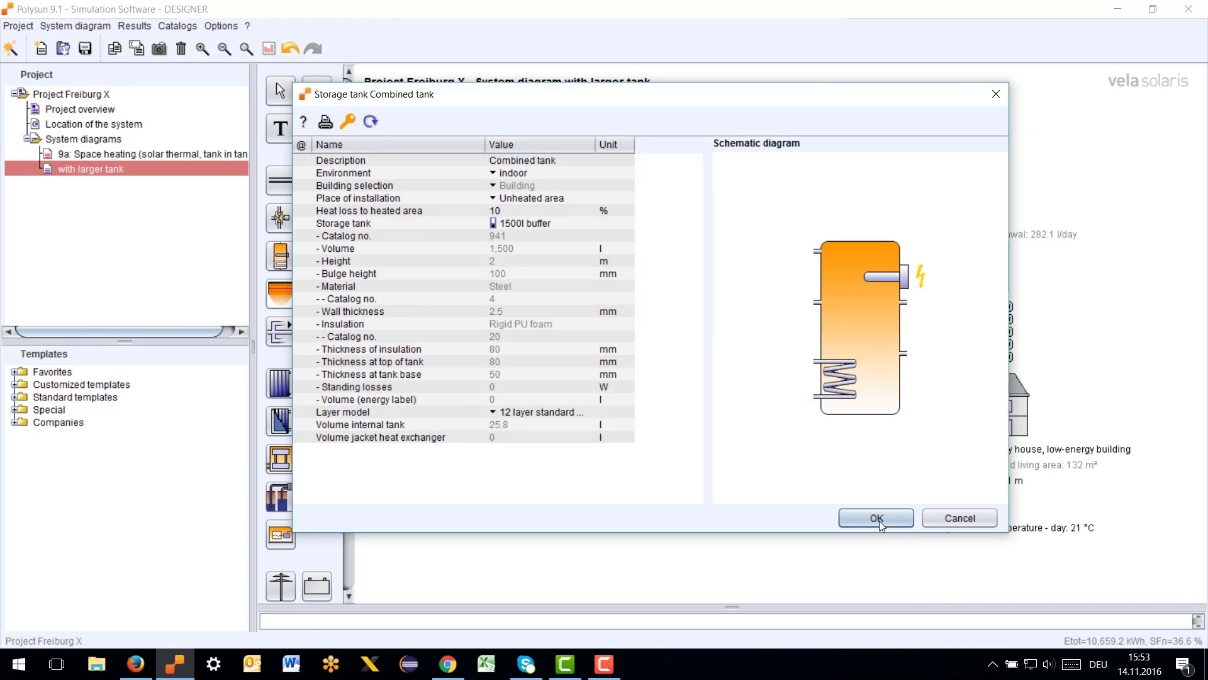
click(883, 524)
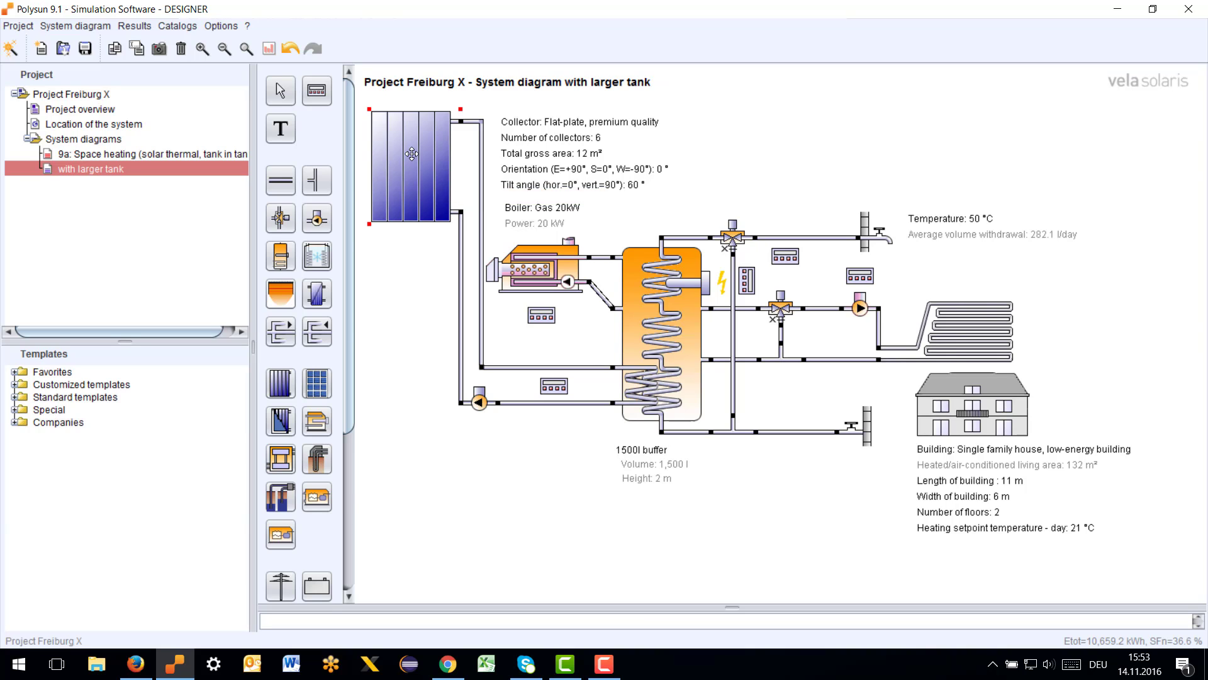
Step: Set the number of collectors to 8 for the collector field in the "with larger tank" diagram
double_click(412, 151)
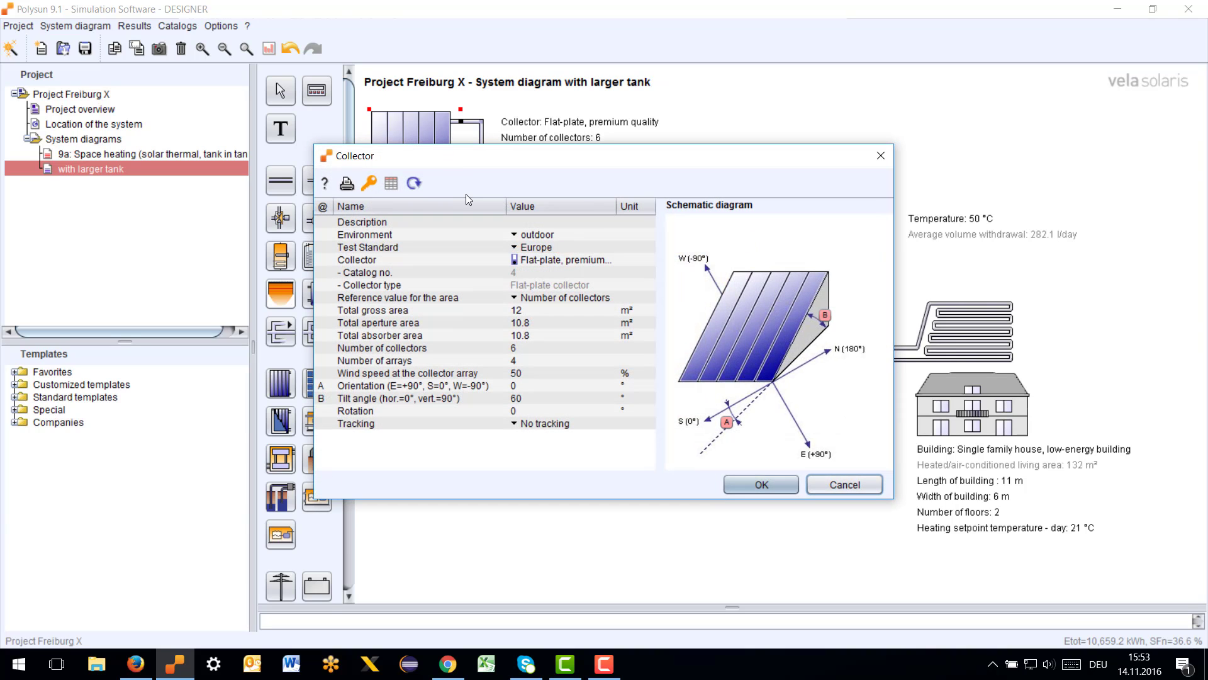
click(536, 348)
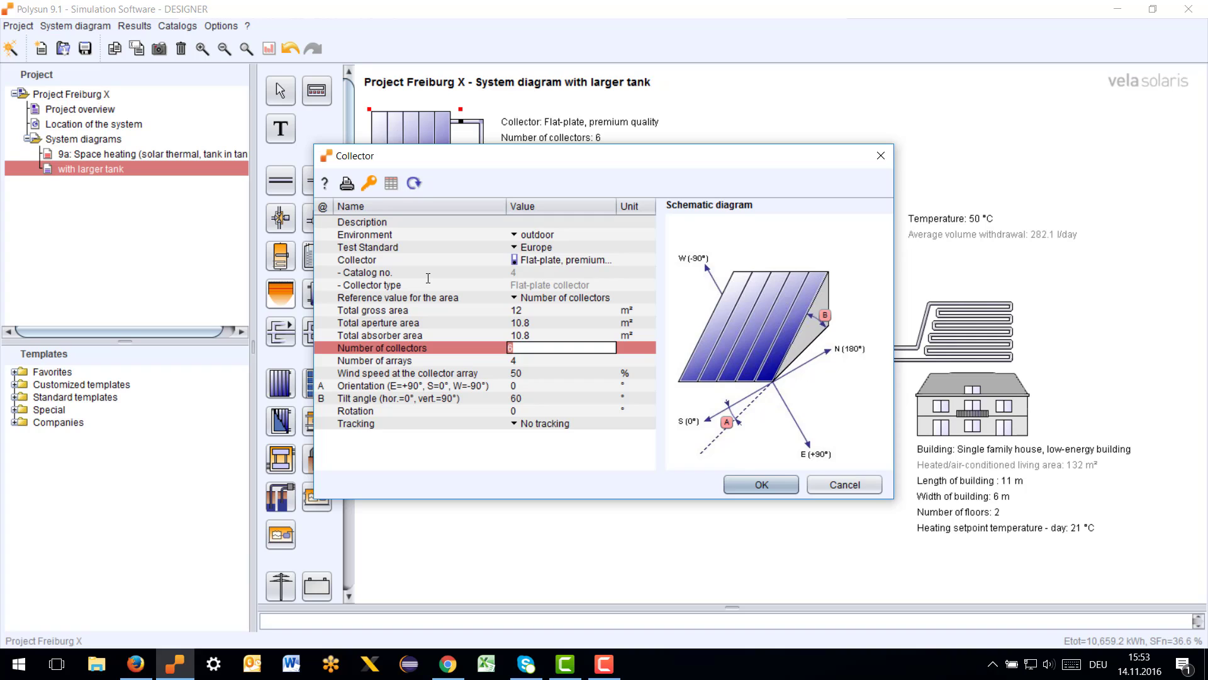
text(8)
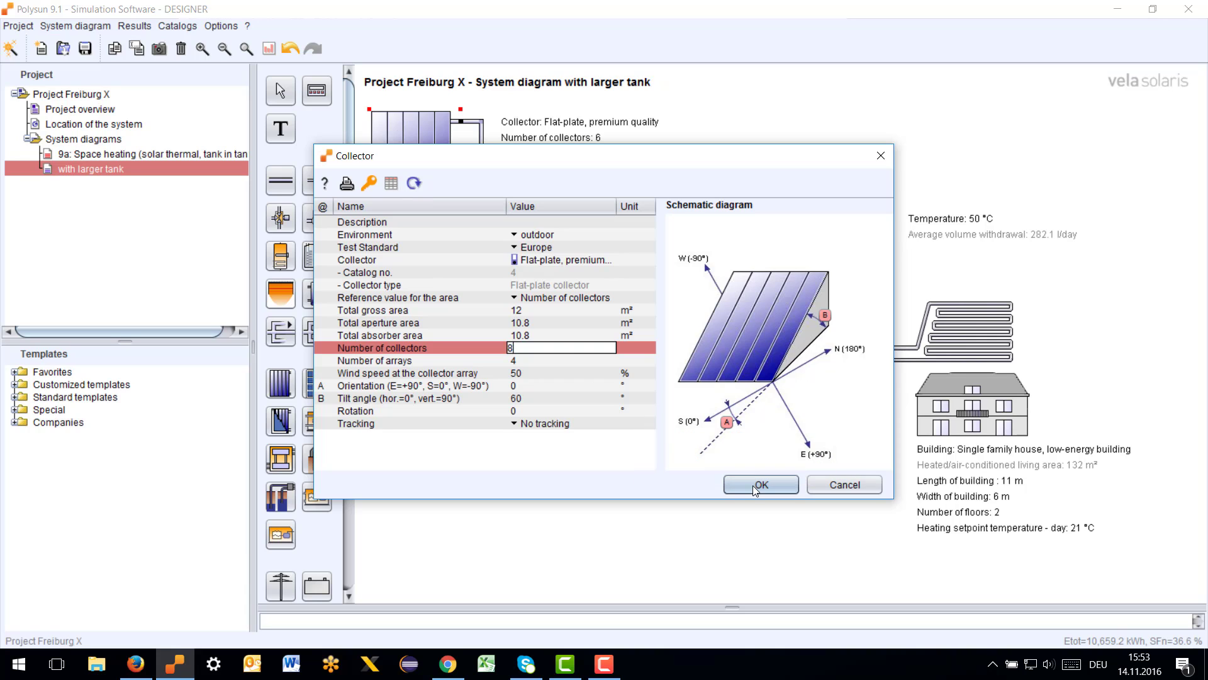
key(Return)
key(Return)
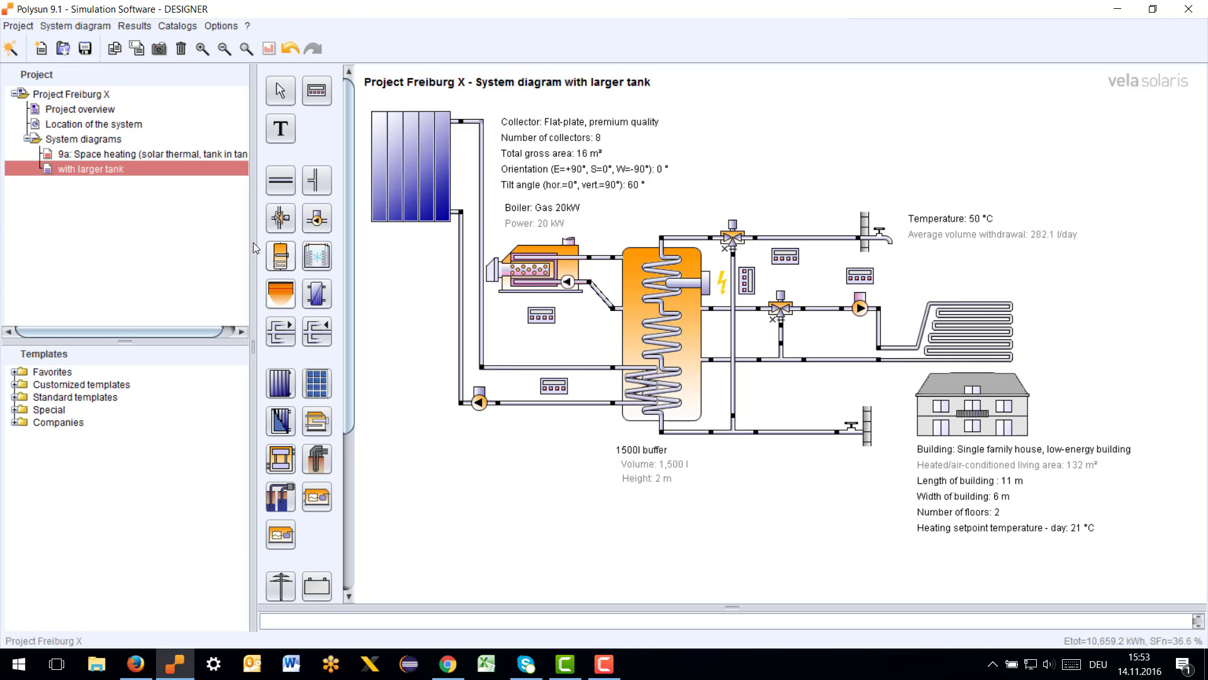
Step: Review the results overview of the "with larger tank" diagram, comparing its solar fraction and savings with reference diagram 9a, and close it
mouse_move(88, 175)
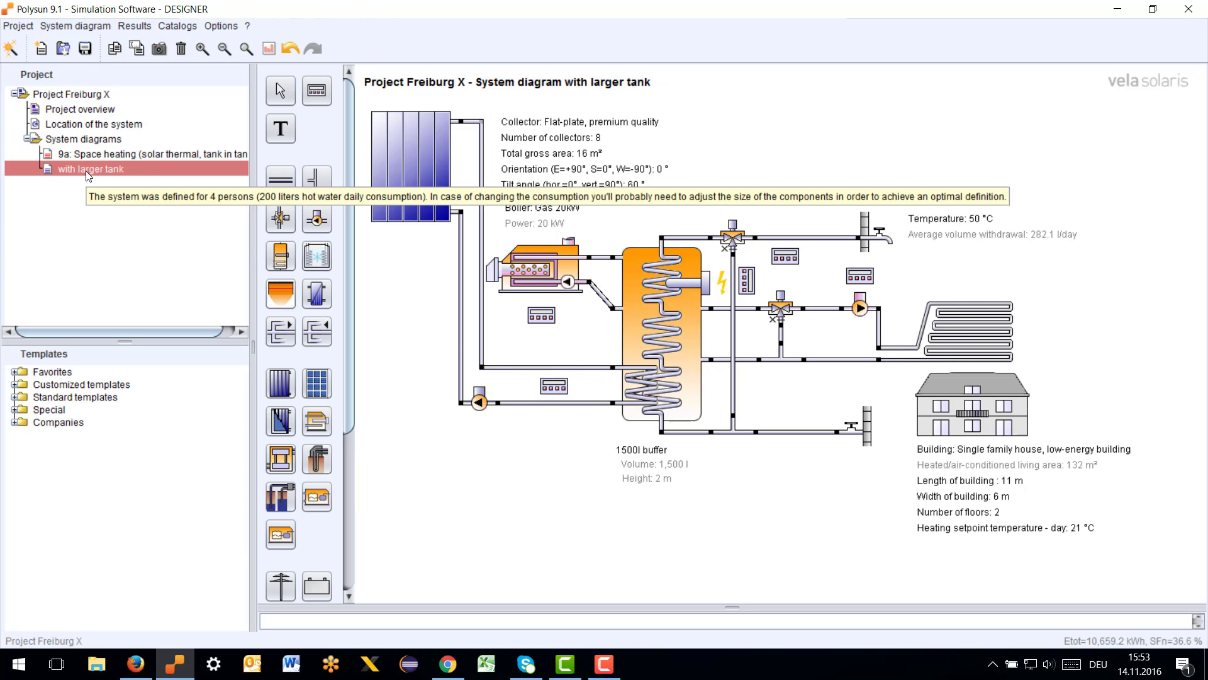
click(129, 26)
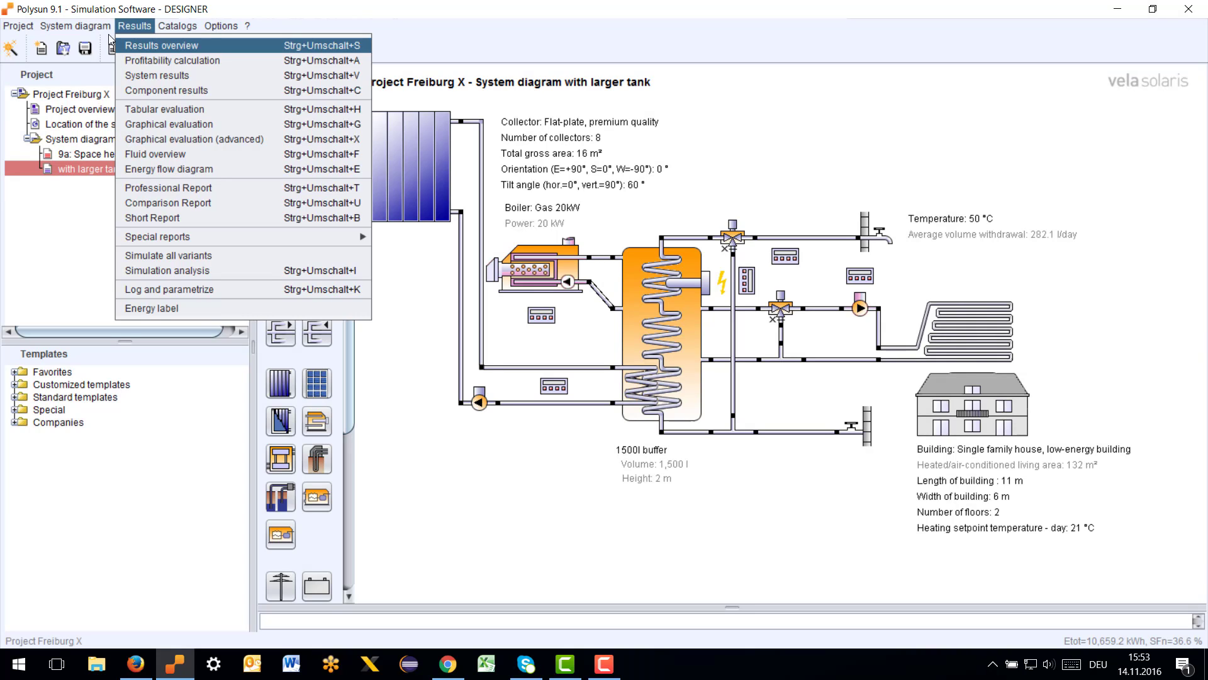
key(Return)
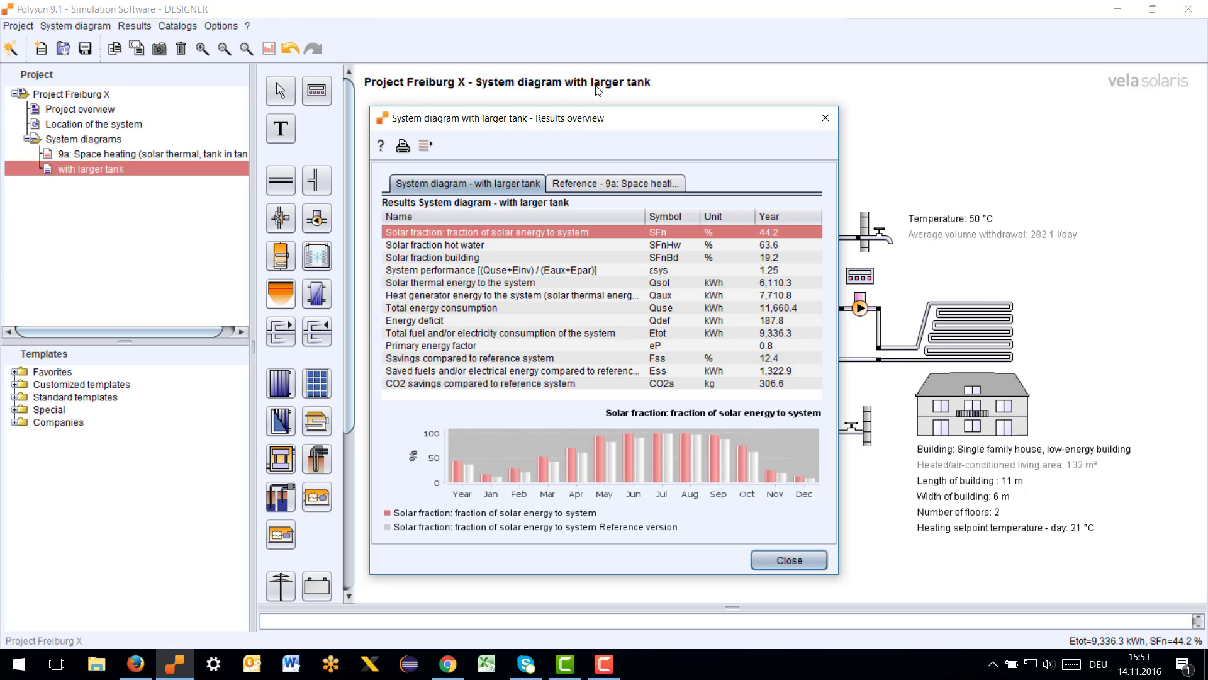
mouse_move(662, 247)
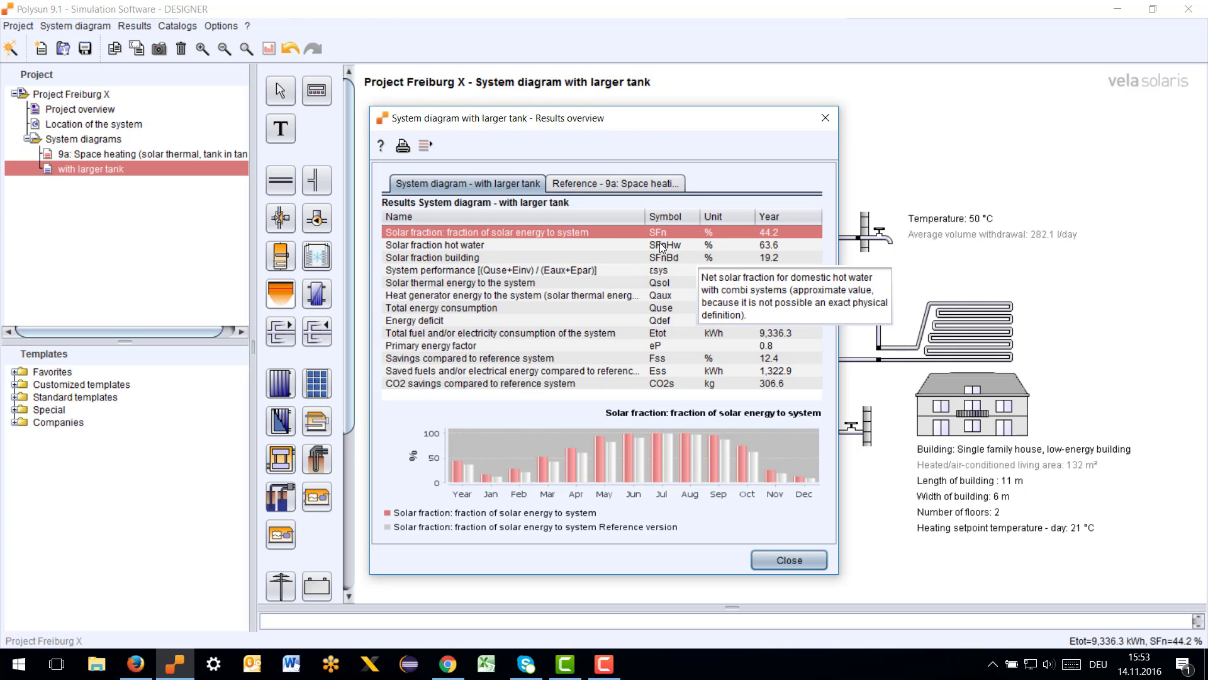
mouse_move(555, 234)
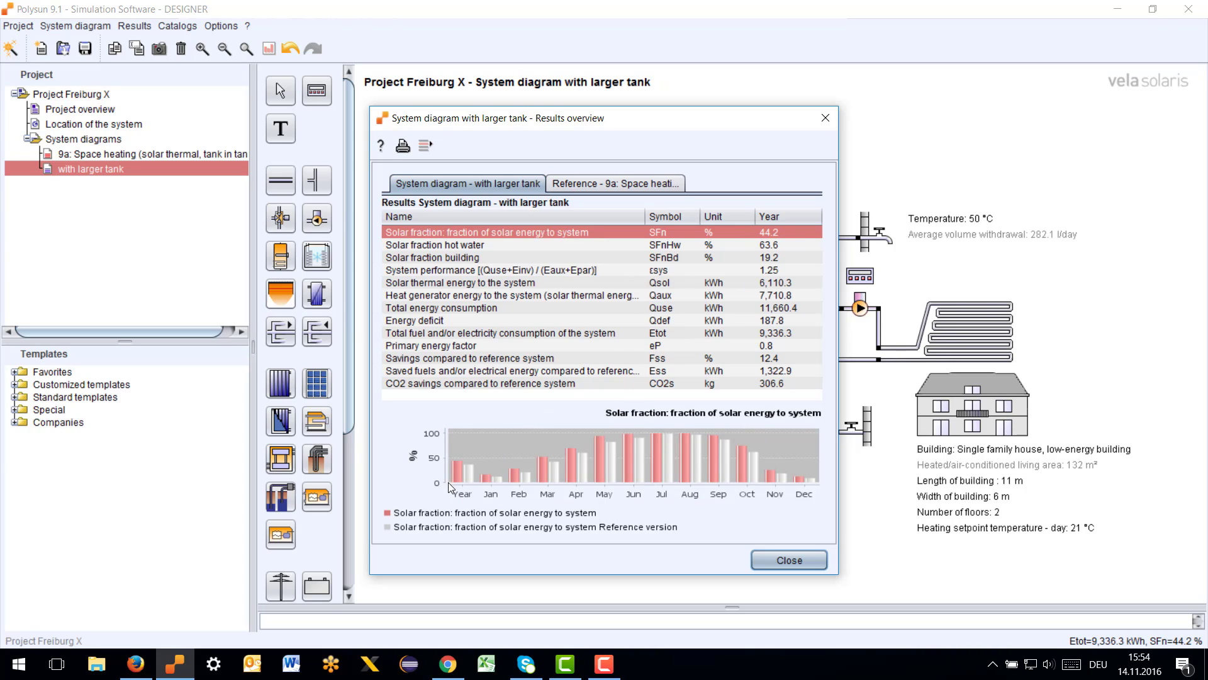
mouse_move(463, 473)
click(521, 376)
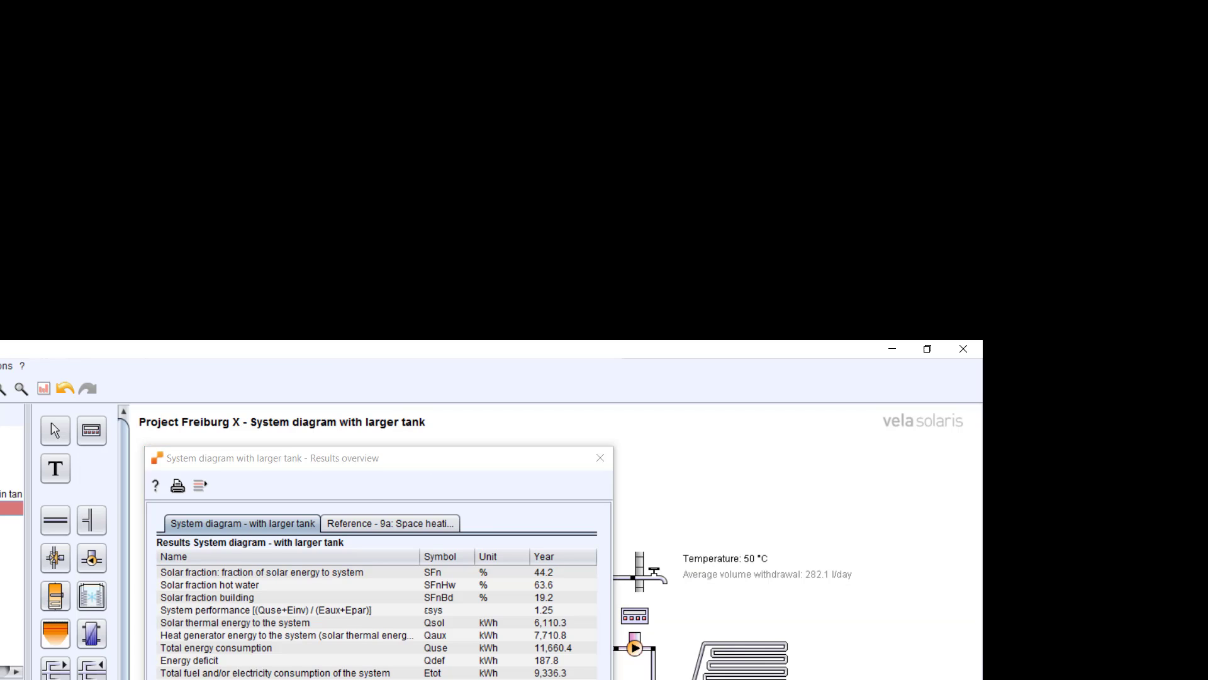
key(Escape)
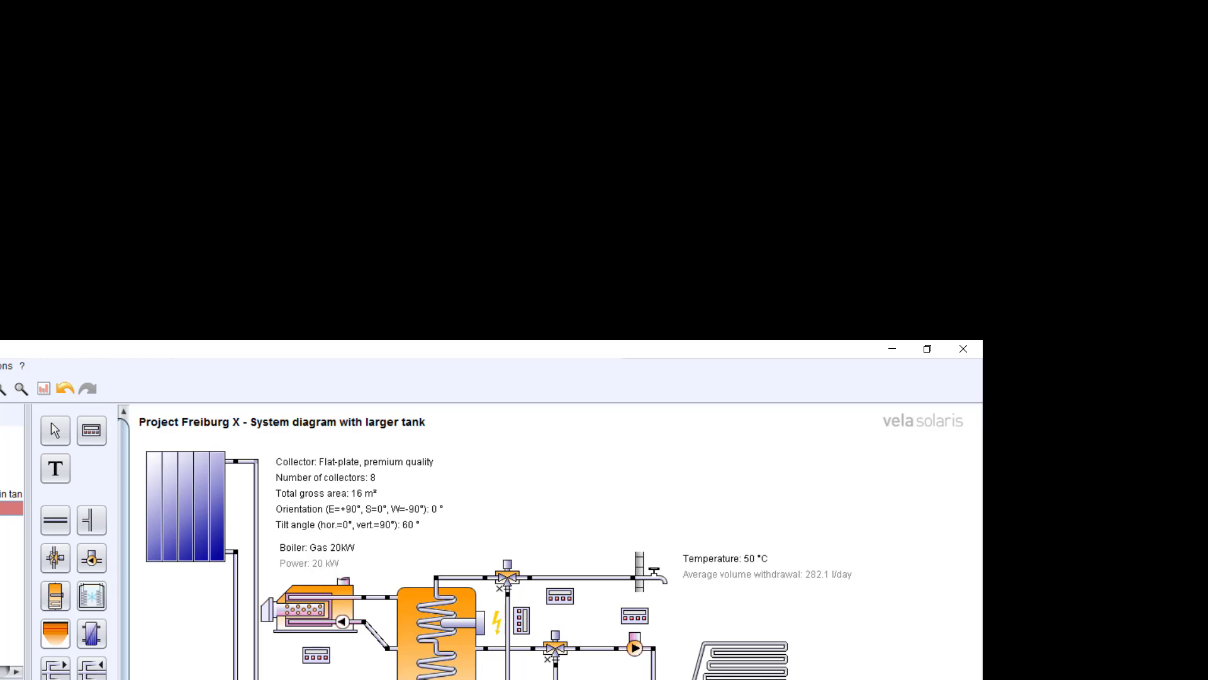
Step: Open the component results and examine the collector's field yield, irradiation, temperatures and stagnation time
key(alt+o)
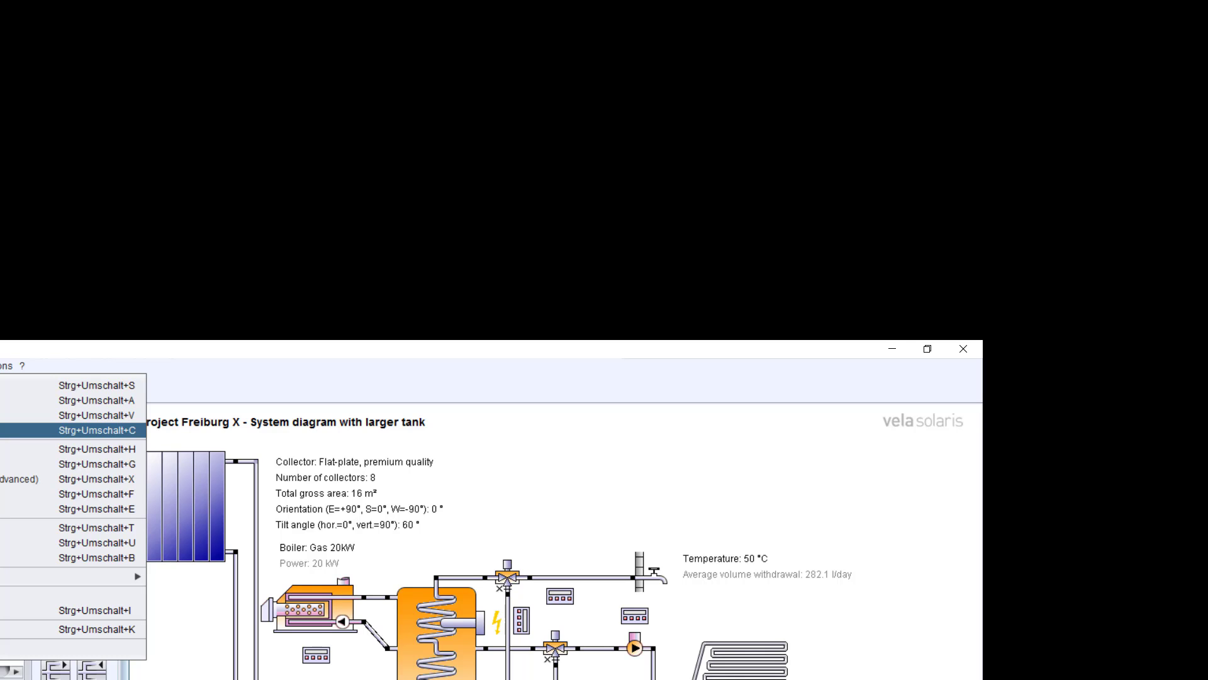
key(Return)
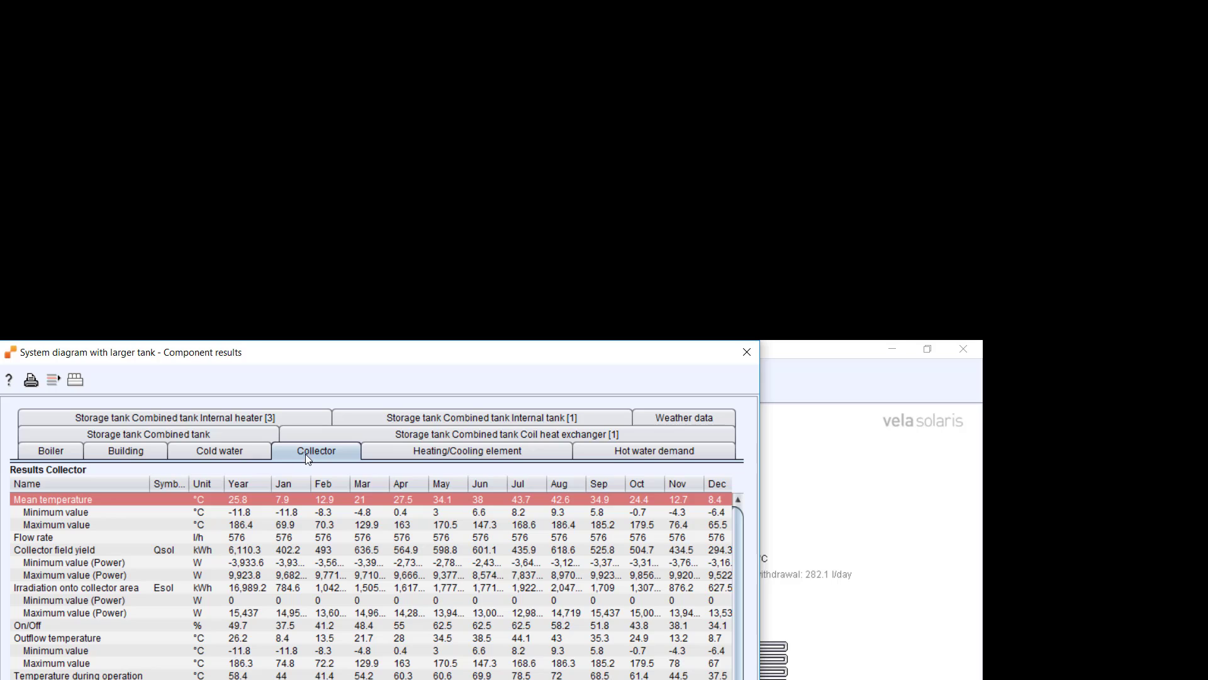
click(88, 549)
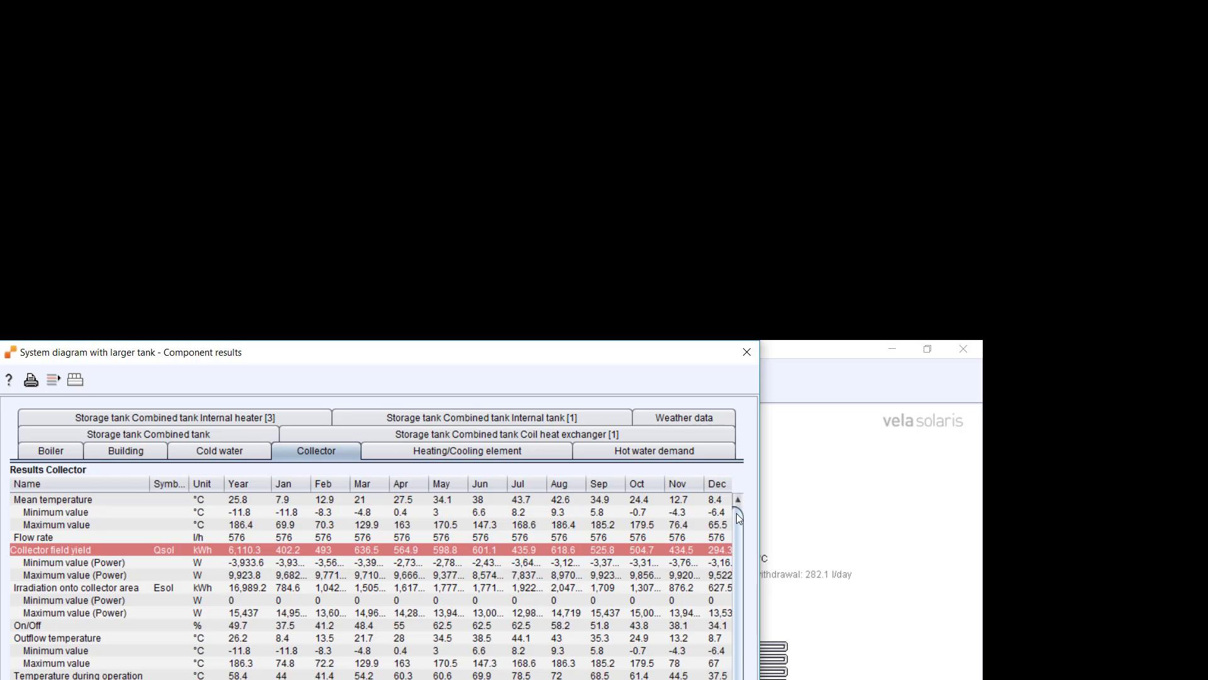
drag(739, 517, 736, 530)
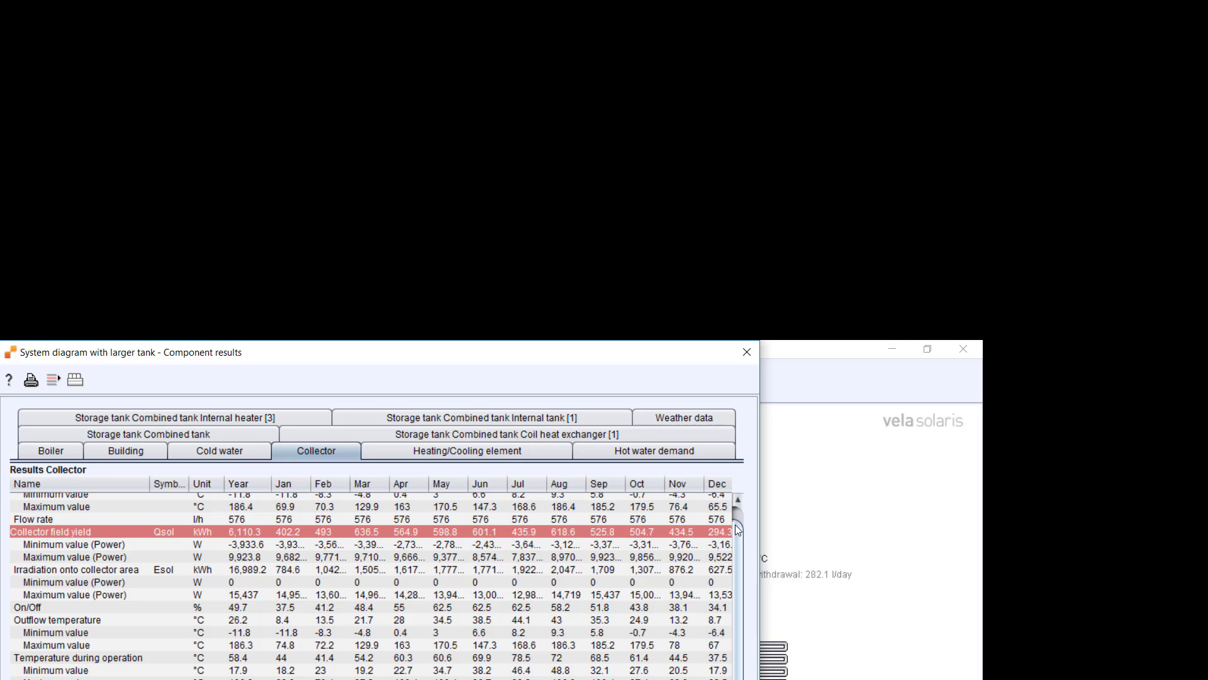
drag(735, 525, 741, 592)
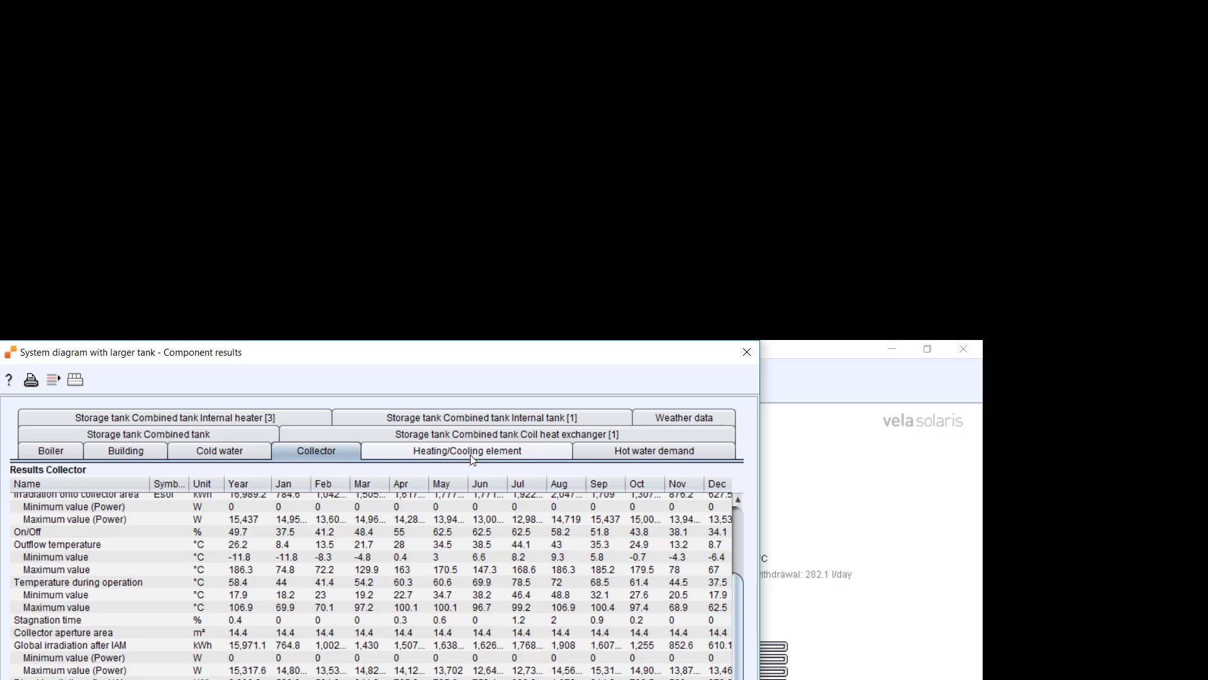
Step: Check the boiler's fuel and electricity consumption in the component results, then close them
click(46, 454)
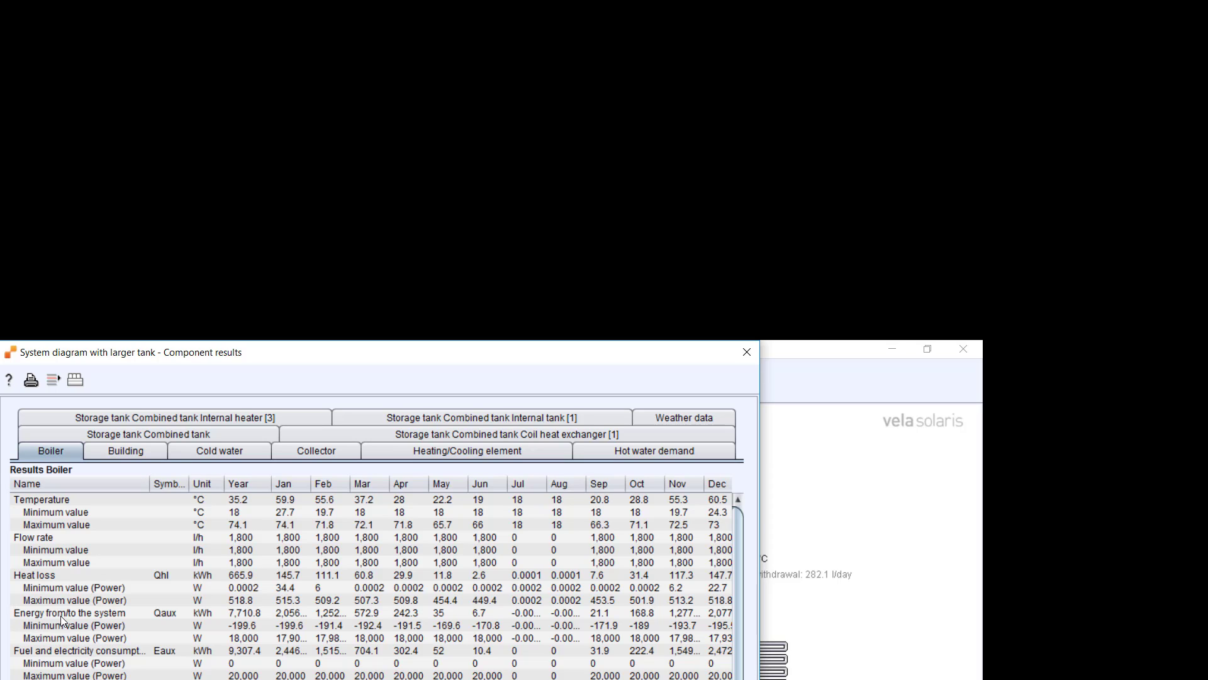
click(67, 651)
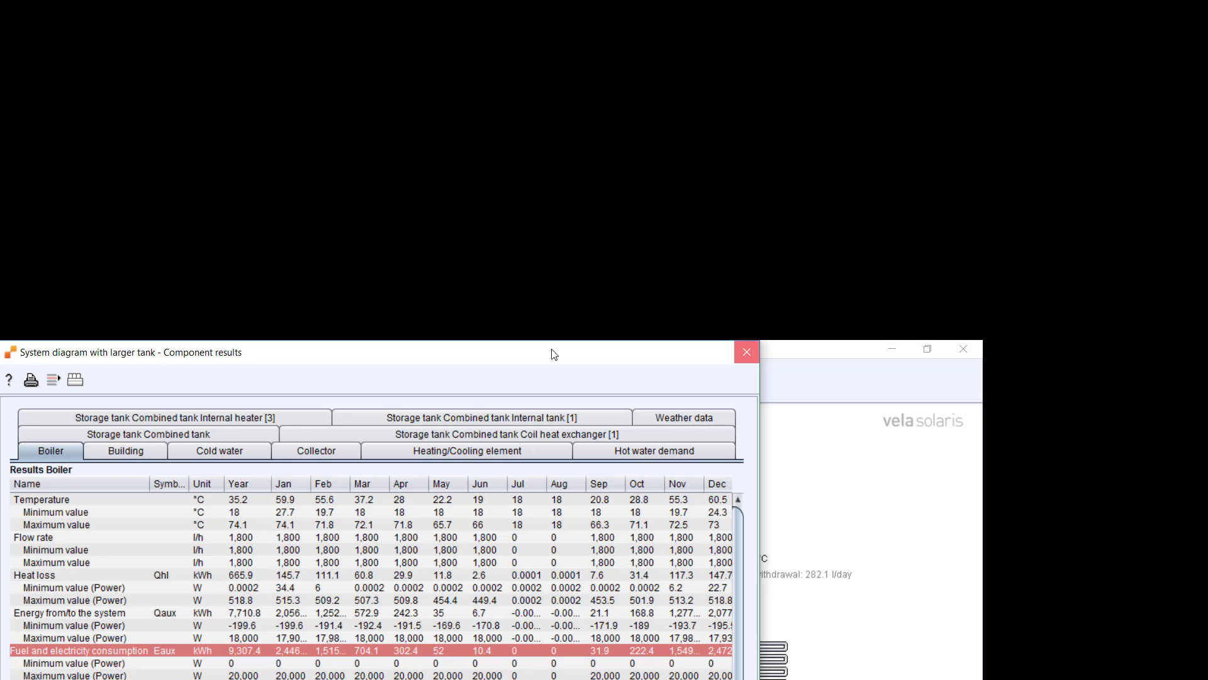
click(747, 352)
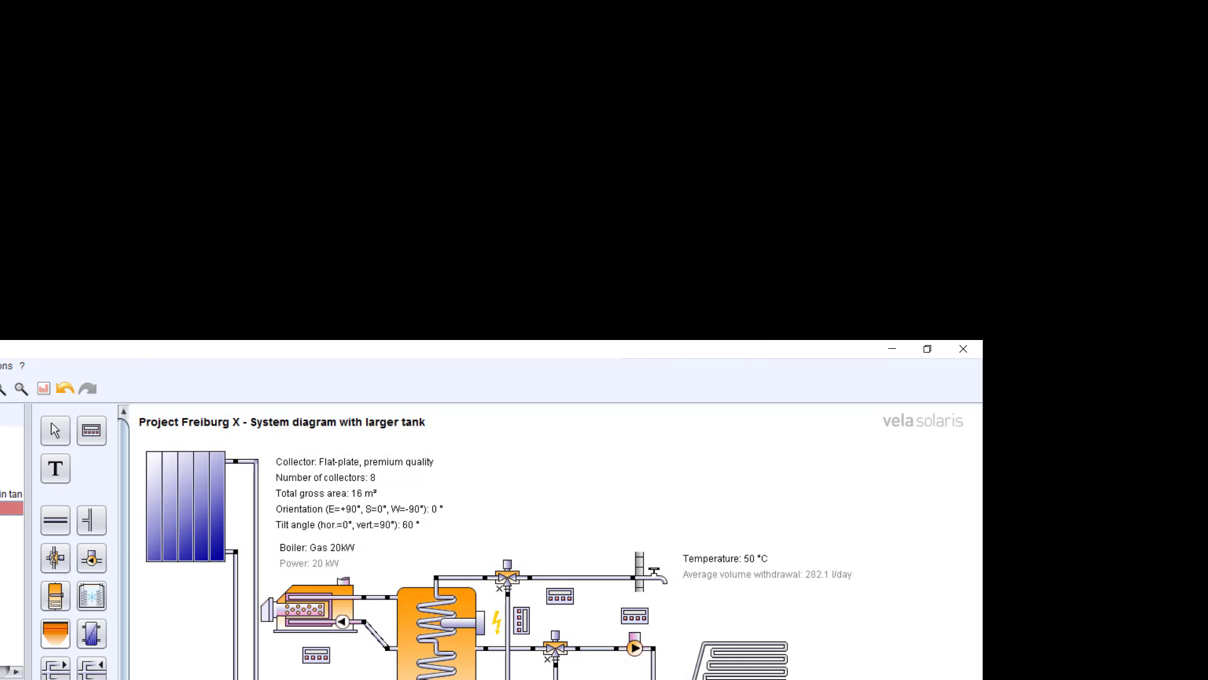
Step: Open the hourly tabular evaluation of the "with larger tank" diagram and widen its window to show the weather data columns
key(alt+r)
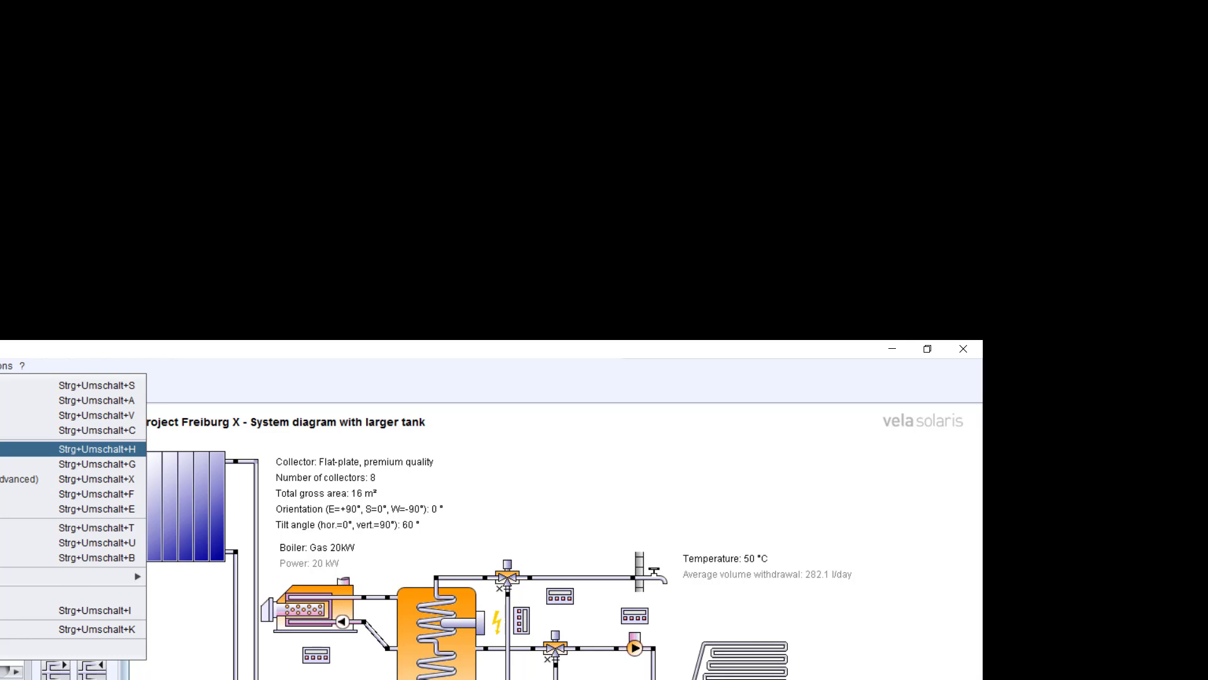
key(Return)
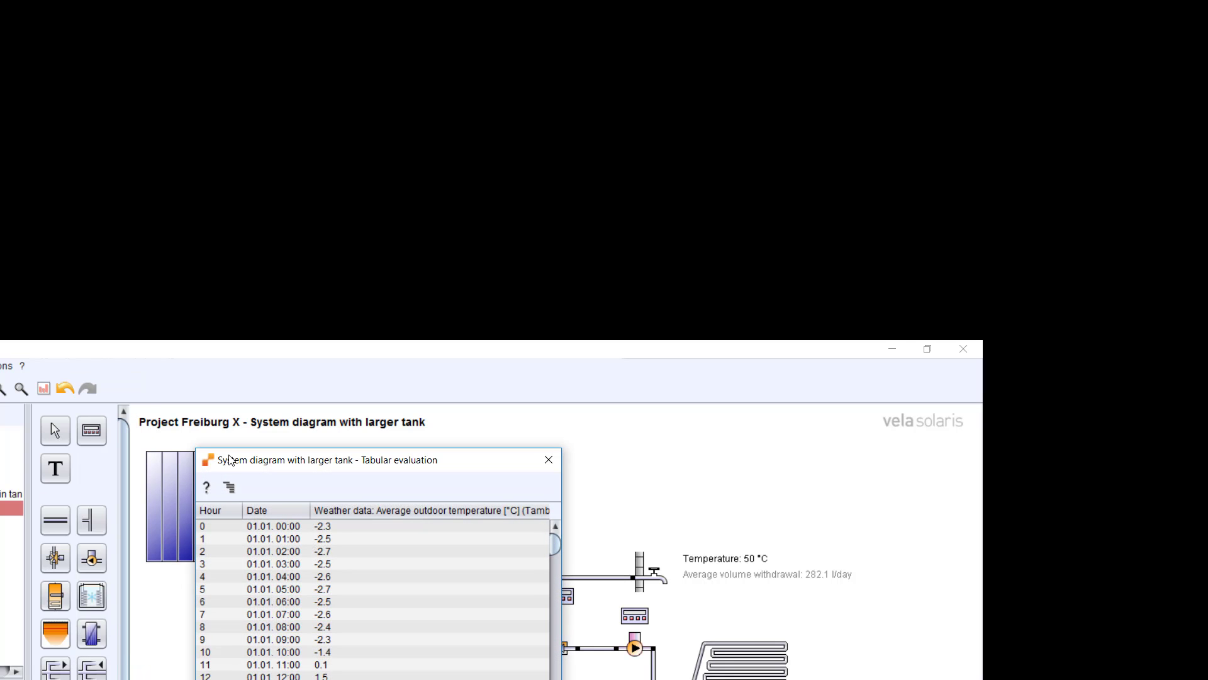
drag(230, 460, 63, 361)
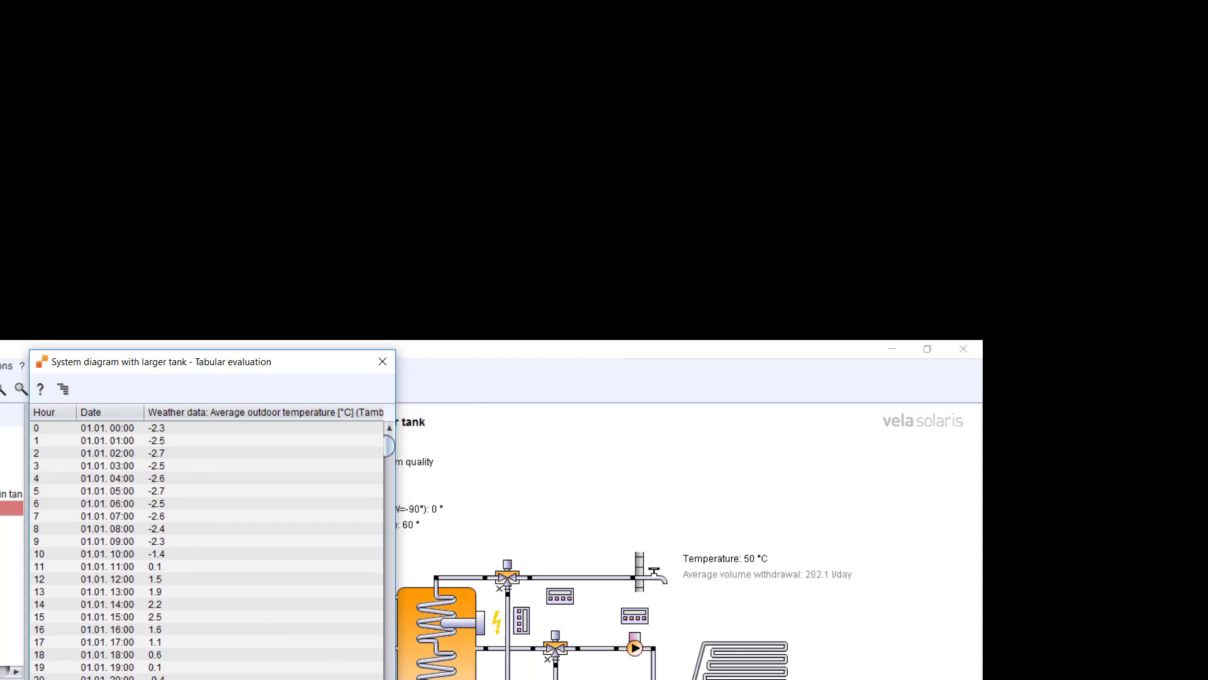
drag(395, 503, 625, 504)
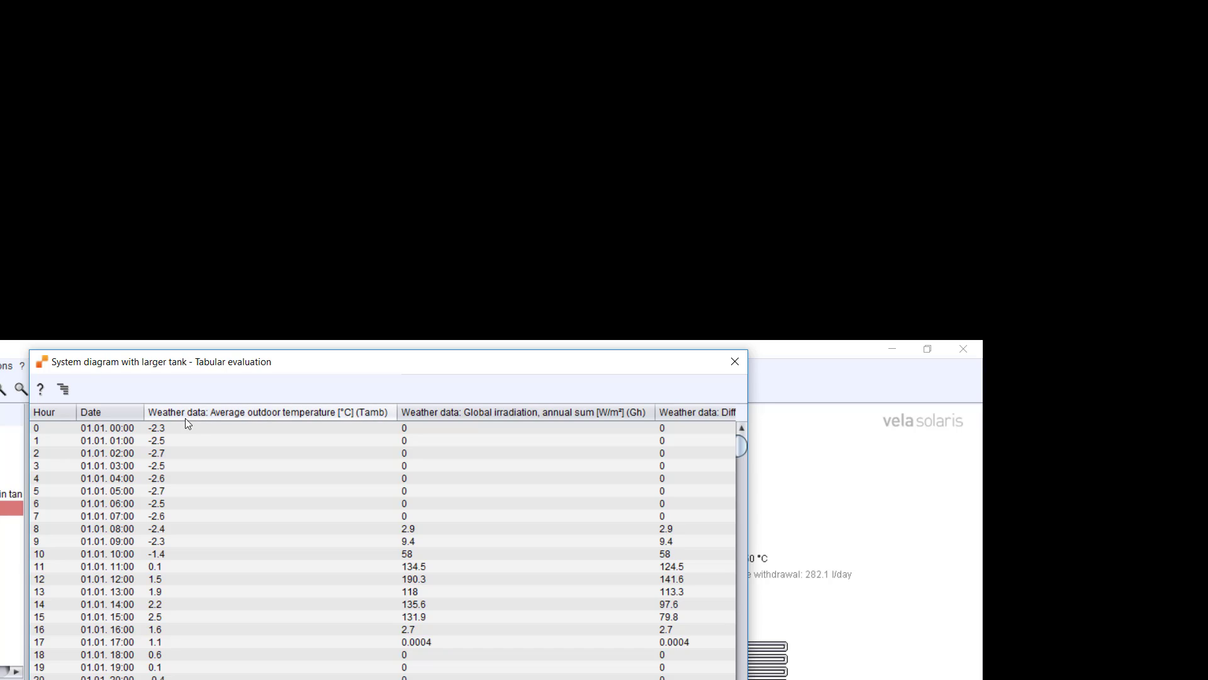
Step: Locate the collector field yield (Qsol) column in the tabular evaluation using the component overview, and close the overview
click(64, 387)
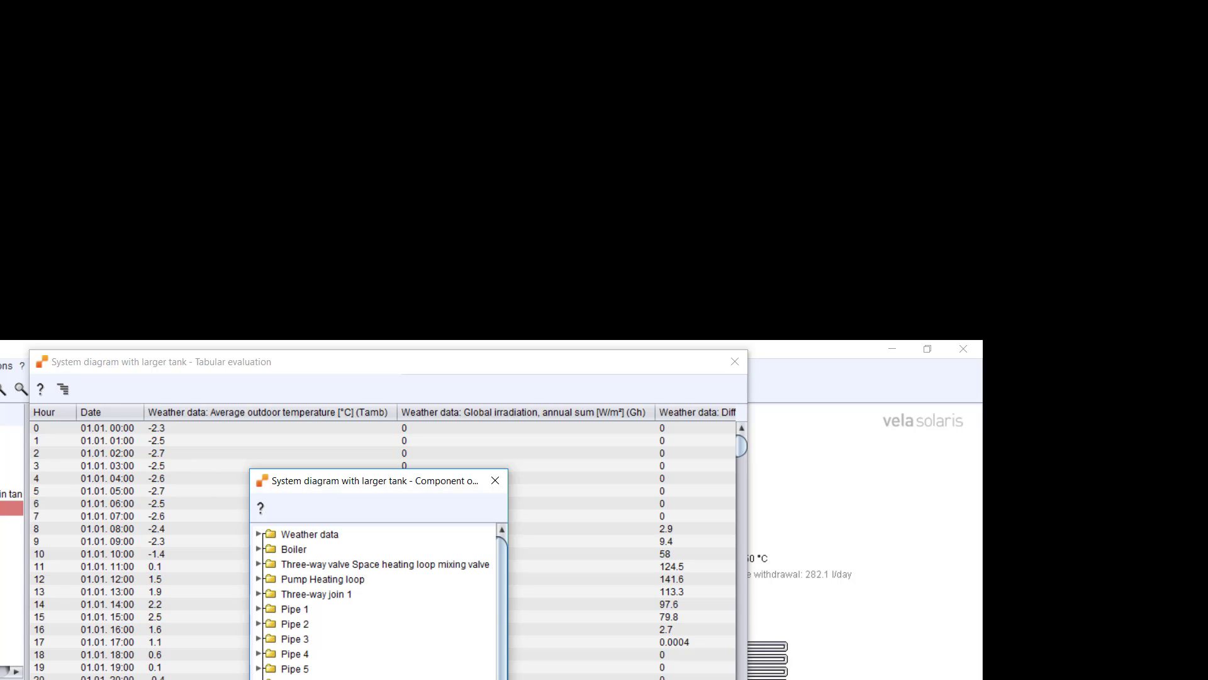
double_click(301, 623)
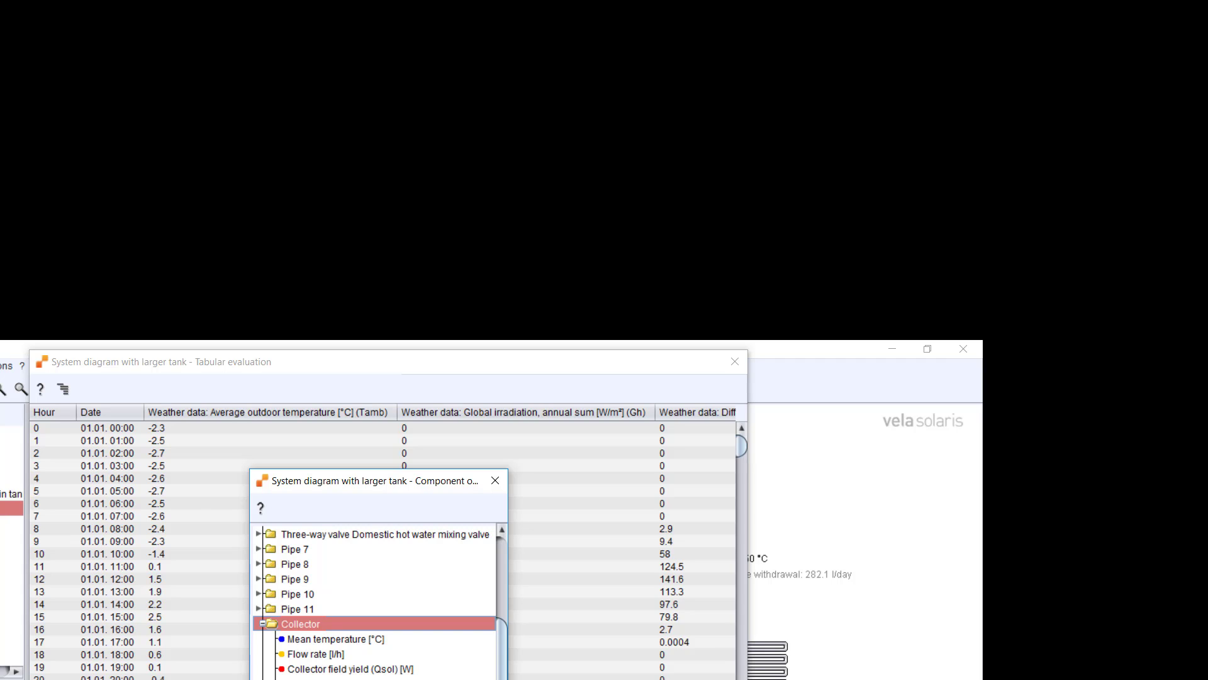
click(357, 669)
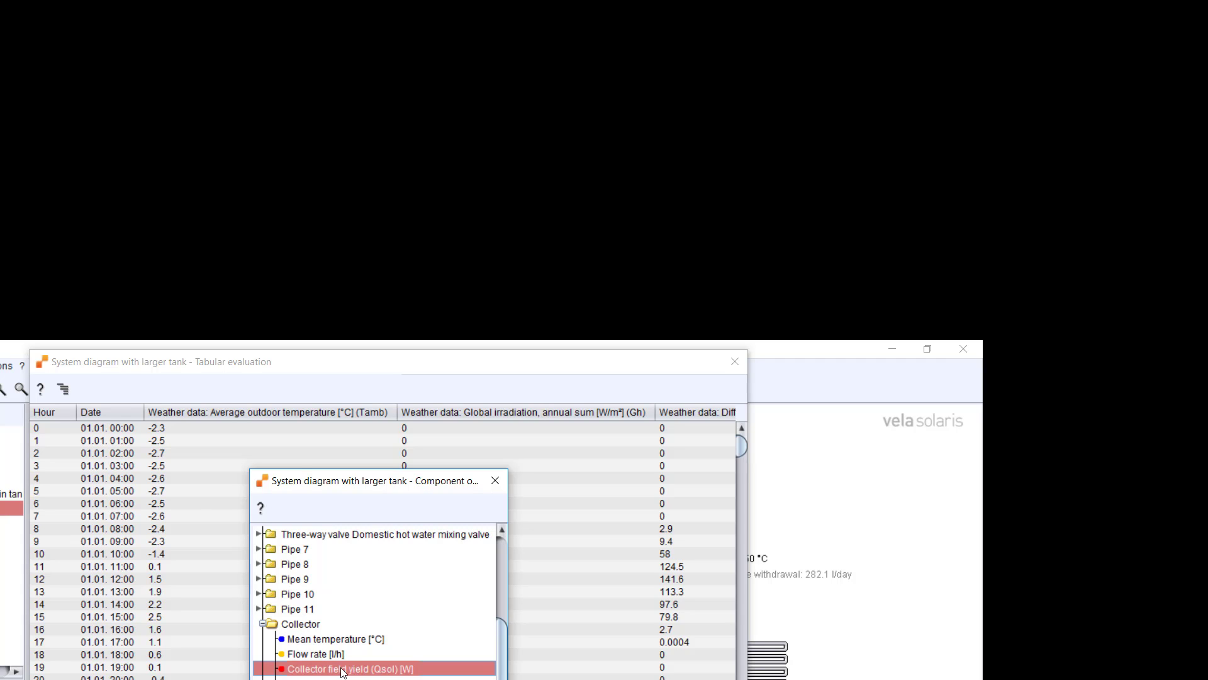
drag(340, 668, 228, 601)
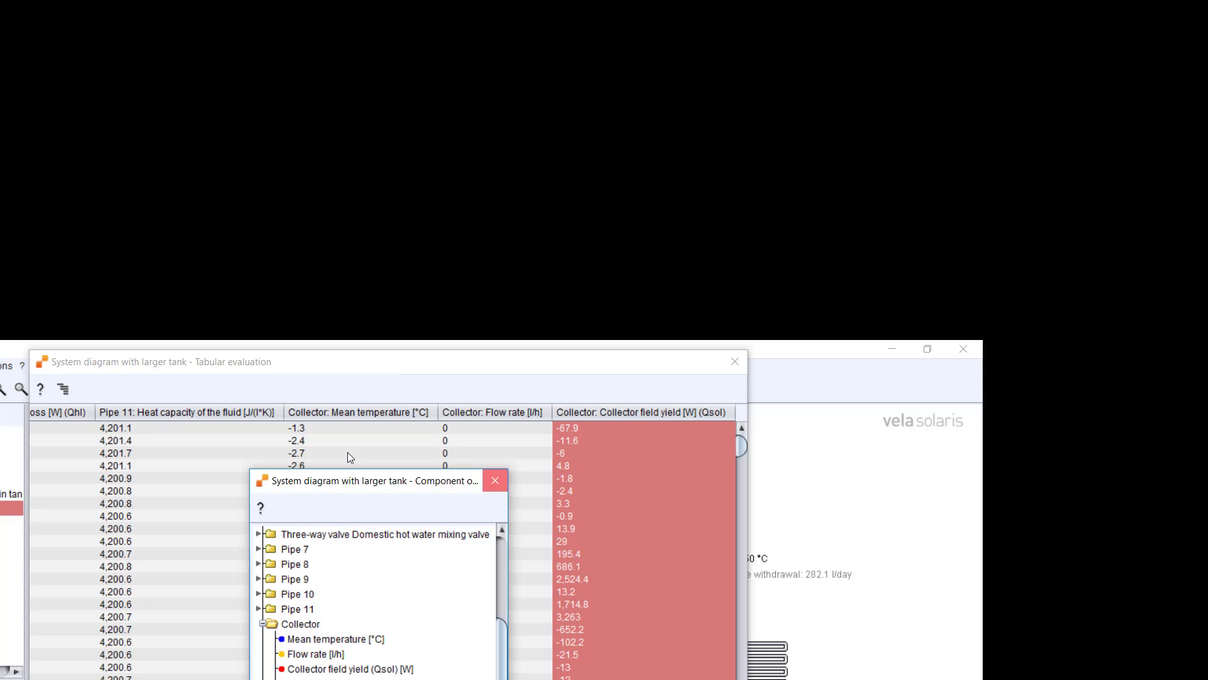
click(495, 480)
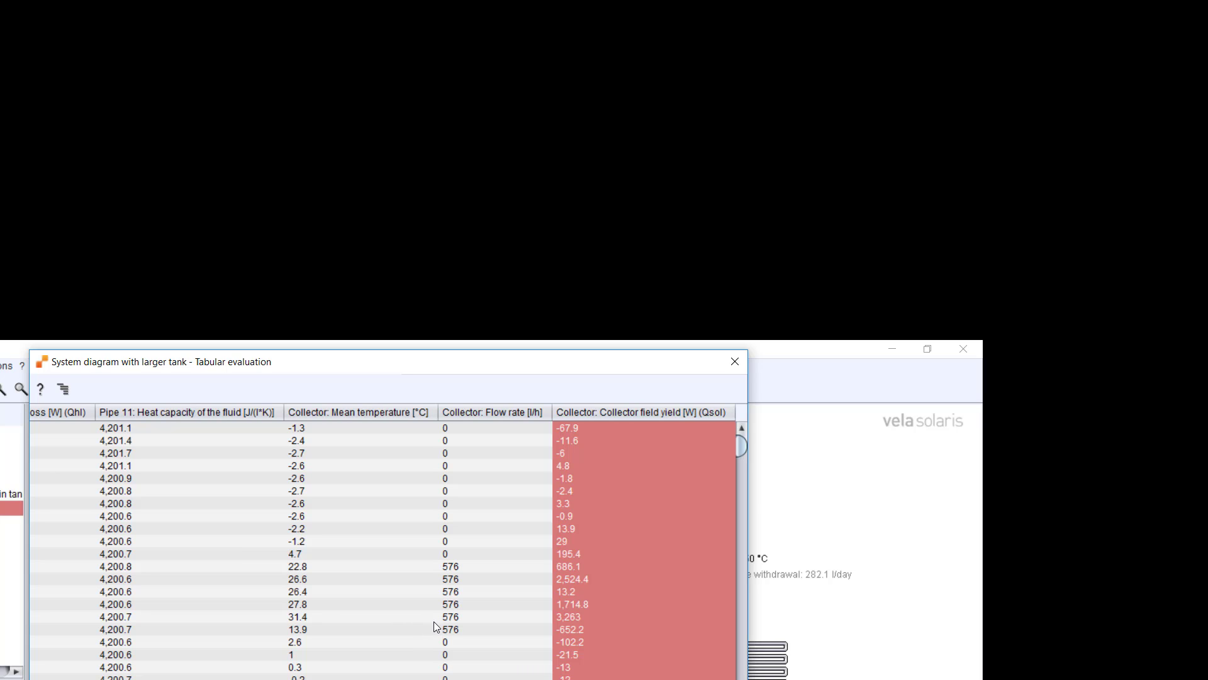
Step: Extend the column selection with the collector's flow rate and mean temperature plus the date and hour for use in Excel
ctrl+click(453, 555)
ctrl+click(364, 552)
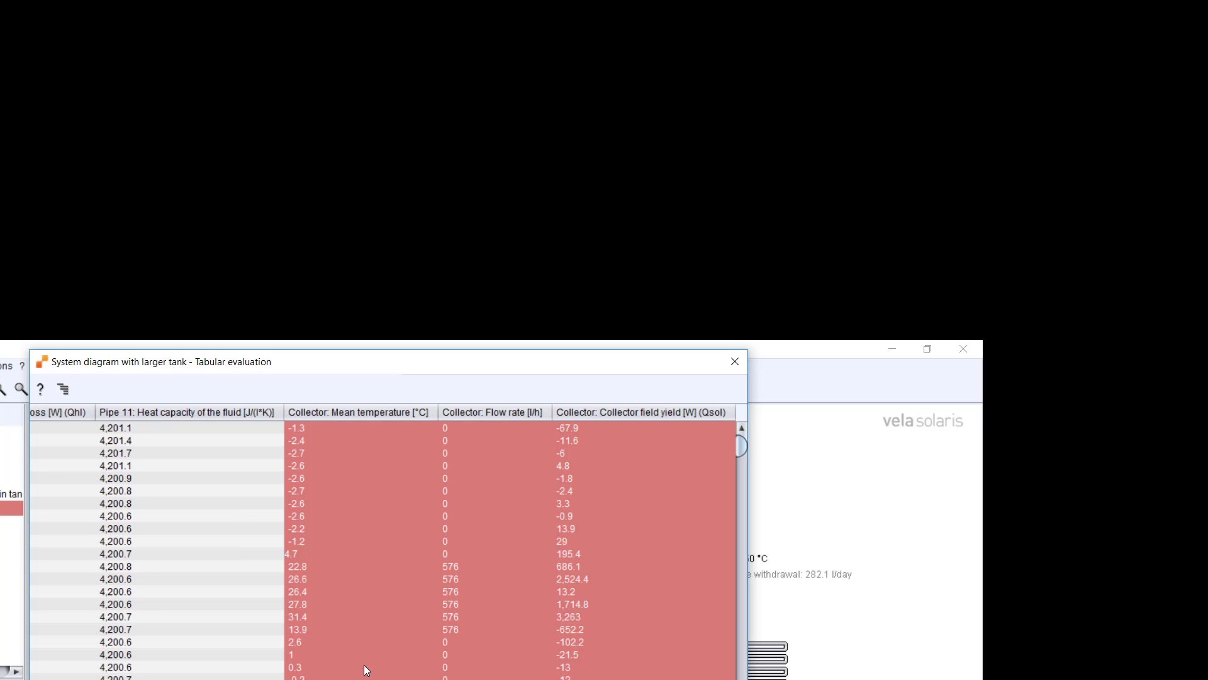
drag(705, 679, 63, 679)
ctrl+click(110, 586)
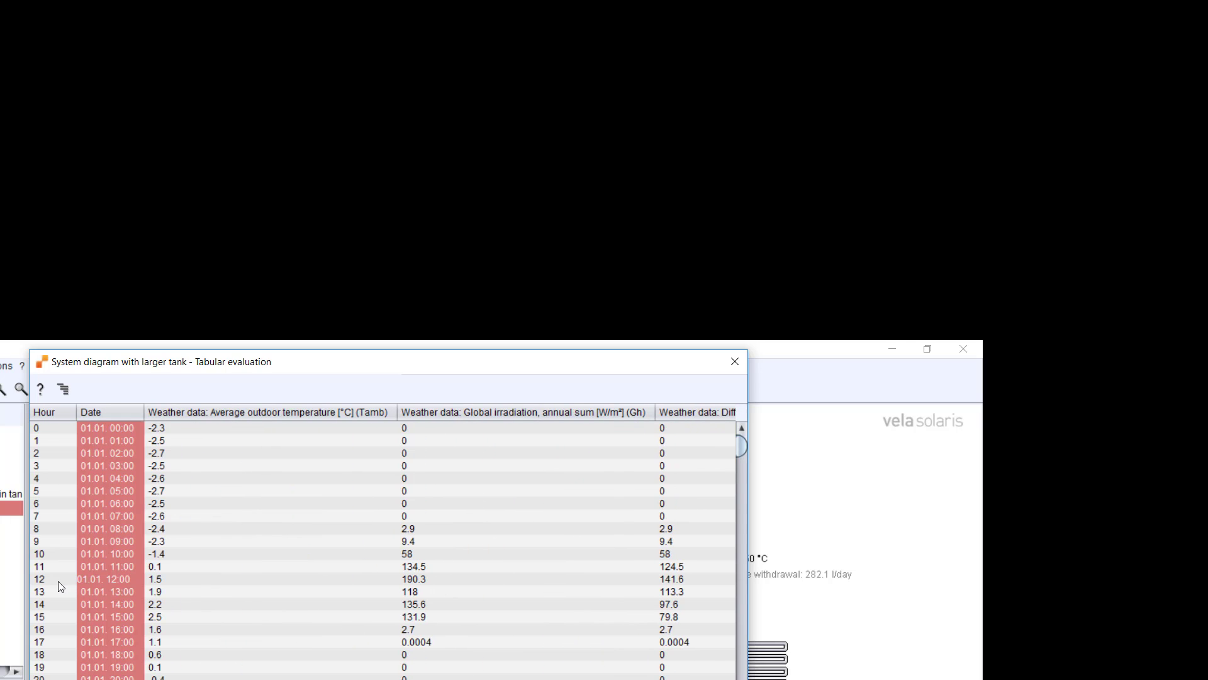
ctrl+click(58, 580)
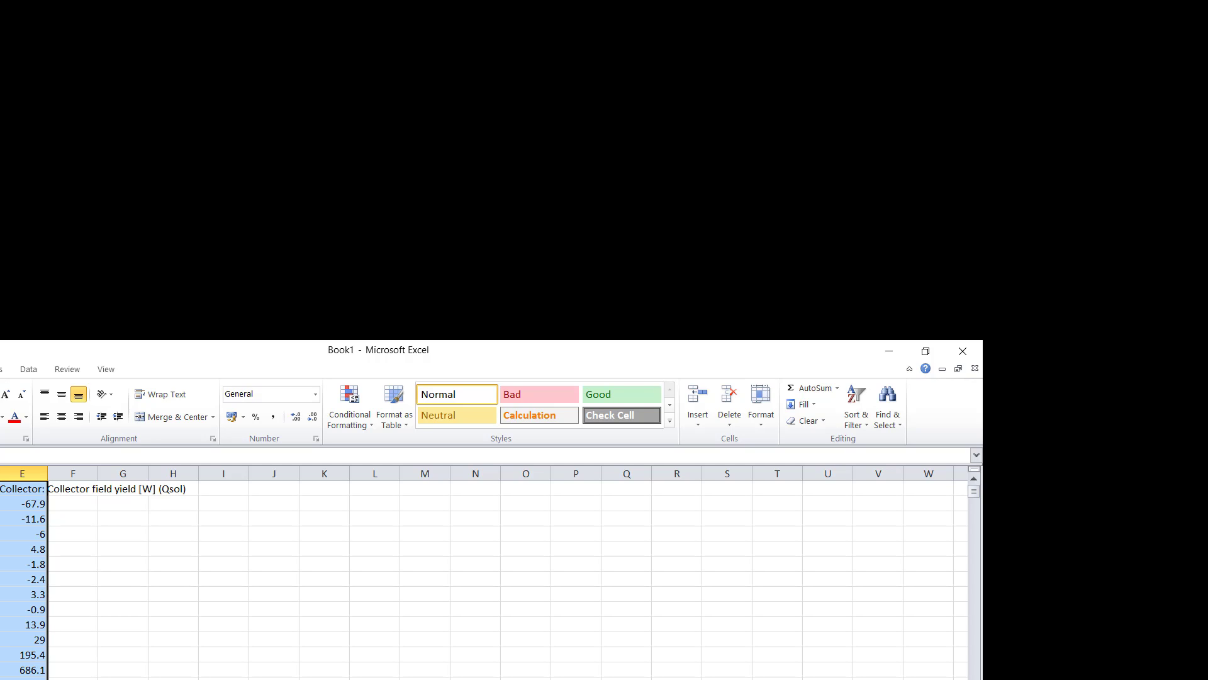
Step: Close the Excel workbook without saving and close the tabular evaluation in Polysun
click(962, 351)
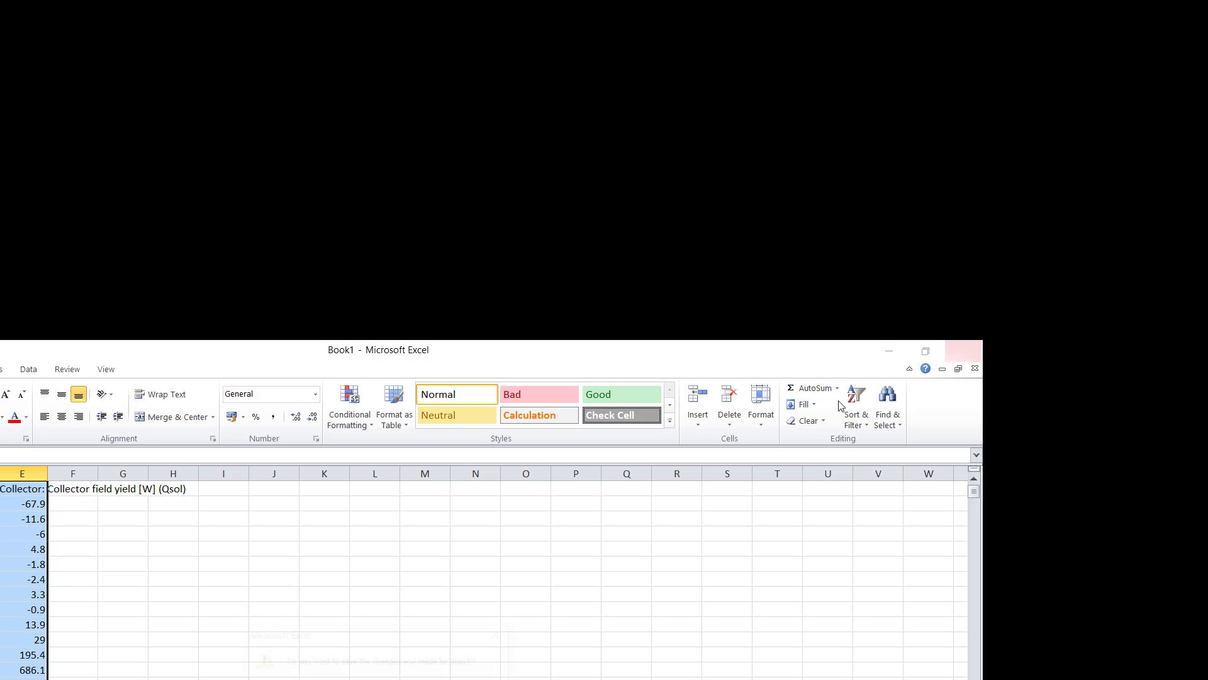
key(n)
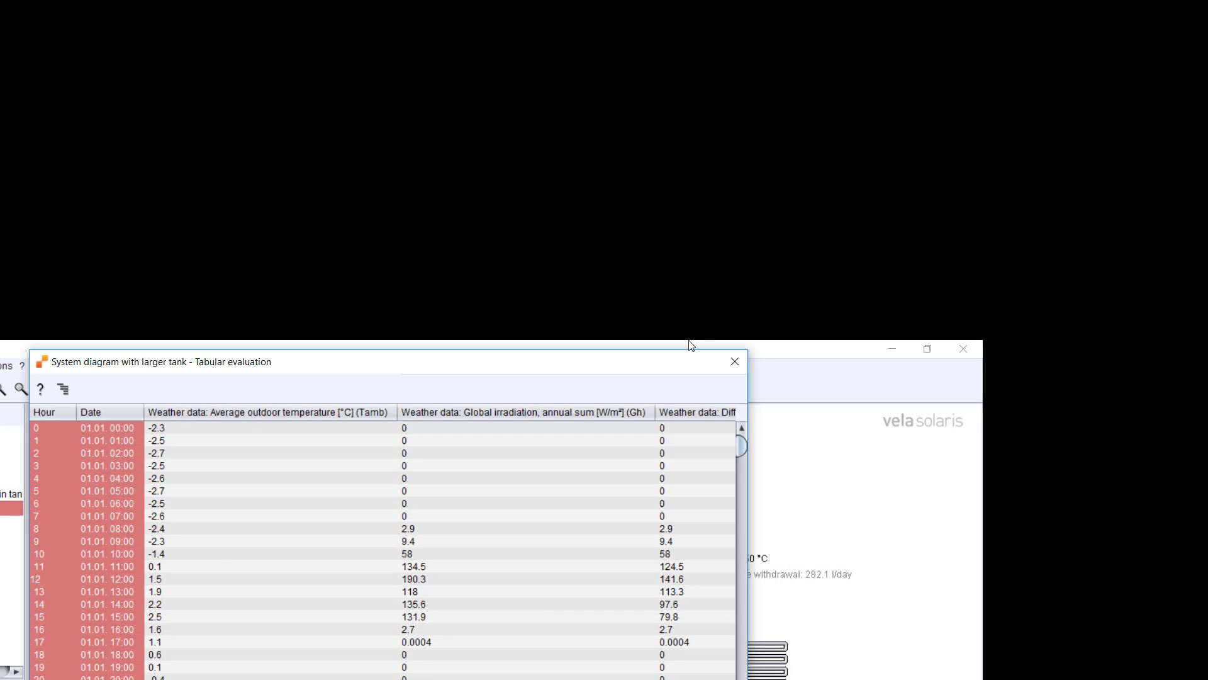
click(733, 360)
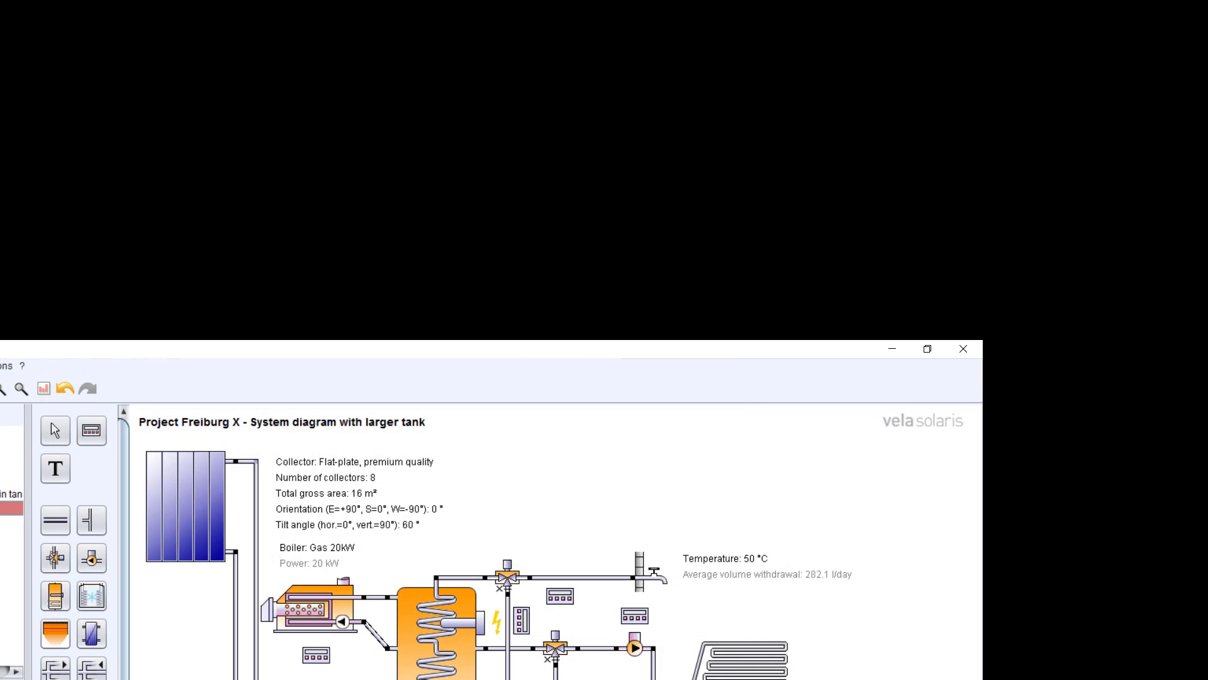
Step: Run the simulation analysis of the "with larger tank" diagram, saving the project first, and return to reference diagram 9a
click(1, 366)
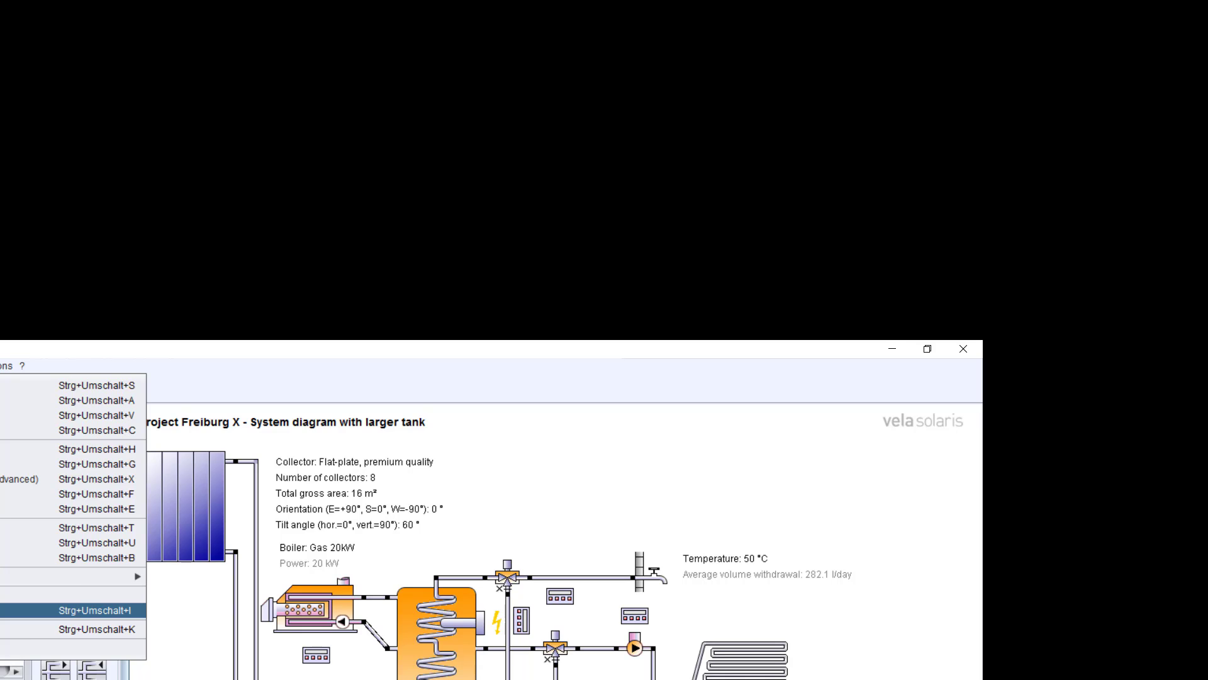
key(Return)
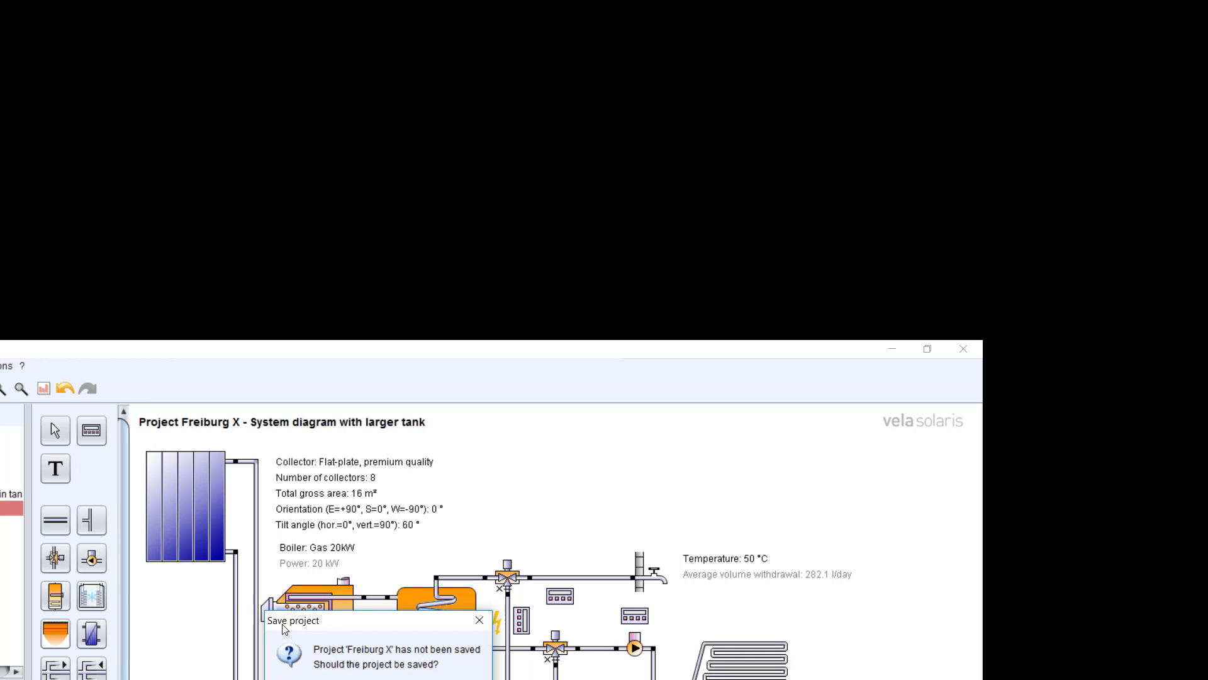
key(Return)
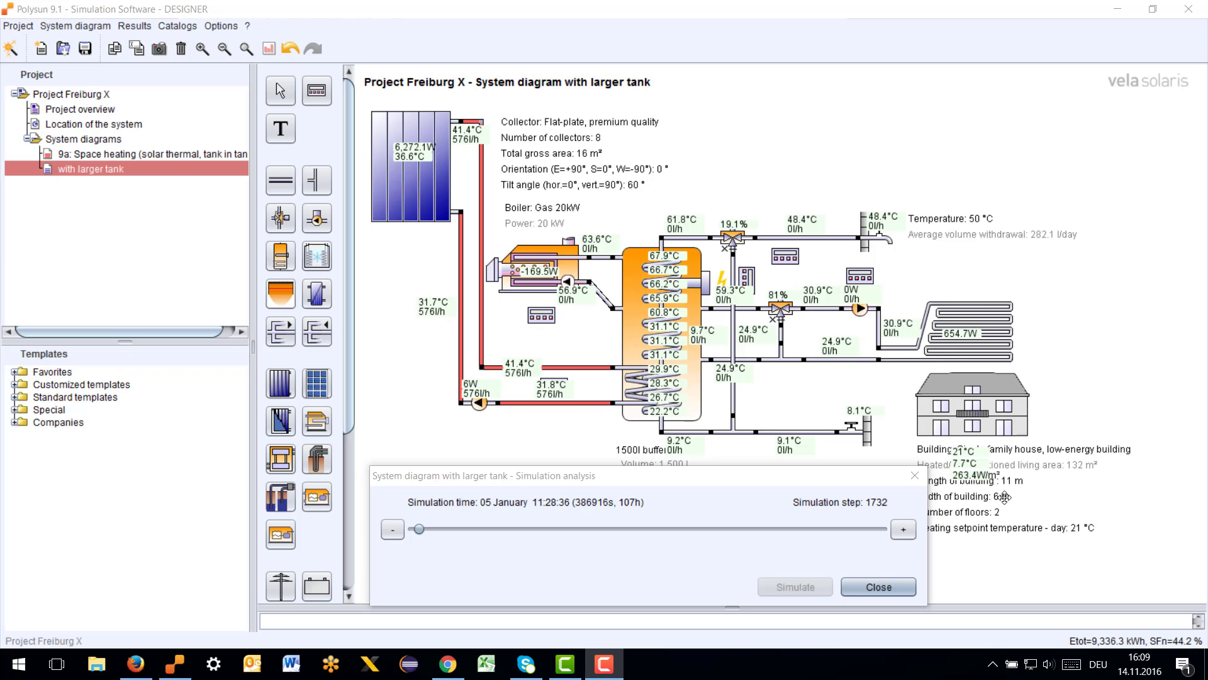
click(914, 476)
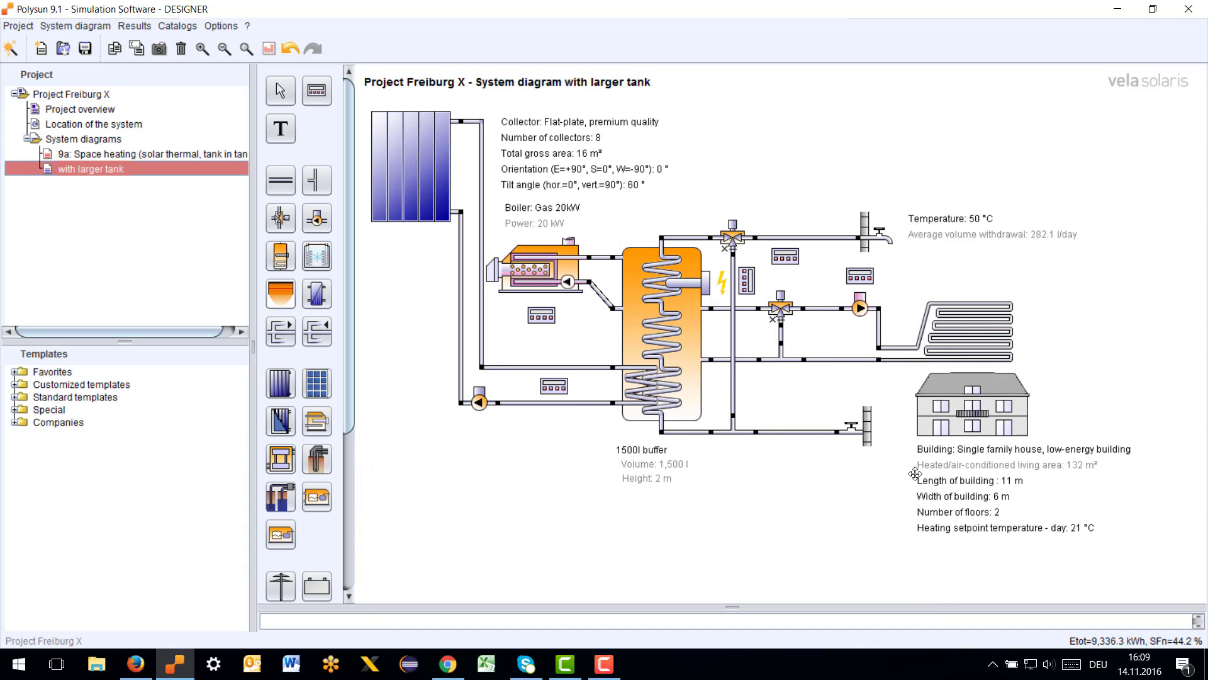
click(101, 155)
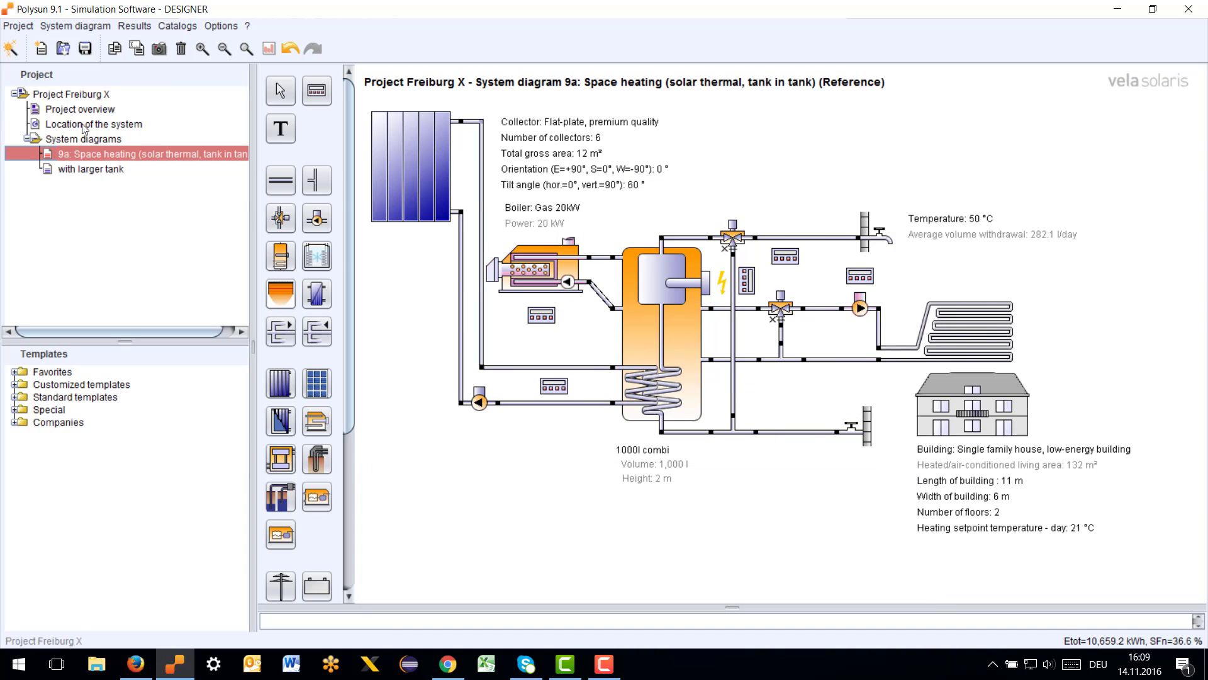
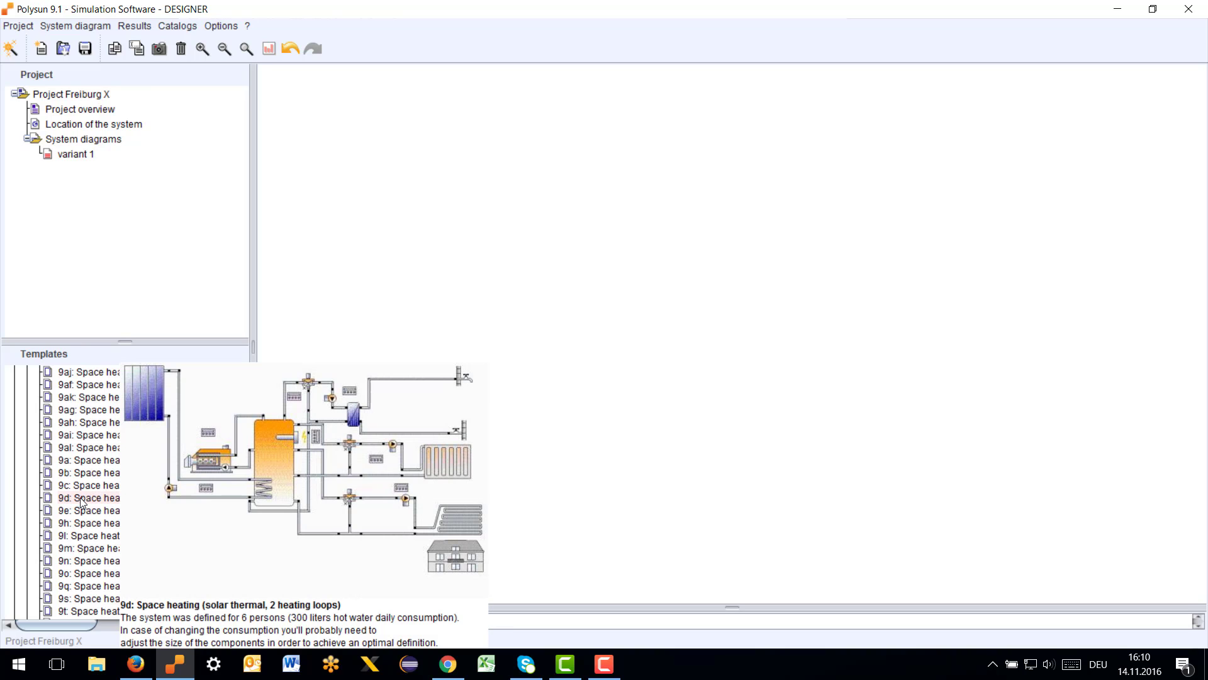
Step: Add template 9d, Space heating (solar thermal, 2 heating loops), to the project as system diagram "variant 2"
click(64, 397)
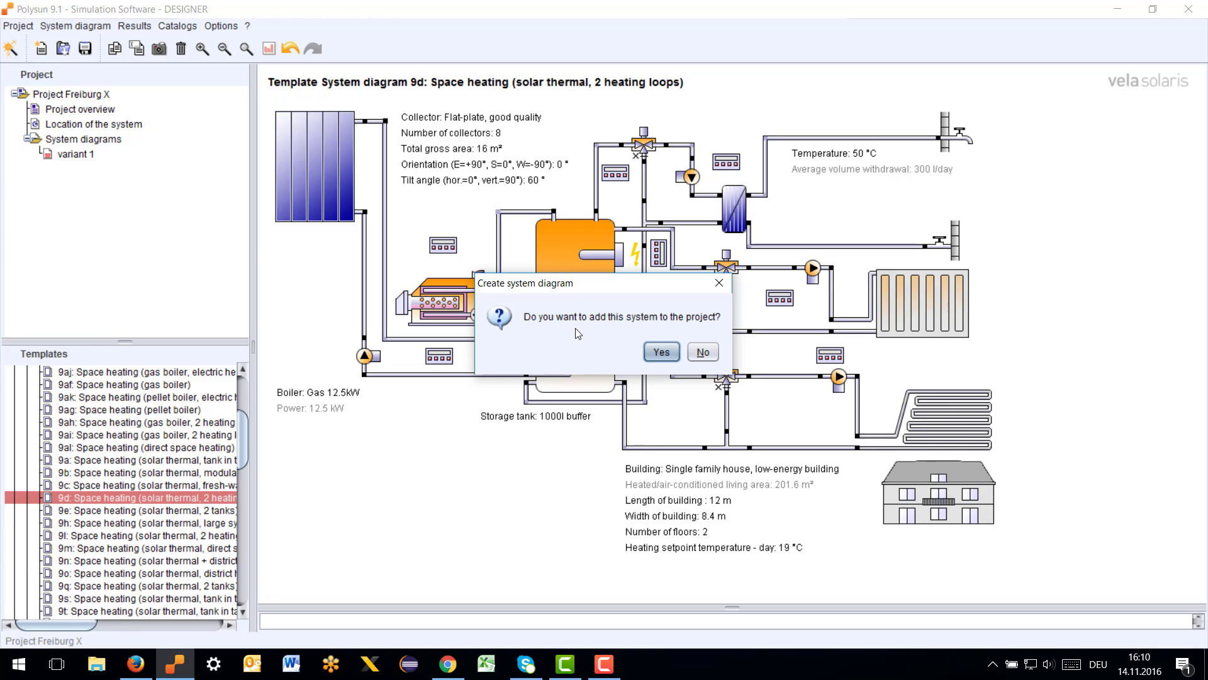
click(664, 353)
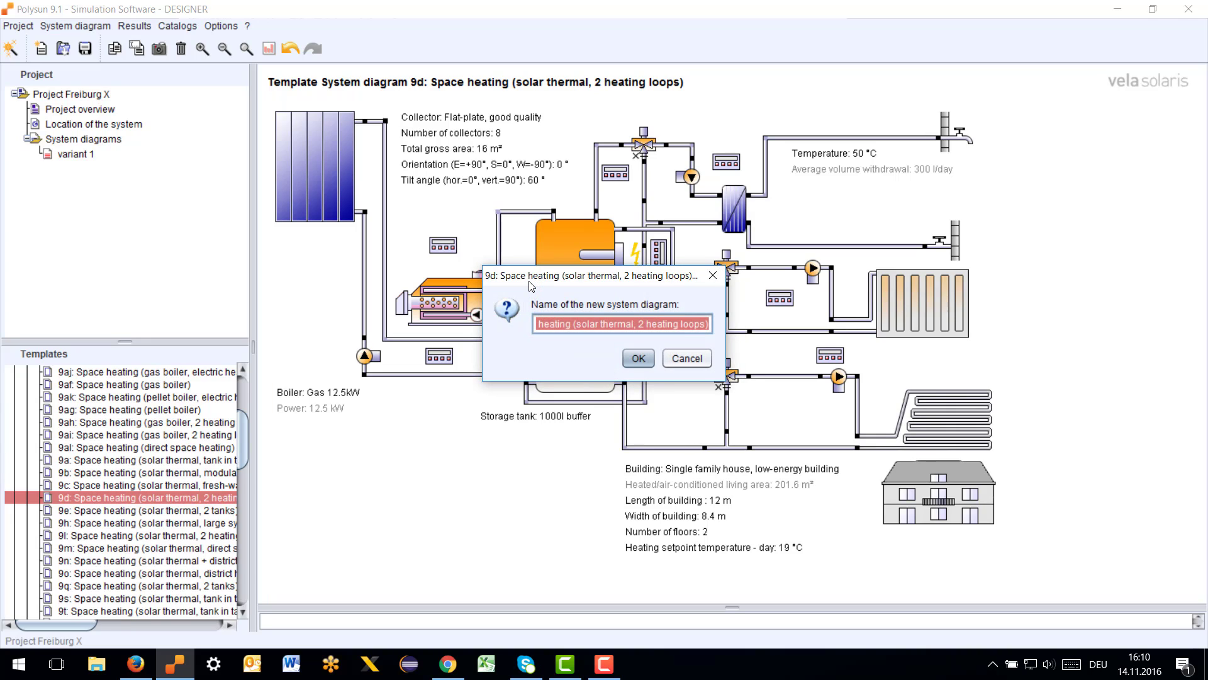
text(variant)
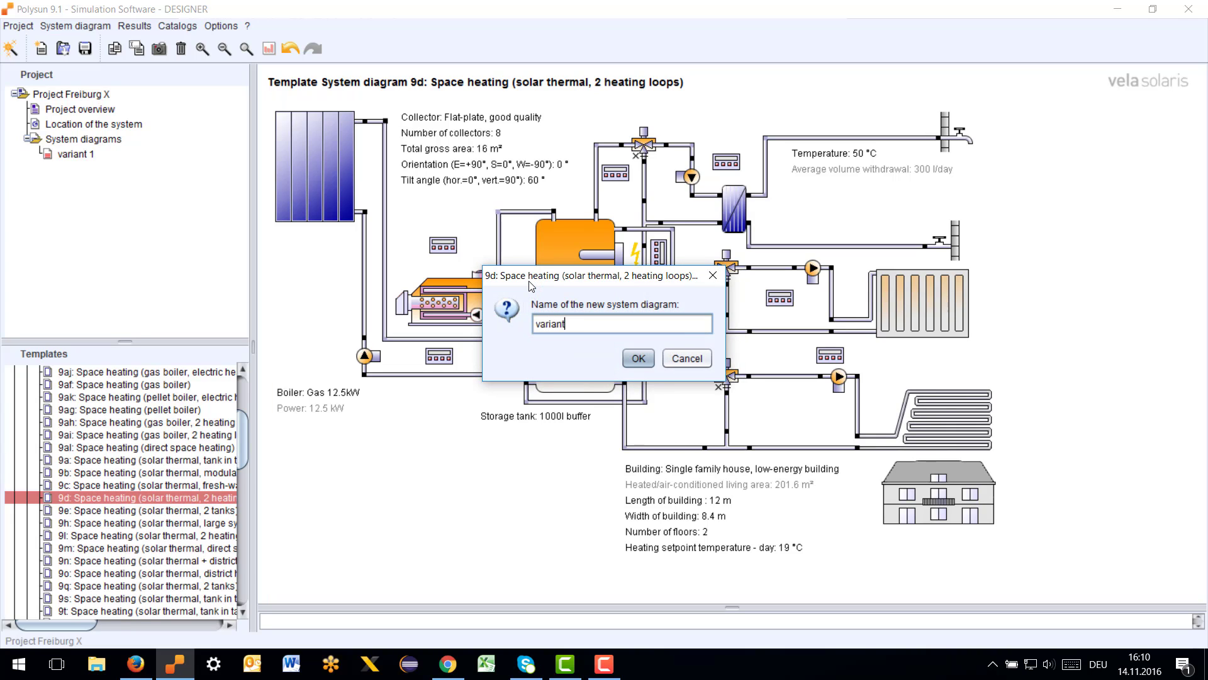
text( 2)
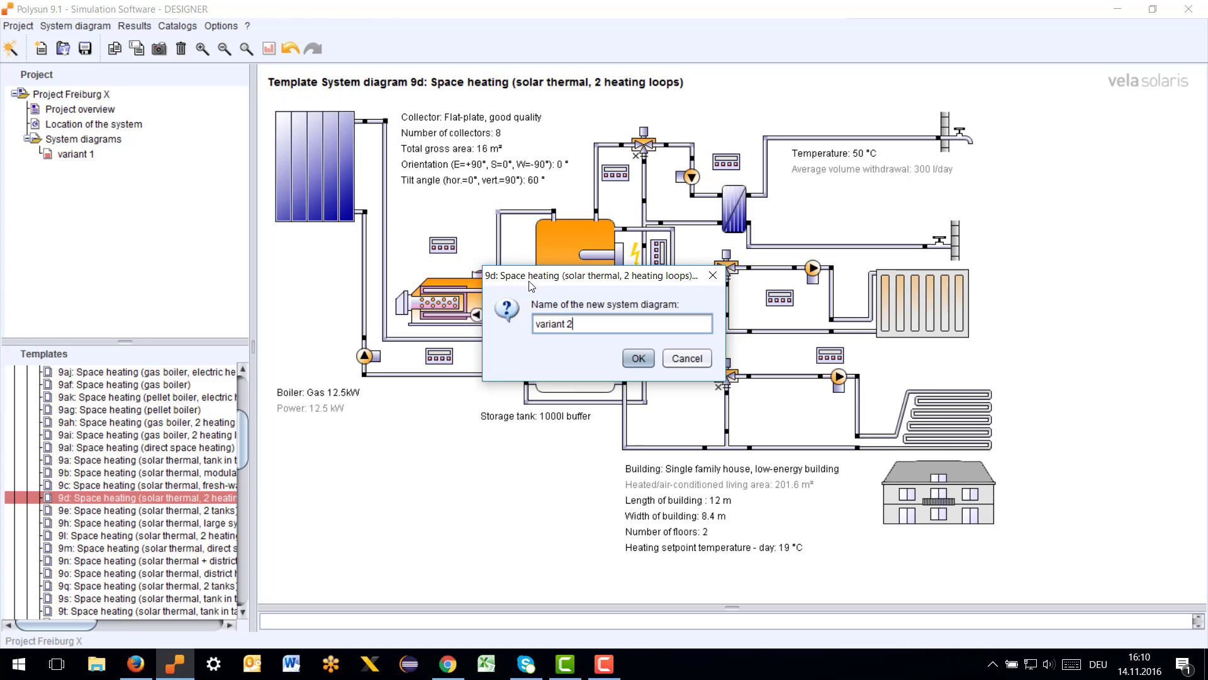
click(638, 358)
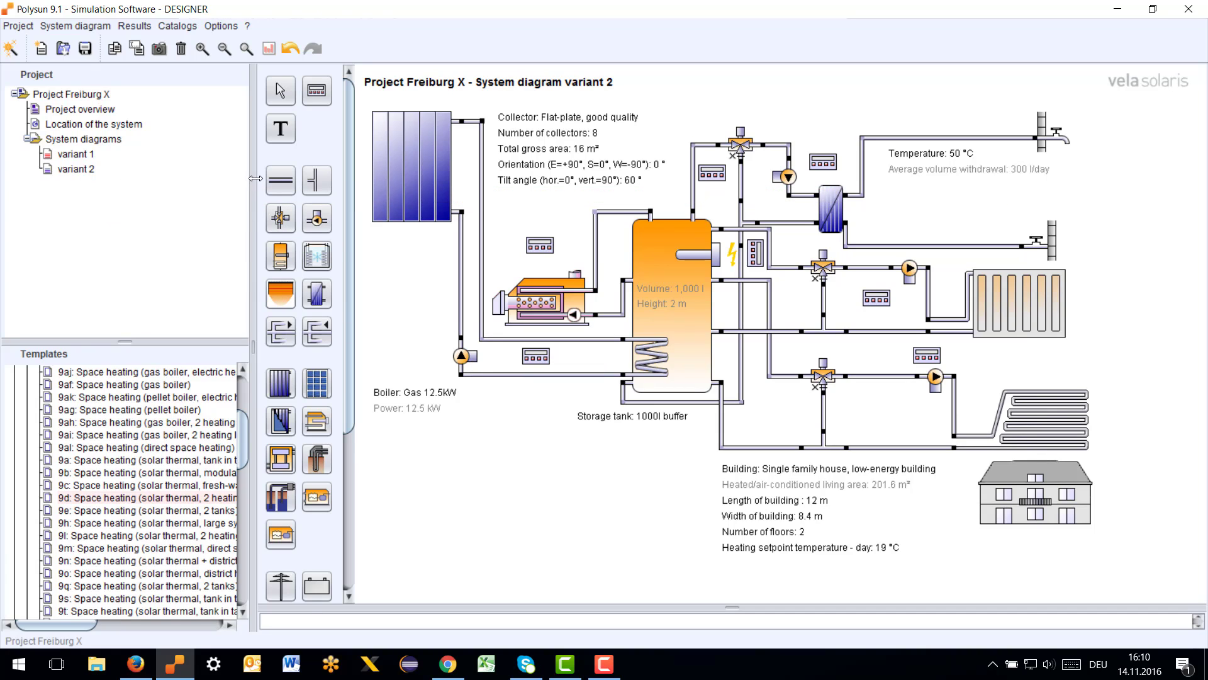
Step: Narrow the project and template area to give the diagram more width, and select variant 2 to view its description
drag(250, 179, 175, 180)
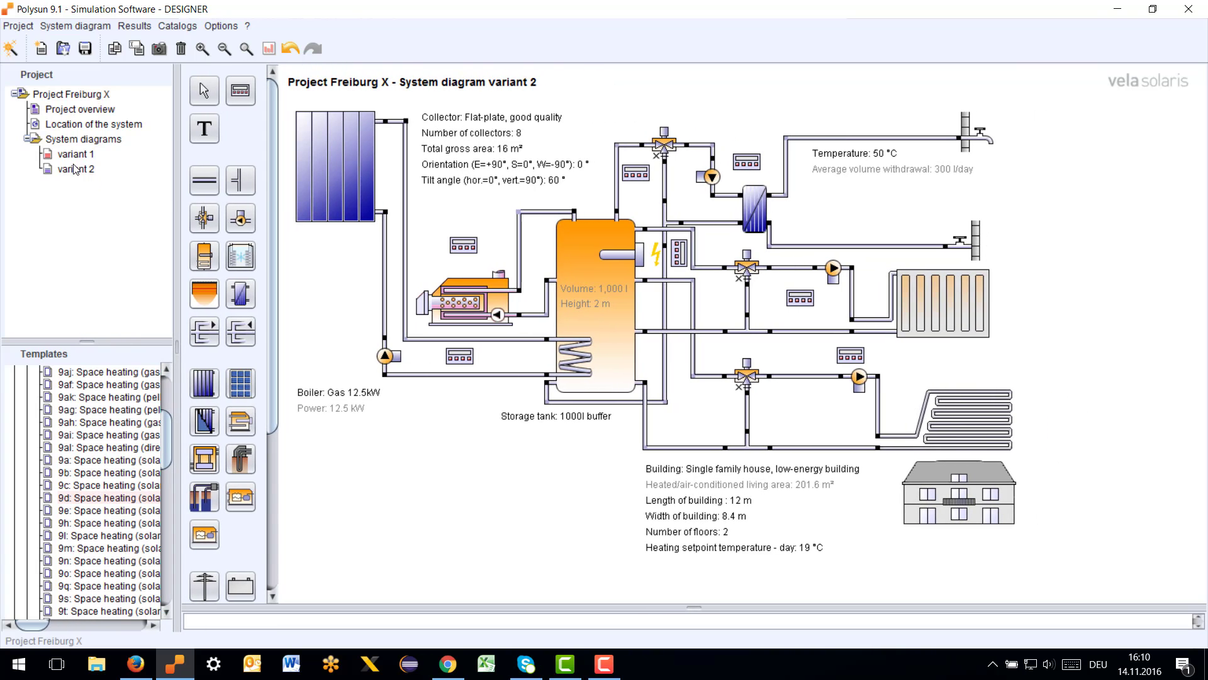
click(72, 169)
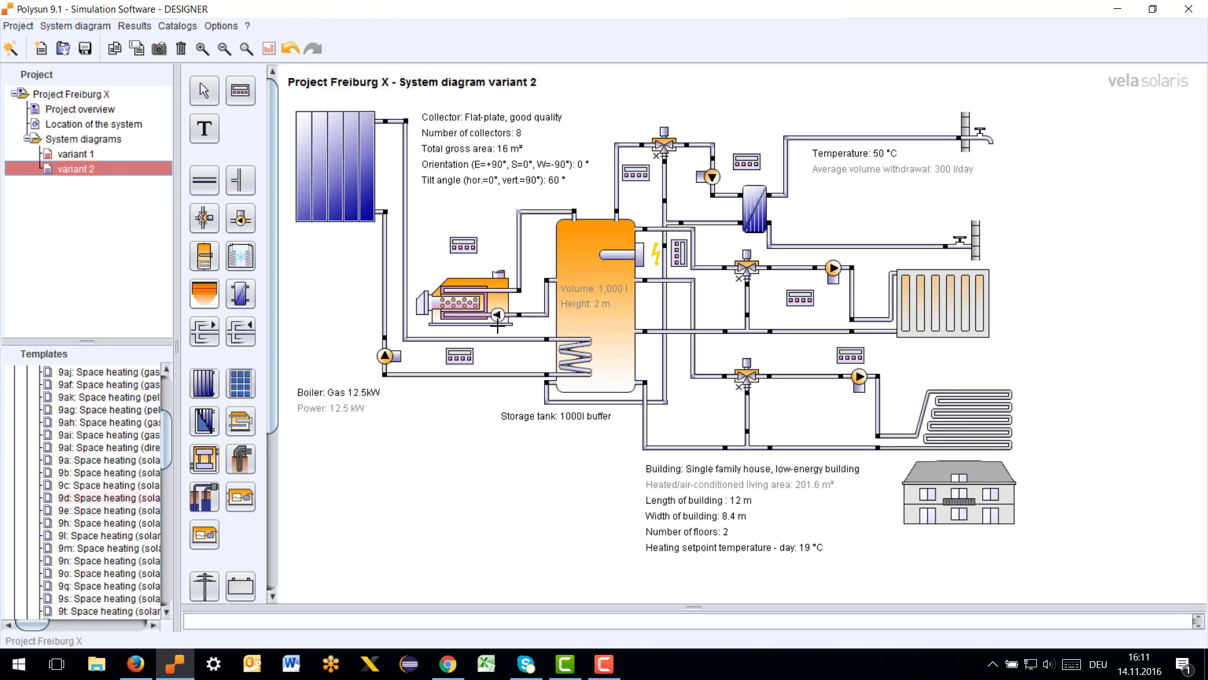
mouse_move(81, 168)
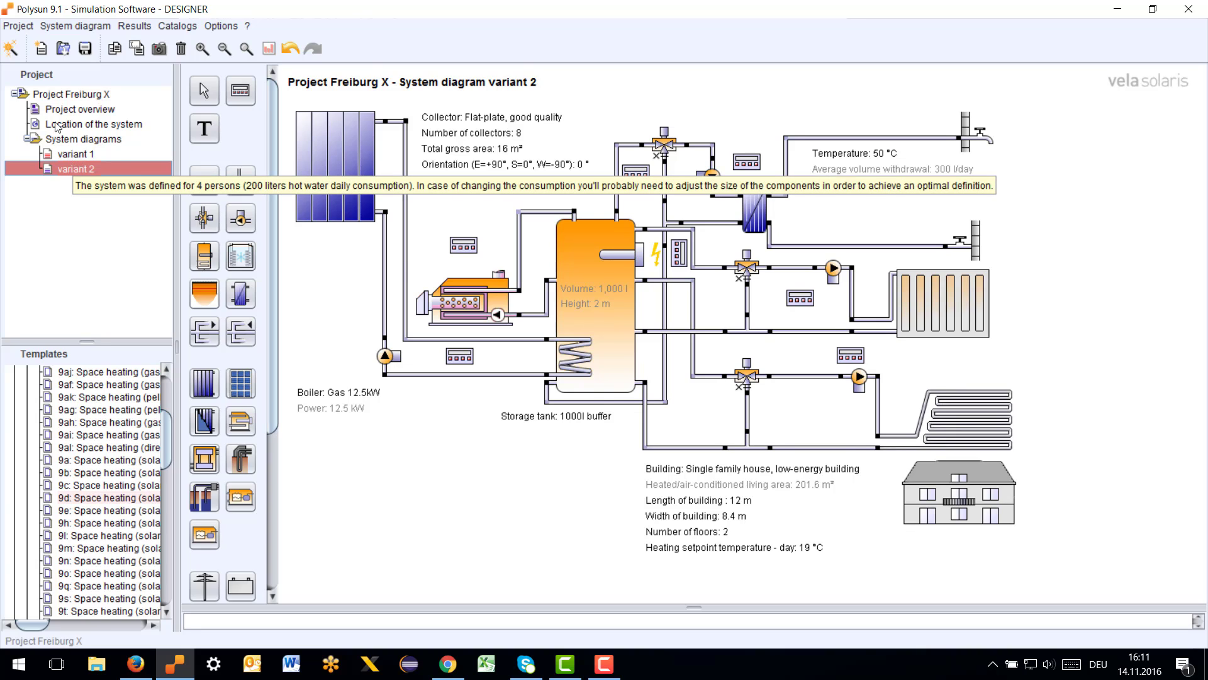
Step: Copy the hot water demand parameters from variant 1 to the hot water demand of variant 2
click(72, 156)
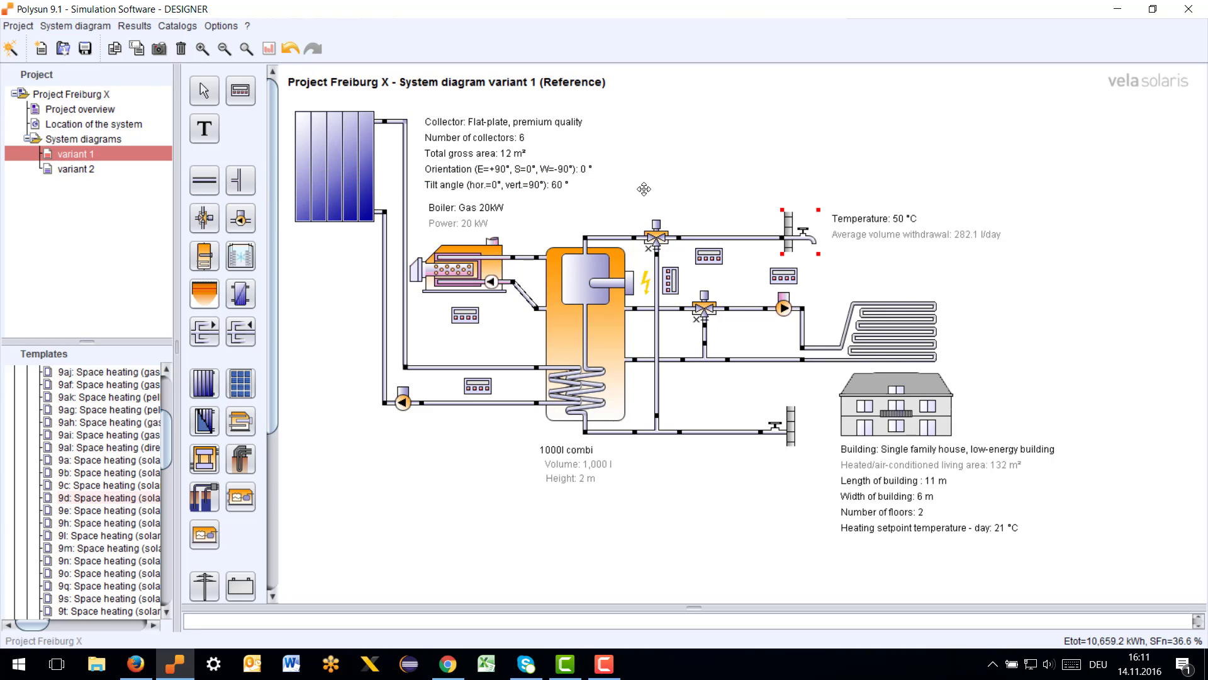
double_click(808, 234)
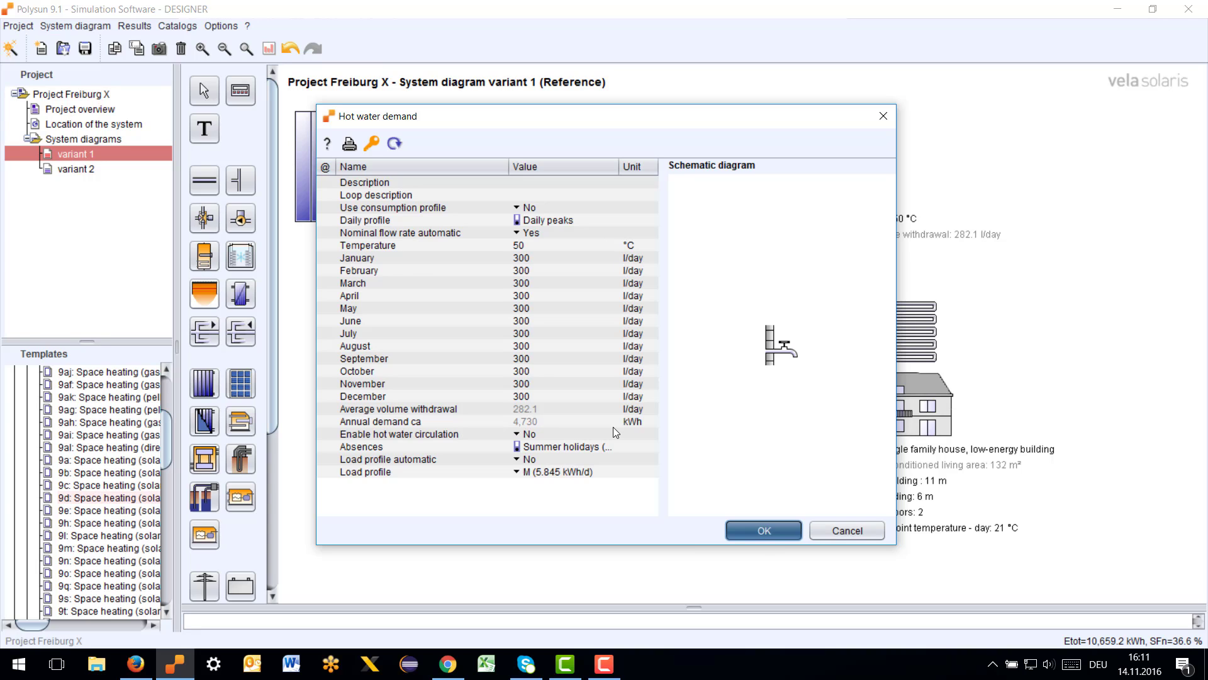
key(Return)
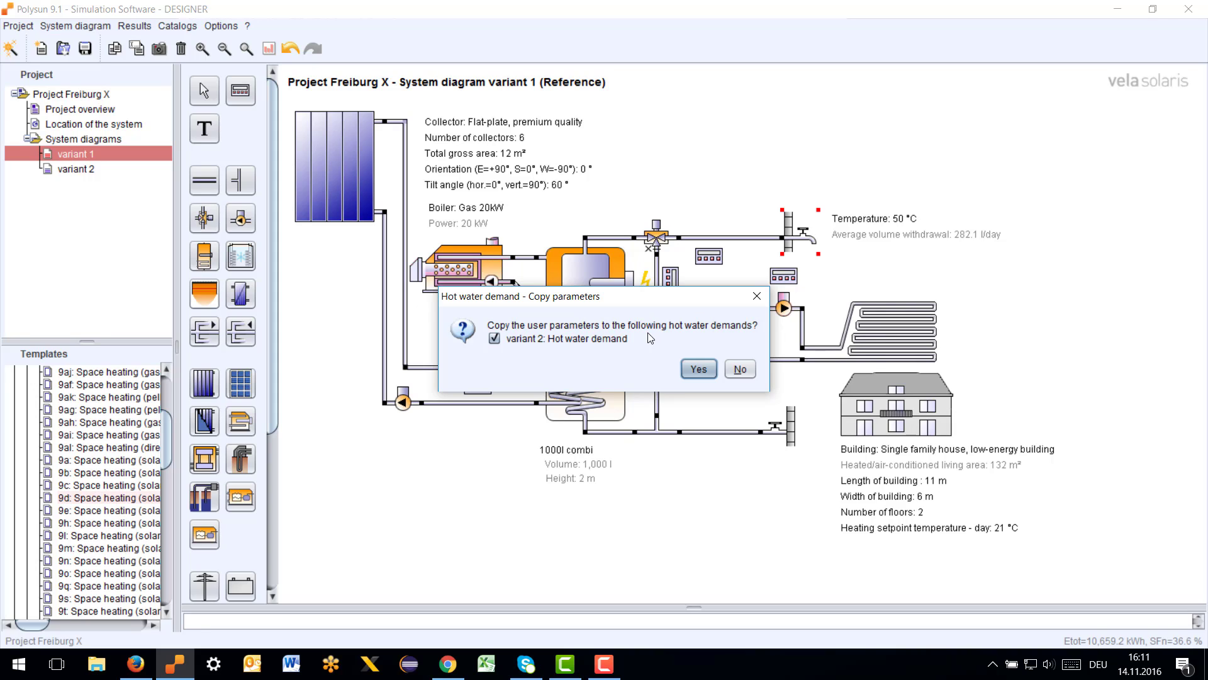
click(698, 369)
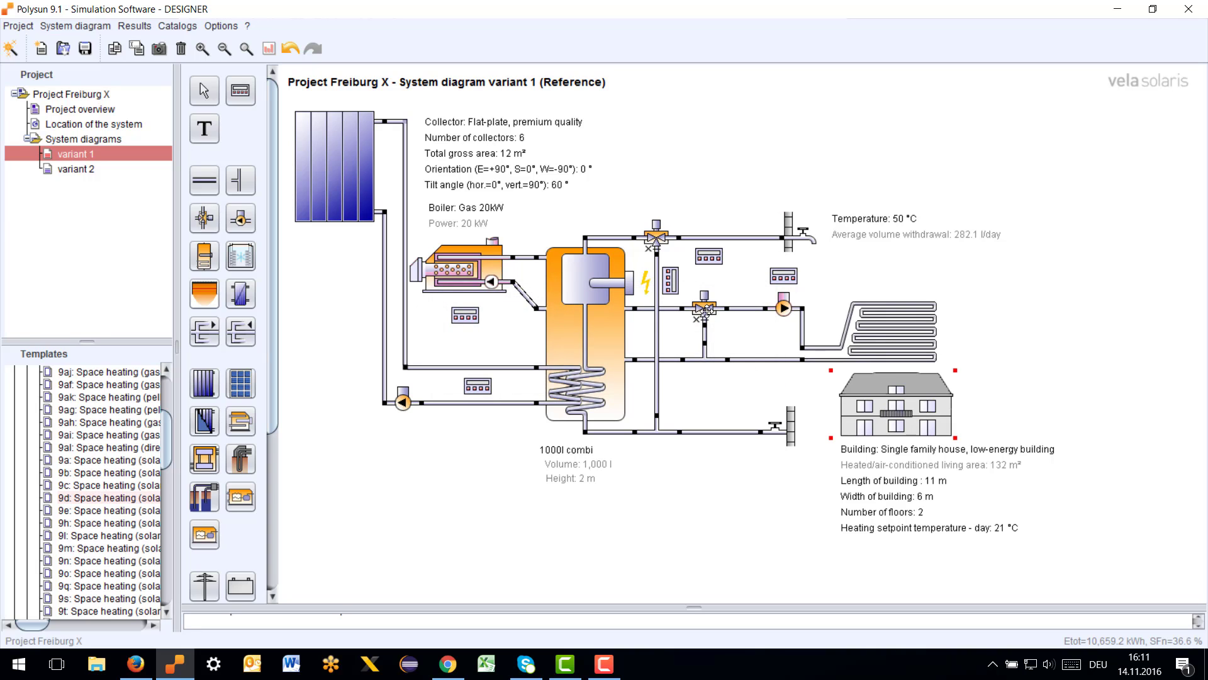
Step: Copy the building parameters from variant 1 to the building demand of variant 2
click(879, 387)
double_click(886, 386)
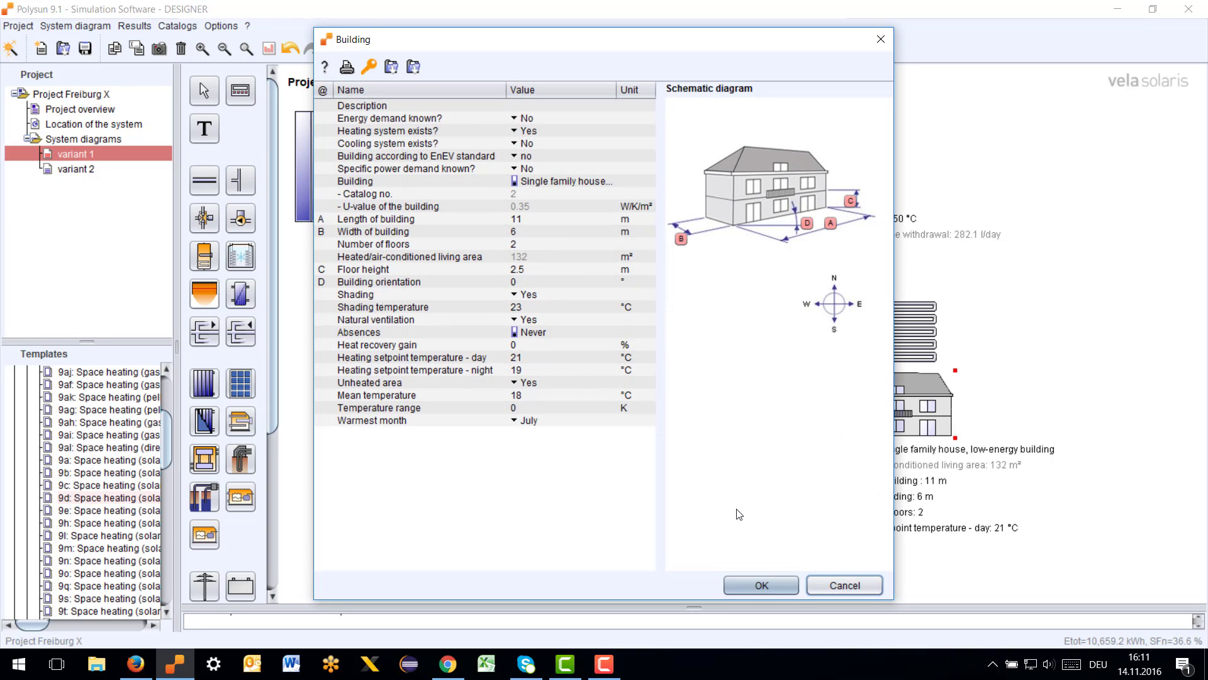
click(760, 586)
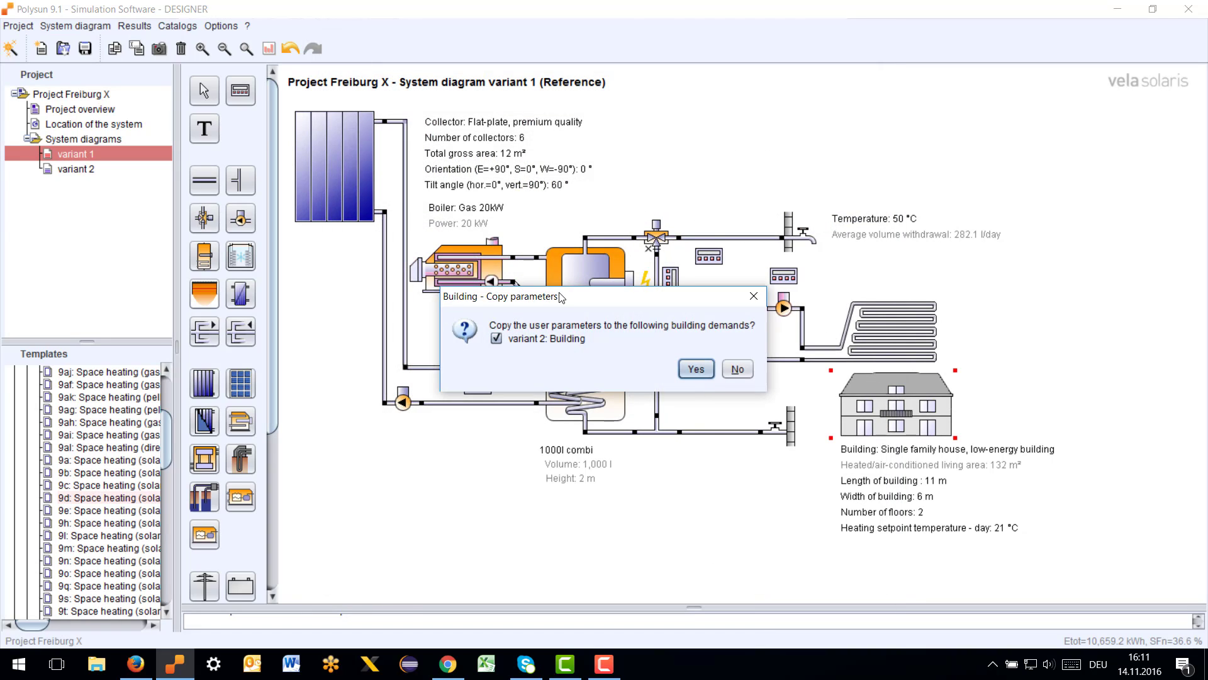
click(696, 368)
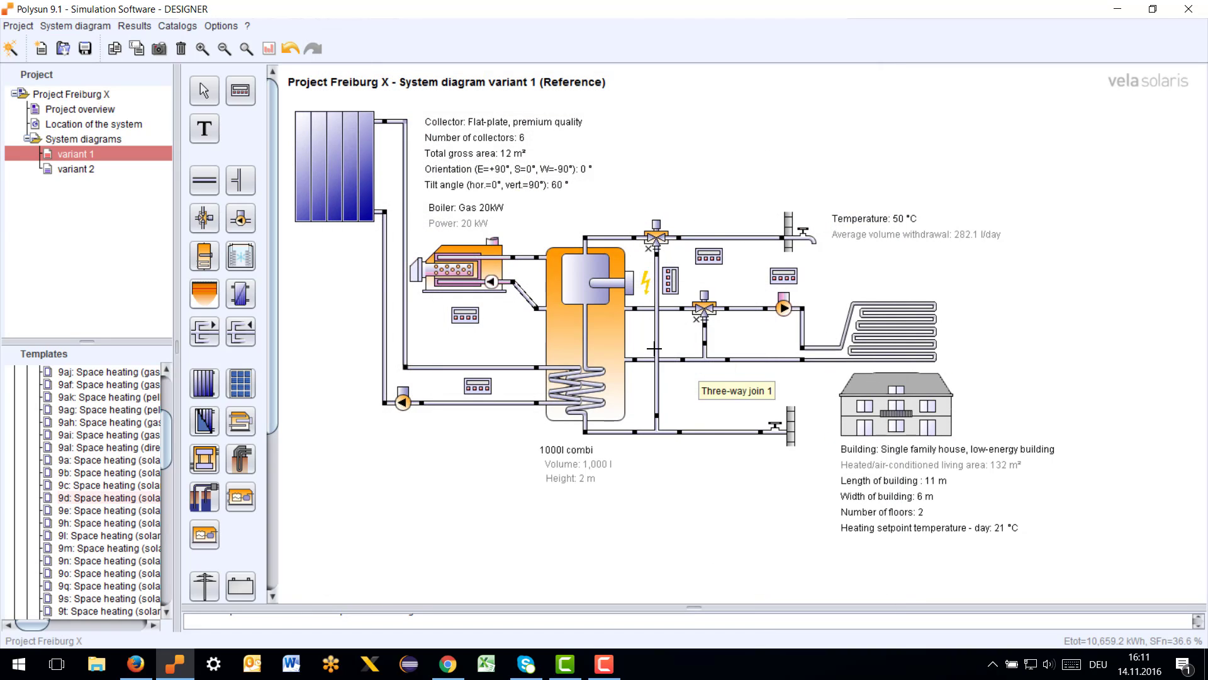
Step: In variant 2, change the collector to Flat-plate, premium quality and set the number of collectors to 14
click(76, 172)
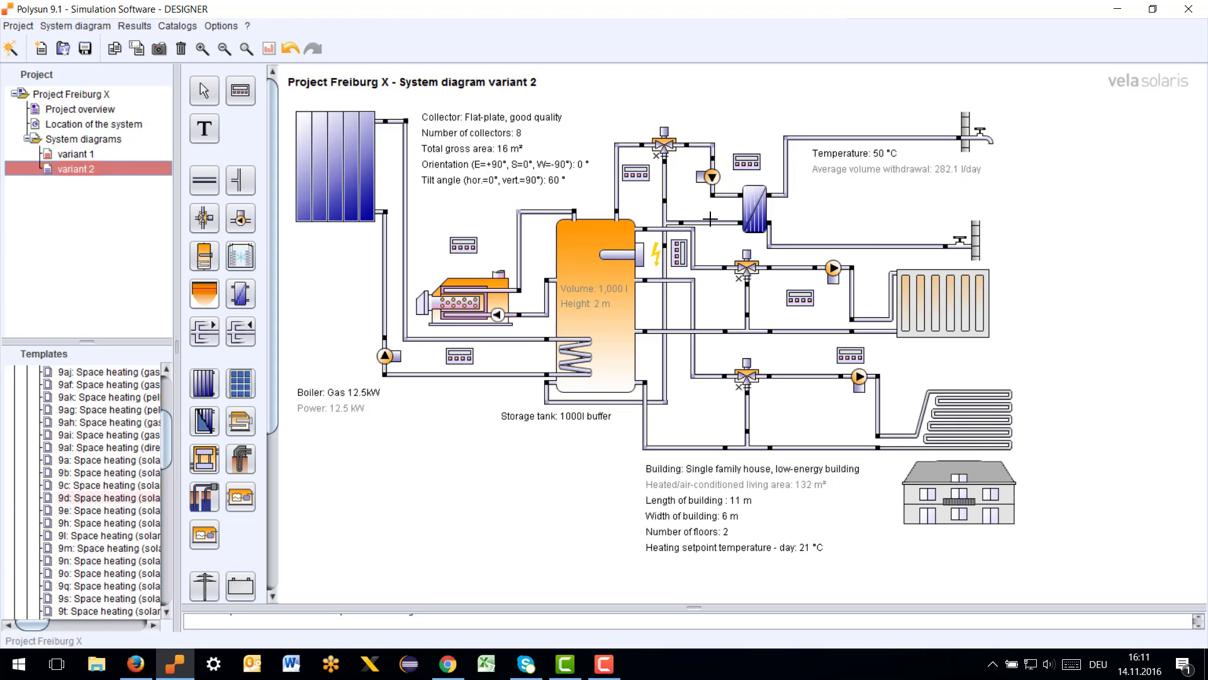
click(351, 157)
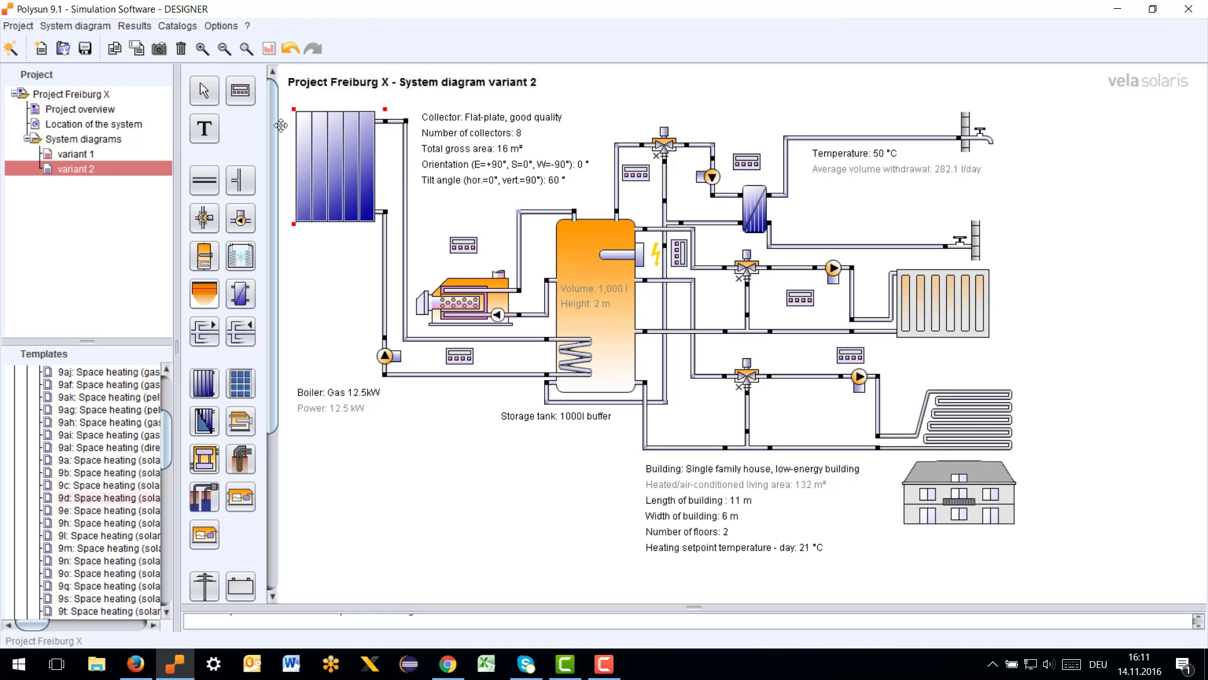
double_click(353, 156)
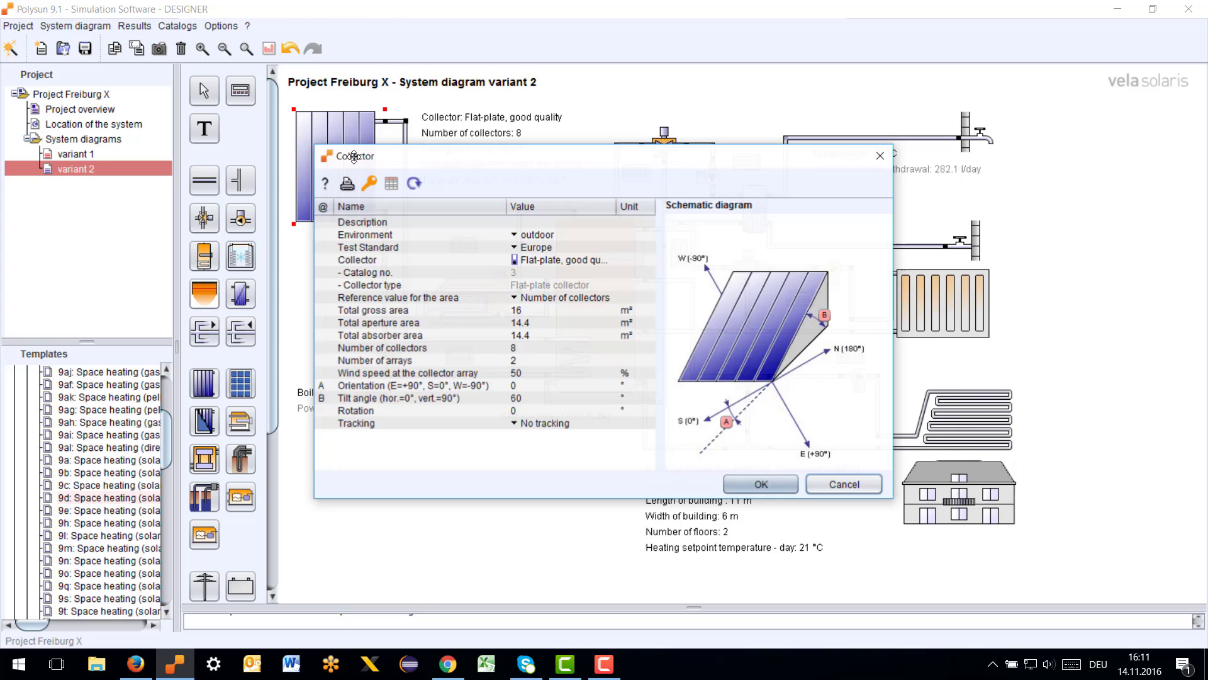
click(544, 260)
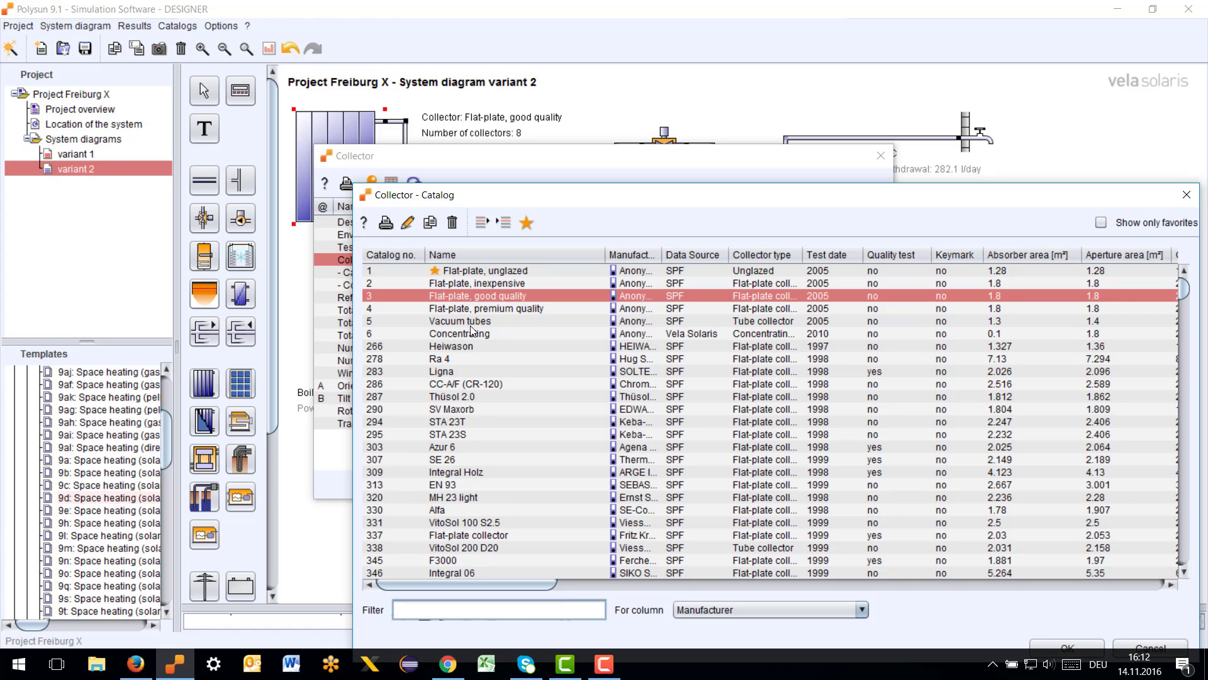
double_click(469, 309)
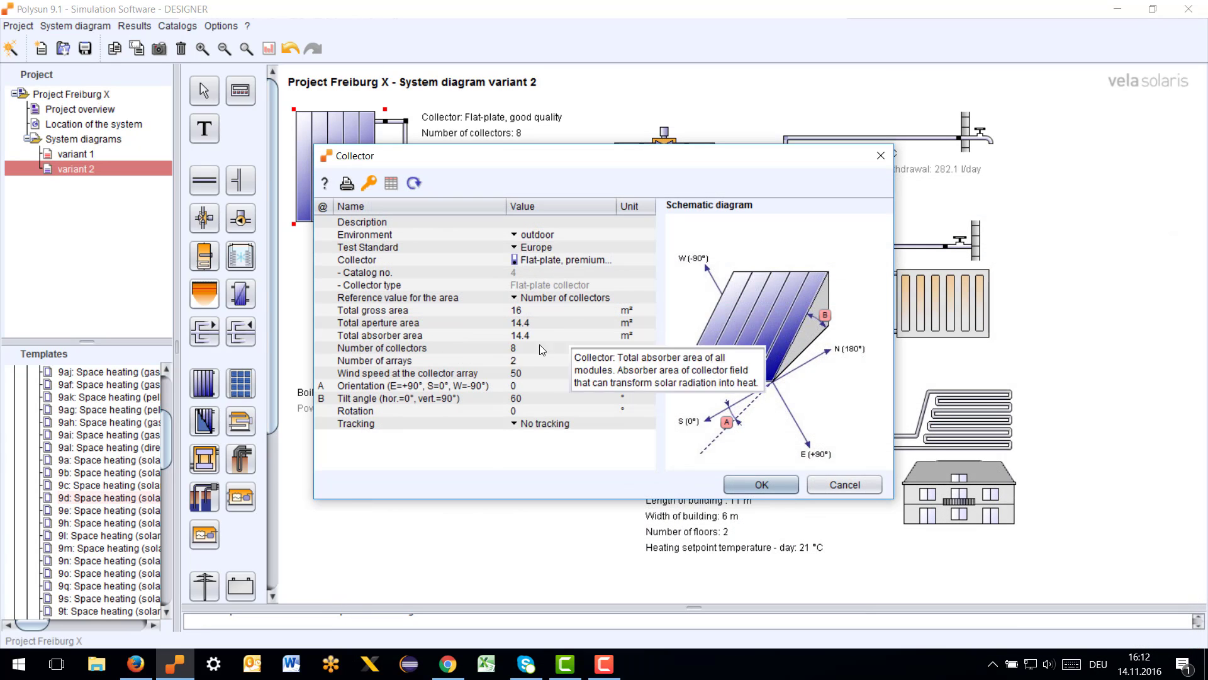
click(532, 348)
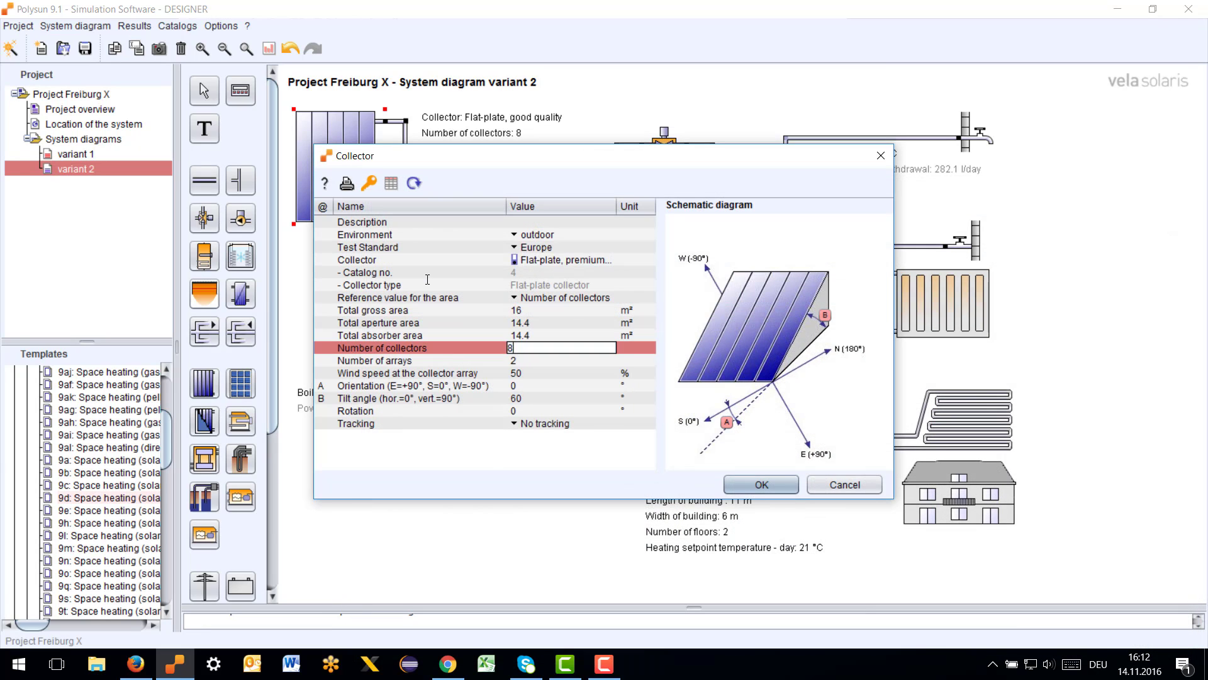
double_click(534, 346)
text(14)
key(Return)
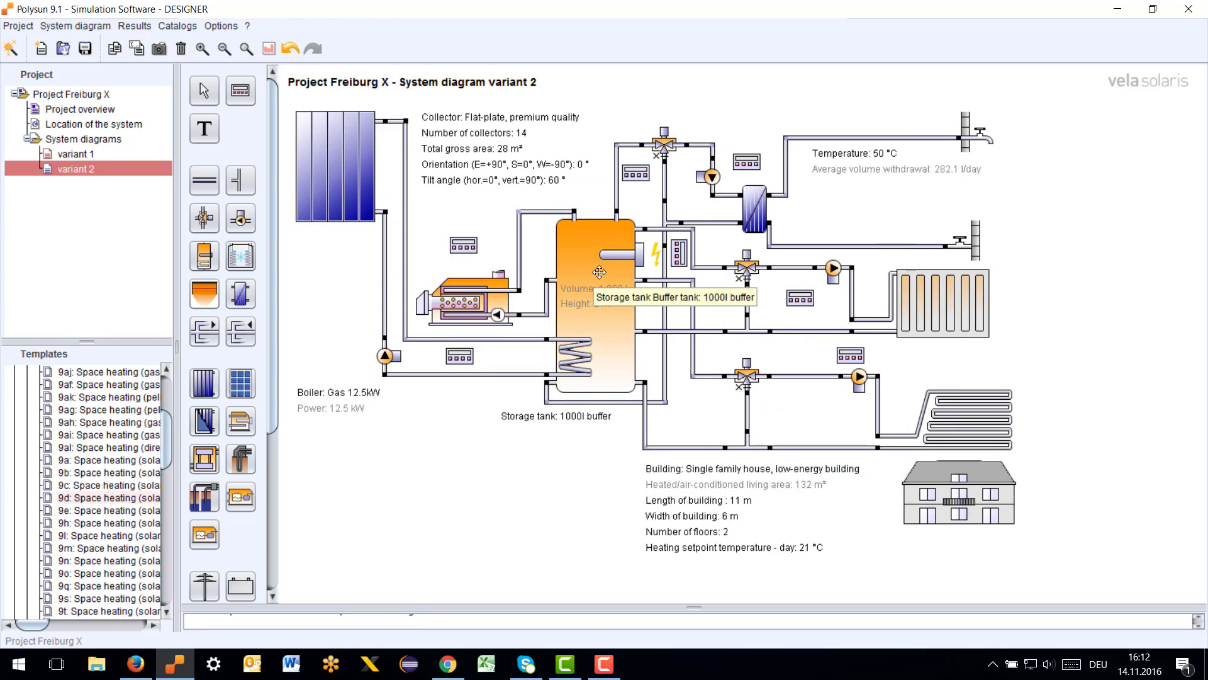
Step: From the buffer tank's storage tank catalog, duplicate the 1000l buffer entry and label the copy "4000 l"
double_click(599, 272)
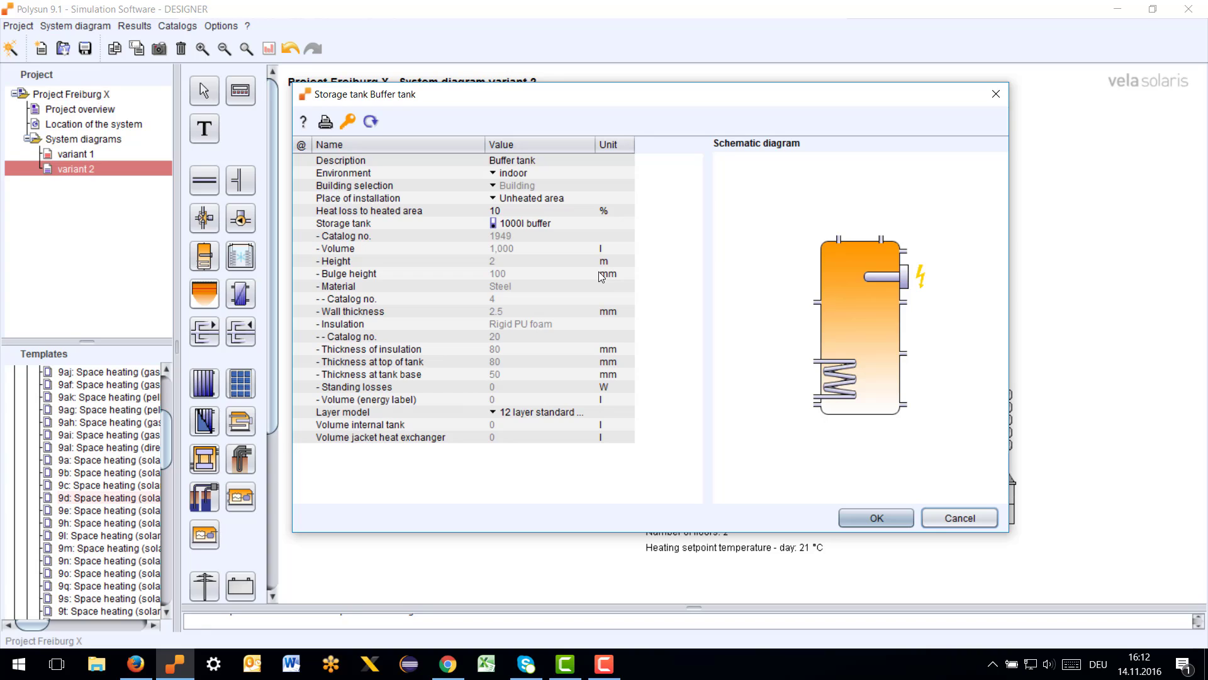
mouse_move(578, 260)
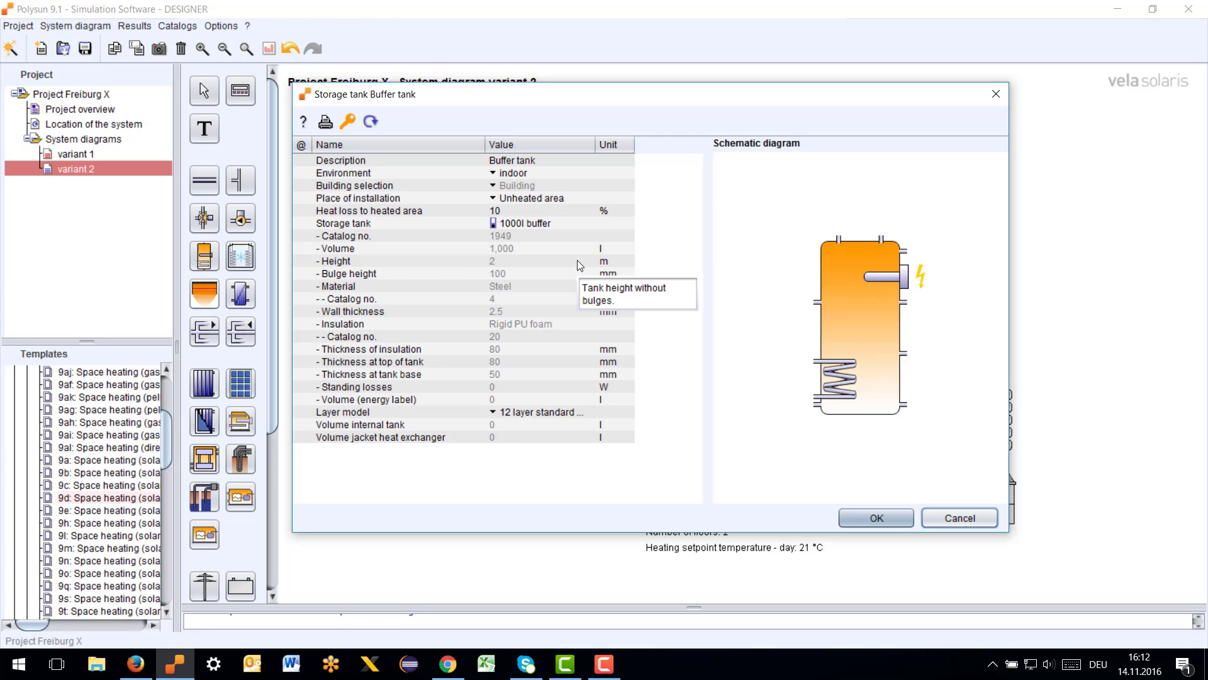
mouse_move(522, 226)
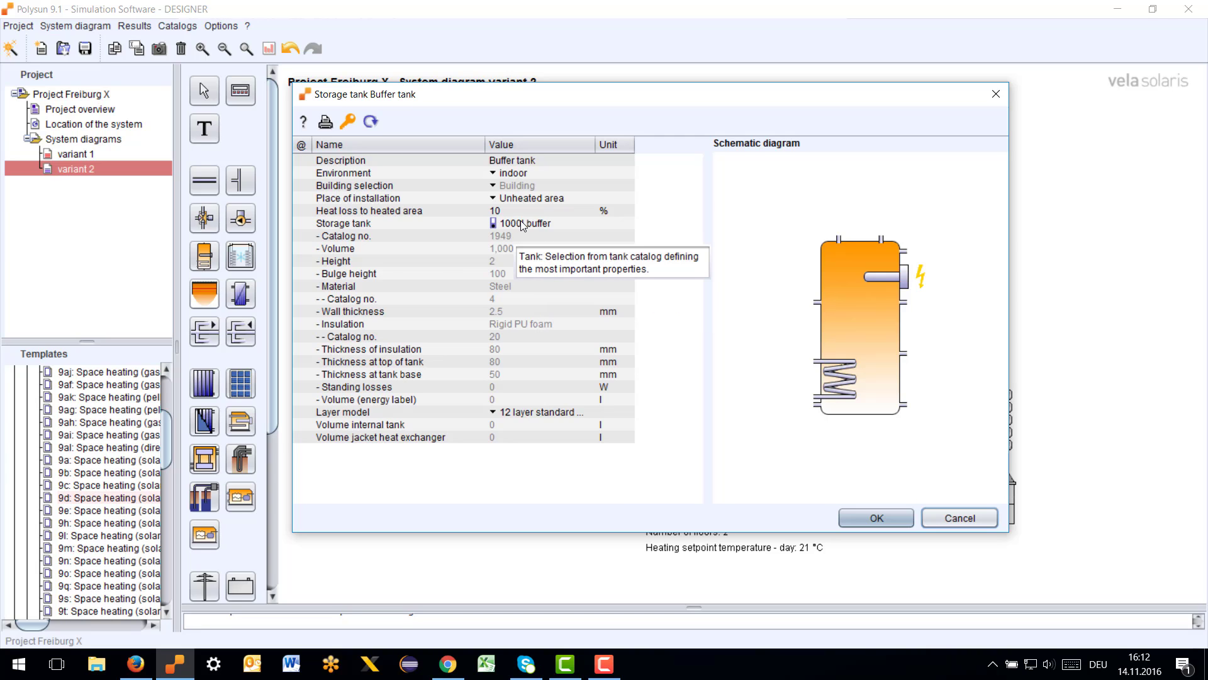
click(522, 224)
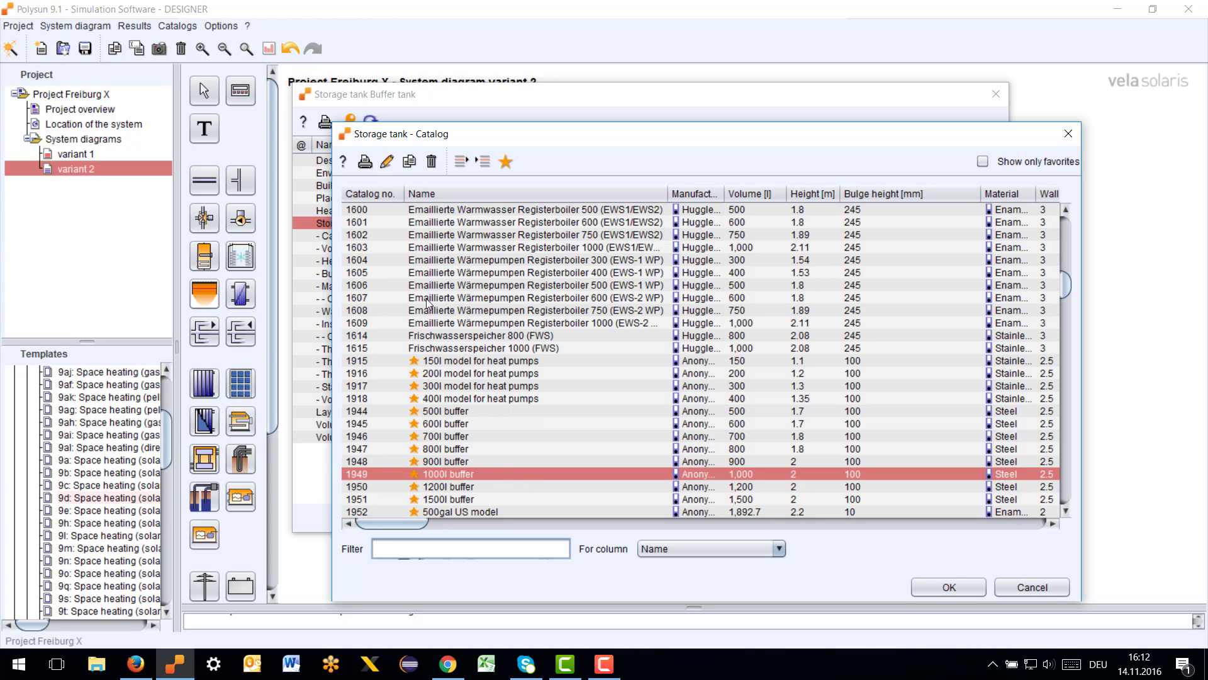
click(410, 161)
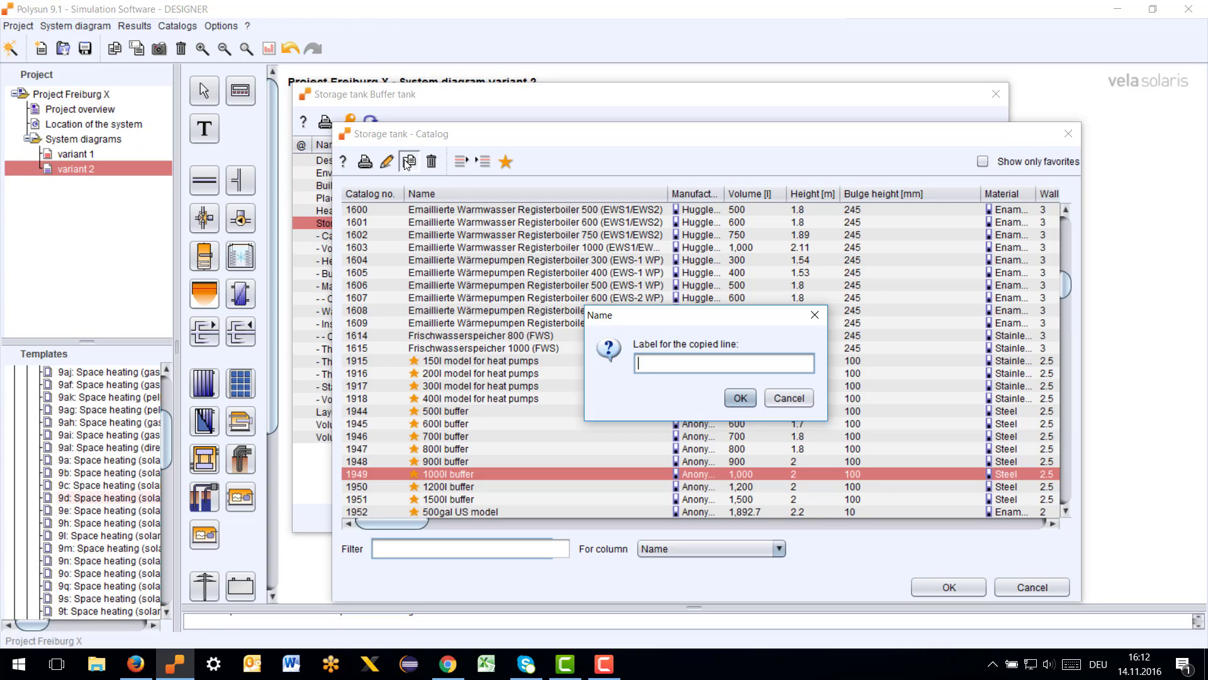
text(4000 l)
key(Return)
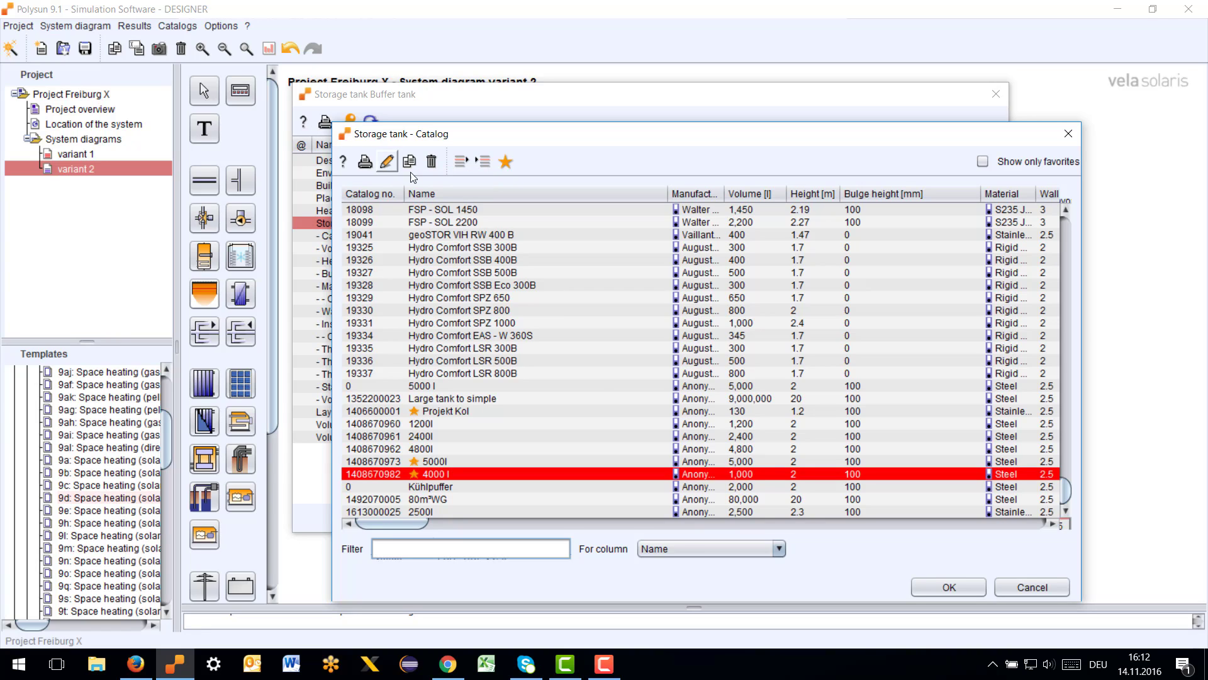
Step: Set the volume of the 4000 l catalog entry to 4000 l and assign it to variant 2's buffer tank
double_click(758, 474)
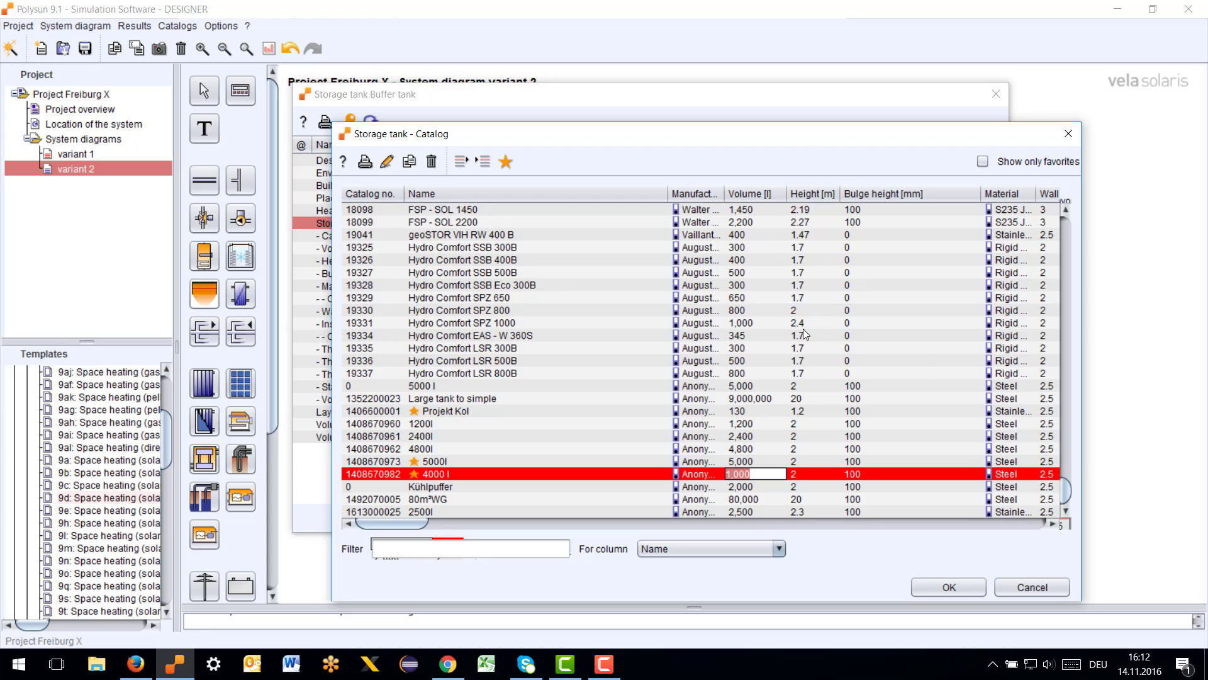
text(40)
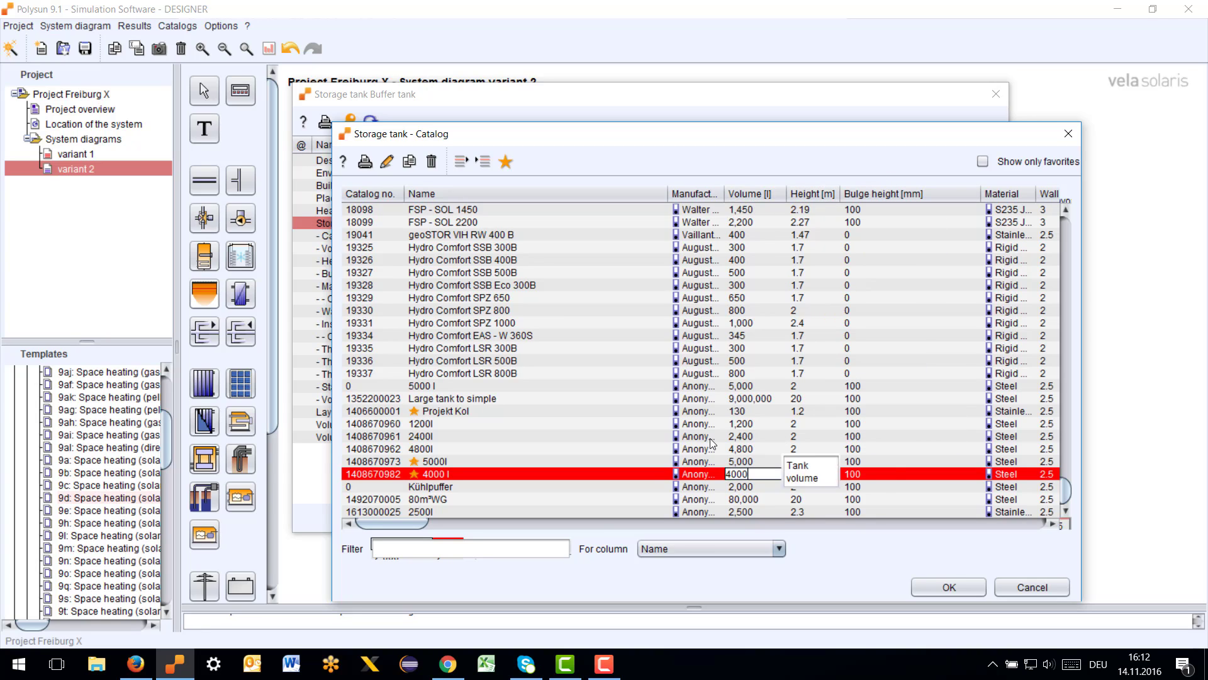
drag(418, 528, 371, 522)
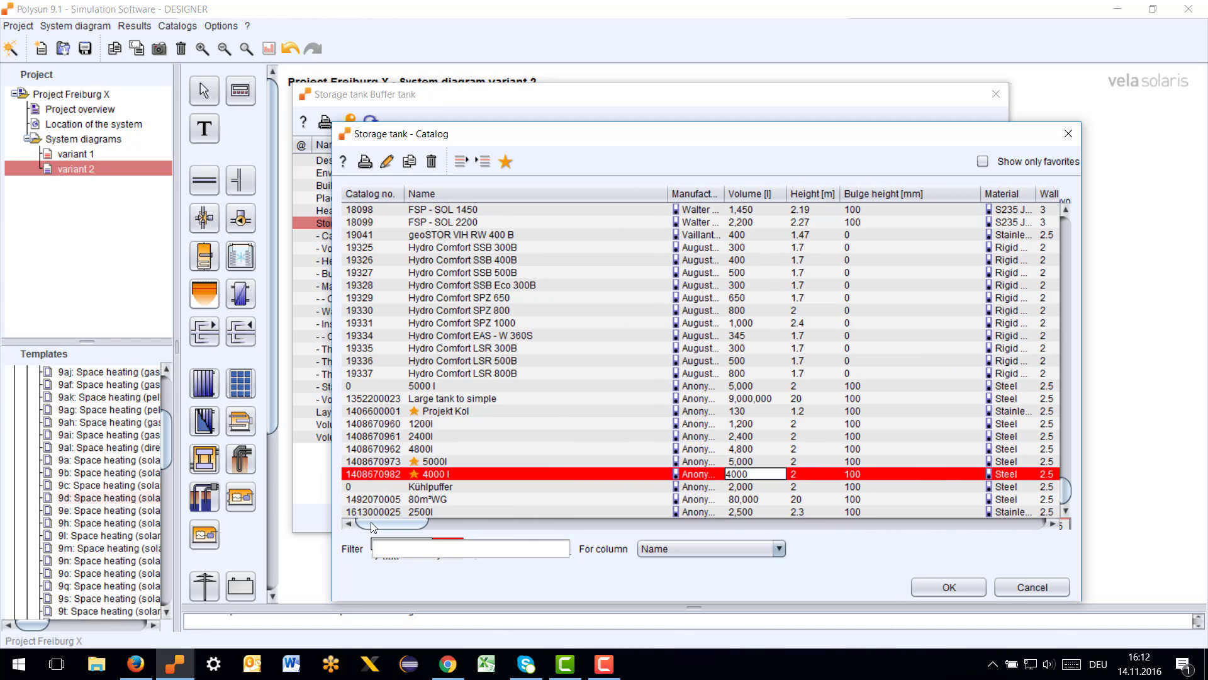
click(947, 587)
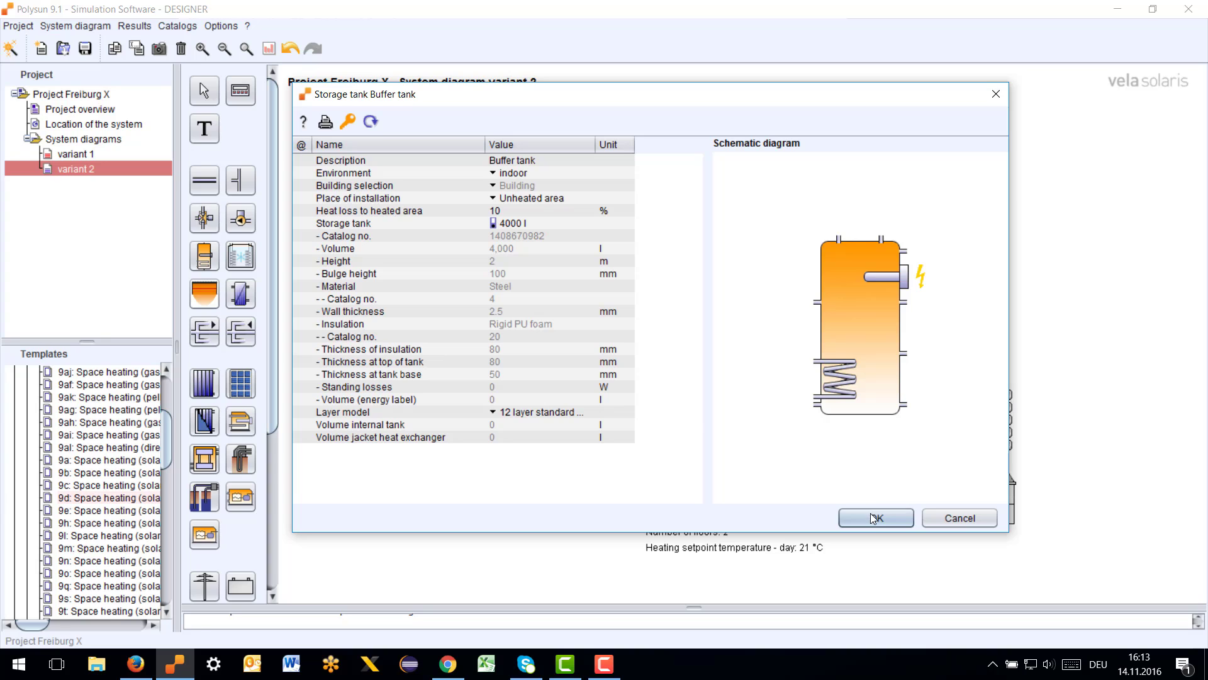
click(873, 517)
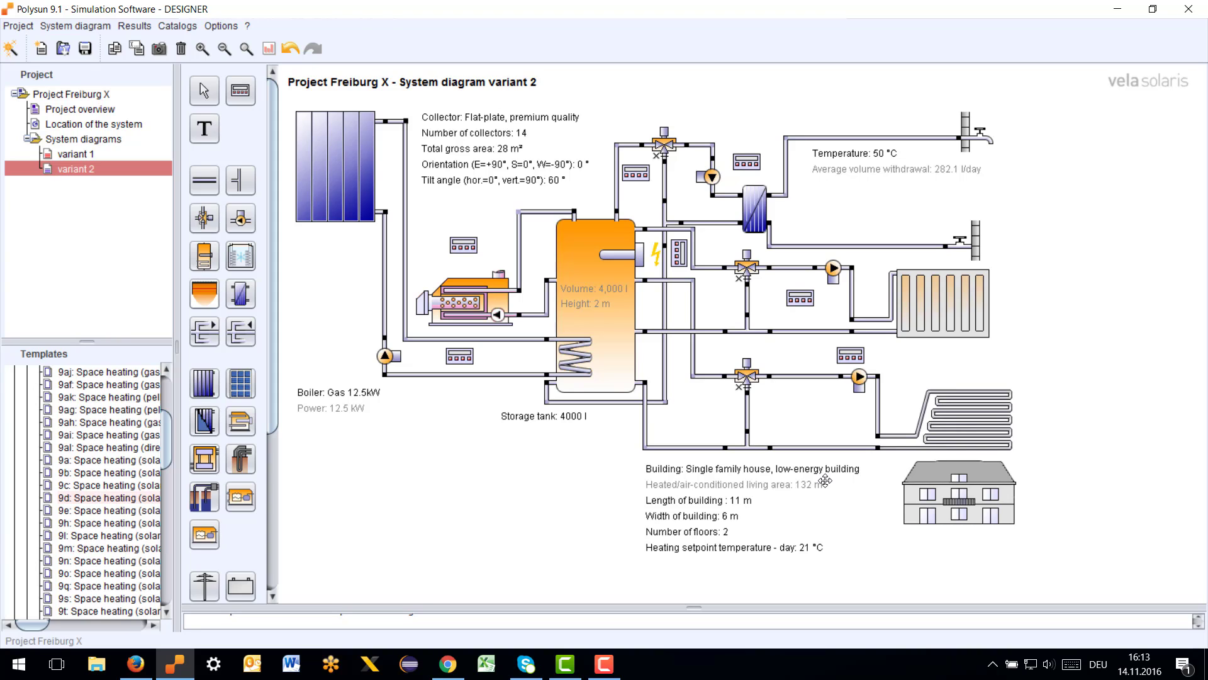
Step: Replace variant 2's boiler with the Gas 20kW model from the boiler catalog
click(462, 300)
double_click(469, 302)
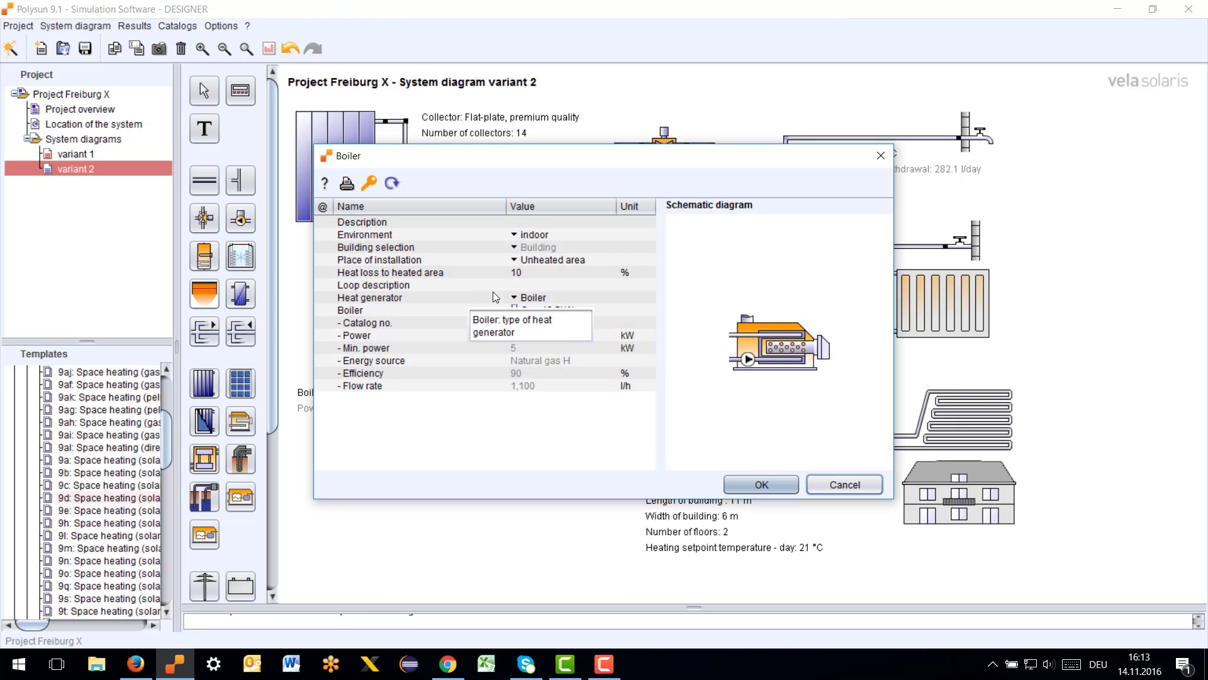
click(510, 310)
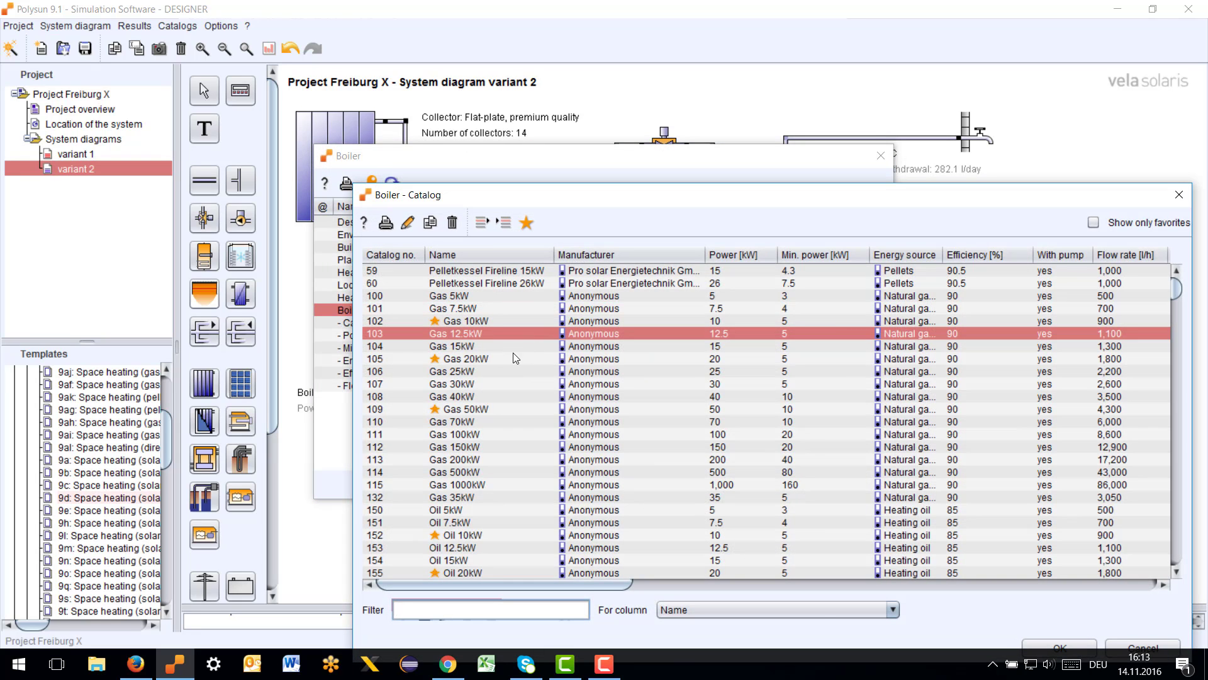
click(472, 358)
key(Return)
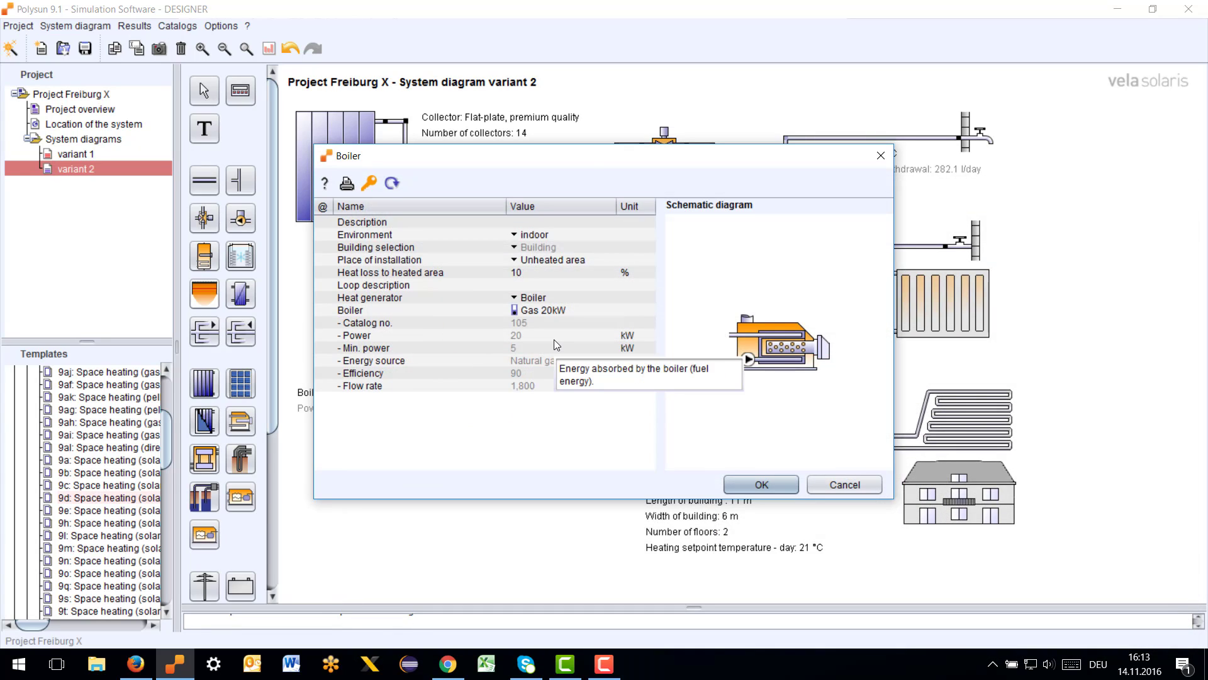
click(751, 486)
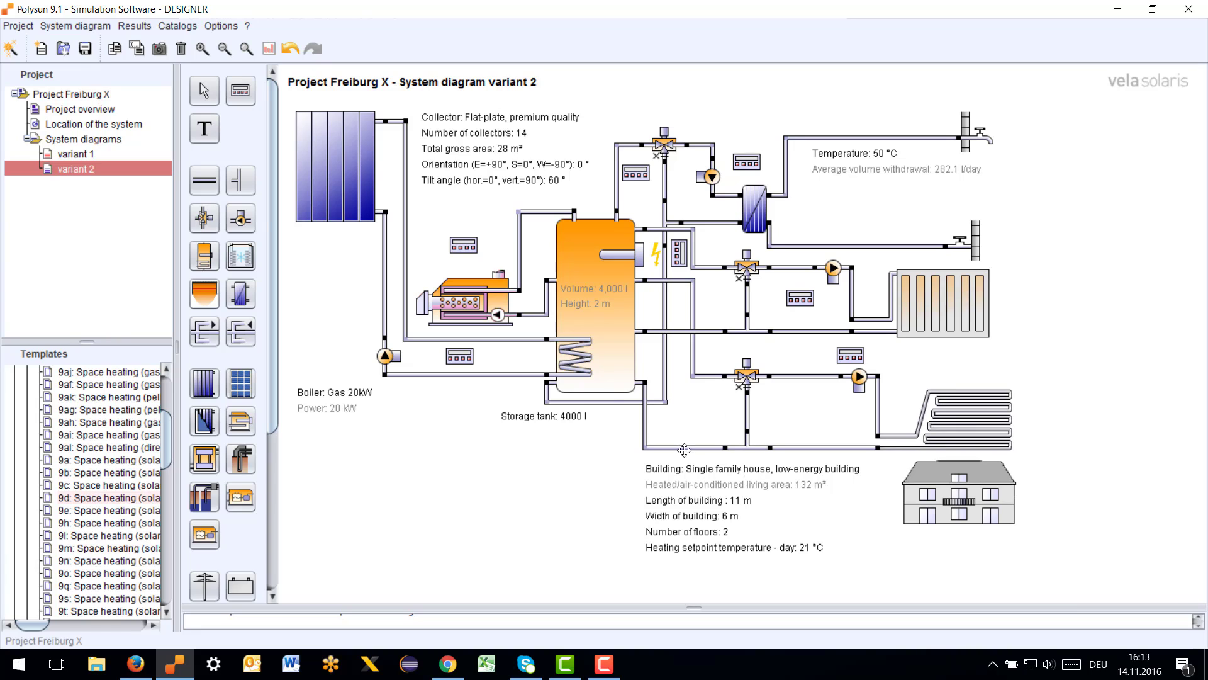
Step: Simulate variant 2 and examine its results overview, including the monthly saved fuels and electrical energy compared to the reference system
click(134, 25)
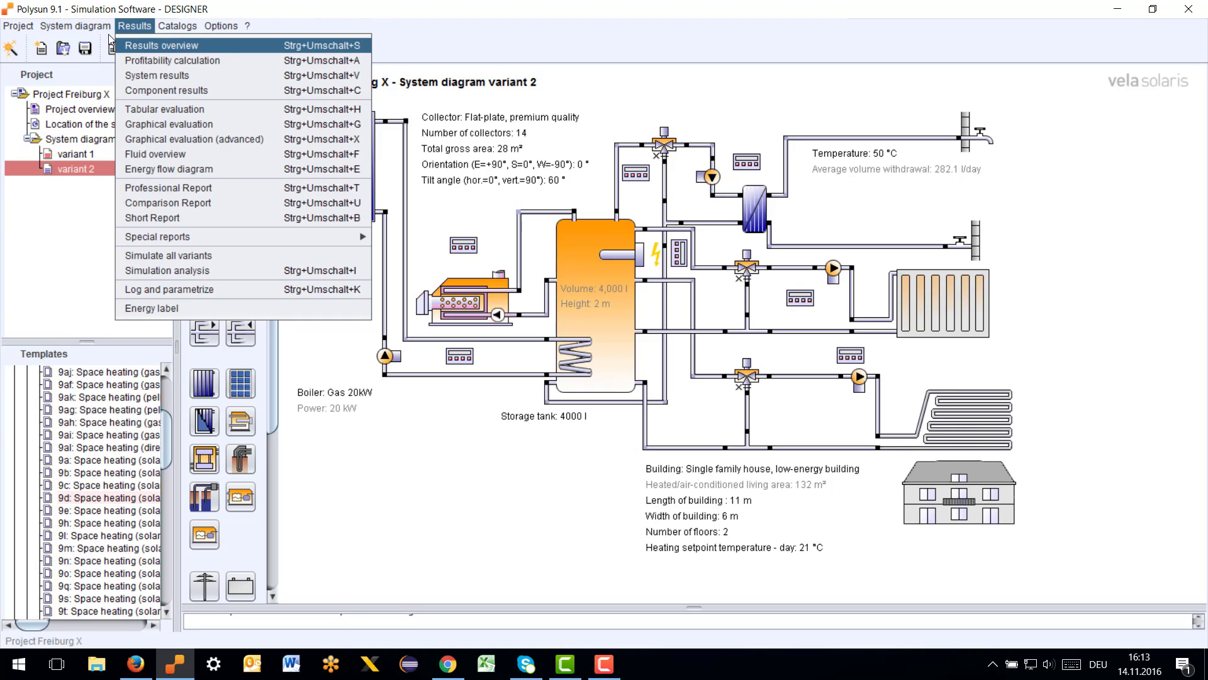
click(138, 49)
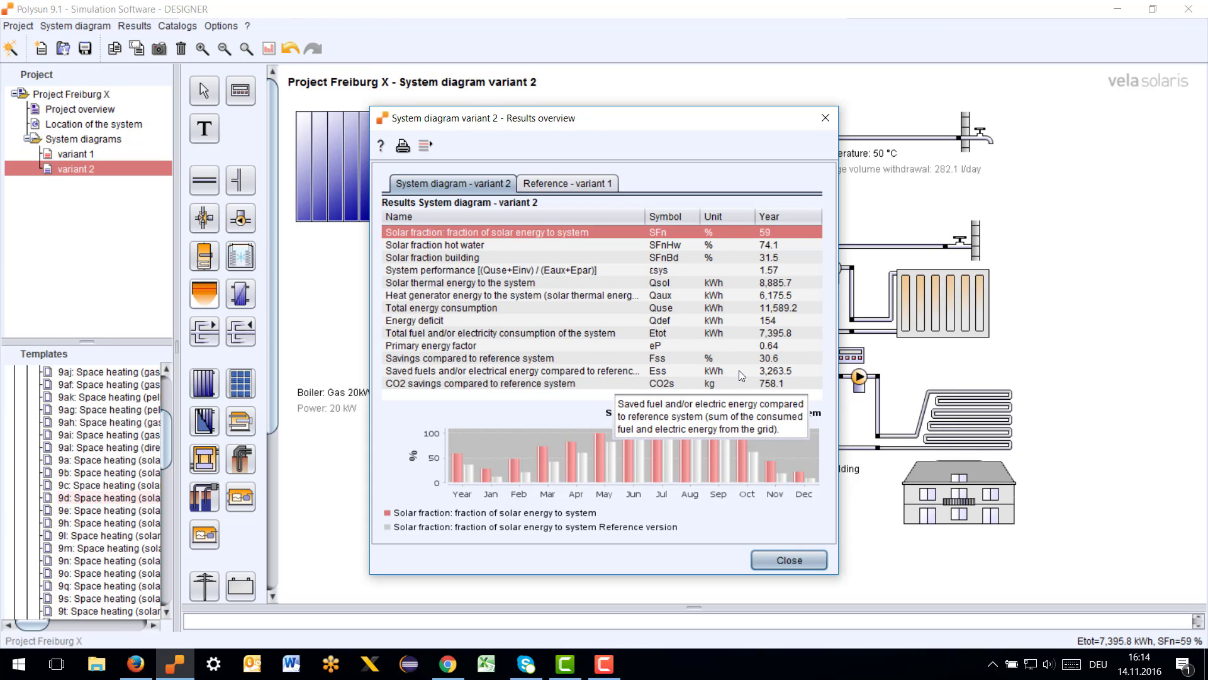
click(804, 372)
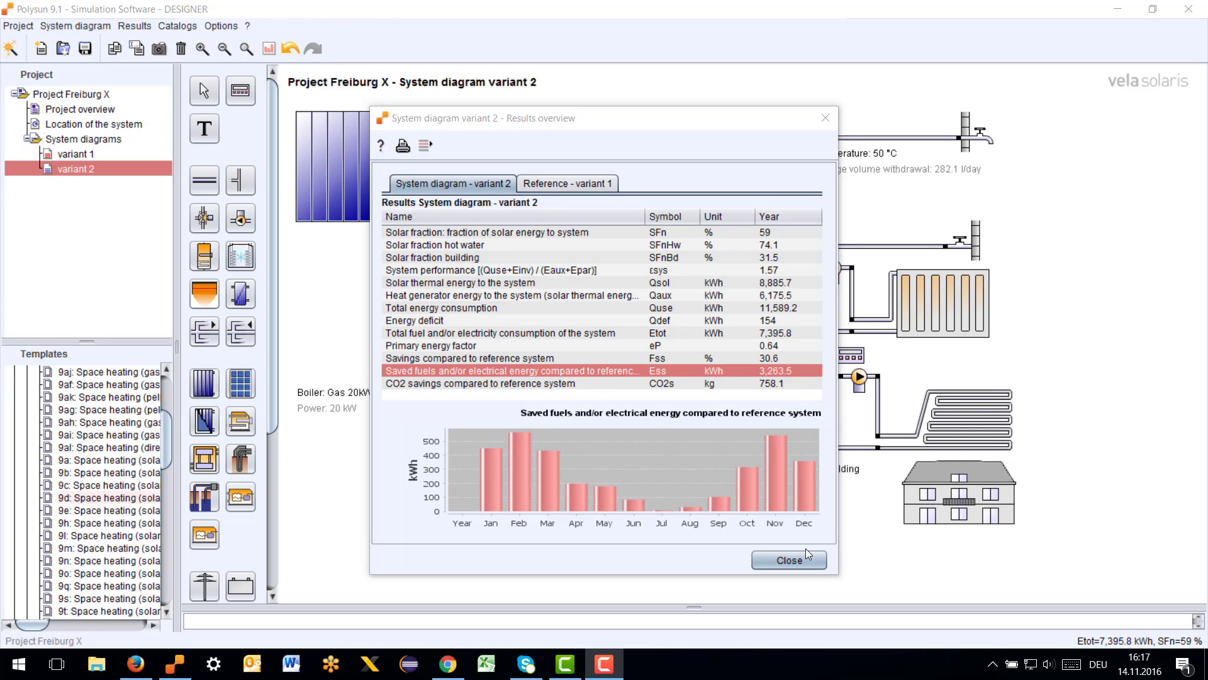
click(794, 562)
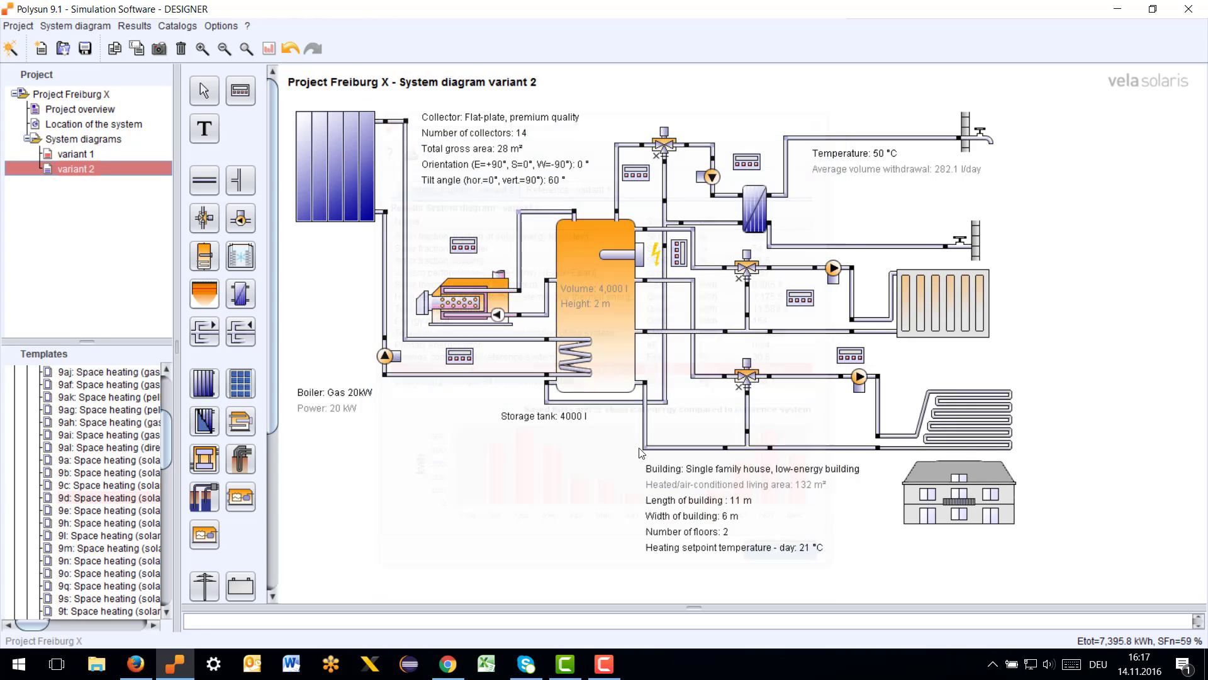
Step: Review the time period, interest and energy price conditions in variant 2's profitability calculation, and close it without changes
click(133, 26)
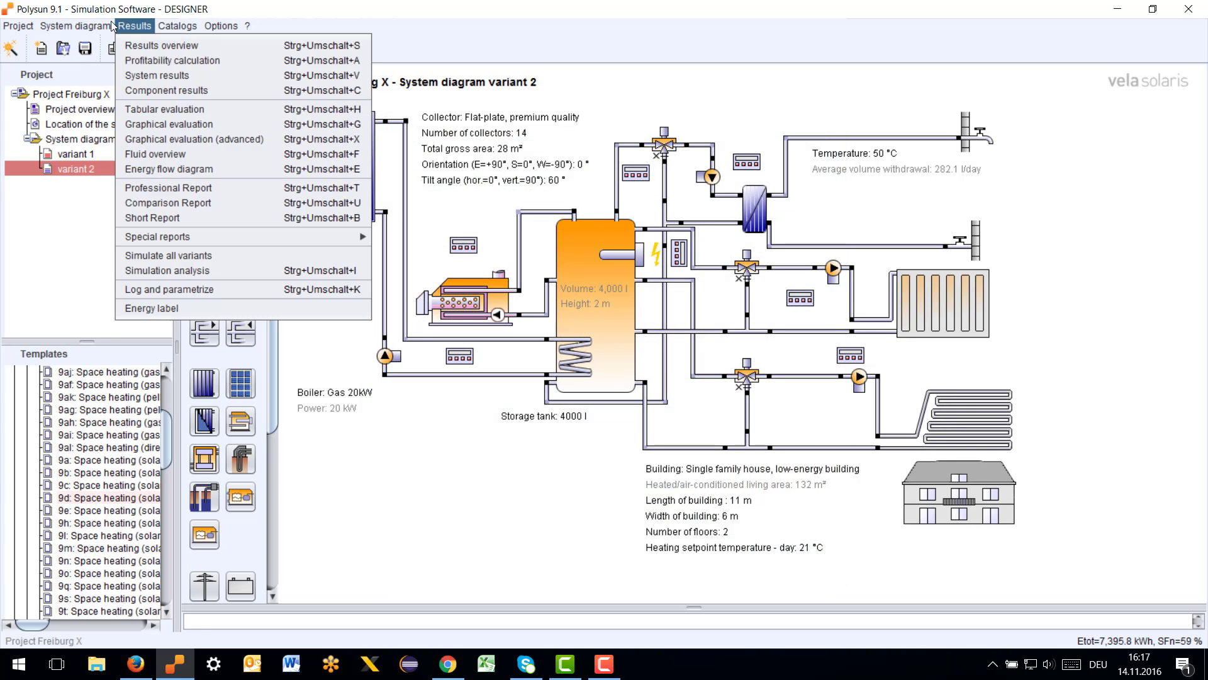
click(156, 60)
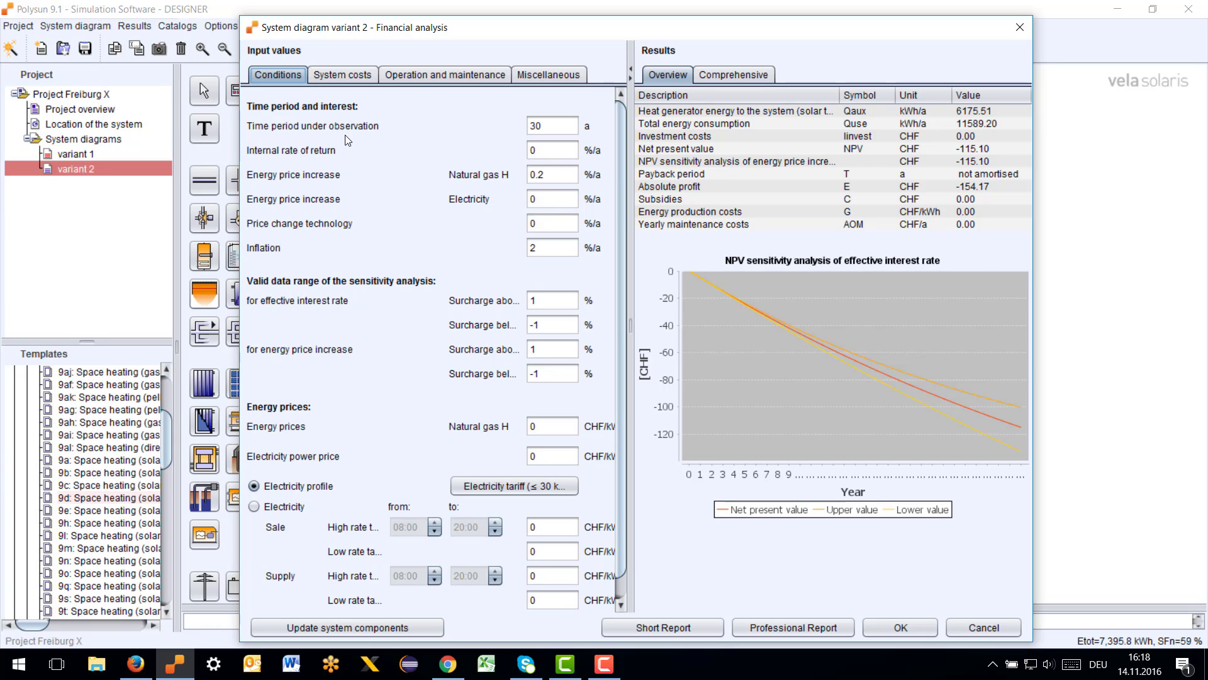
mouse_move(323, 151)
mouse_move(392, 200)
drag(587, 30, 560, 21)
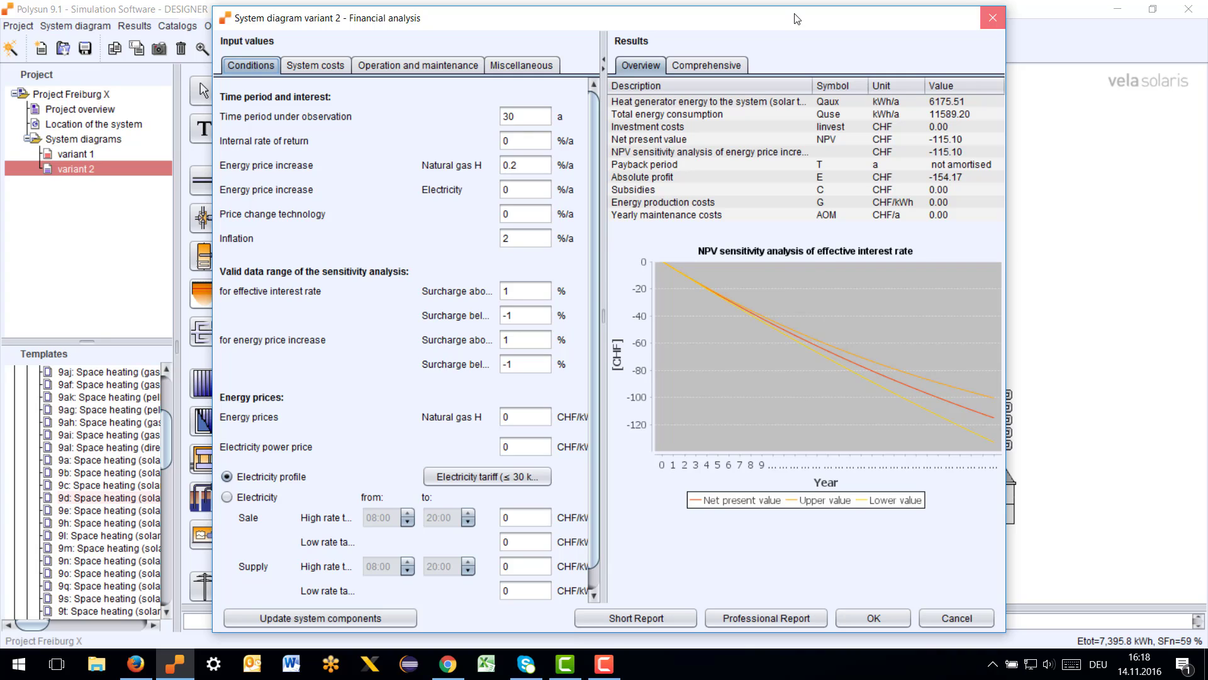
click(993, 19)
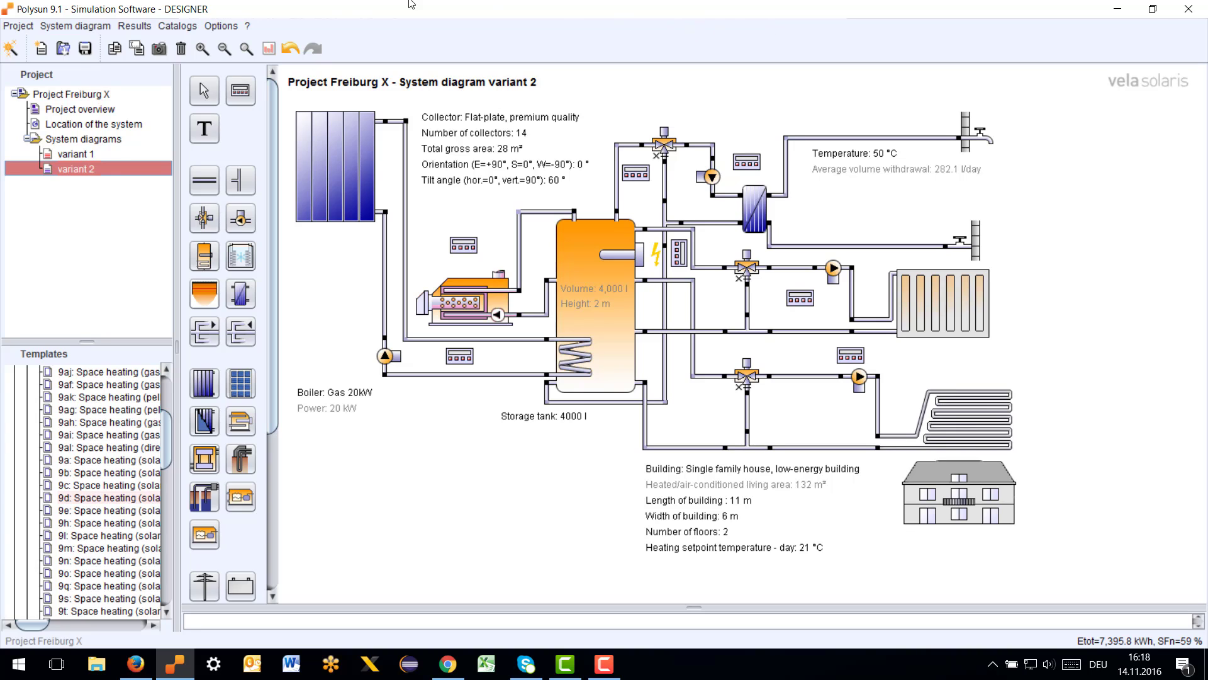
Step: Generate the Professional Report for variant 2 as a PDF document
click(133, 27)
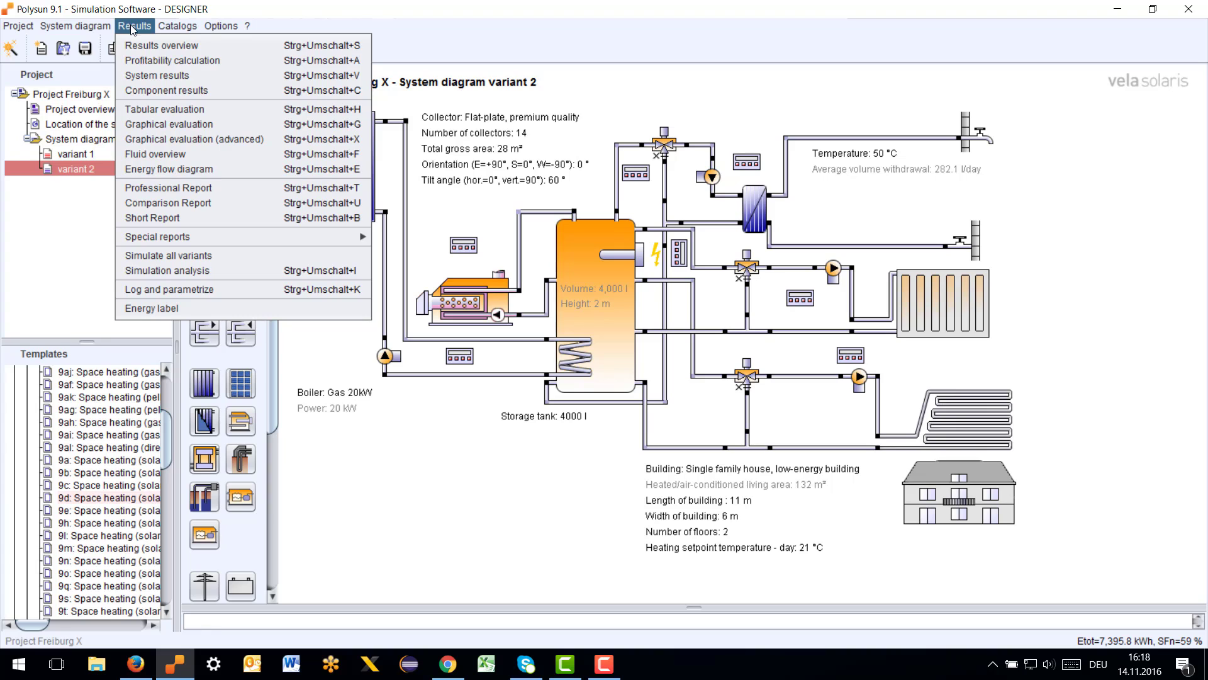
click(146, 190)
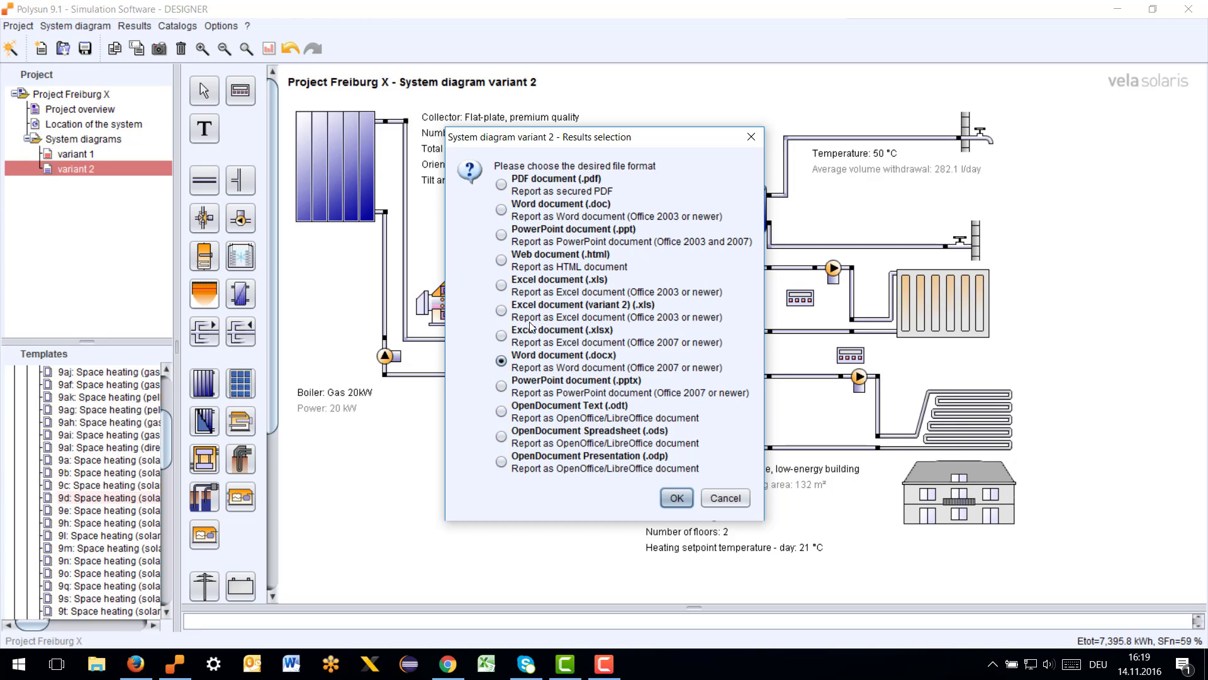
click(500, 184)
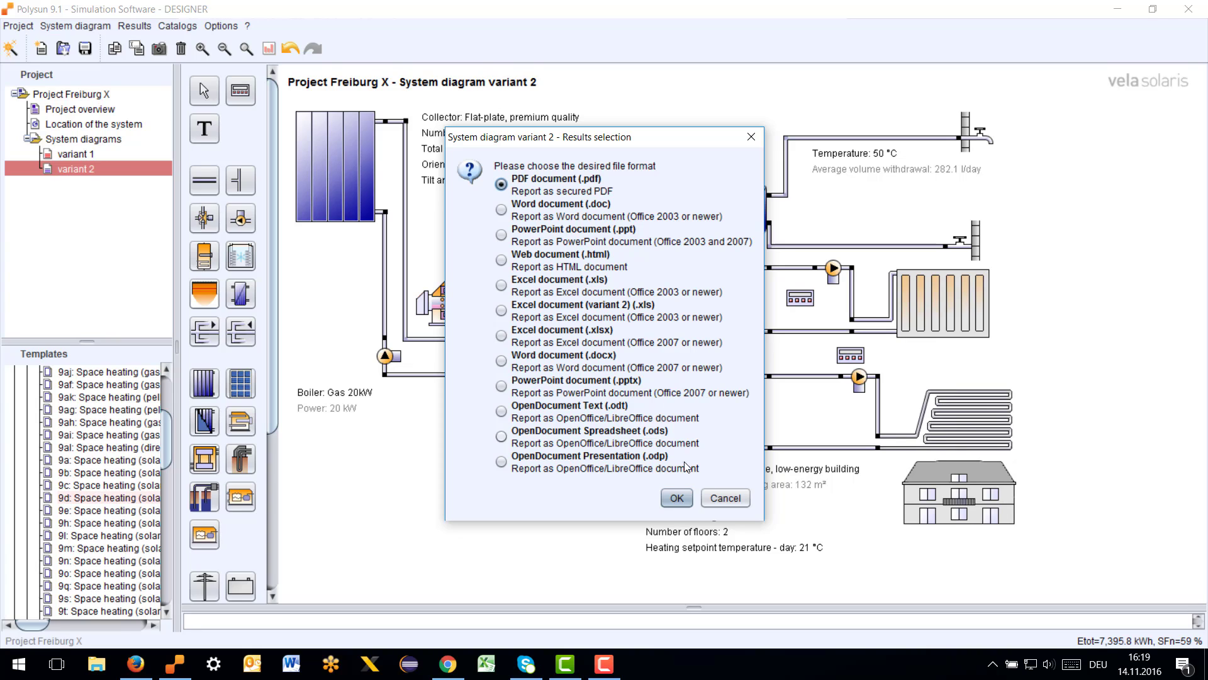
click(677, 498)
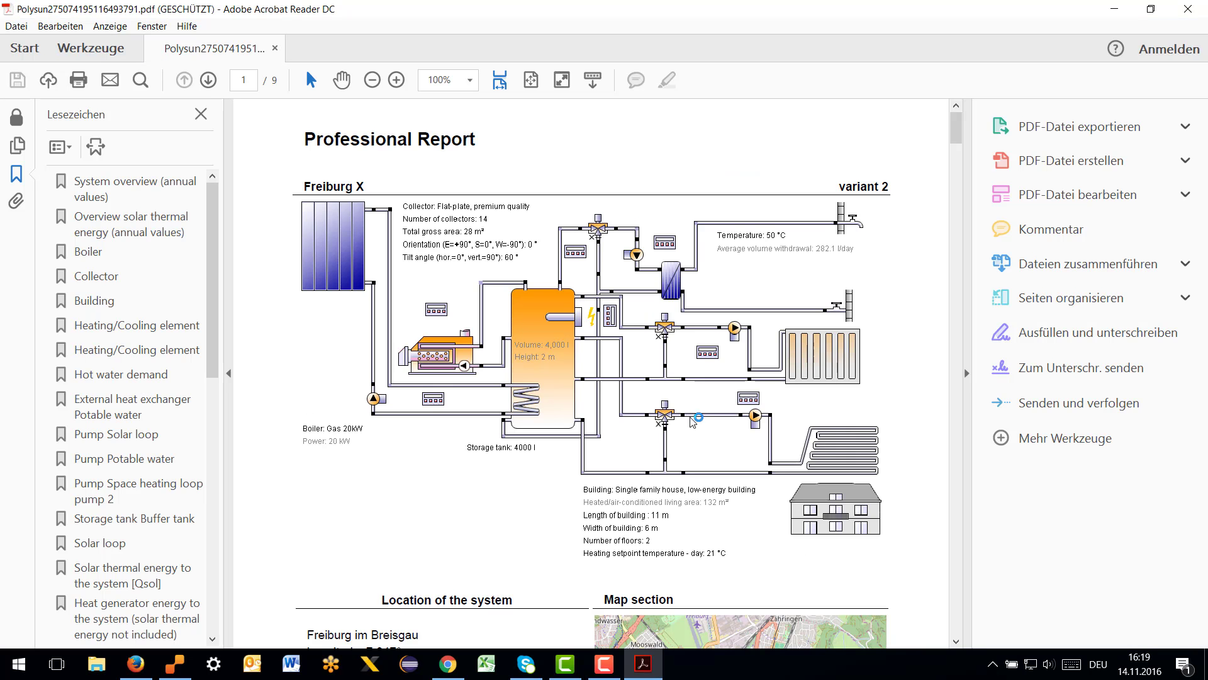
Step: Review the PDF report's project heading, location, comments, annual system and solar values and the collector temperature chart, and close the report
click(201, 114)
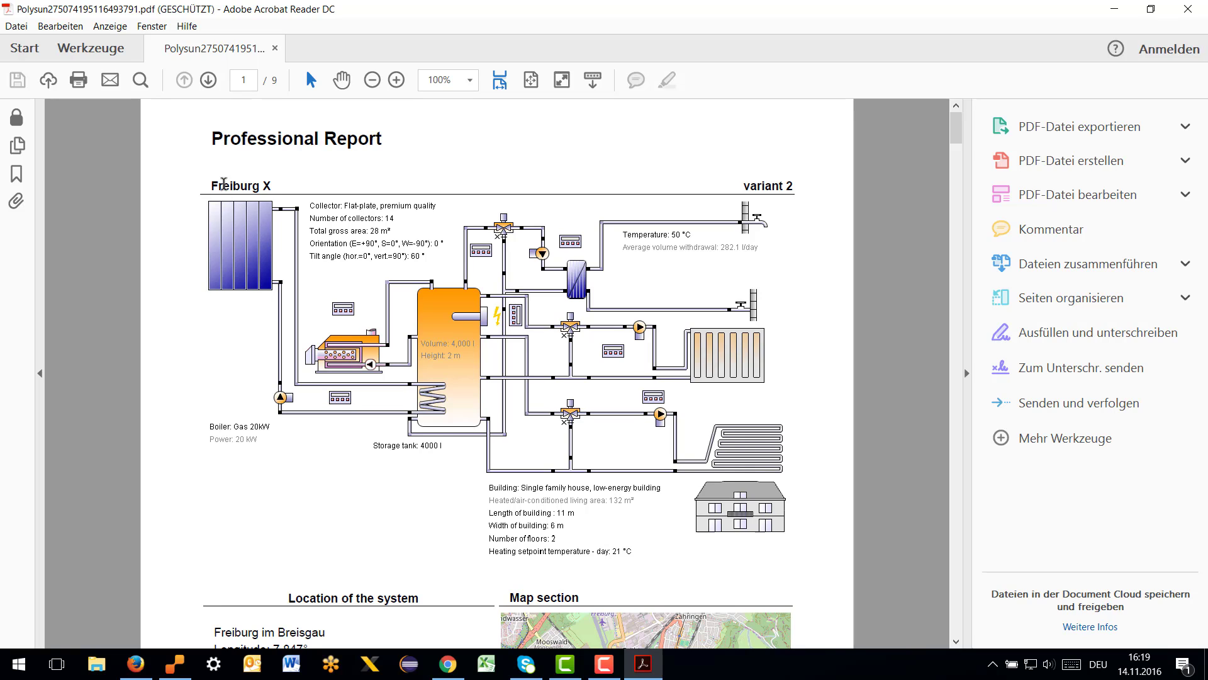
drag(211, 184, 274, 185)
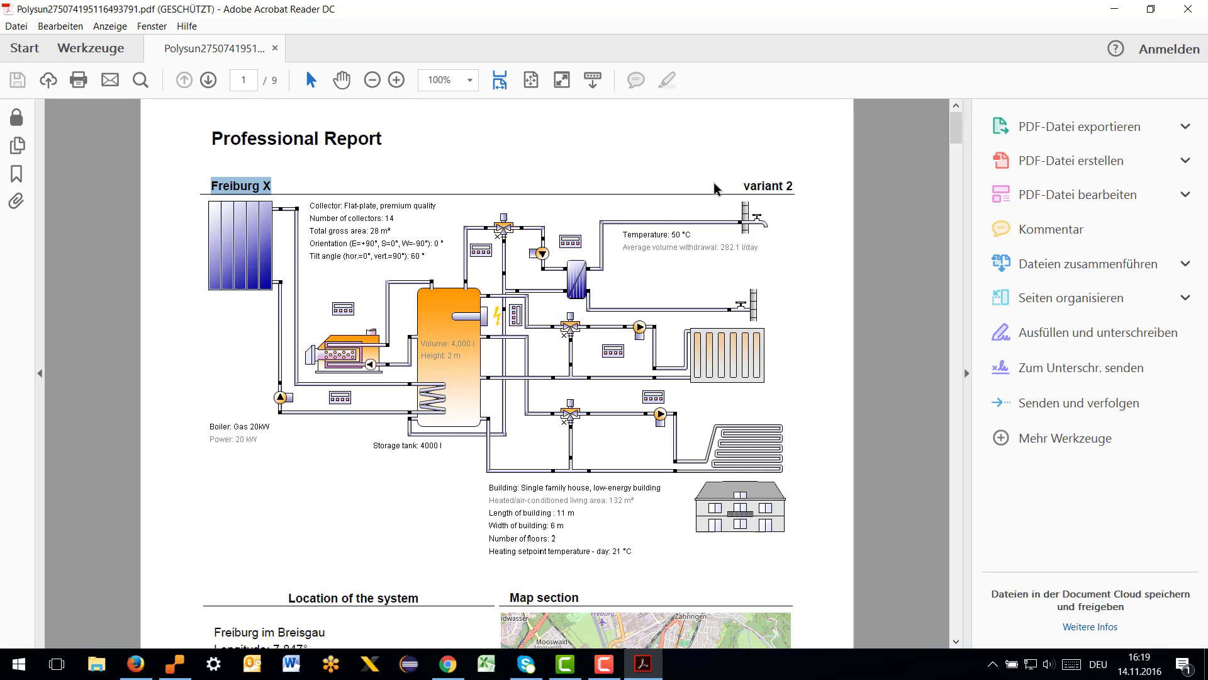
drag(742, 184, 811, 184)
scroll(667, 241, down, 2)
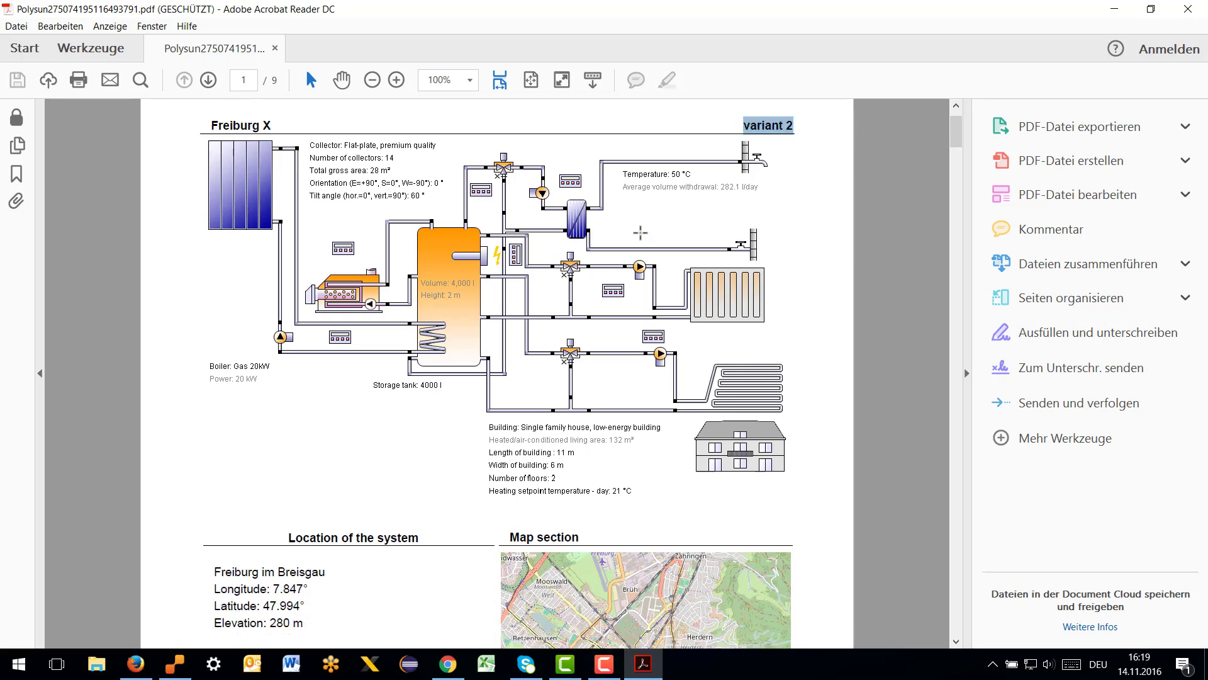
scroll(640, 233, down, 10)
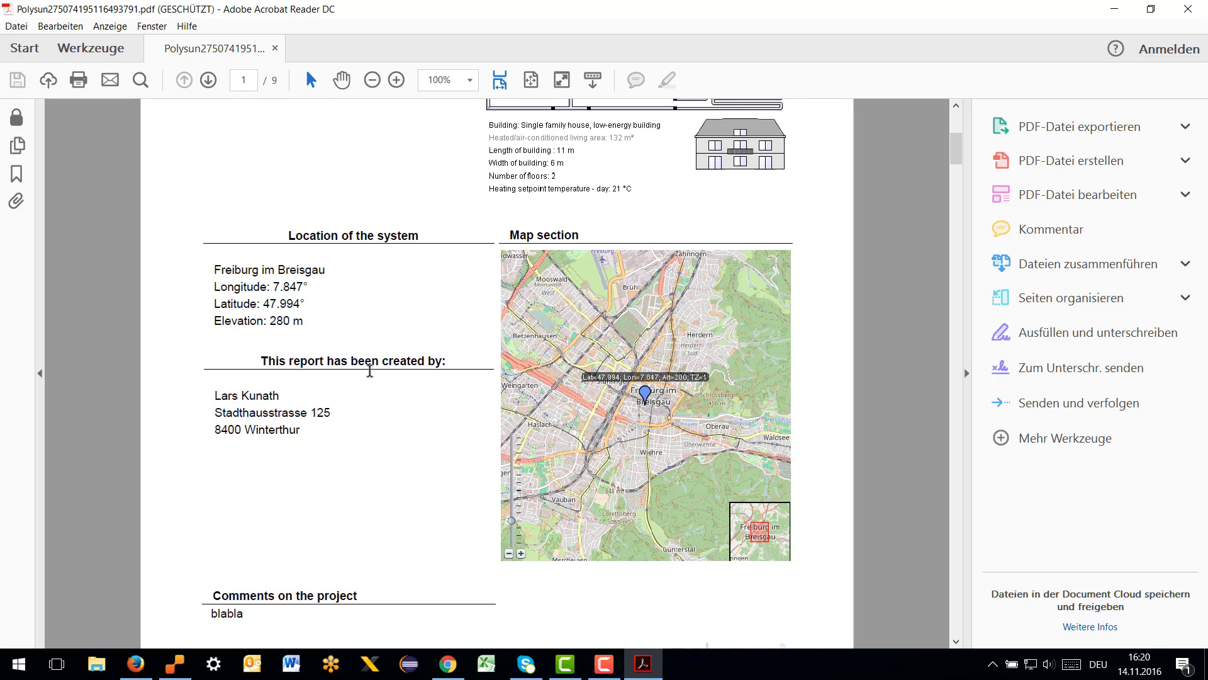
scroll(369, 370, down, 1)
scroll(408, 352, down, 7)
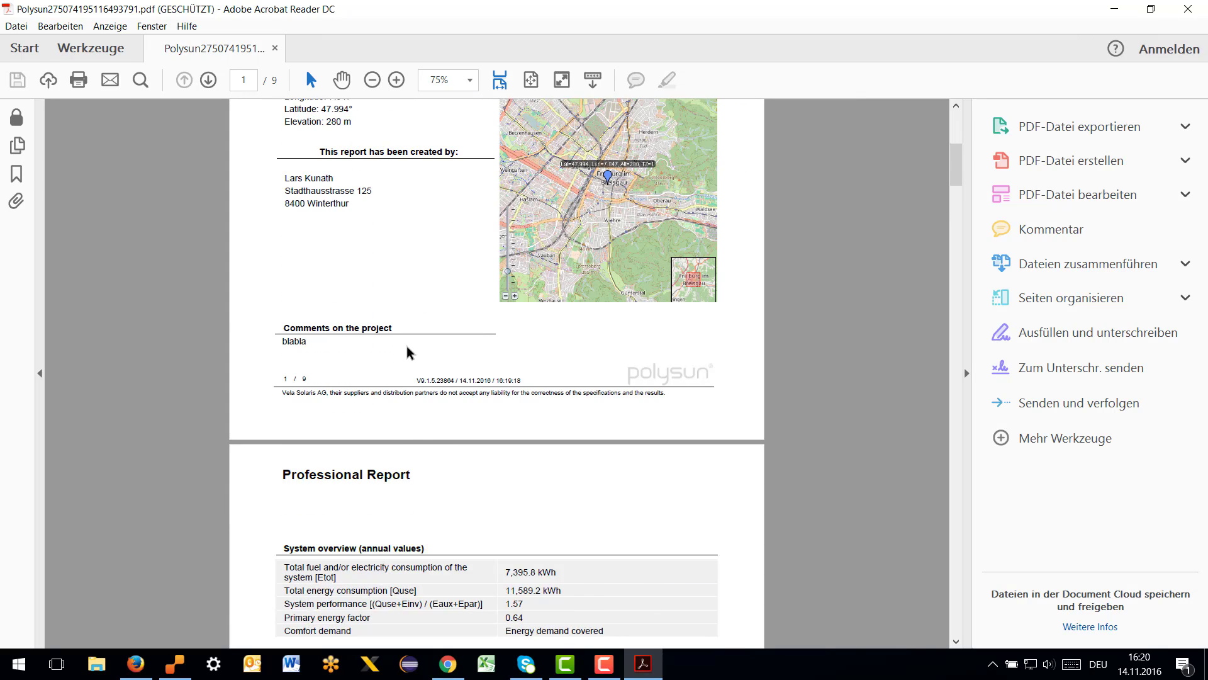
scroll(407, 350, down, 5)
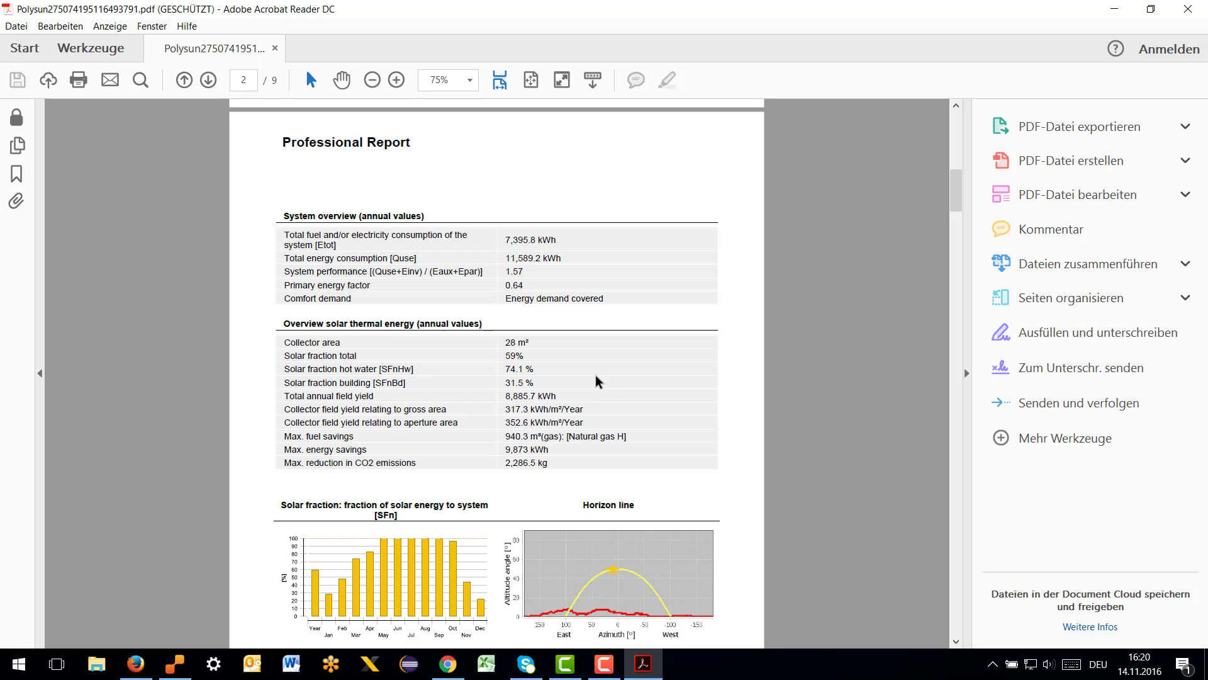
drag(955, 180, 962, 497)
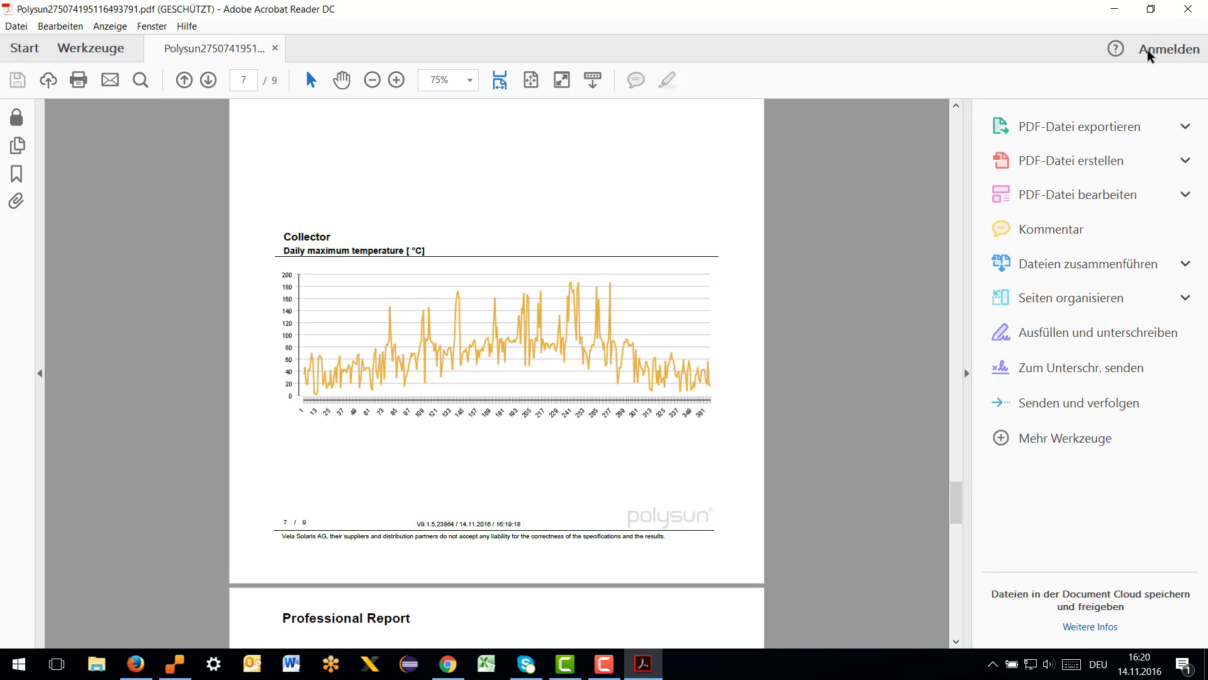
click(1187, 13)
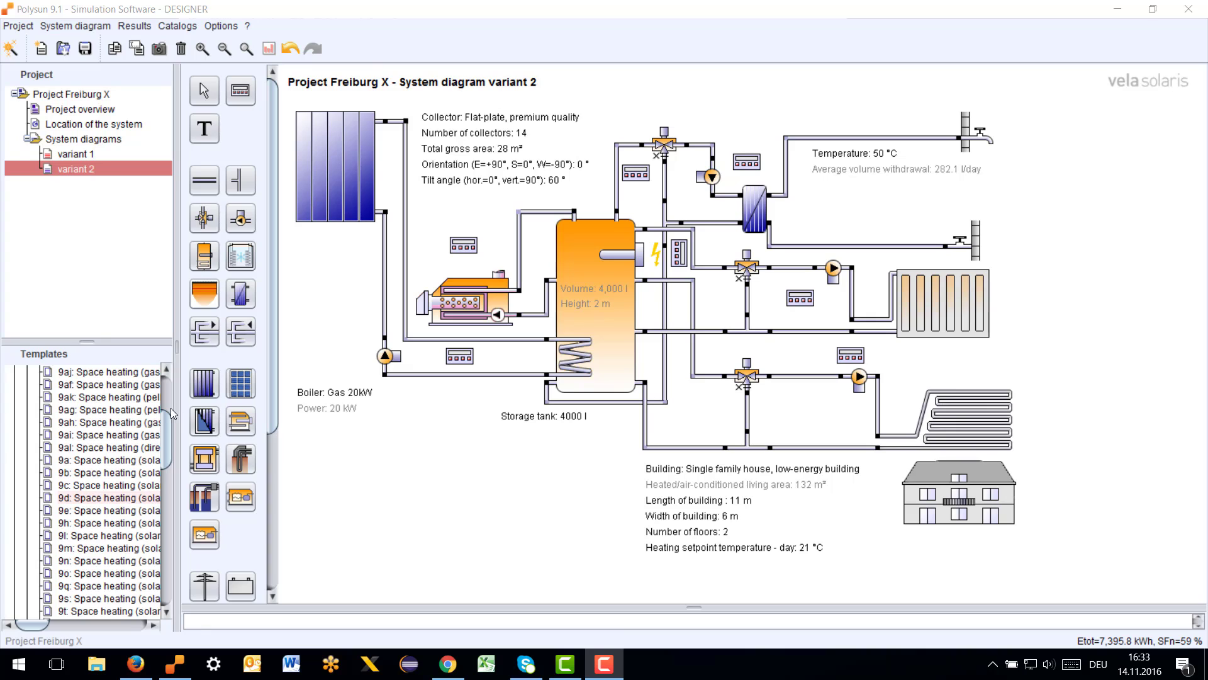
Step: Add template 25a, Space heating (heat pump + ground-source loop + solar thermal), to the project as a system diagram named variant 3
drag(170, 408, 137, 313)
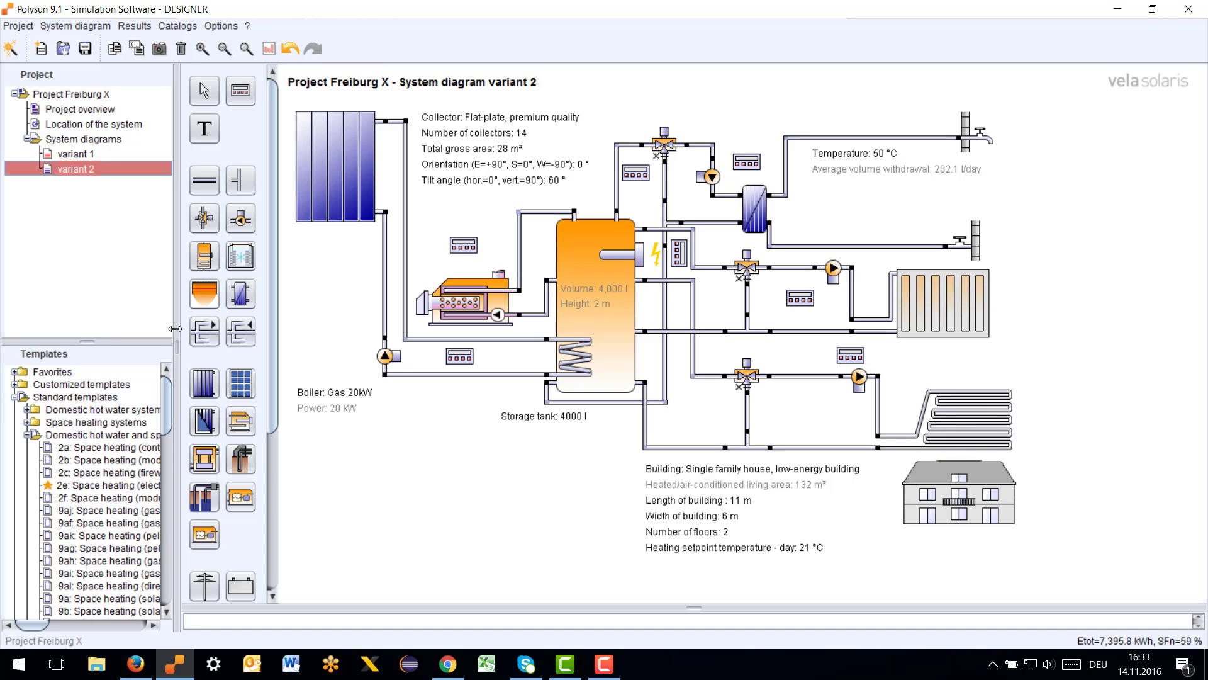
drag(179, 322, 276, 323)
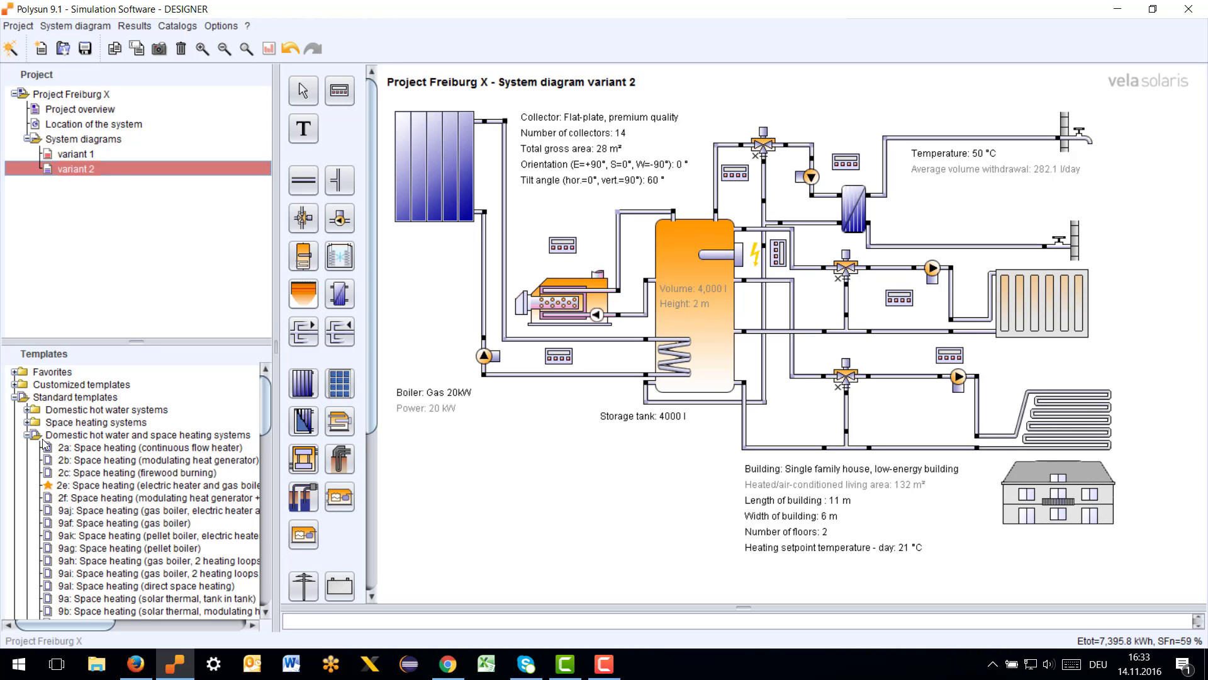
mouse_move(62, 453)
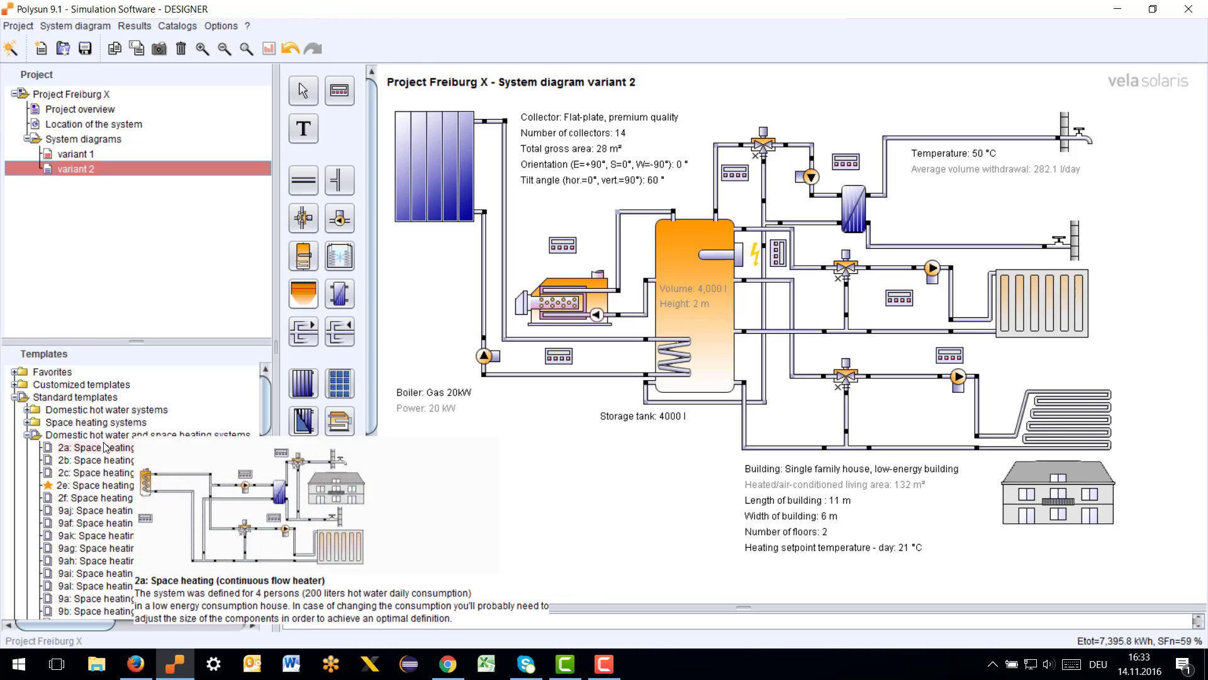
scroll(96, 450, down, 5)
scroll(95, 459, down, 10)
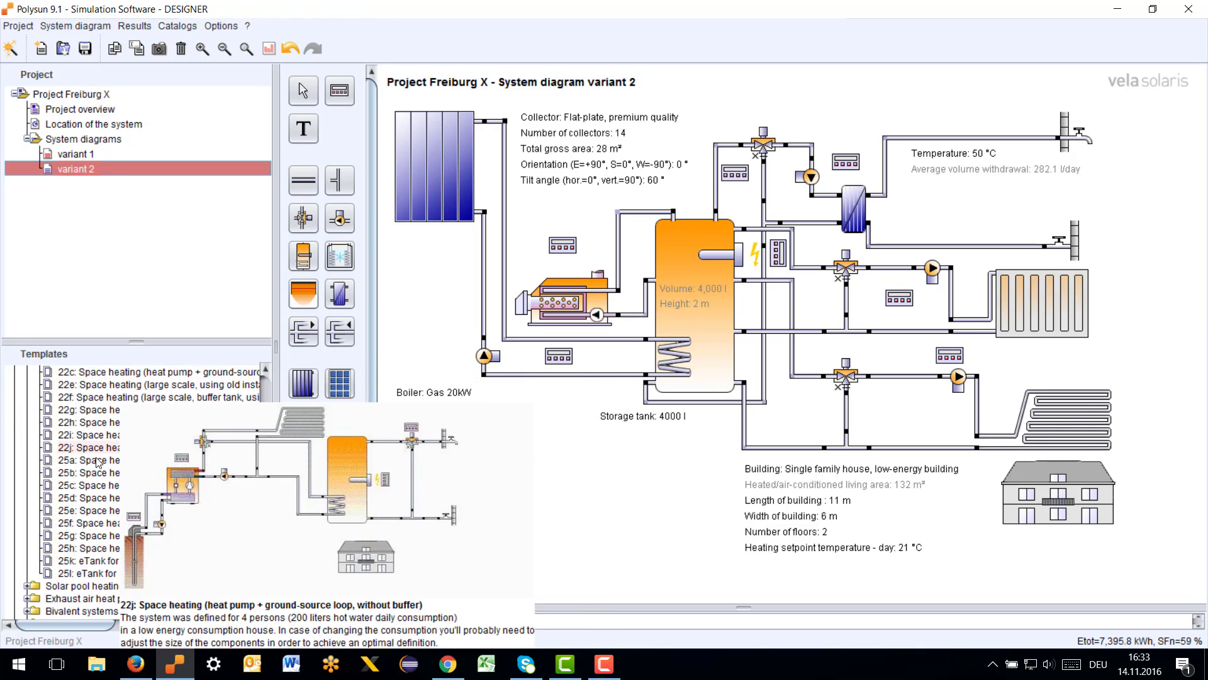
mouse_move(79, 465)
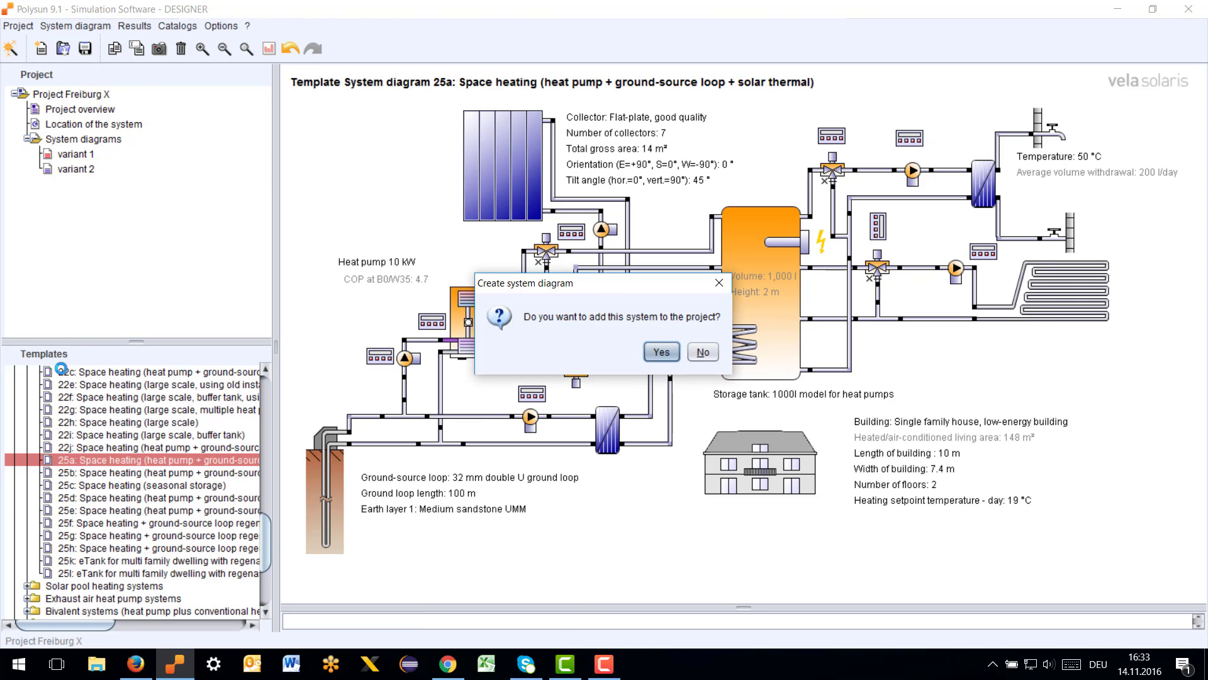
key(Return)
text(var)
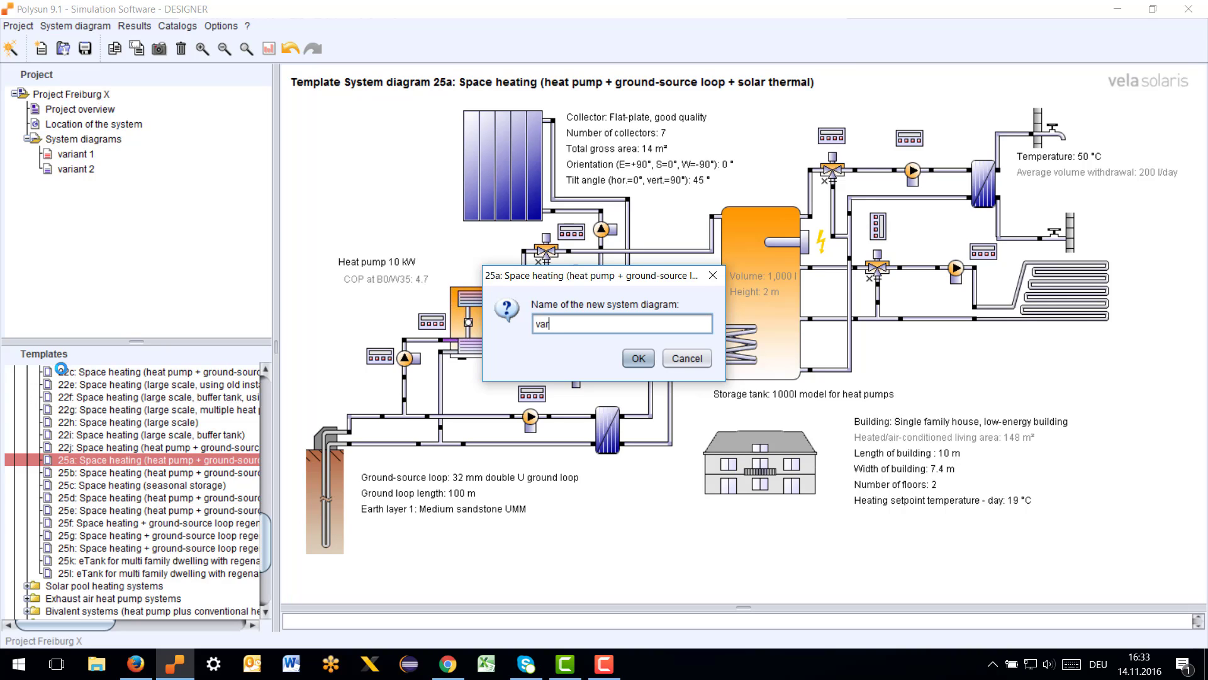
text(iant 3)
key(Return)
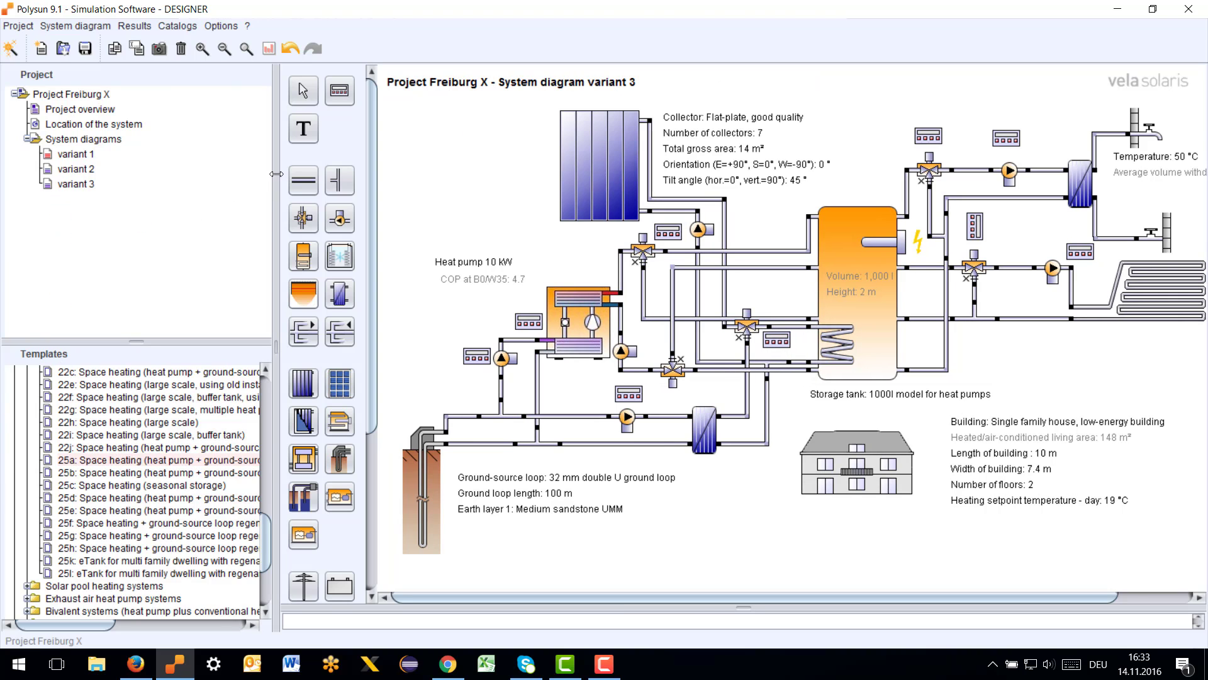
drag(277, 174, 143, 174)
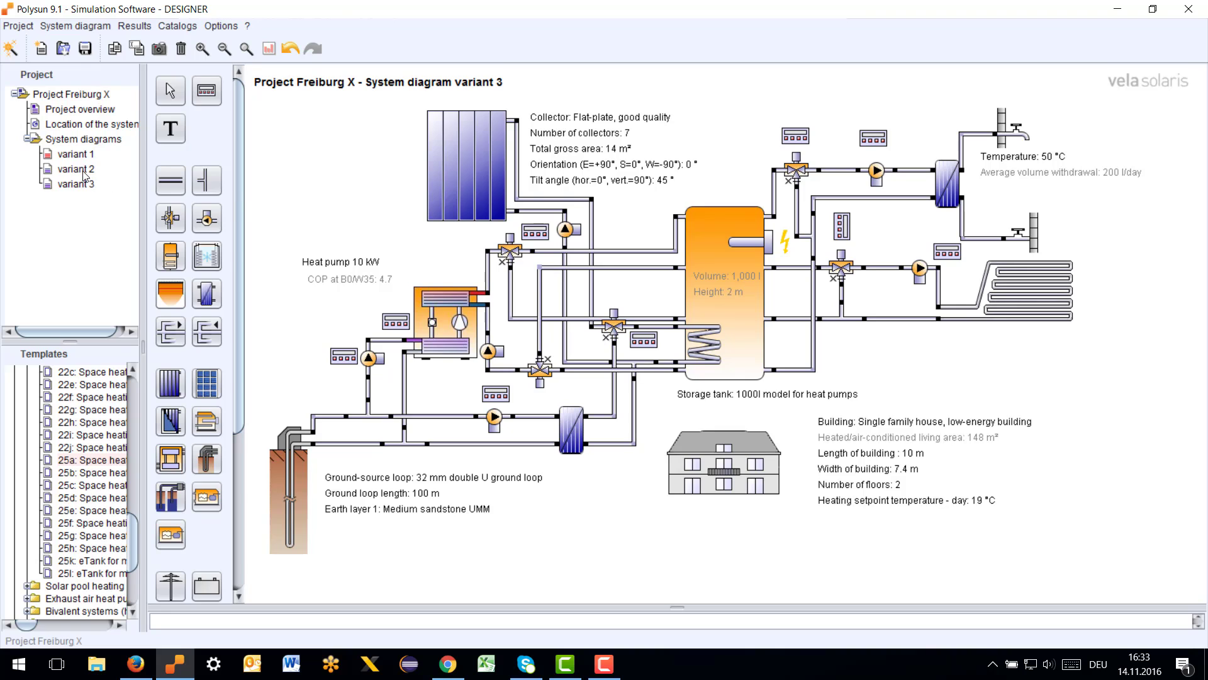
Step: Copy variant 2's hot water demand parameters to variant 3 only, leaving variant 1 out
click(82, 171)
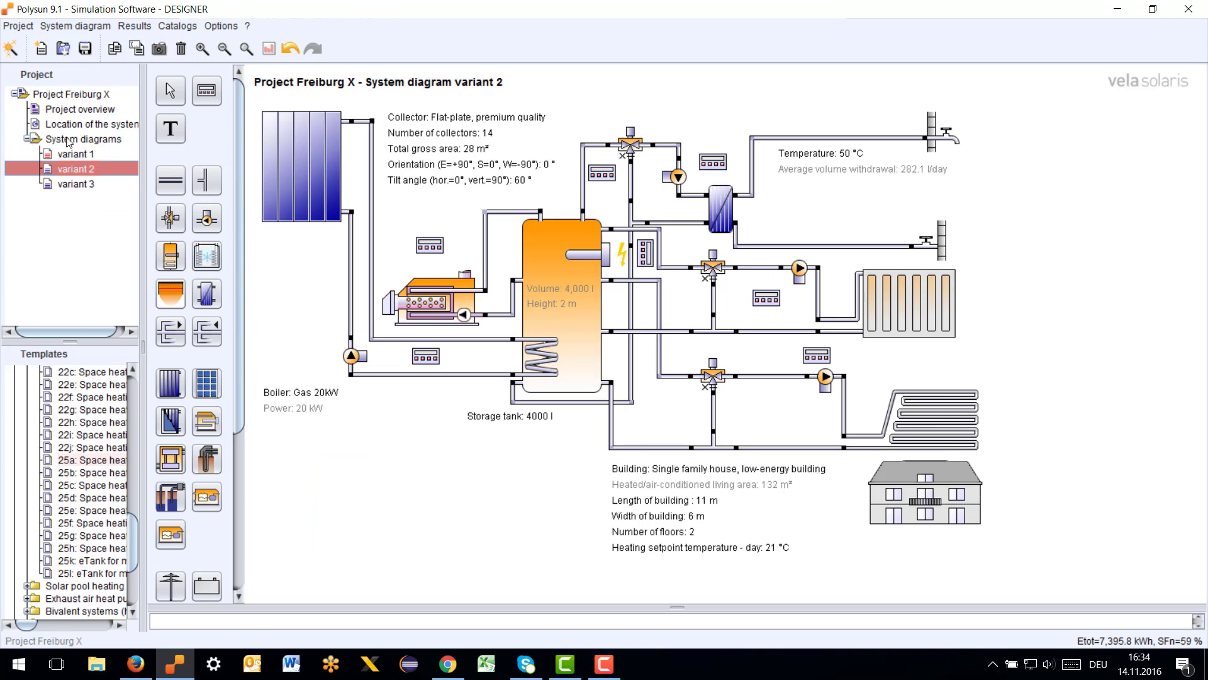
double_click(952, 138)
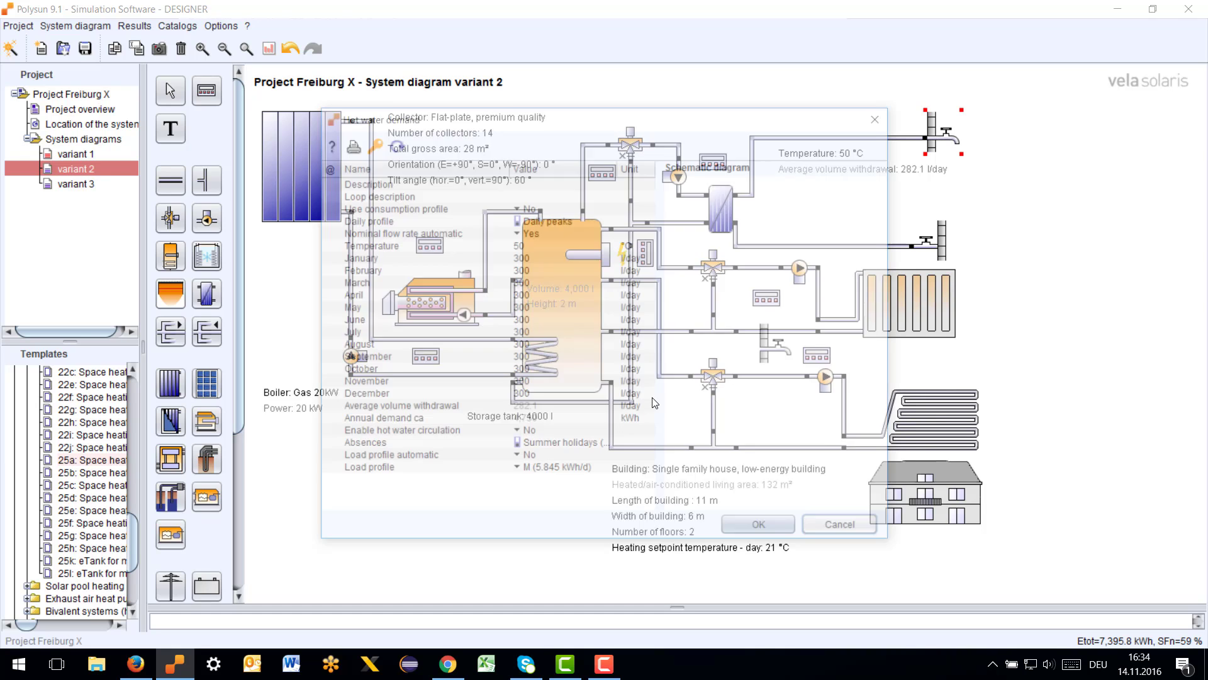
click(755, 530)
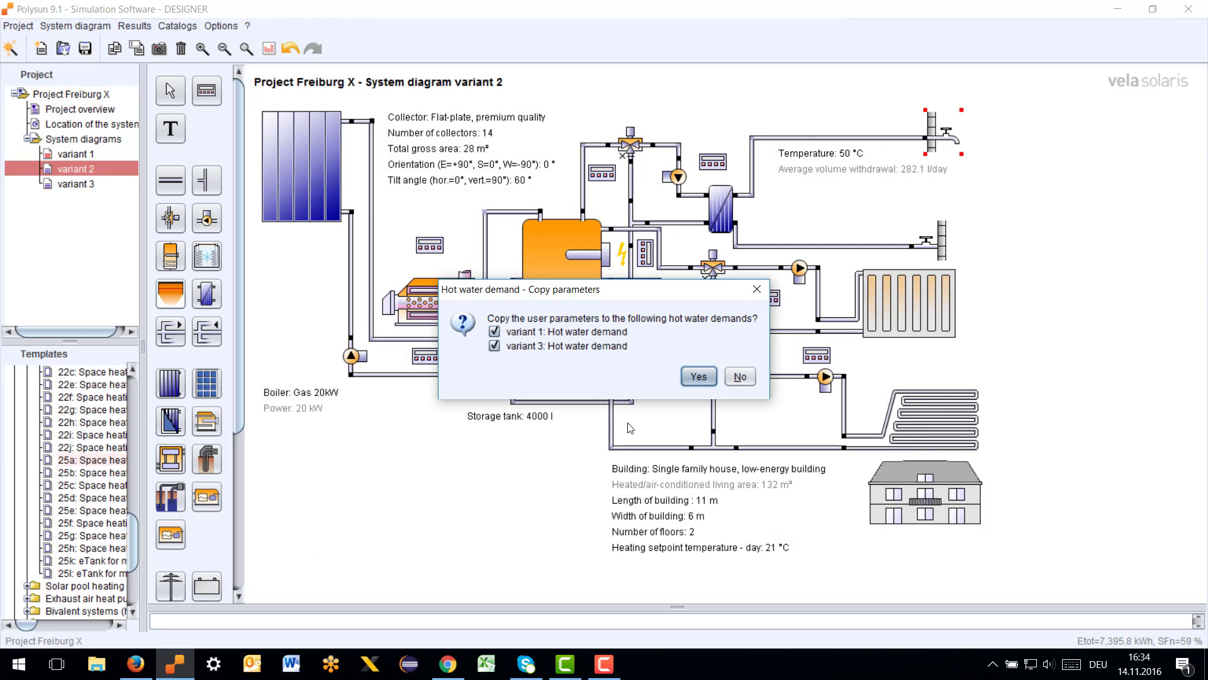
click(559, 345)
click(699, 377)
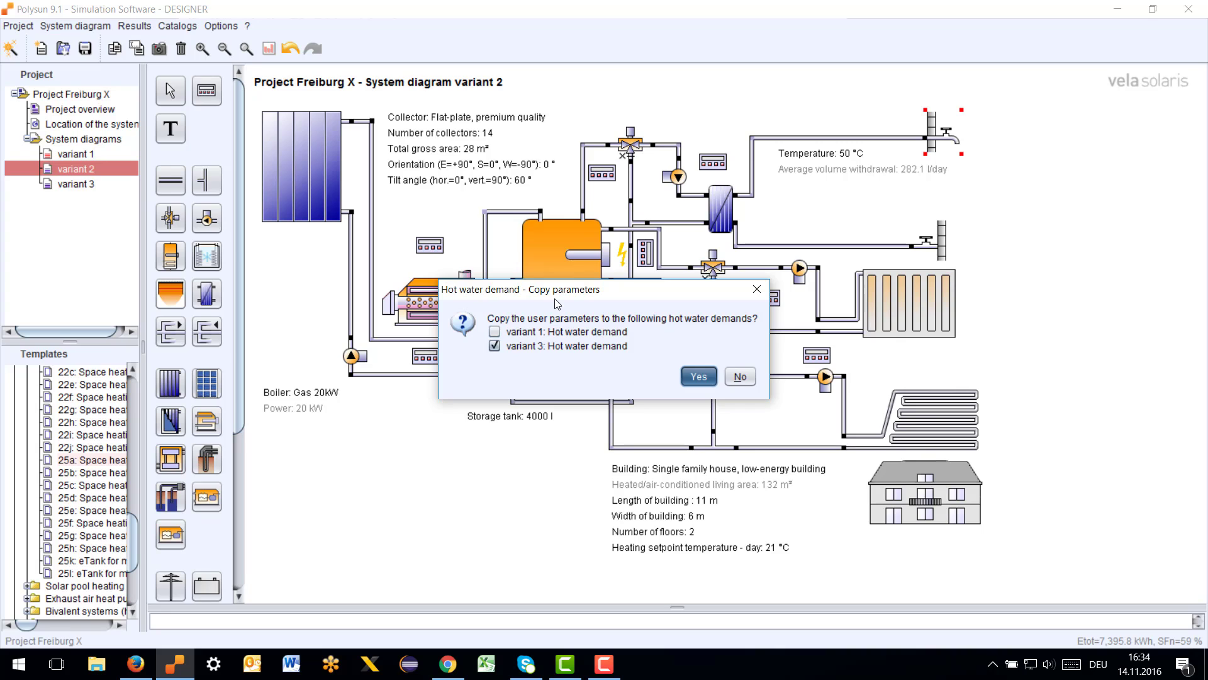
Step: Copy the building parameters of variant 2 to the building in variant 3
click(912, 472)
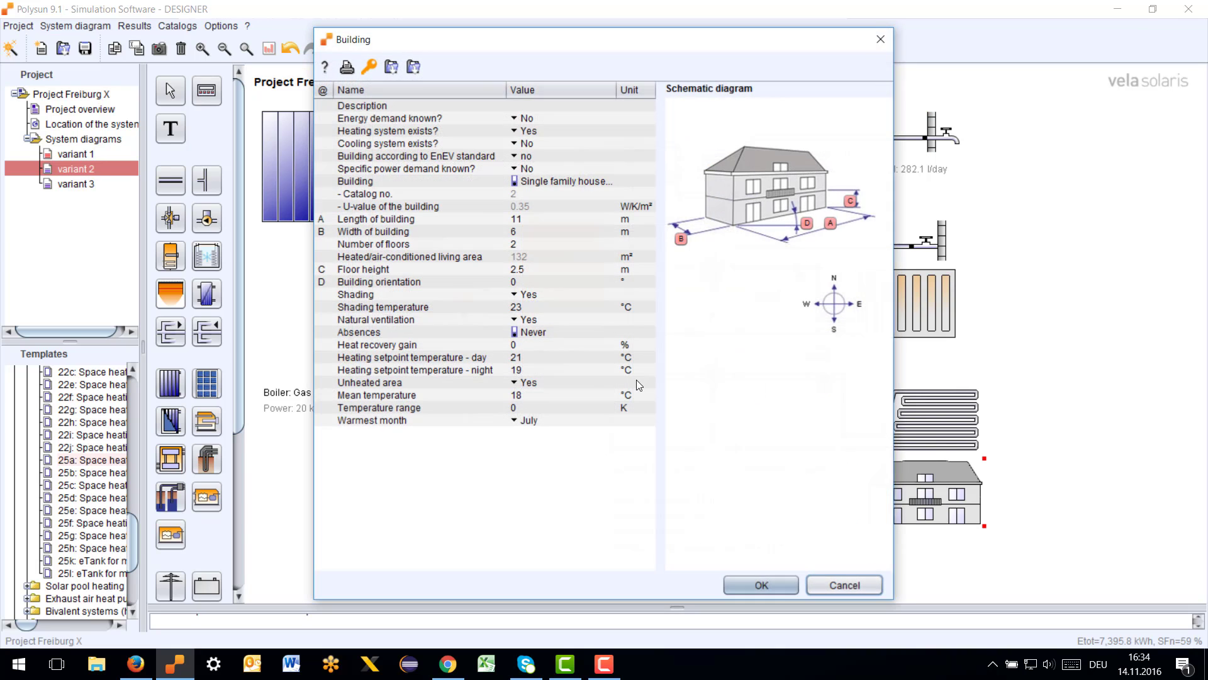
click(746, 585)
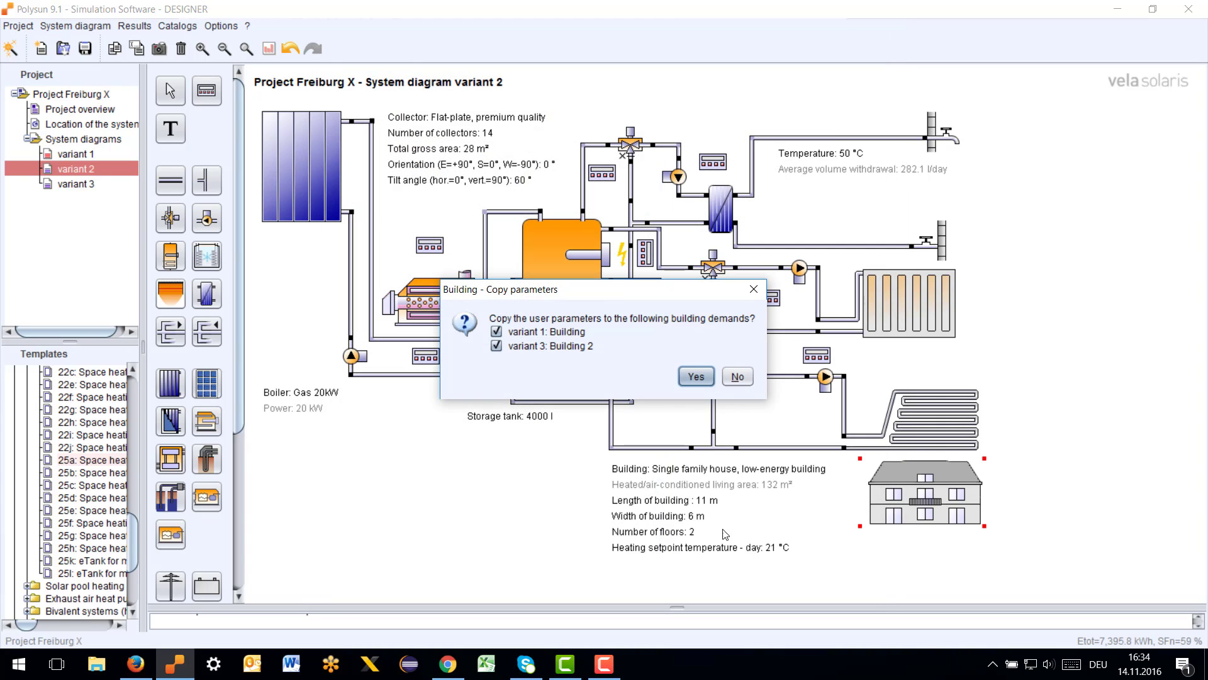
click(578, 347)
click(696, 376)
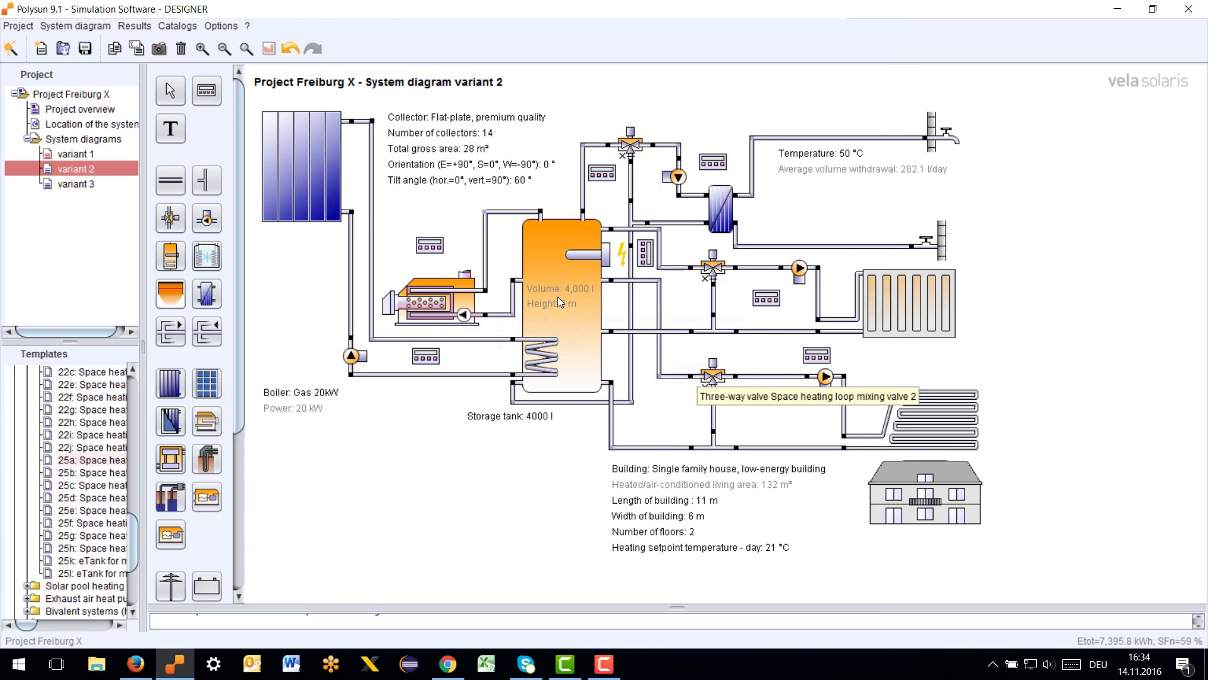
Step: Replace variant 3's heat pump with the Heat pump 20 kW model from the heat pump catalog
click(79, 186)
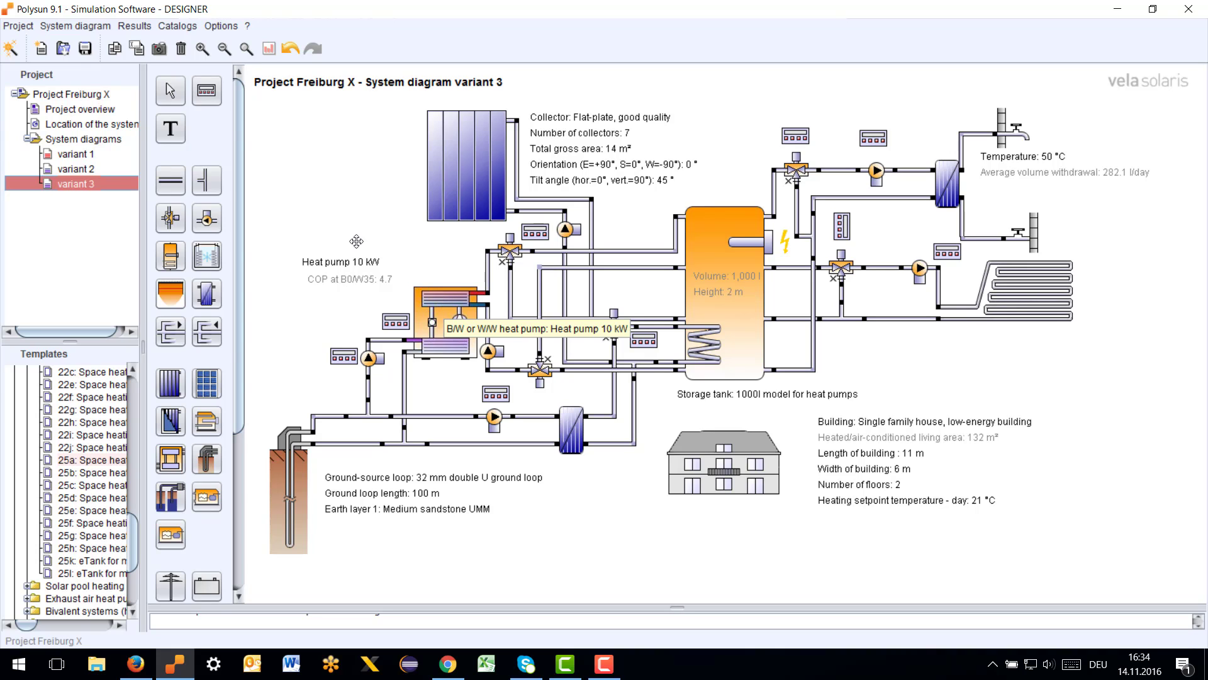
click(445, 301)
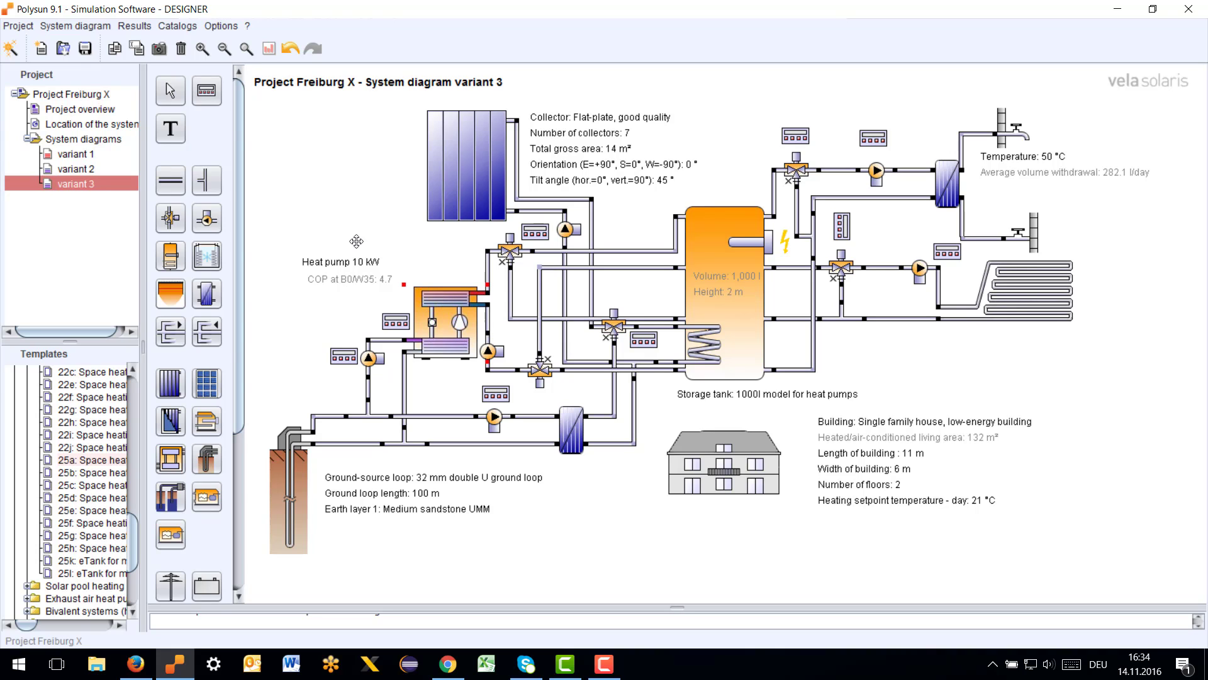
double_click(445, 302)
click(533, 310)
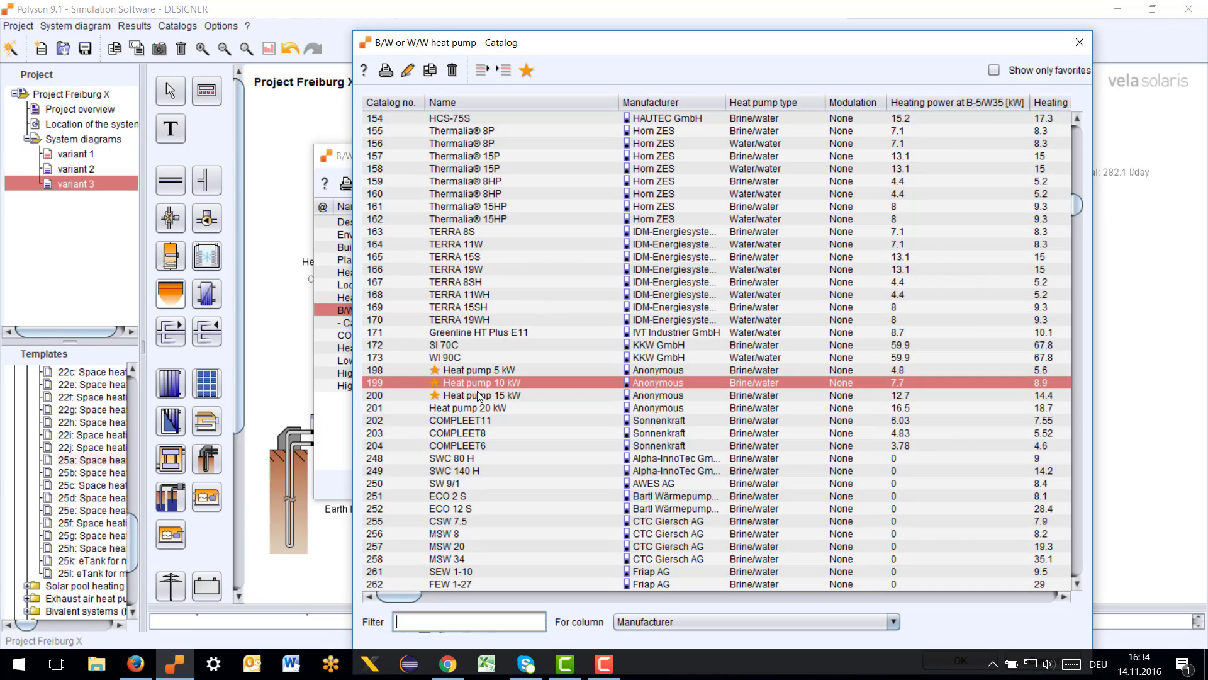
click(457, 409)
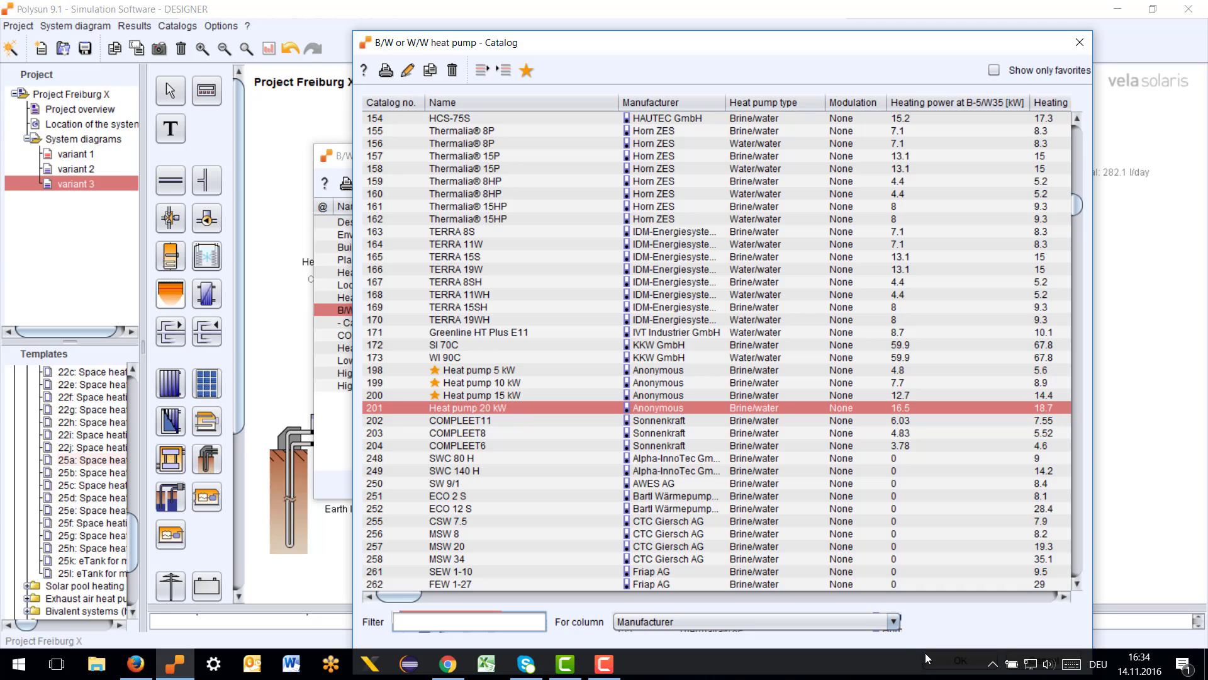
drag(721, 49, 677, 30)
key(Return)
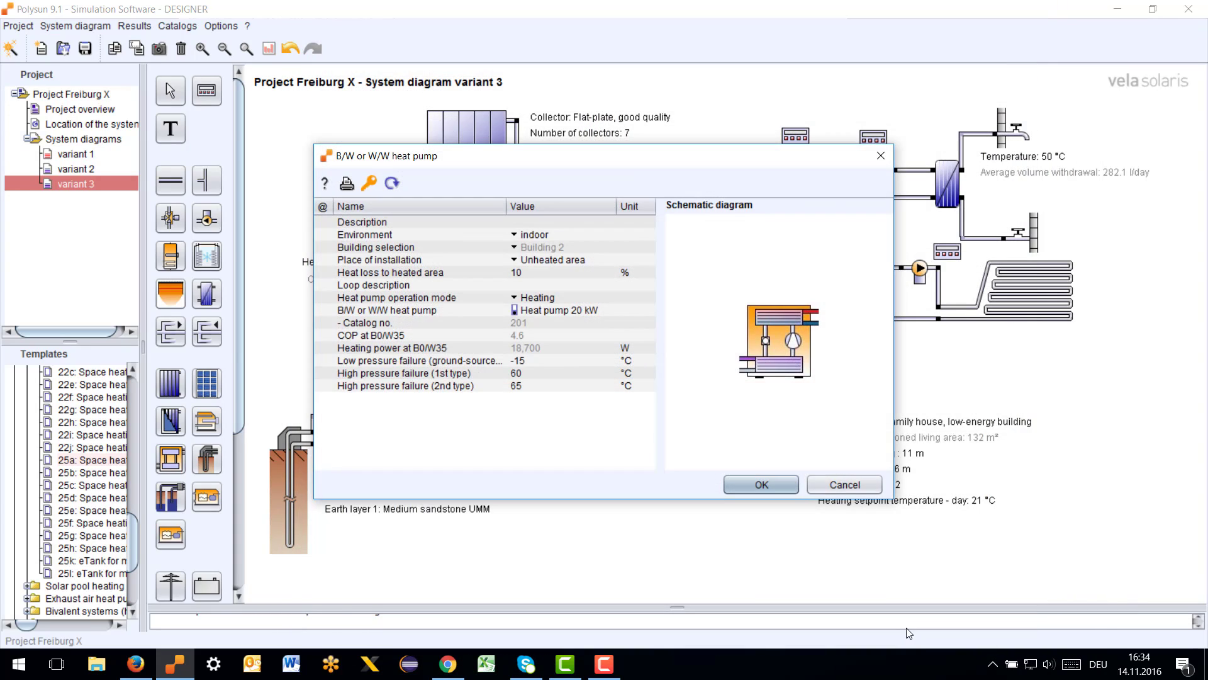
key(Return)
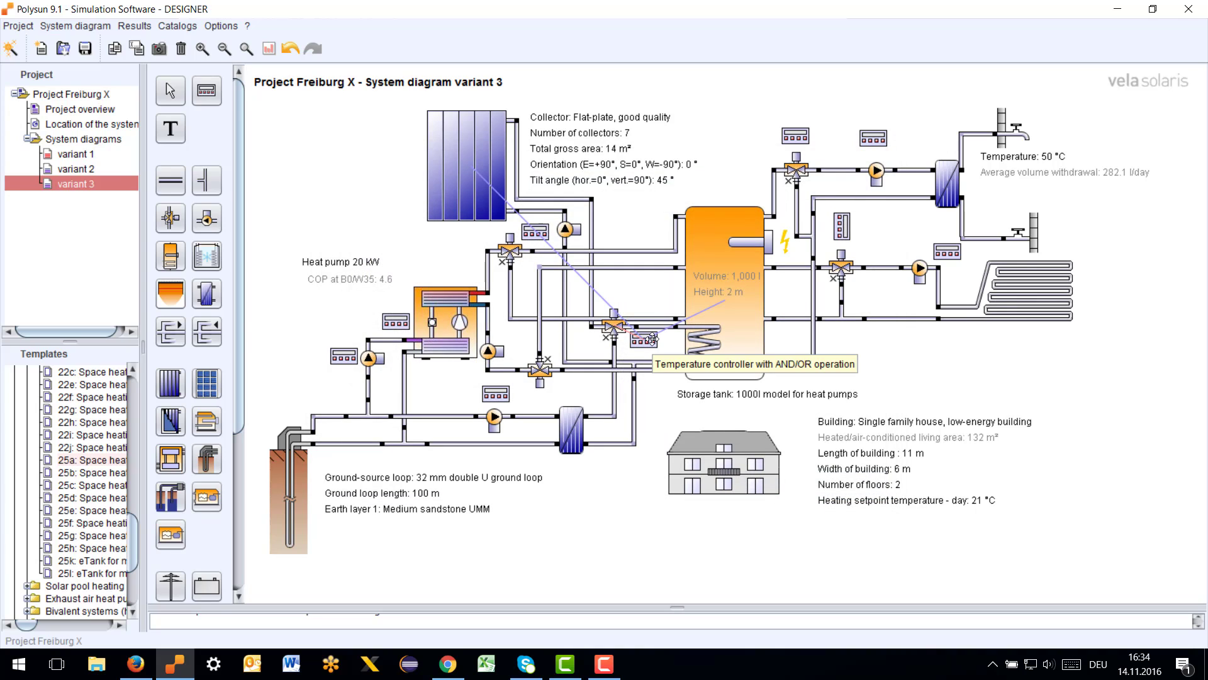
Step: Set variant 3's collector field to 14 collectors with a tilt angle of 60°
click(458, 154)
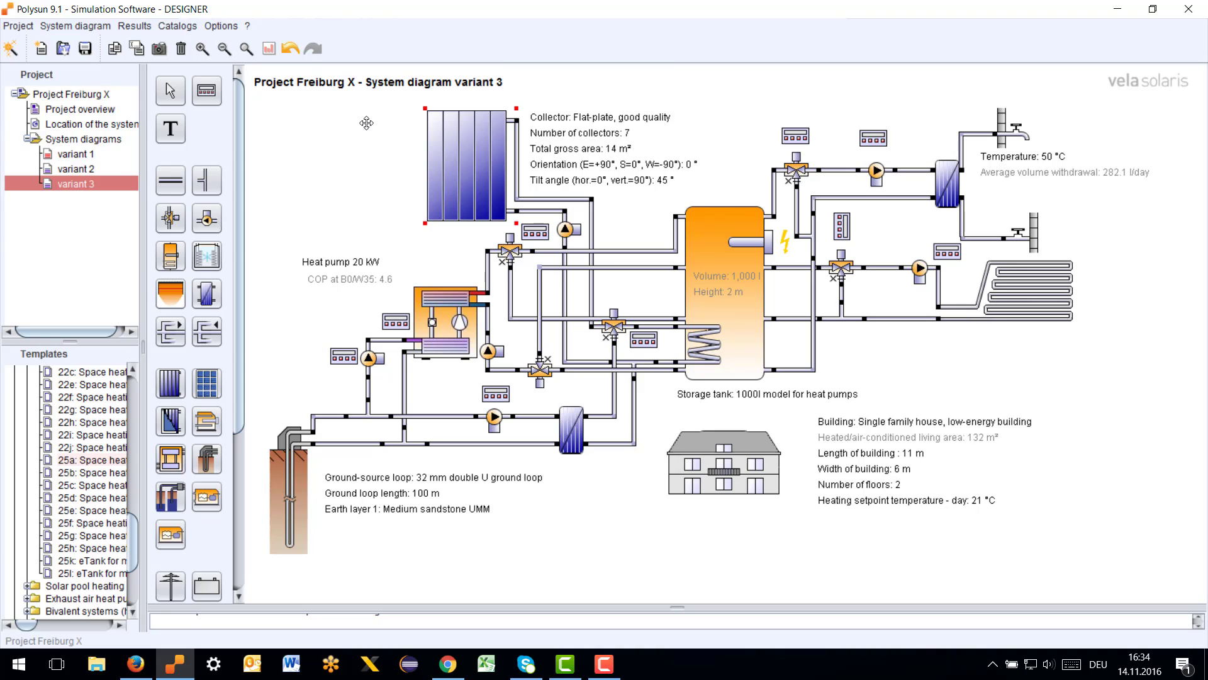
double_click(457, 153)
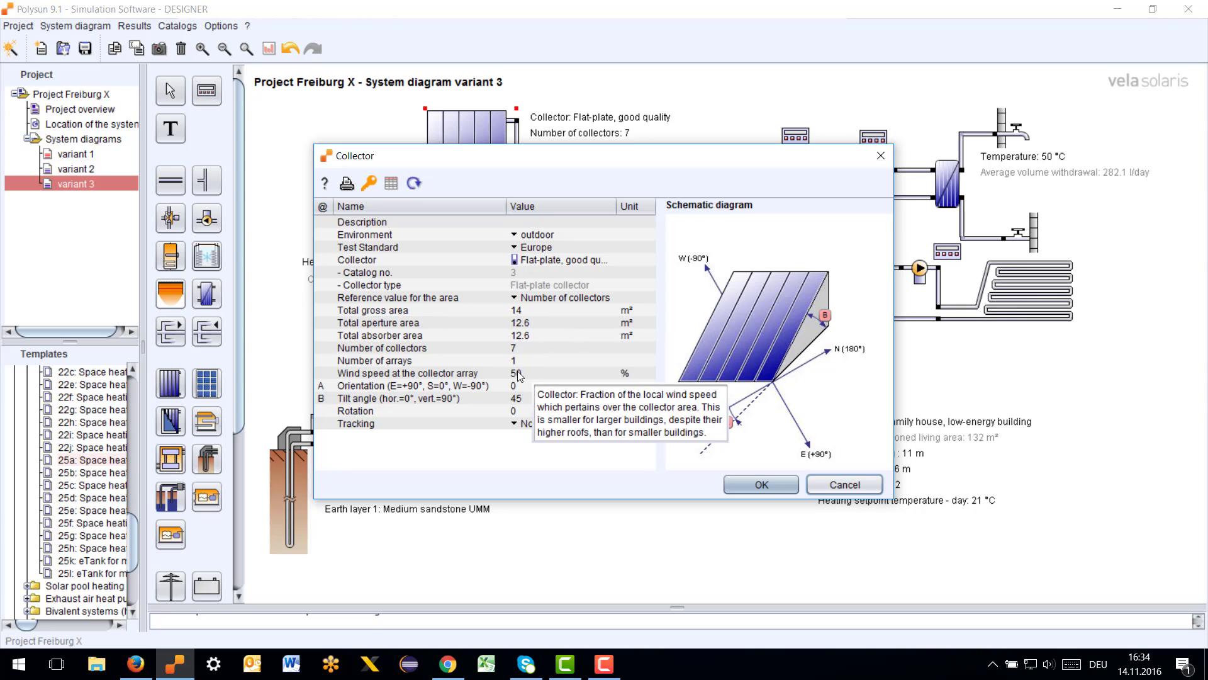
click(528, 348)
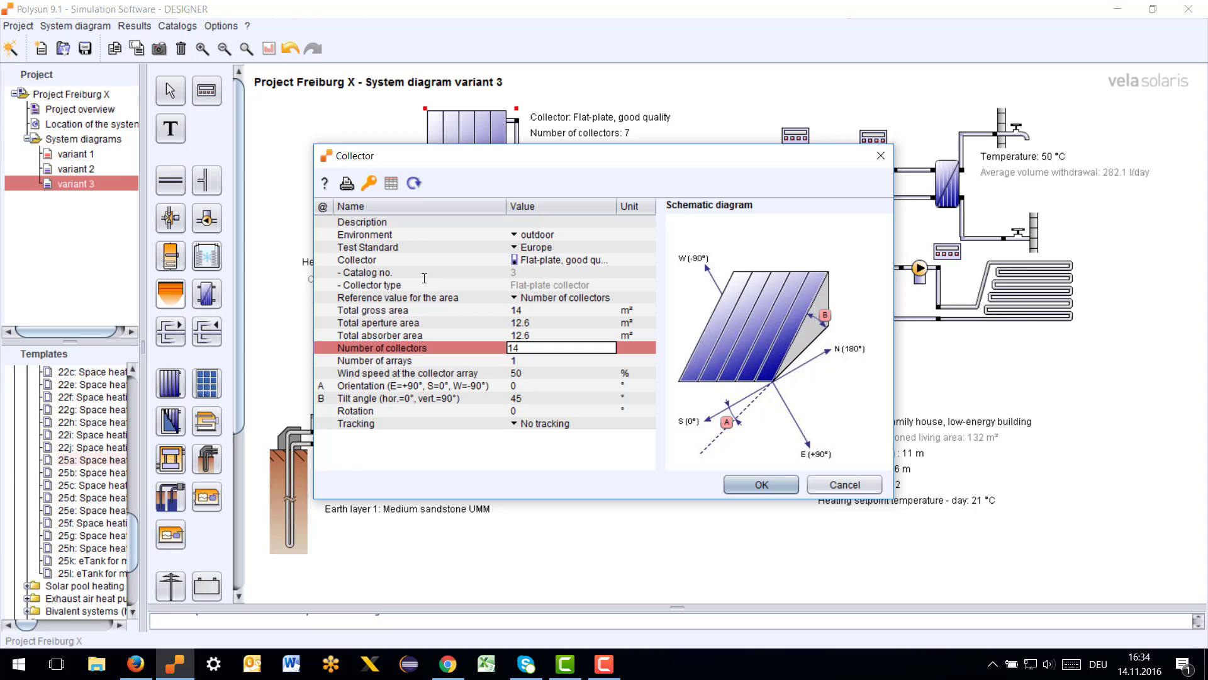
click(549, 398)
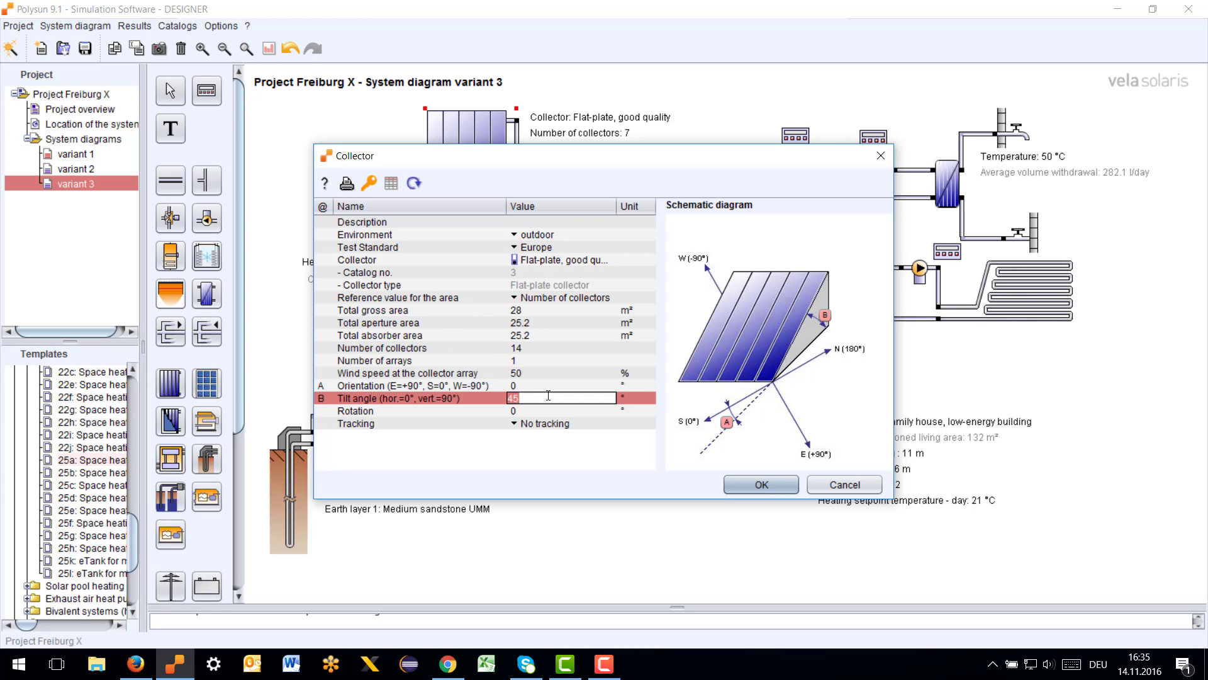
text(60)
Step: Change the collector model to Flat-plate, premium quality from the collector catalog and accept the collector settings
click(535, 259)
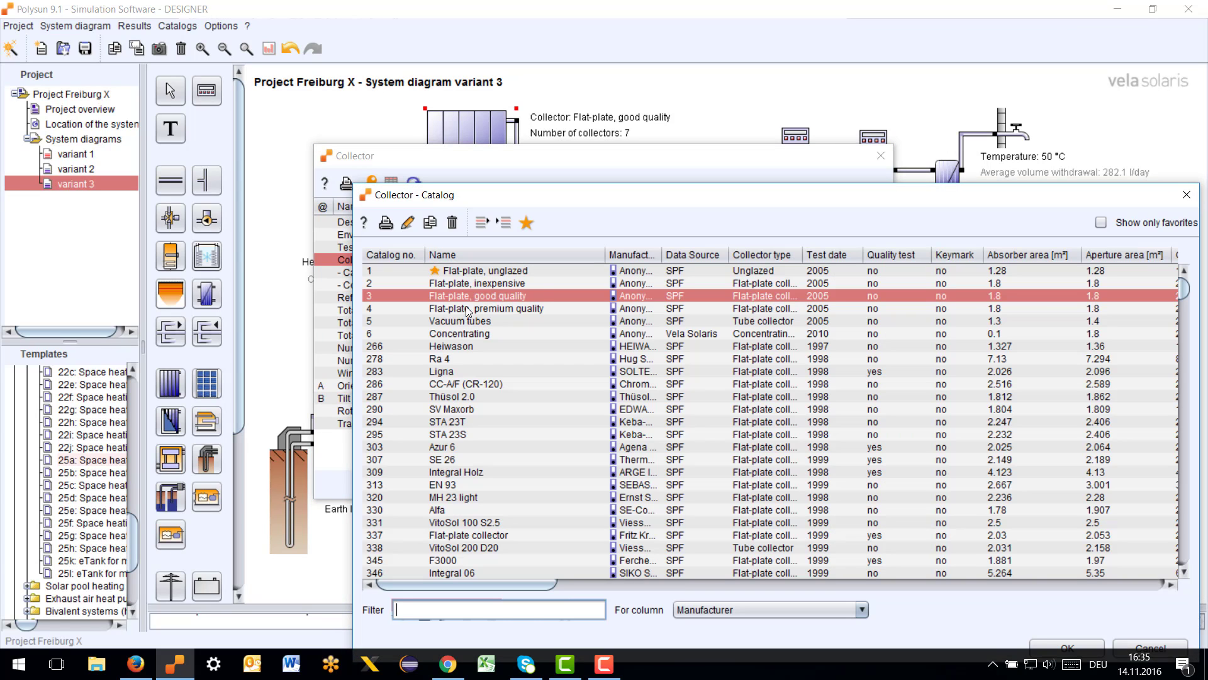
click(465, 308)
double_click(462, 311)
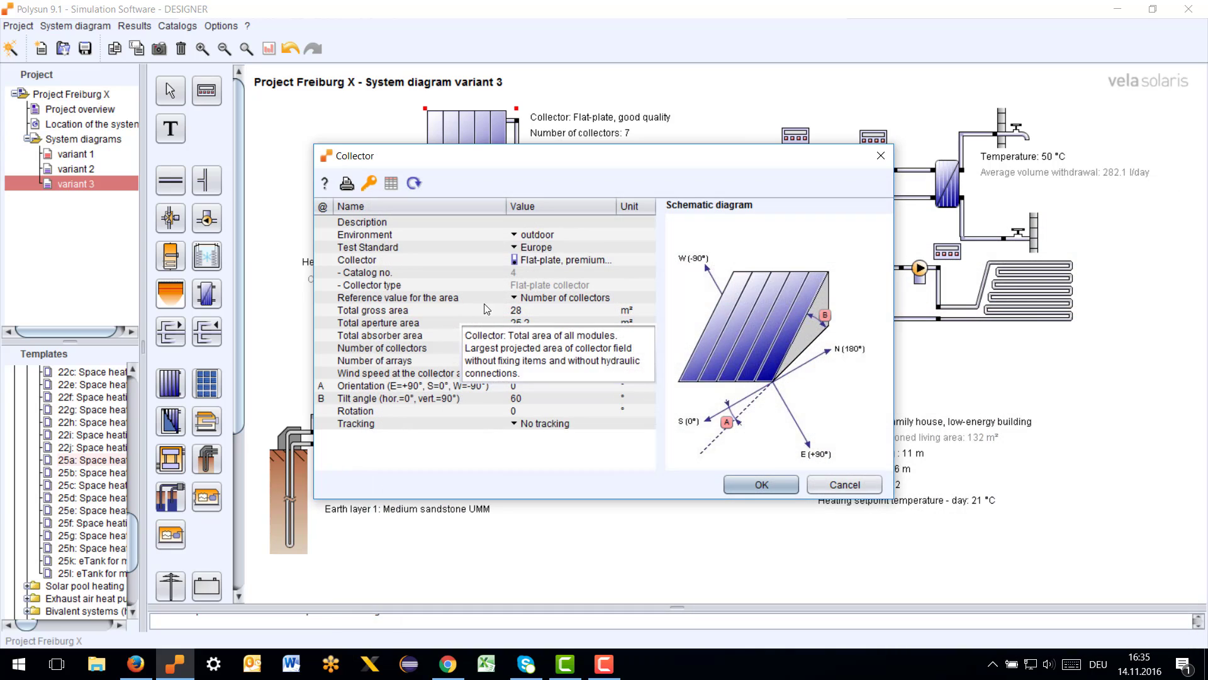
click(761, 485)
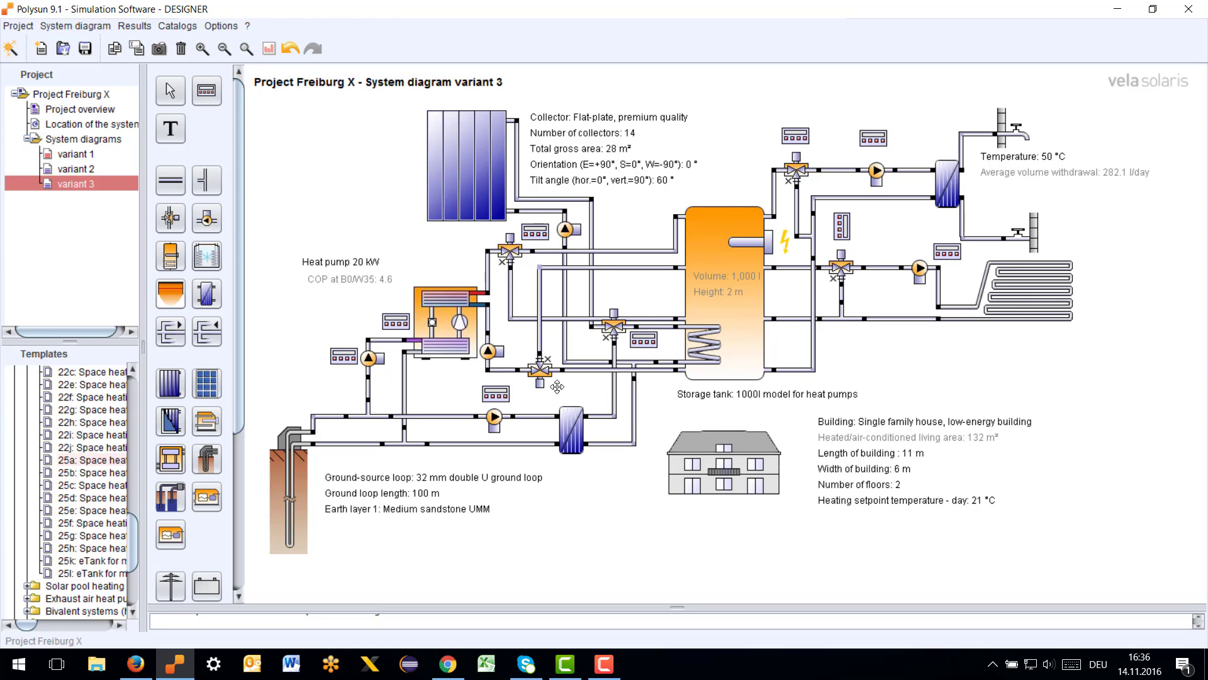
Step: In the ground-source loop's layout wizard, add a second earth layer and set the medium sandstone layer's thickness to 50 m
click(295, 479)
double_click(298, 479)
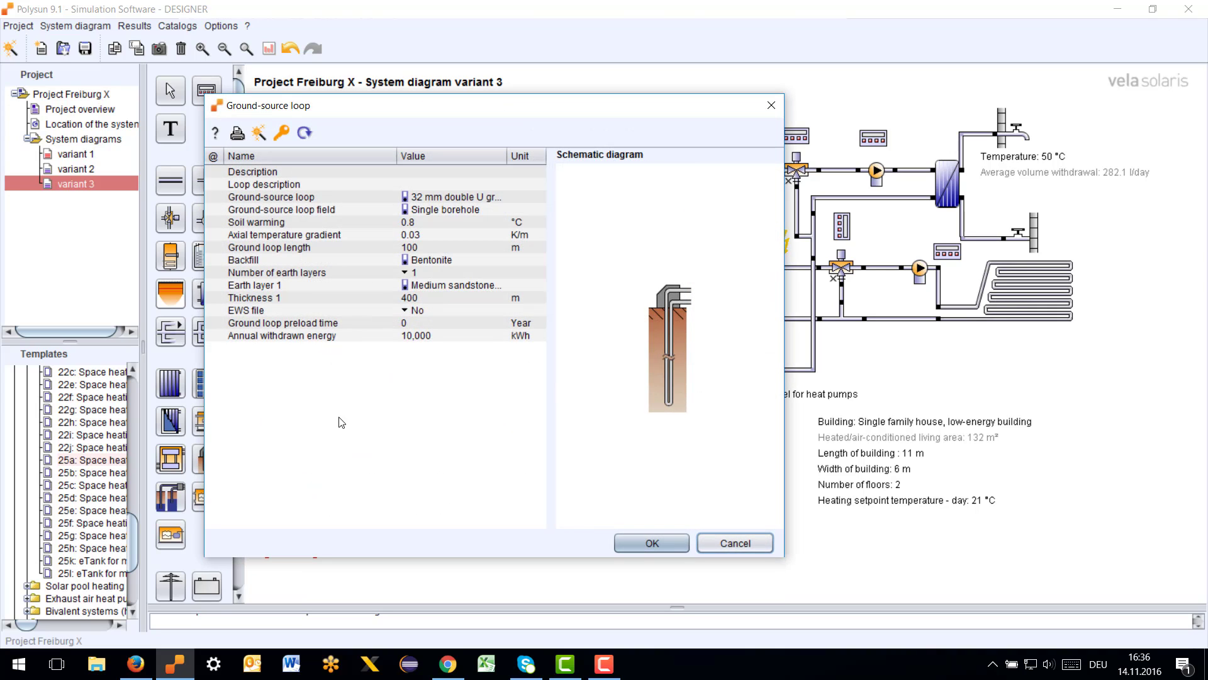
mouse_move(452, 272)
click(258, 134)
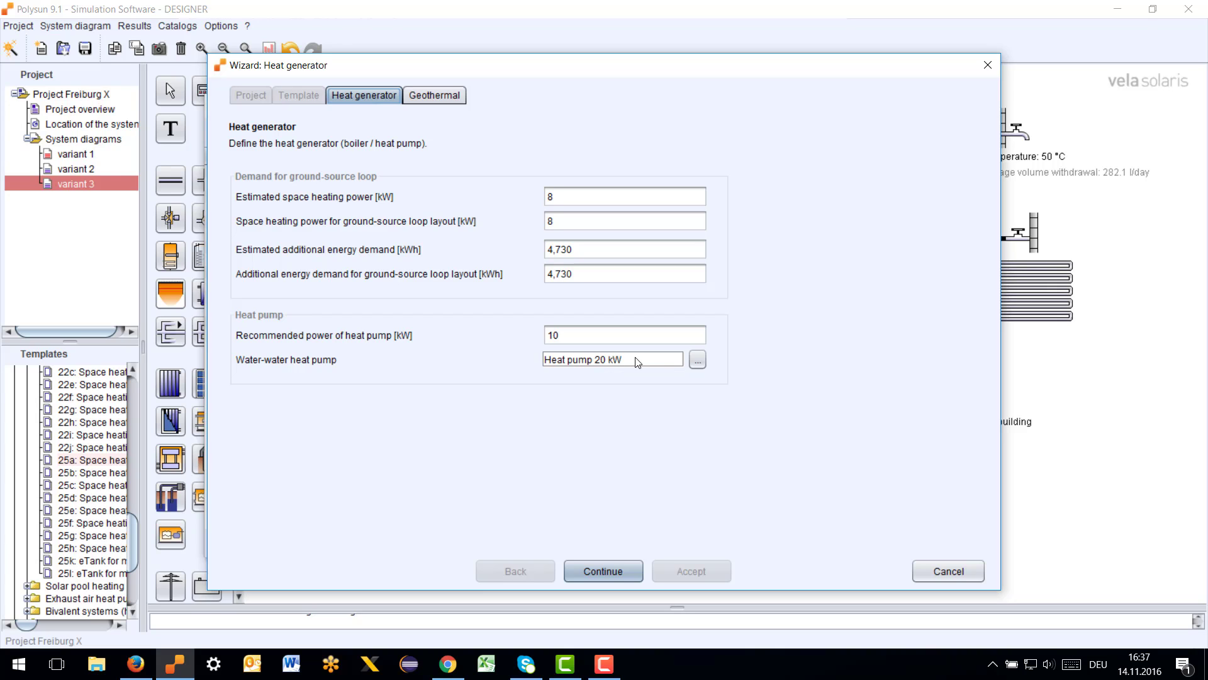
click(601, 569)
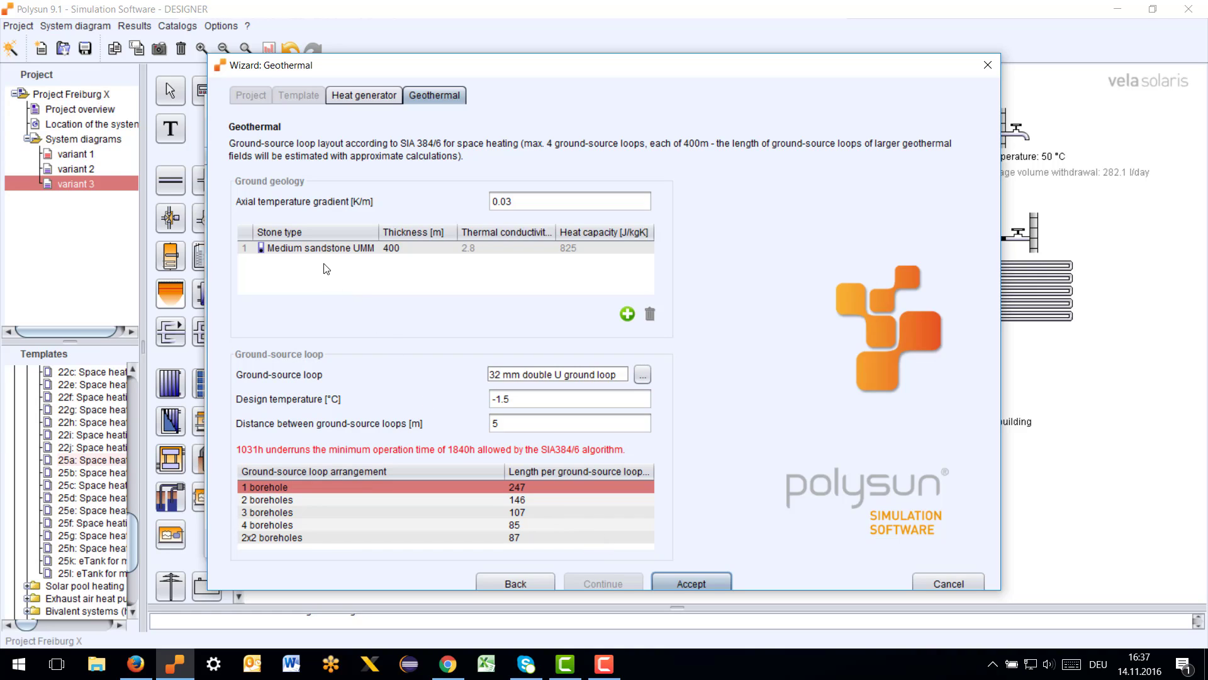
mouse_move(284, 250)
click(626, 315)
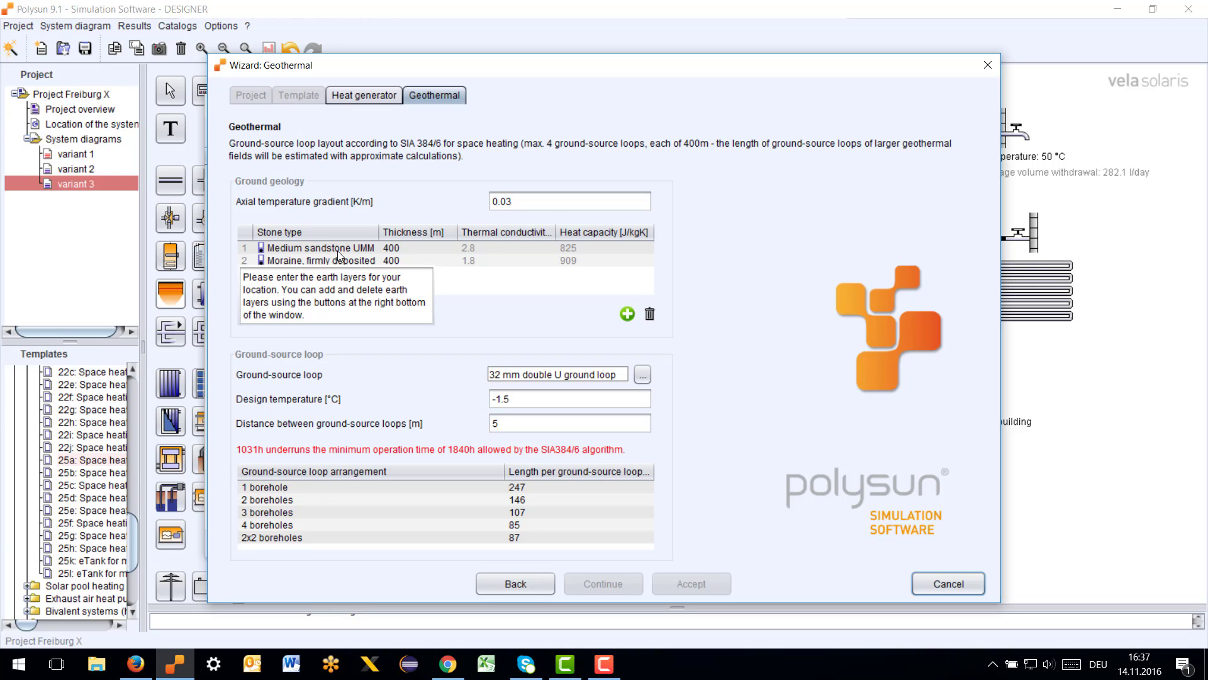
double_click(412, 249)
double_click(414, 249)
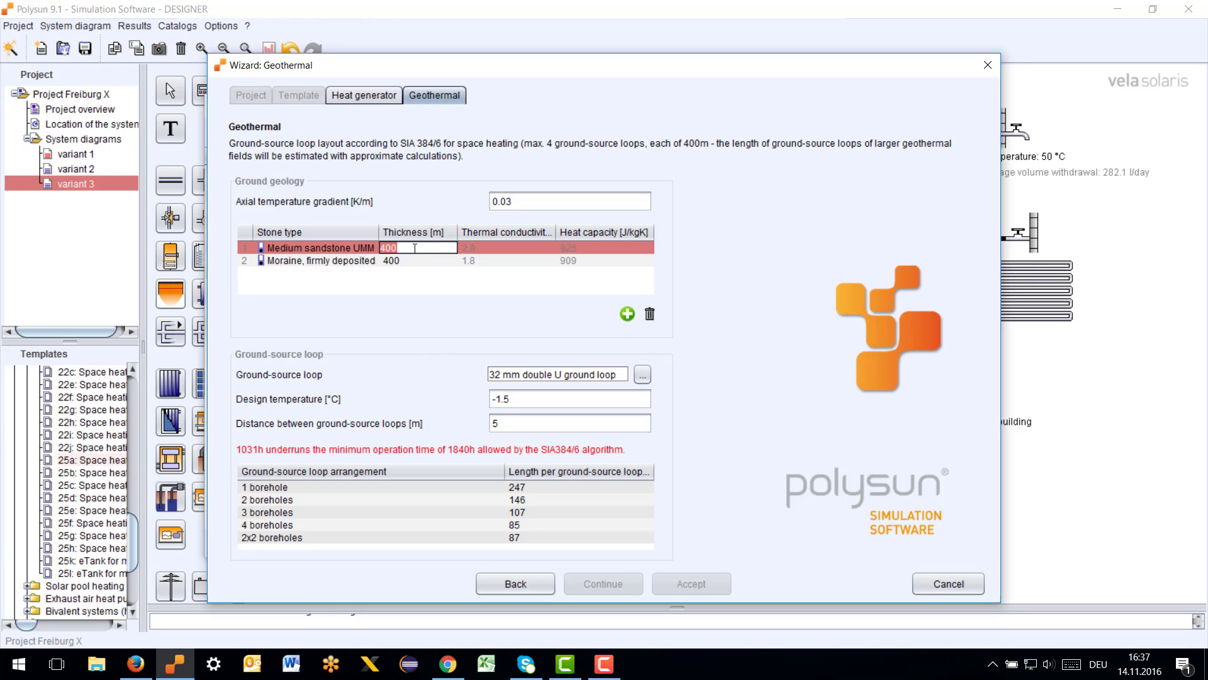
text(50)
Step: Change the second earth layer's stone type to Sandstone and its thickness to 120 m
double_click(338, 261)
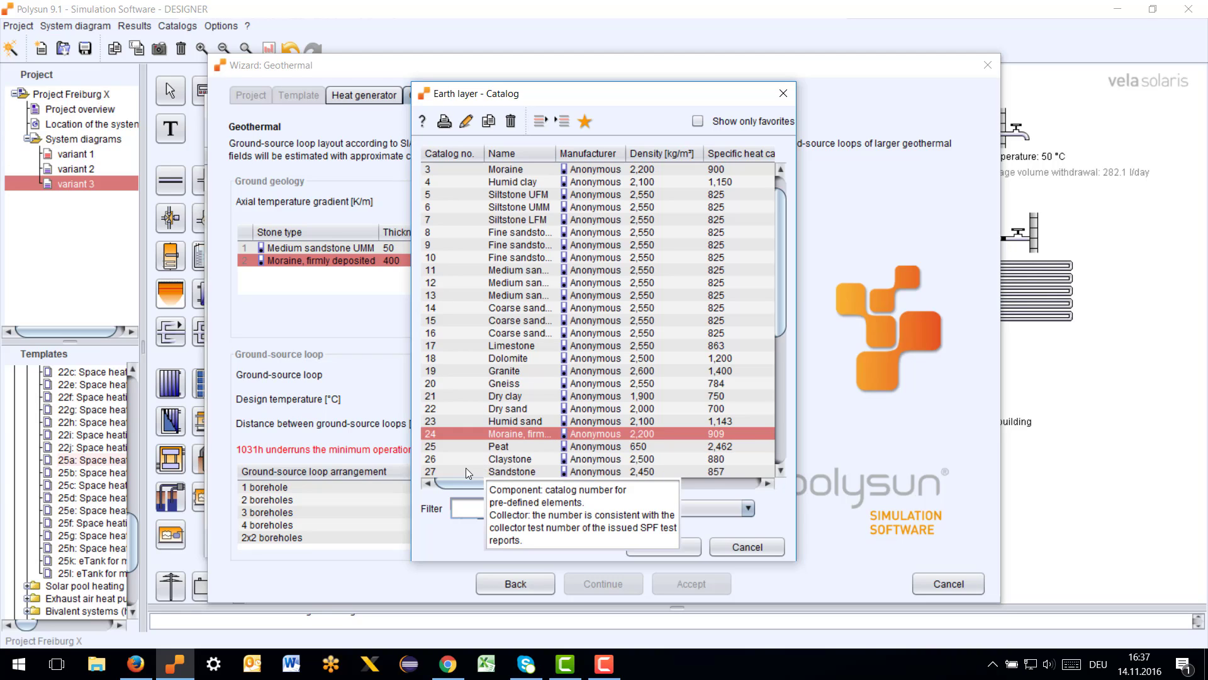
key(Down)
key(Down)
key(Down)
key(Return)
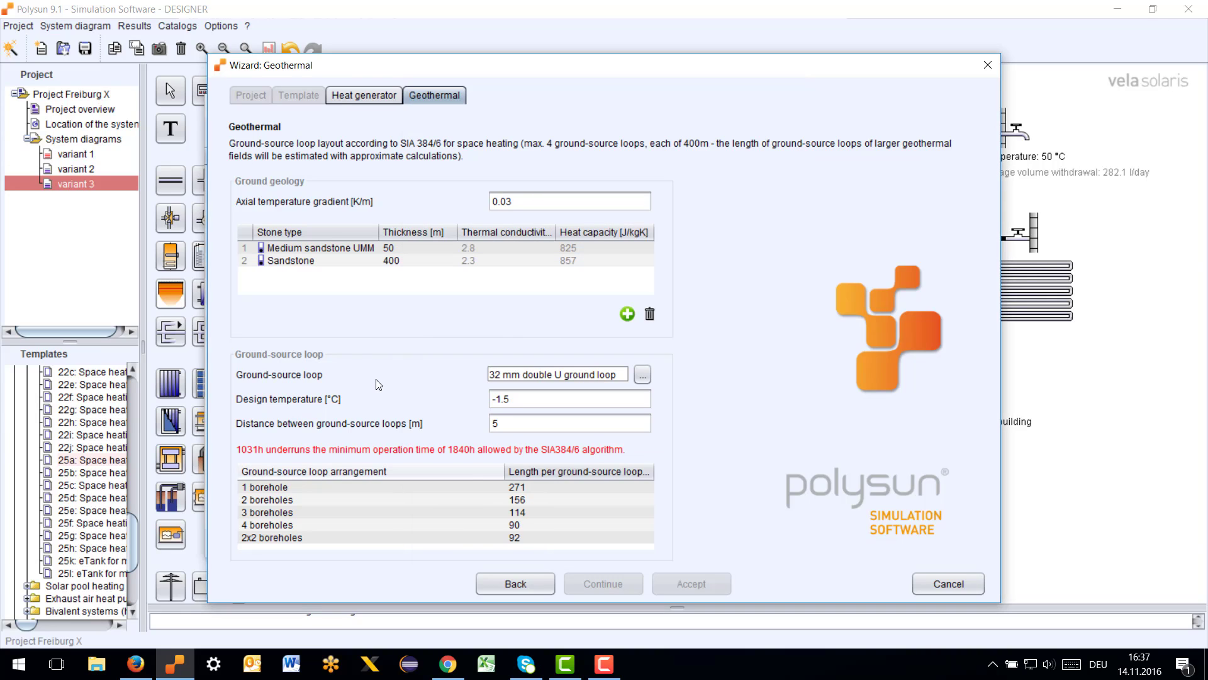
double_click(418, 264)
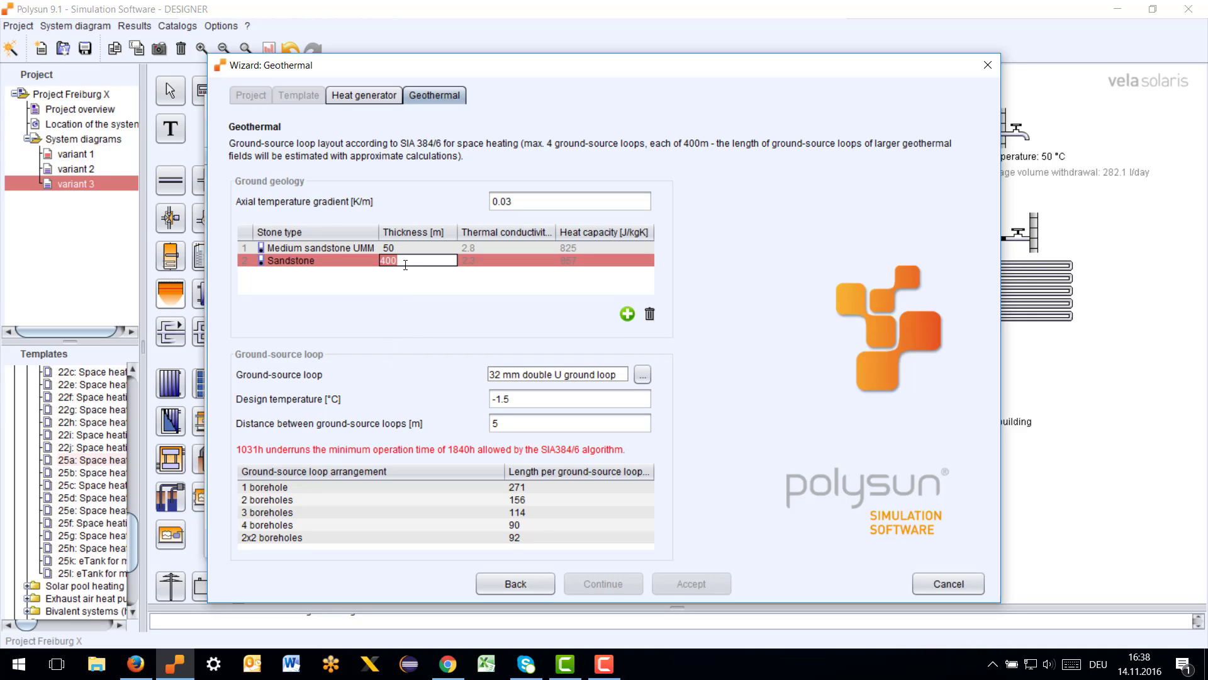
text(120)
click(443, 247)
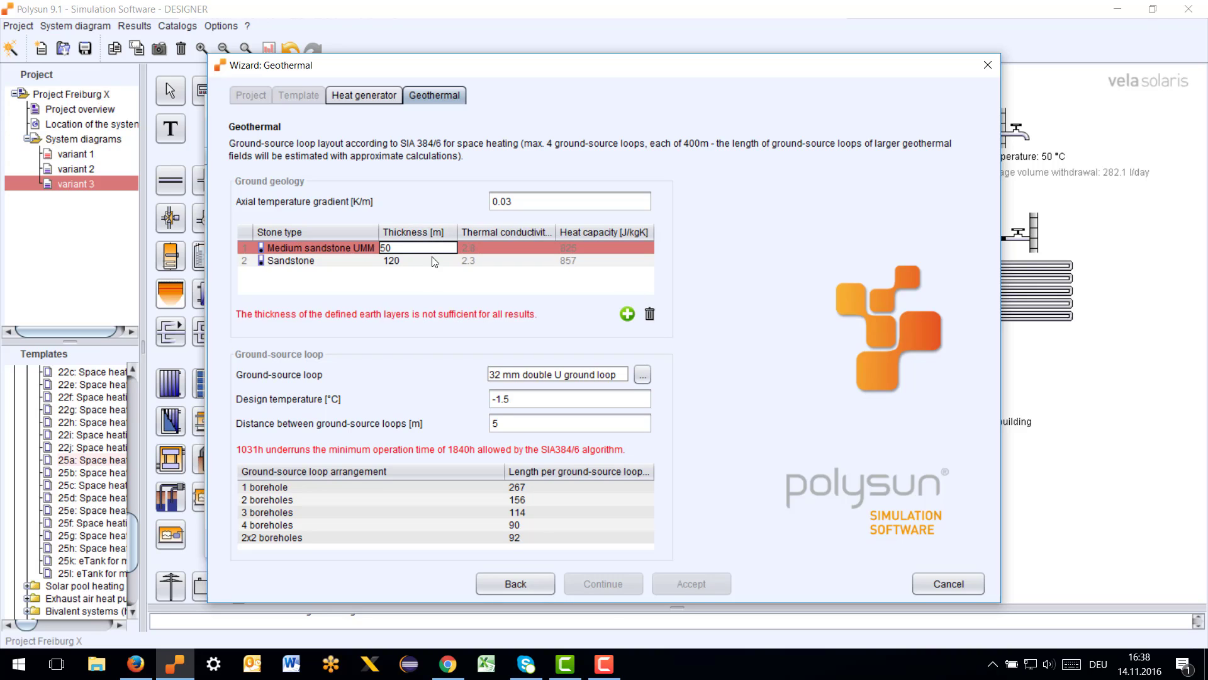
Step: Choose the 3 boreholes arrangement for the ground-source loop, then accept the wizard's layout and the loop settings
mouse_move(311, 259)
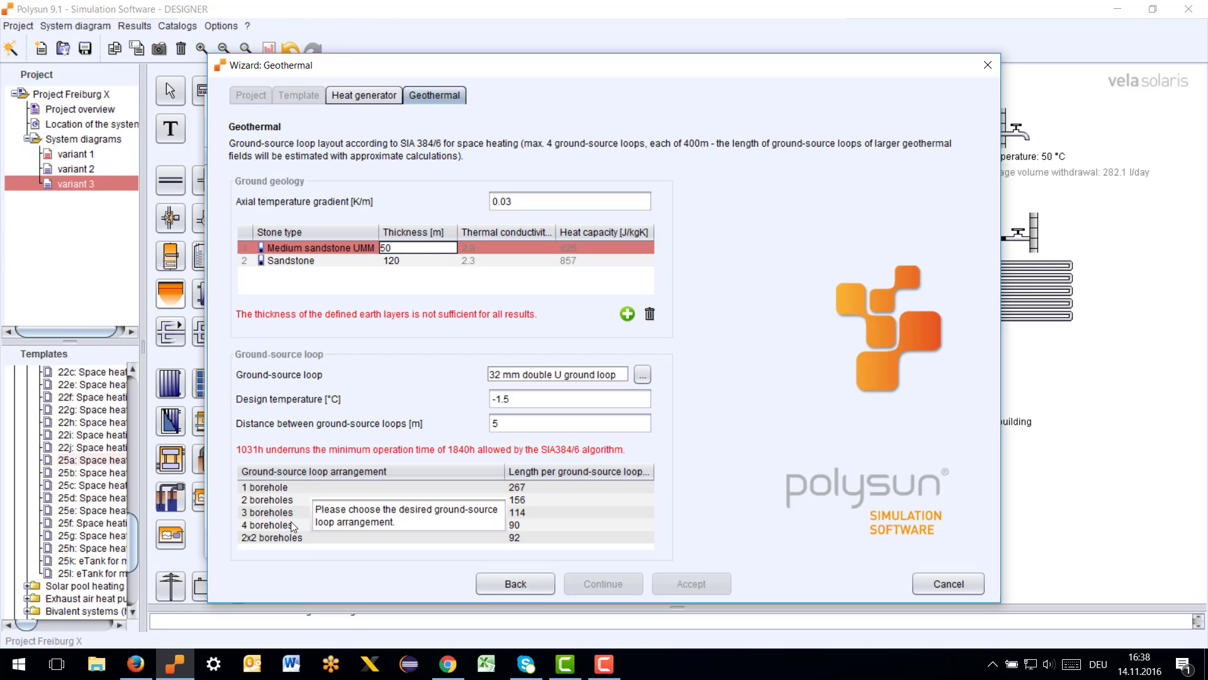
click(223, 413)
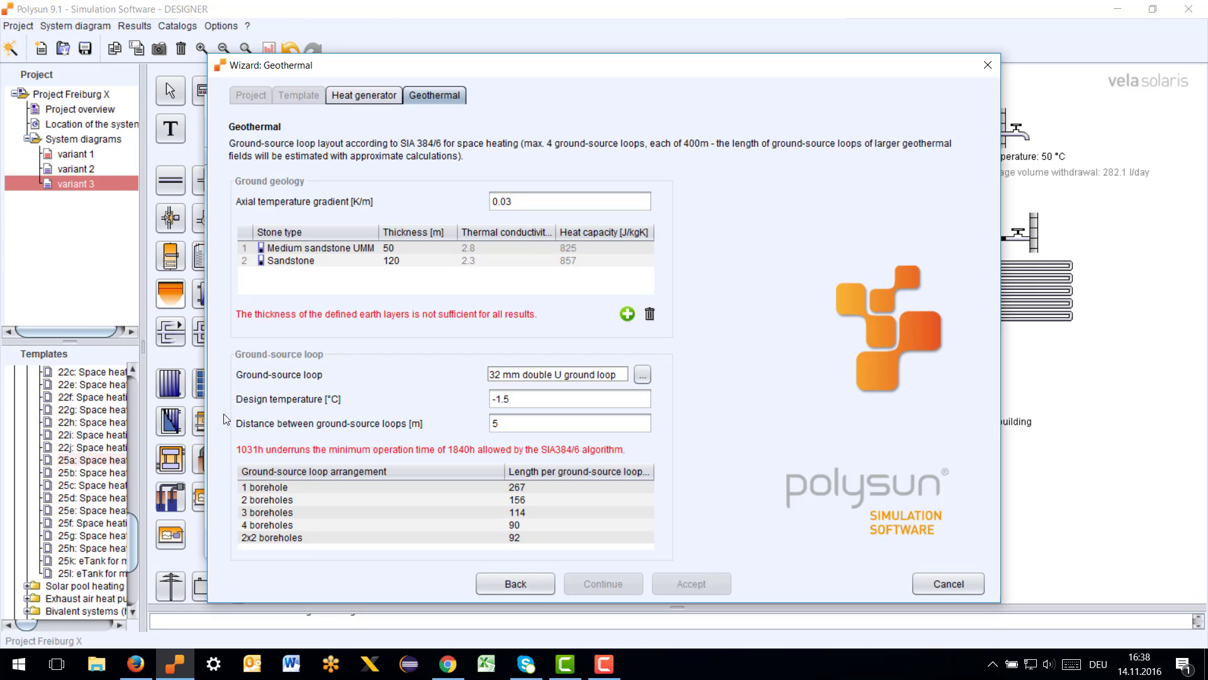
click(316, 512)
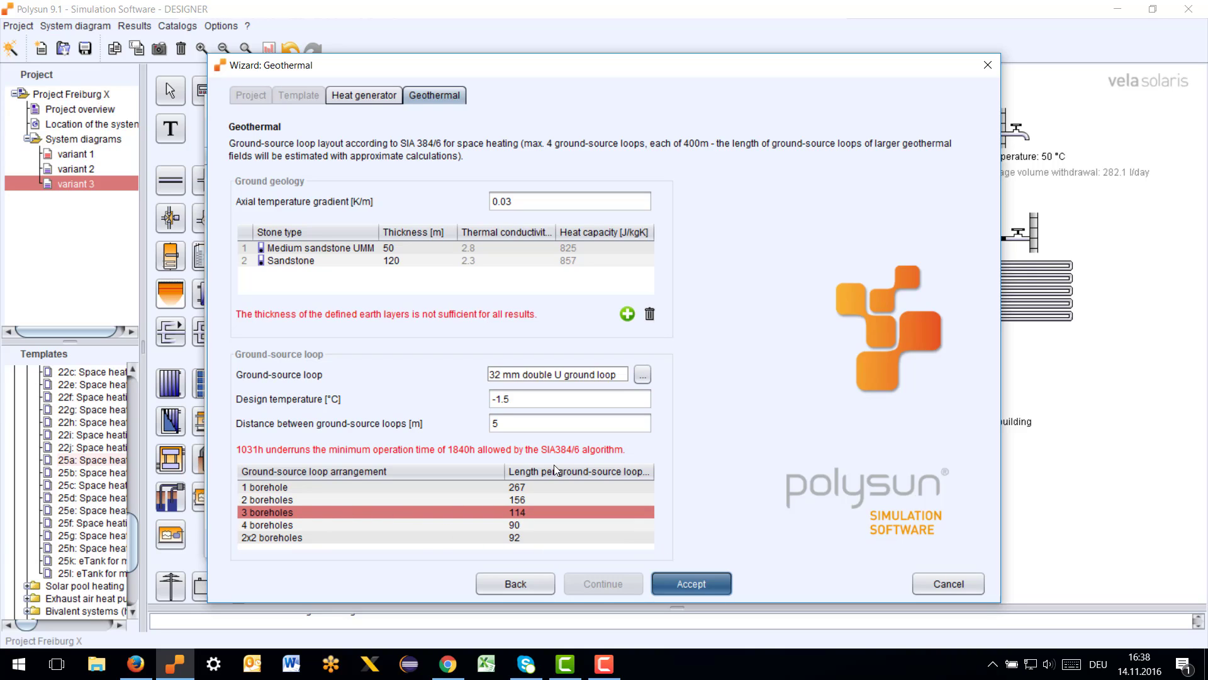
key(Return)
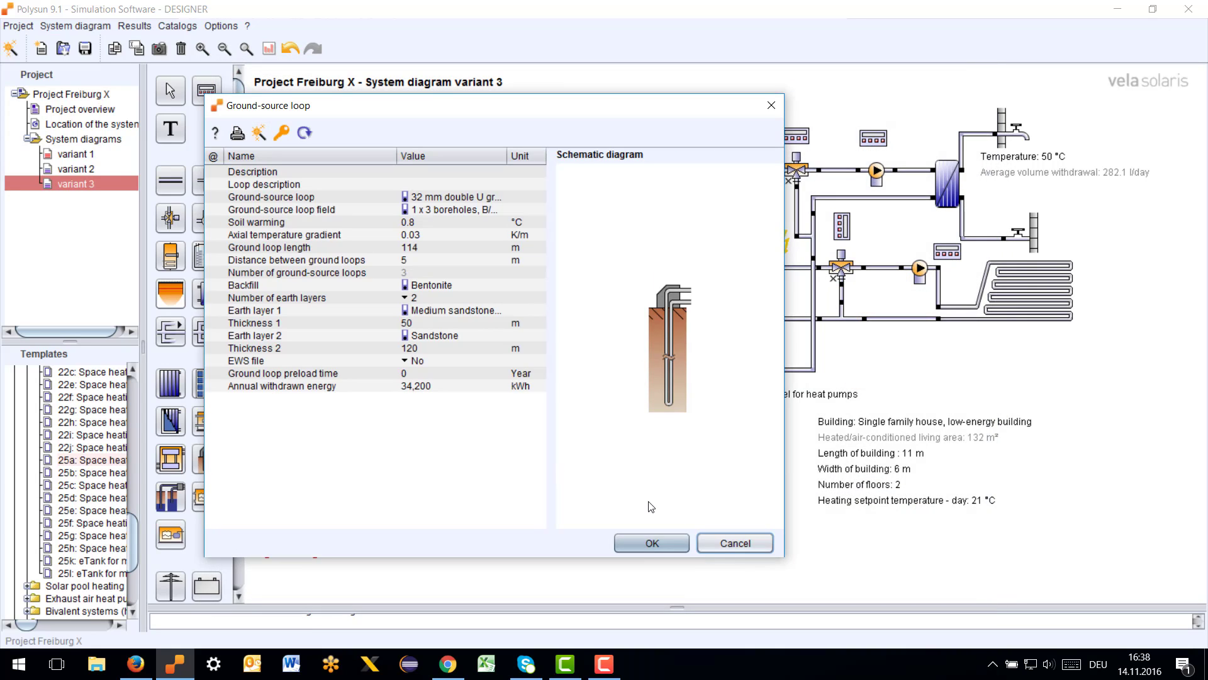
click(653, 541)
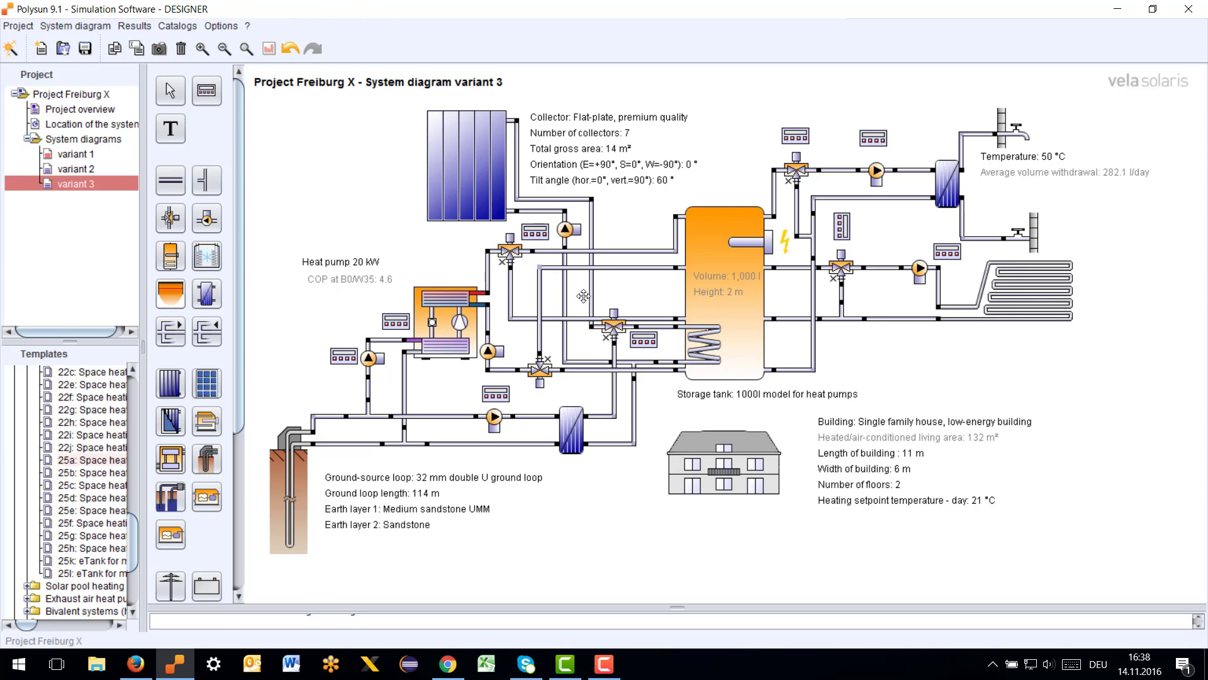
Step: Simulate variant 3 and bring up its results overview
click(117, 24)
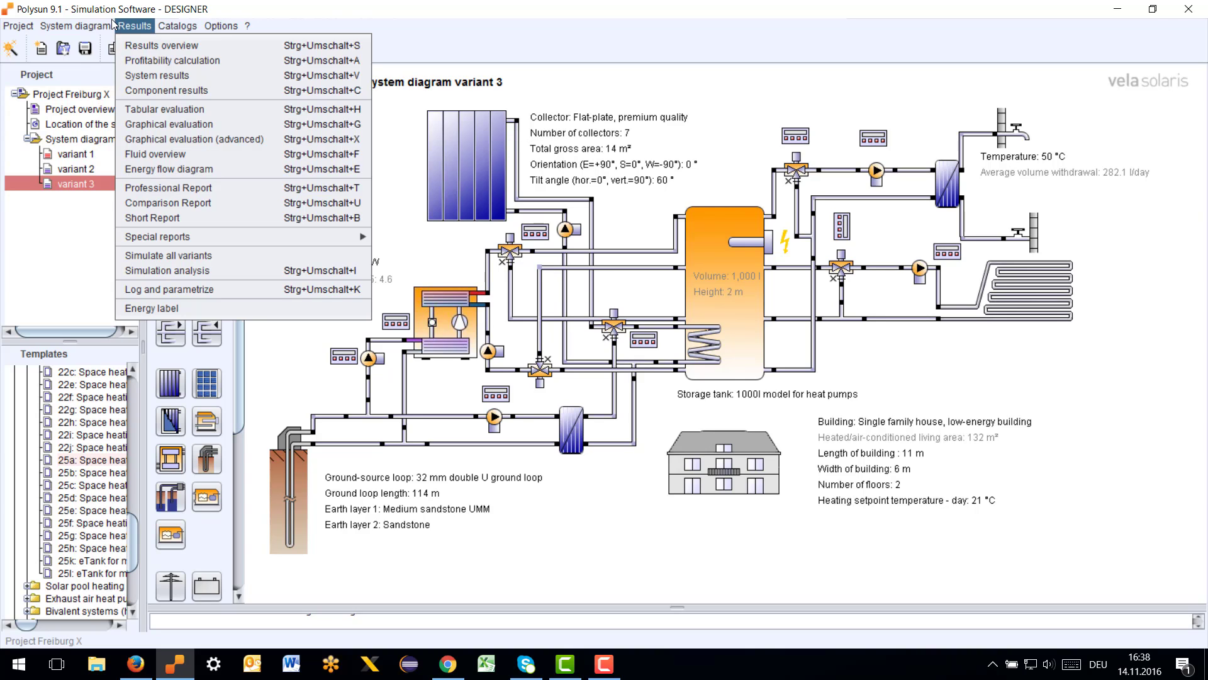
click(143, 53)
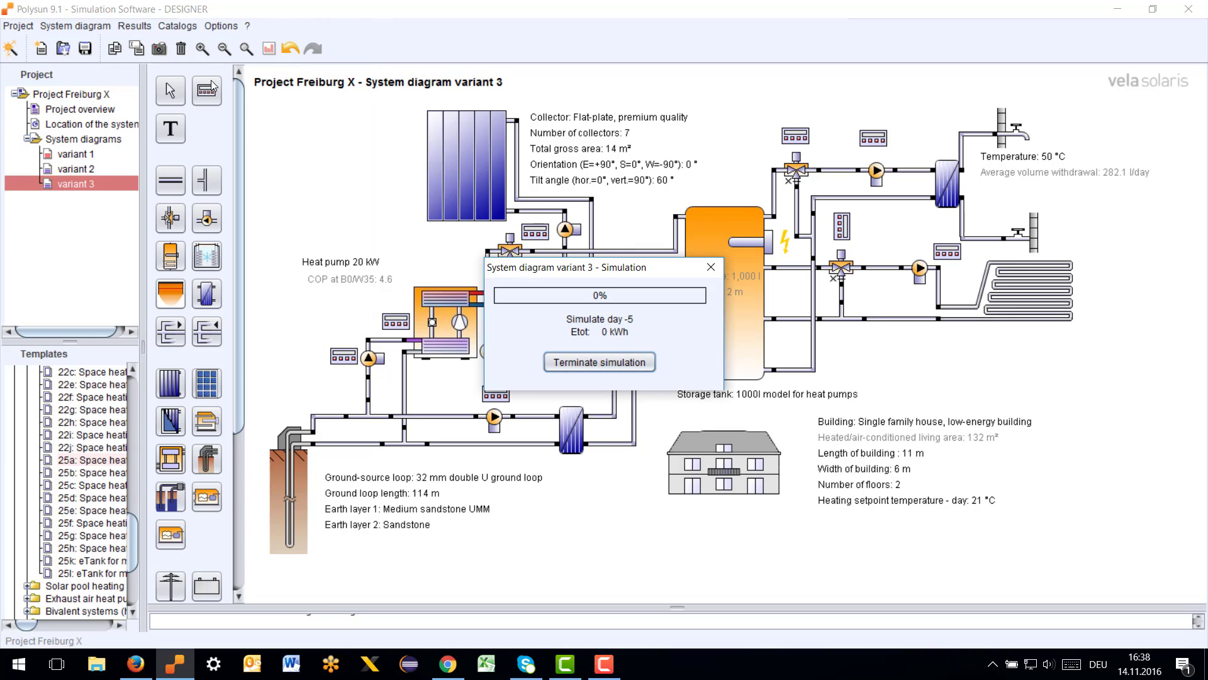
drag(548, 272, 602, 474)
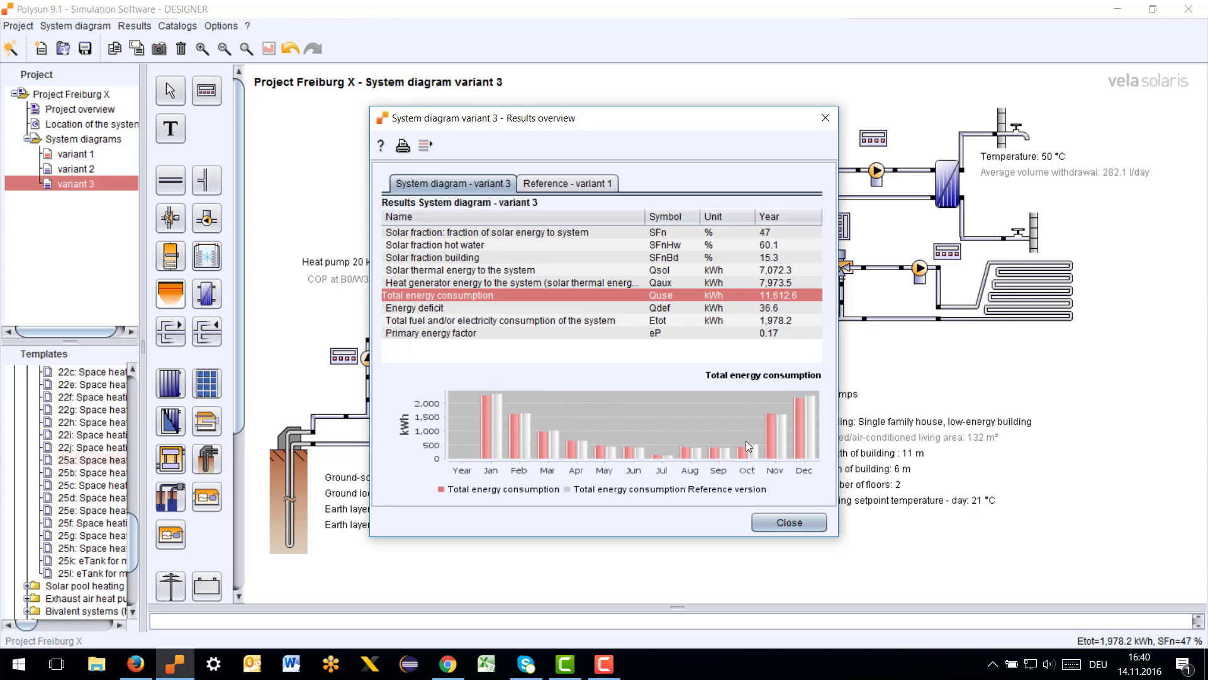
mouse_move(813, 408)
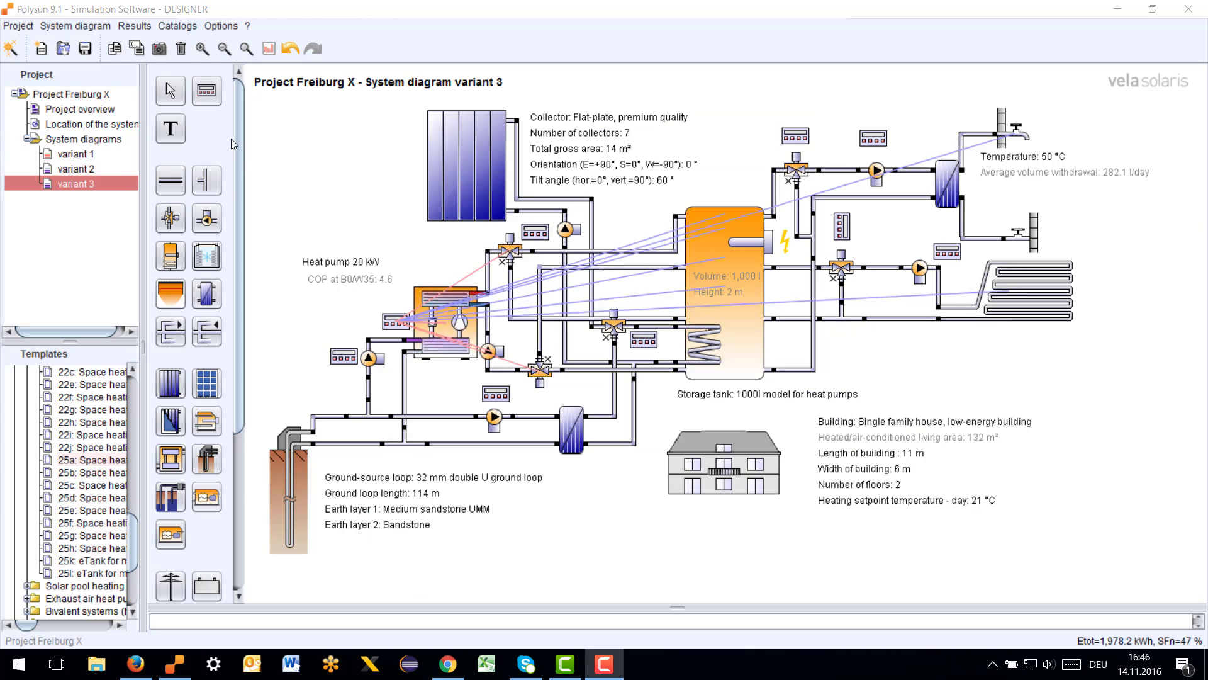
Step: Examine the ground-source loop's monthly energy withdrawal in variant 3's component results
click(135, 27)
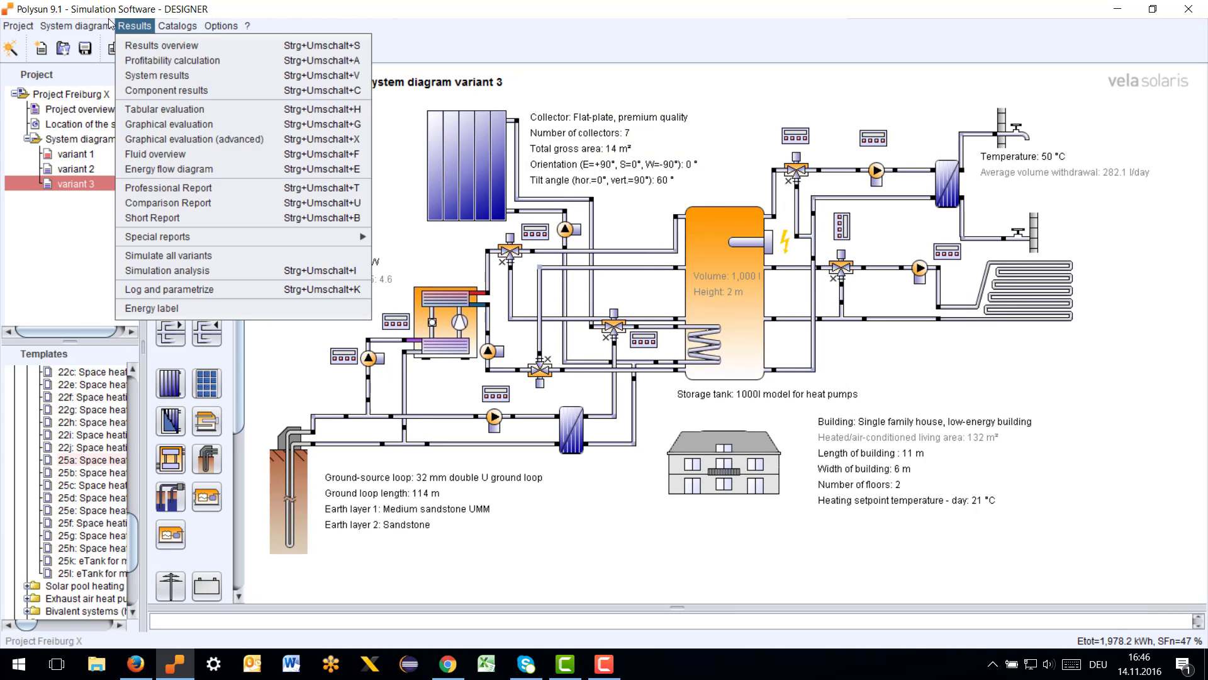
click(170, 90)
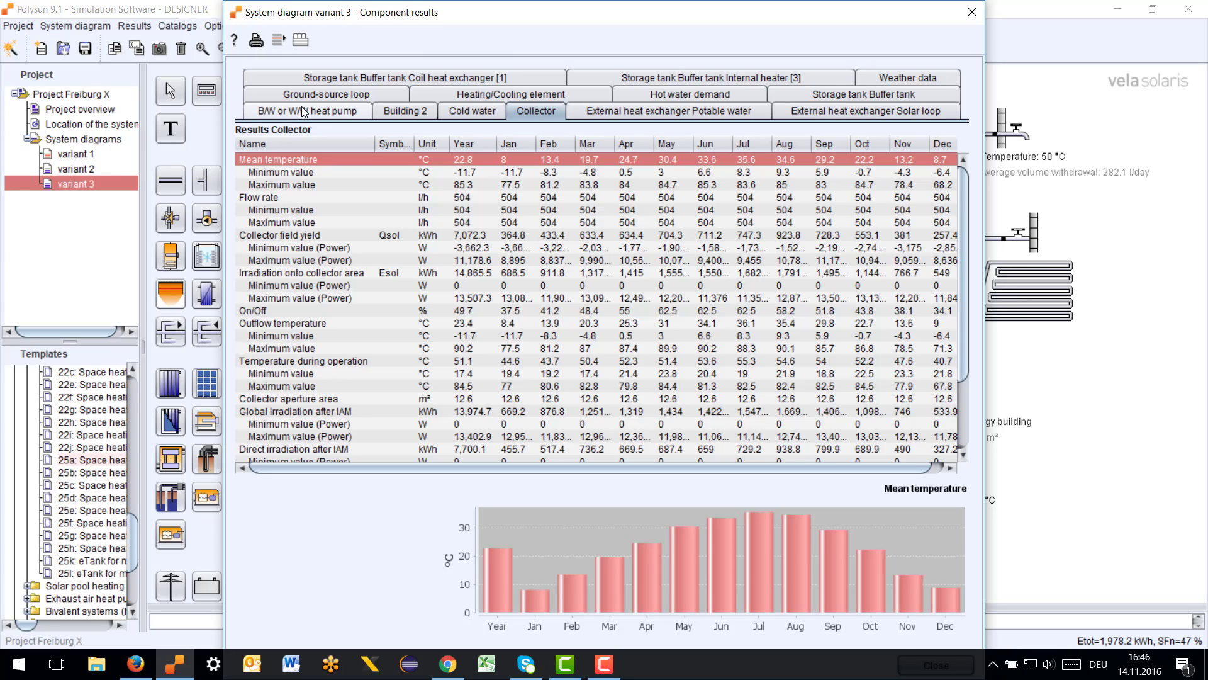
click(299, 98)
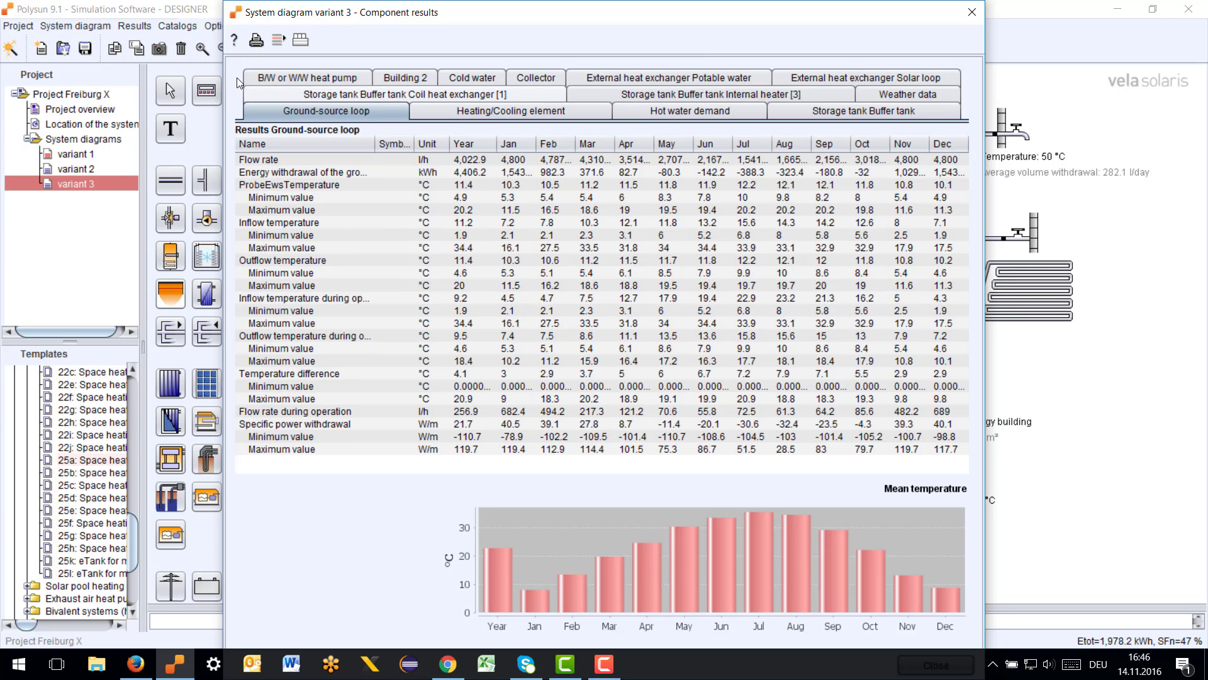
click(326, 174)
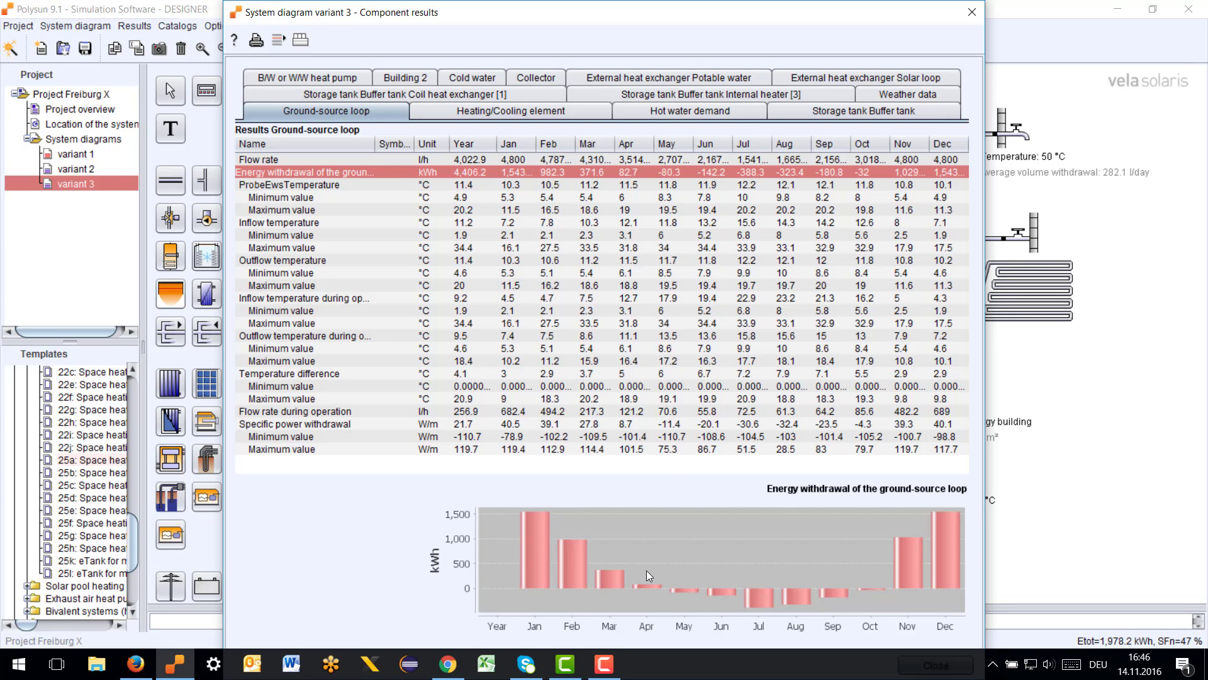
mouse_move(537, 548)
mouse_move(757, 604)
click(973, 12)
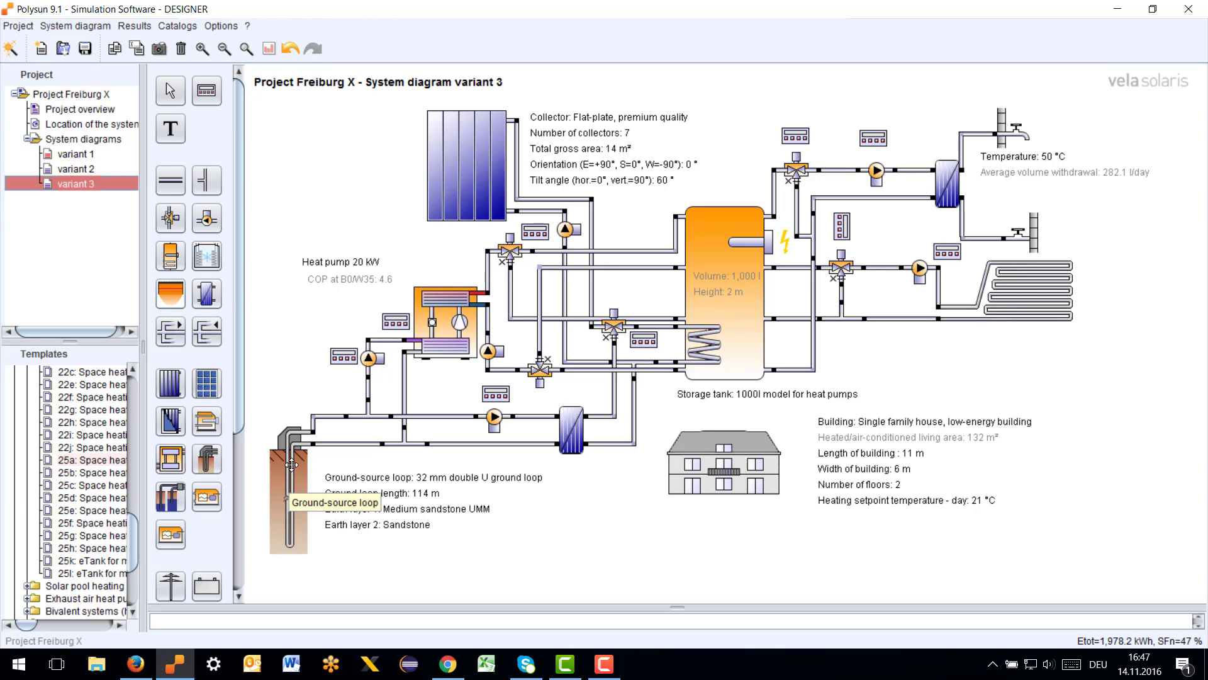
Step: Set the ground-source loop's preload time to 20 years and its annual withdrawn energy to 4500 kWh
click(292, 464)
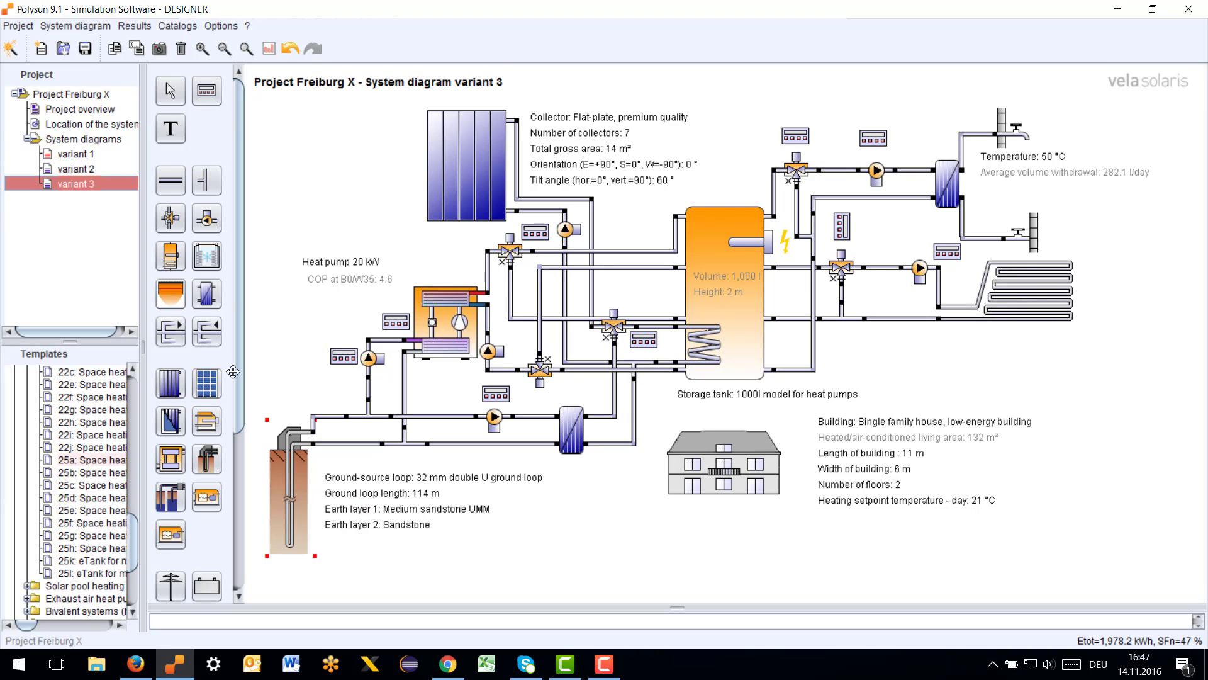
double_click(293, 463)
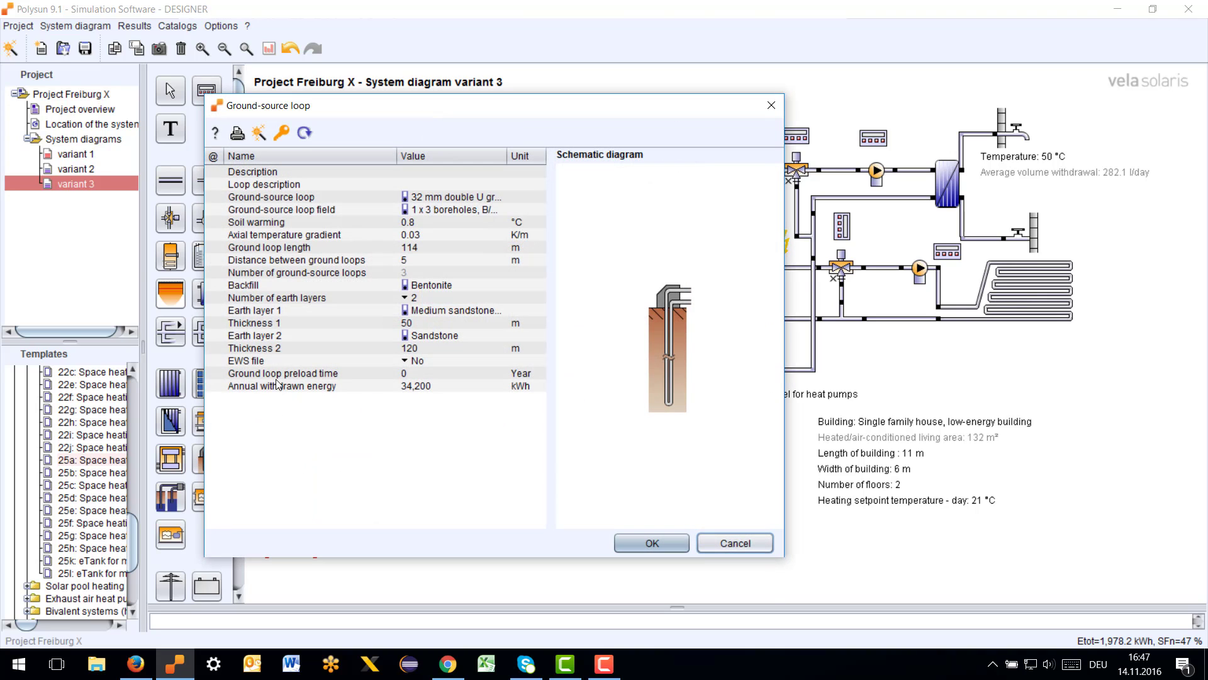
click(420, 373)
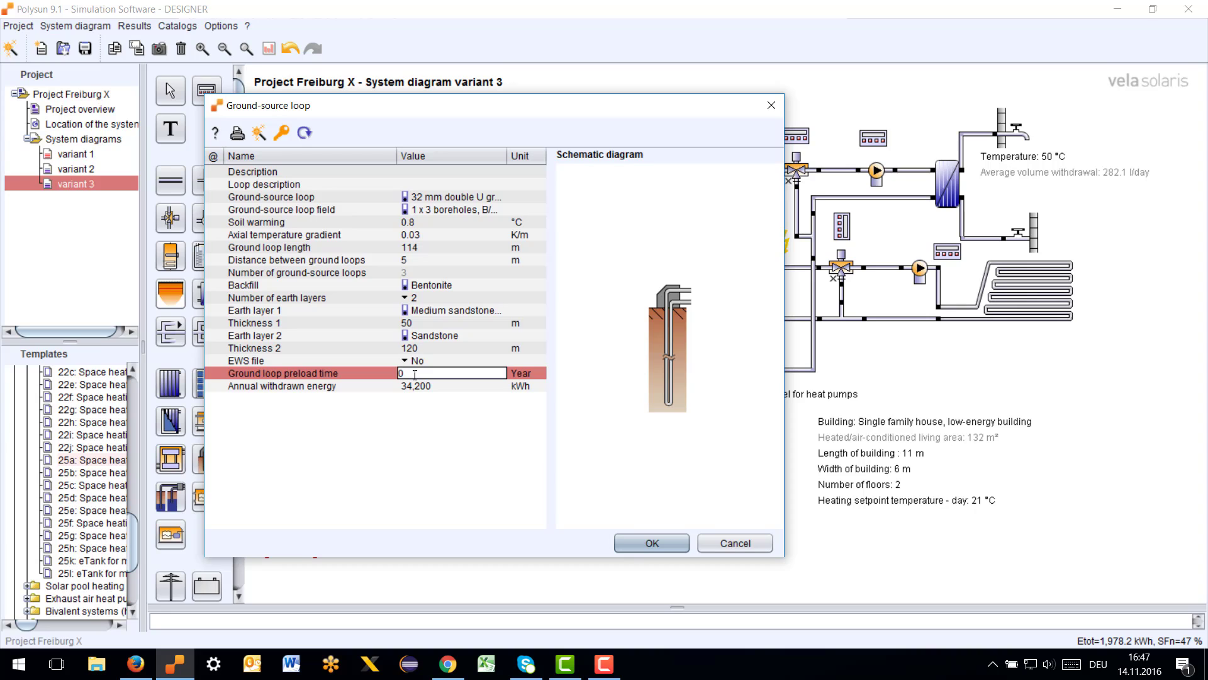
double_click(399, 372)
text(12)
text(0)
click(443, 387)
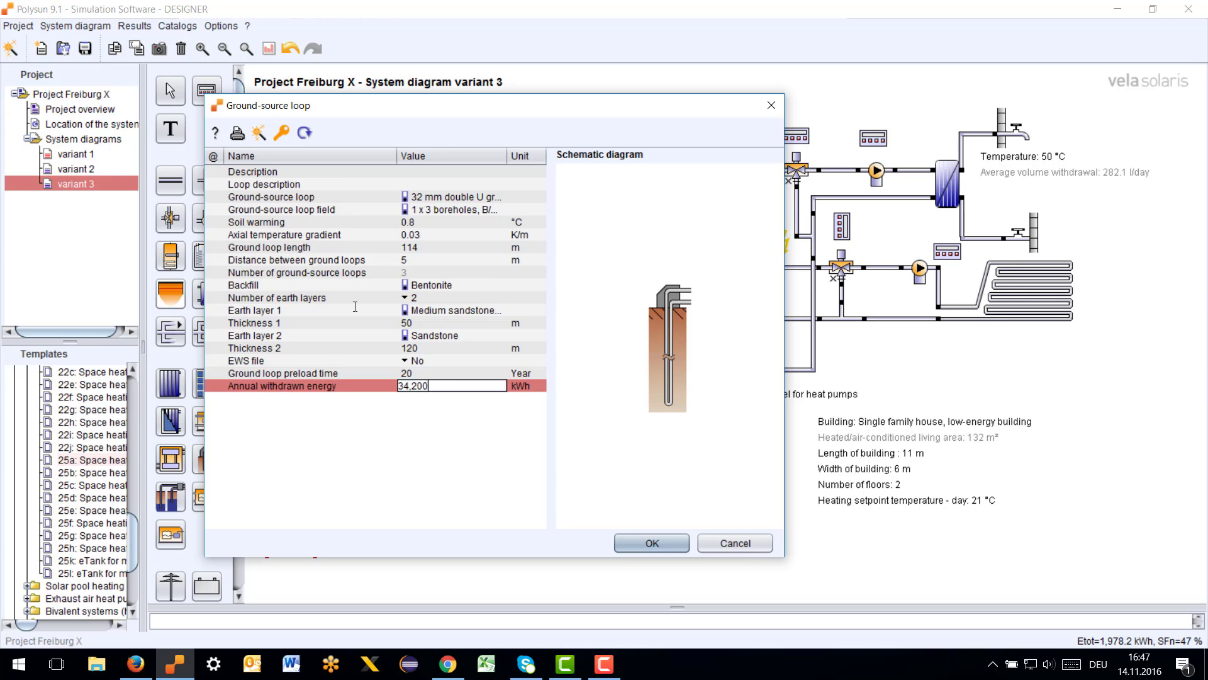
double_click(414, 385)
text(4500)
click(648, 543)
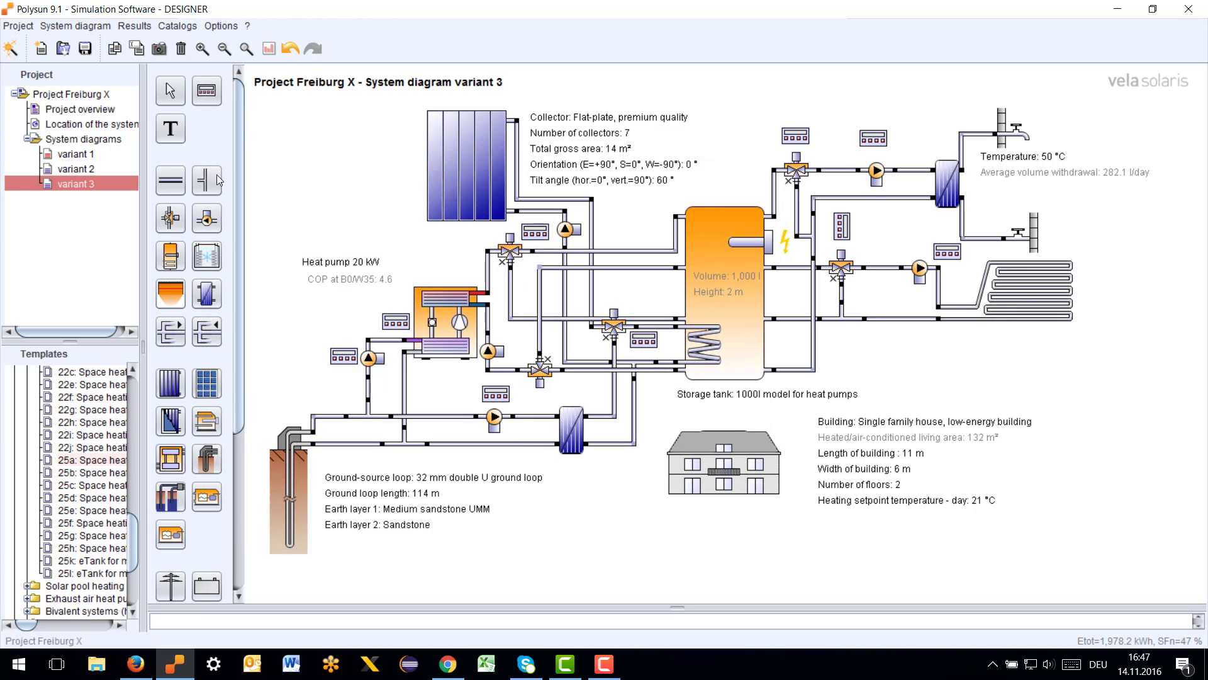
Step: Simulate variant 3 again and examine the ground-source loop's monthly ProbeEwsTemperature in the component results
click(134, 28)
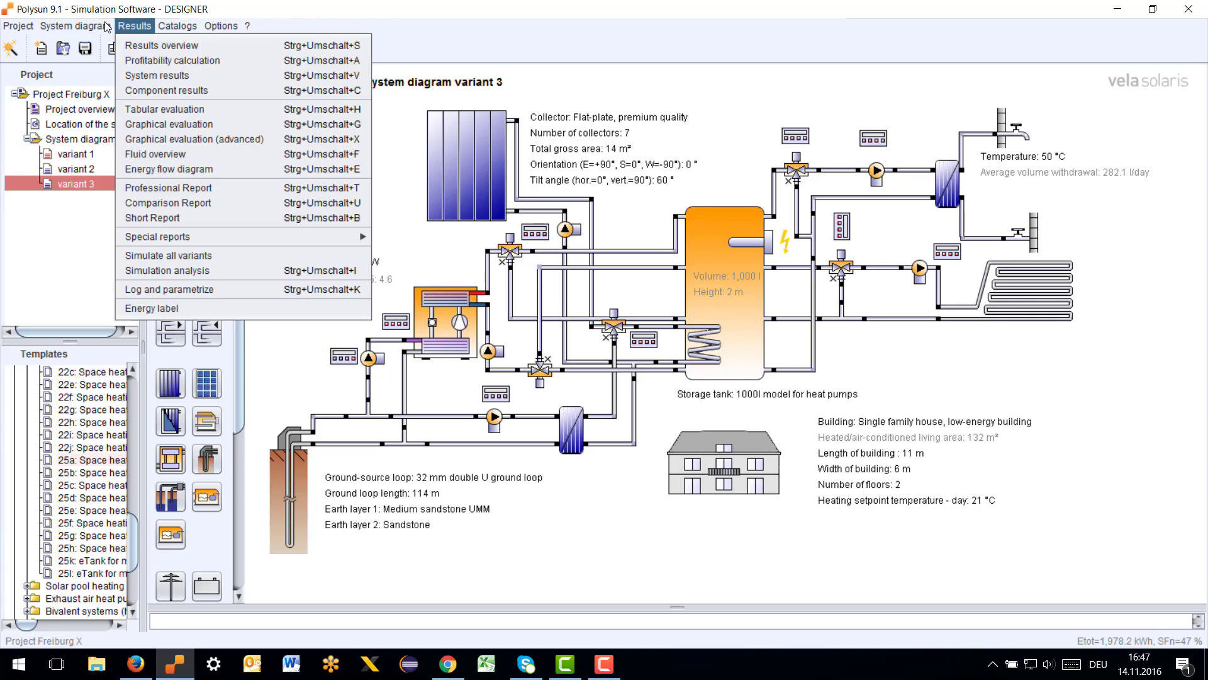
click(157, 95)
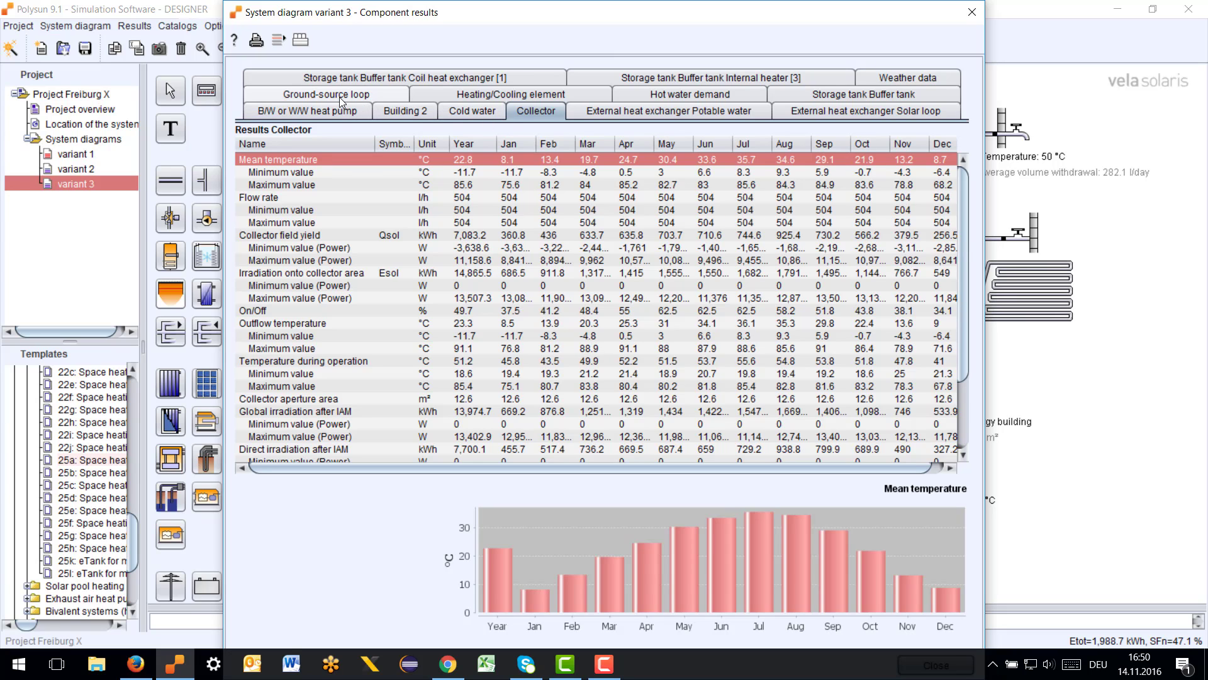
click(327, 96)
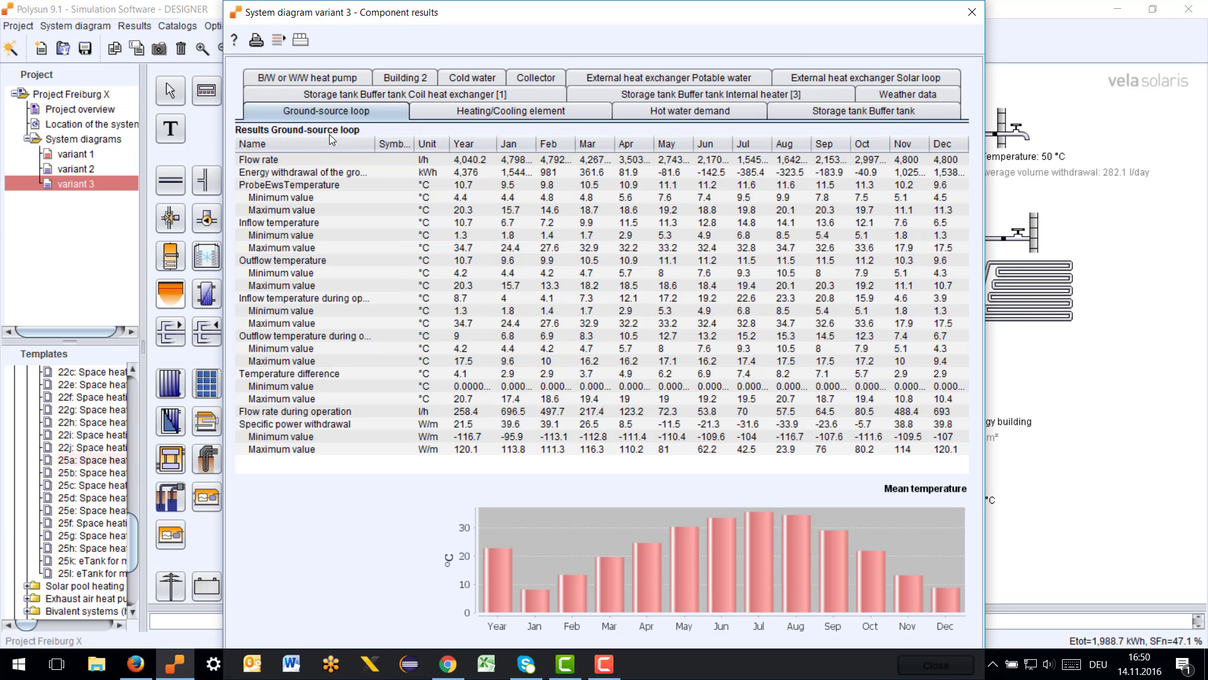
click(285, 186)
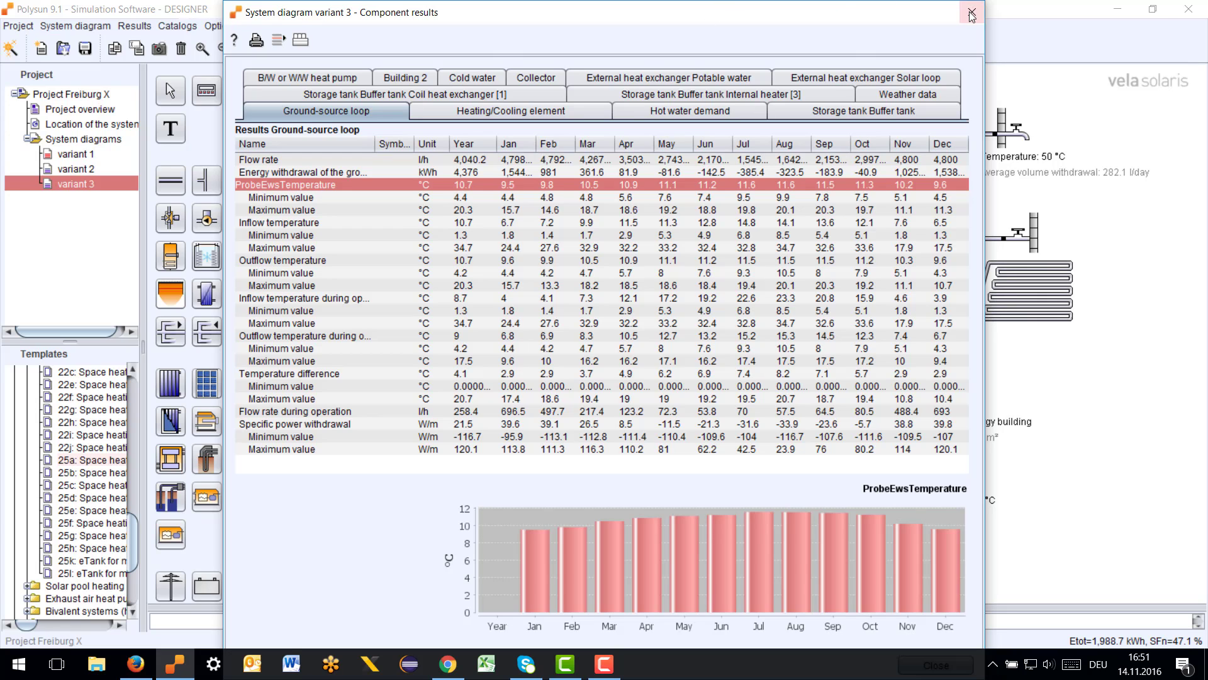
key(alt+F4)
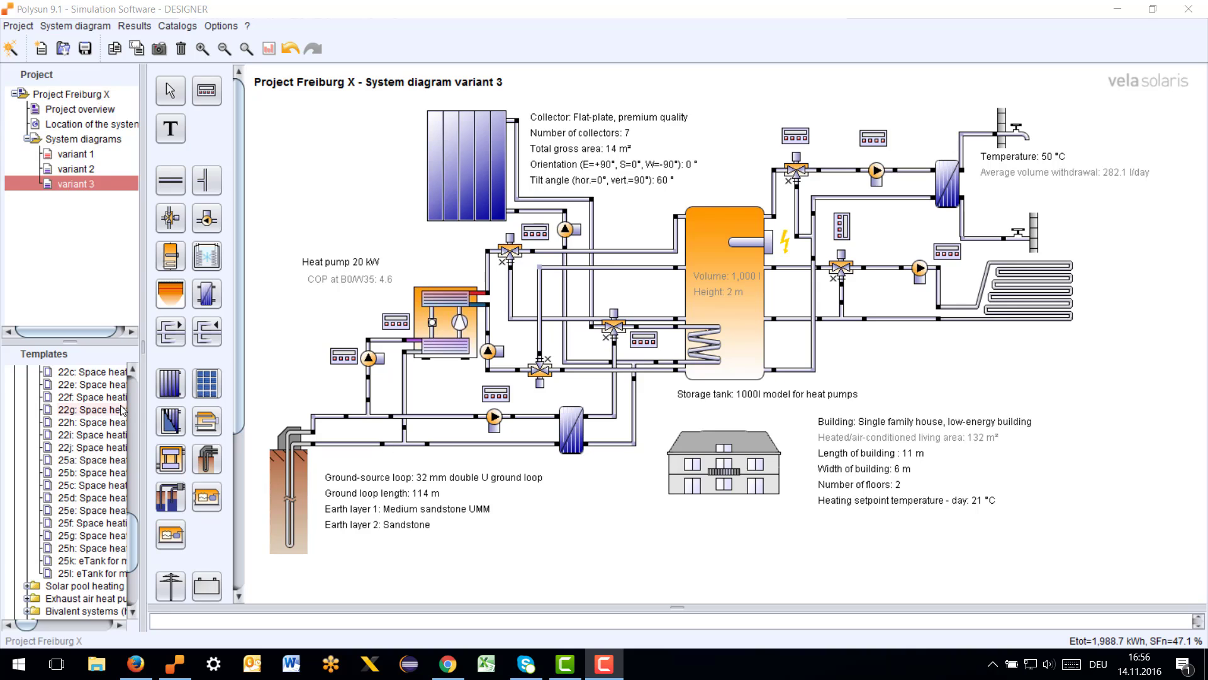
Step: Add the template 16a: Space heating (heat pump) to the project as a new system diagram
drag(145, 409, 190, 426)
drag(183, 534, 185, 516)
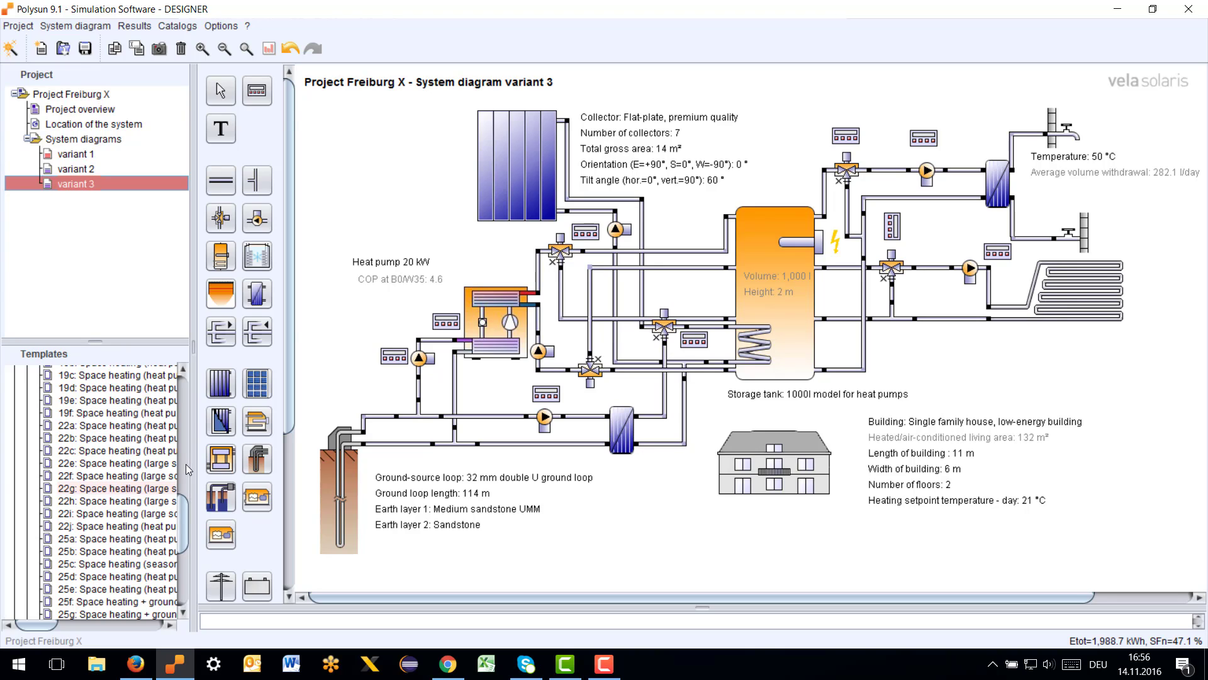
scroll(183, 467, up, 3)
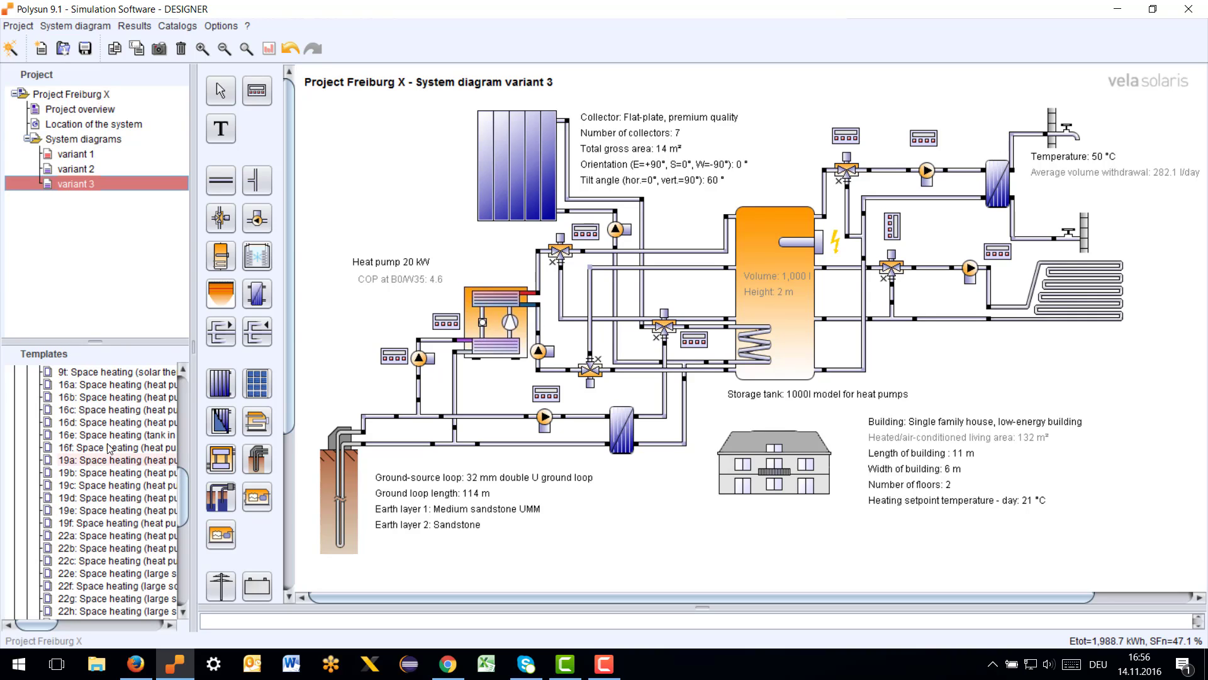
mouse_move(85, 388)
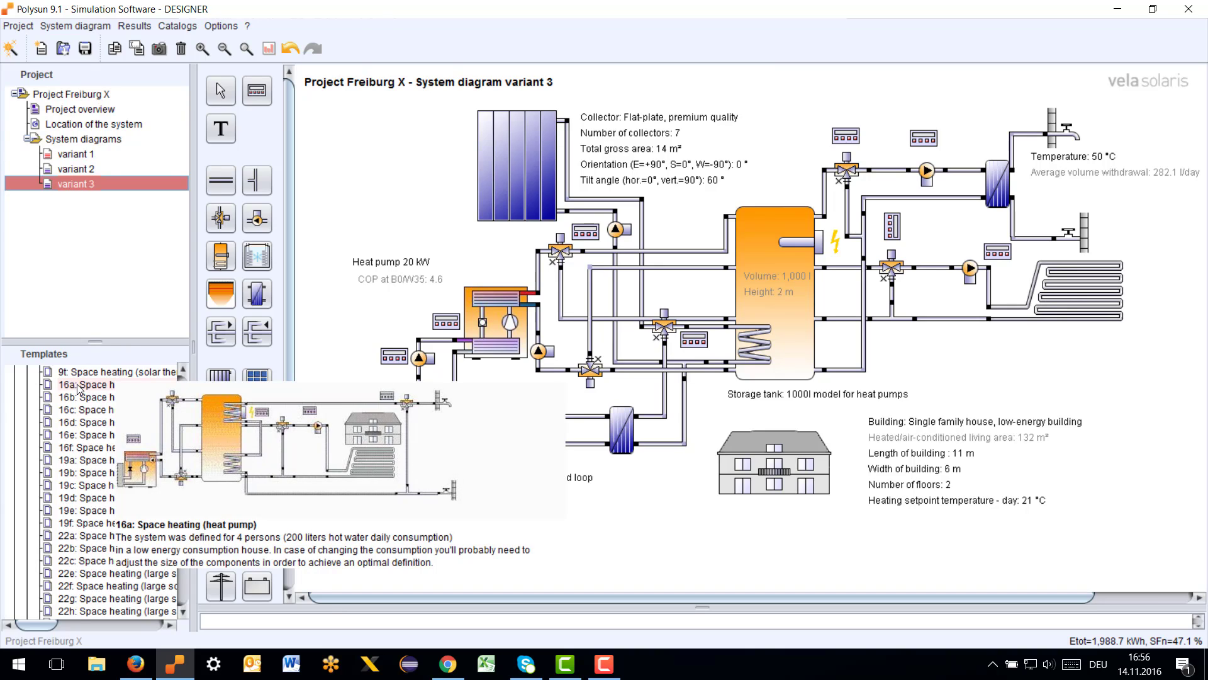
double_click(78, 388)
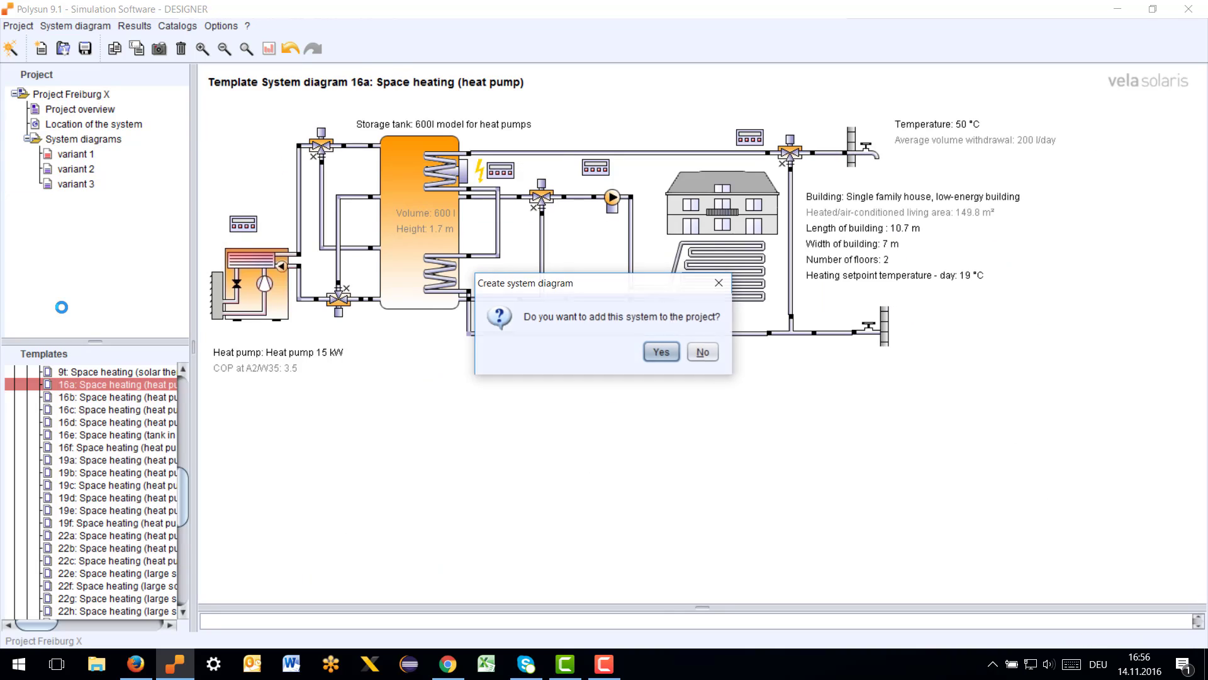
key(Escape)
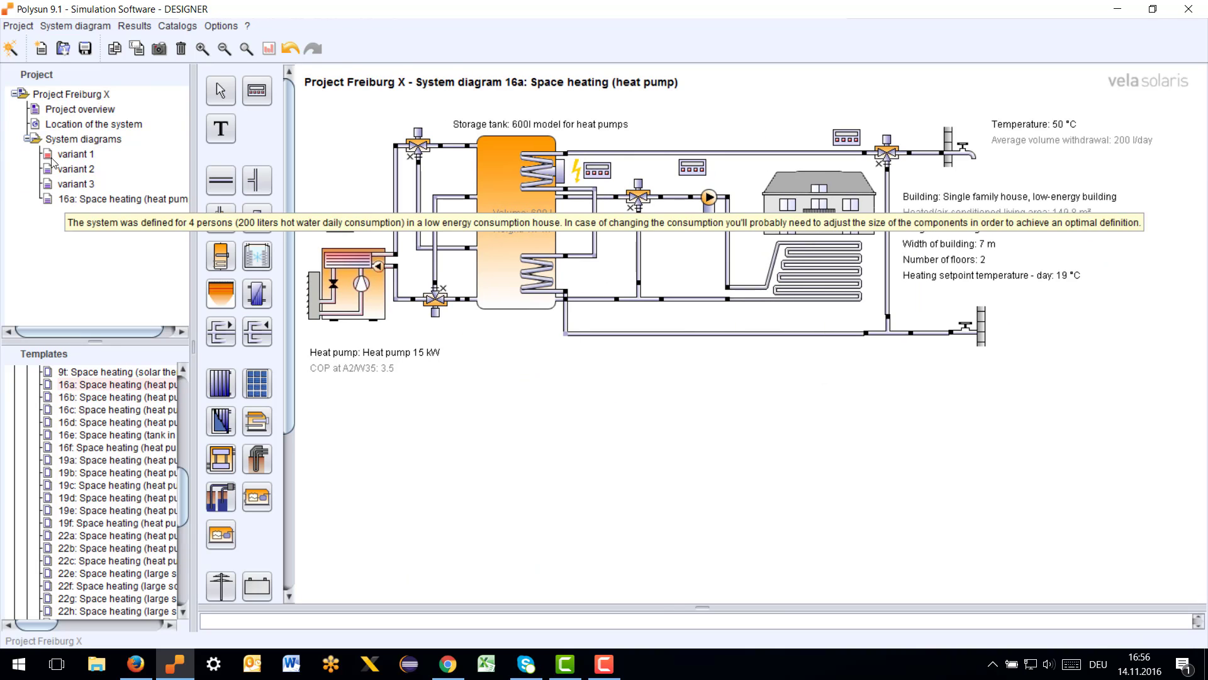
Step: Rename the newly added 16a system diagram as variant 4
right_click(65, 199)
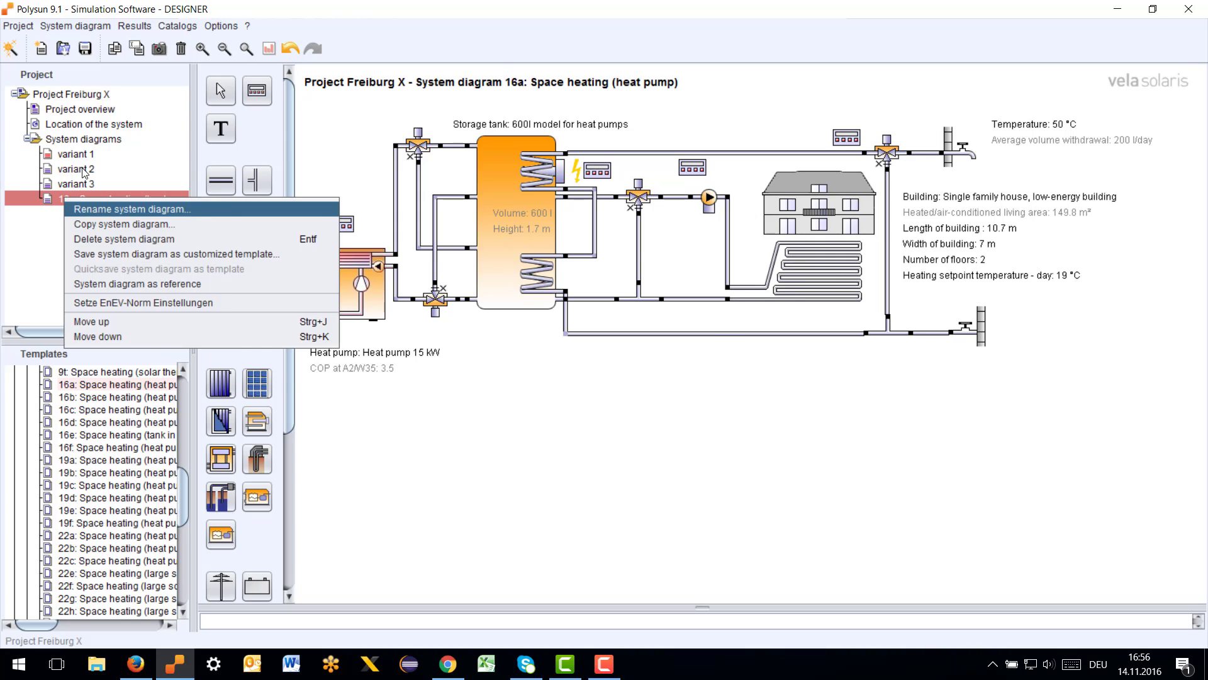
click(126, 209)
text(variant 4)
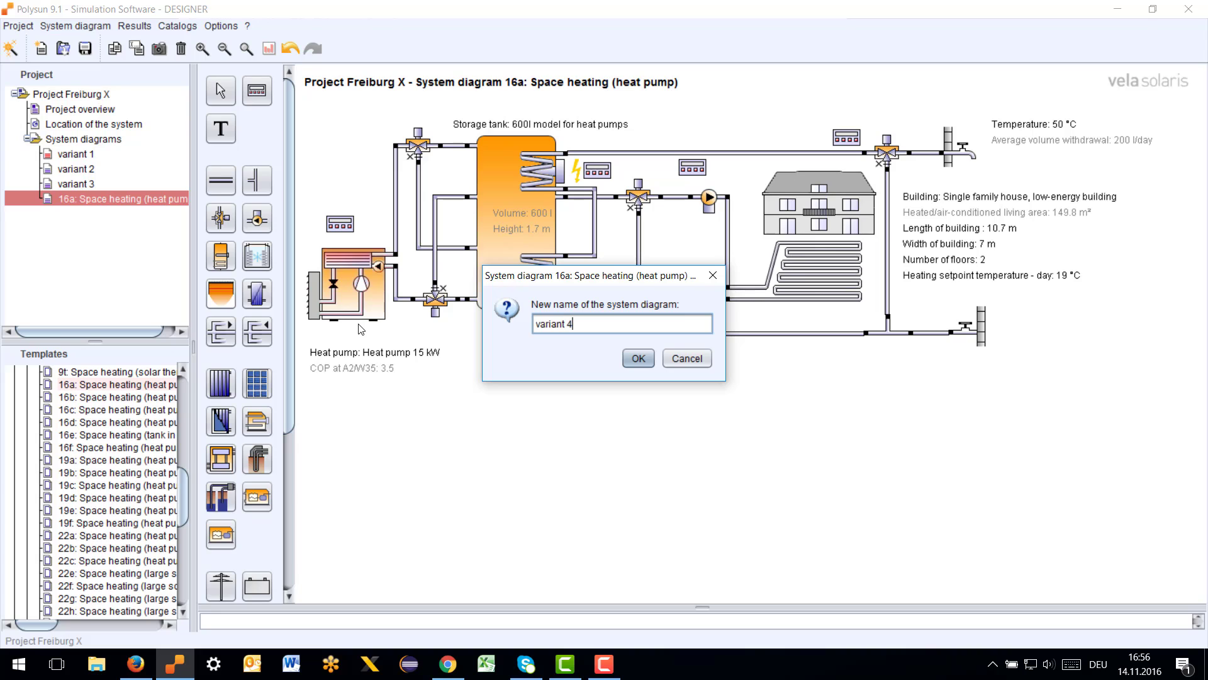
click(638, 359)
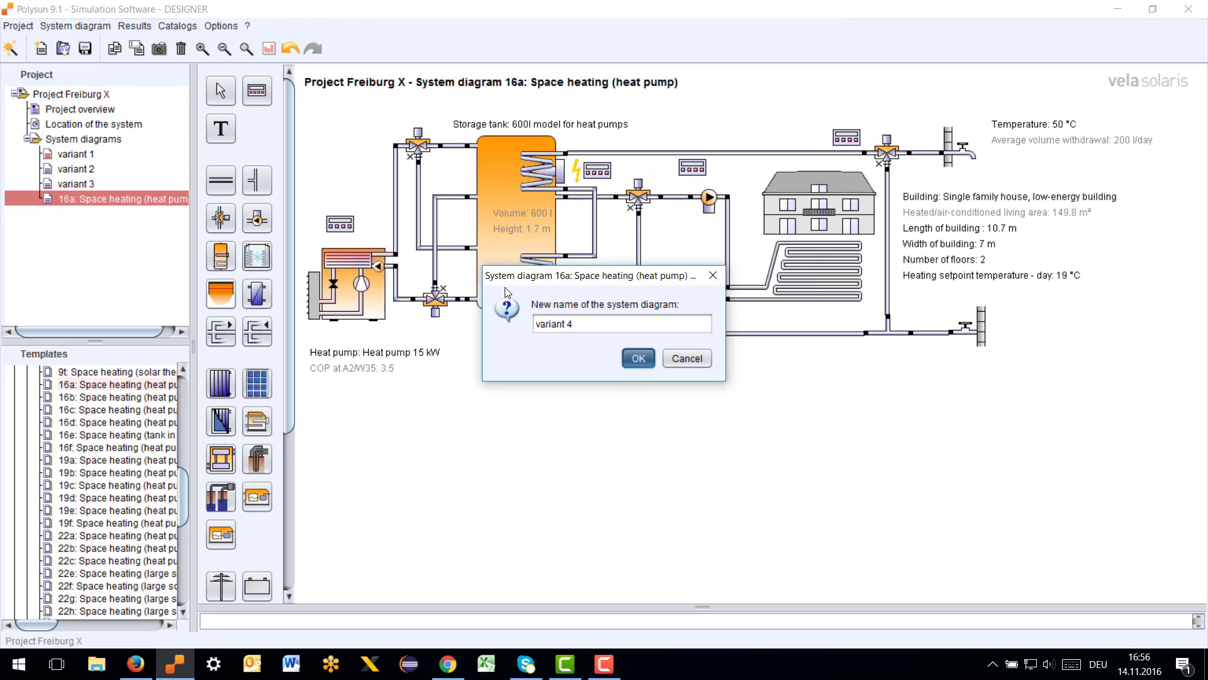
Step: Copy variant 3's hot water demand parameters to variants 1, 2 and 4
click(72, 186)
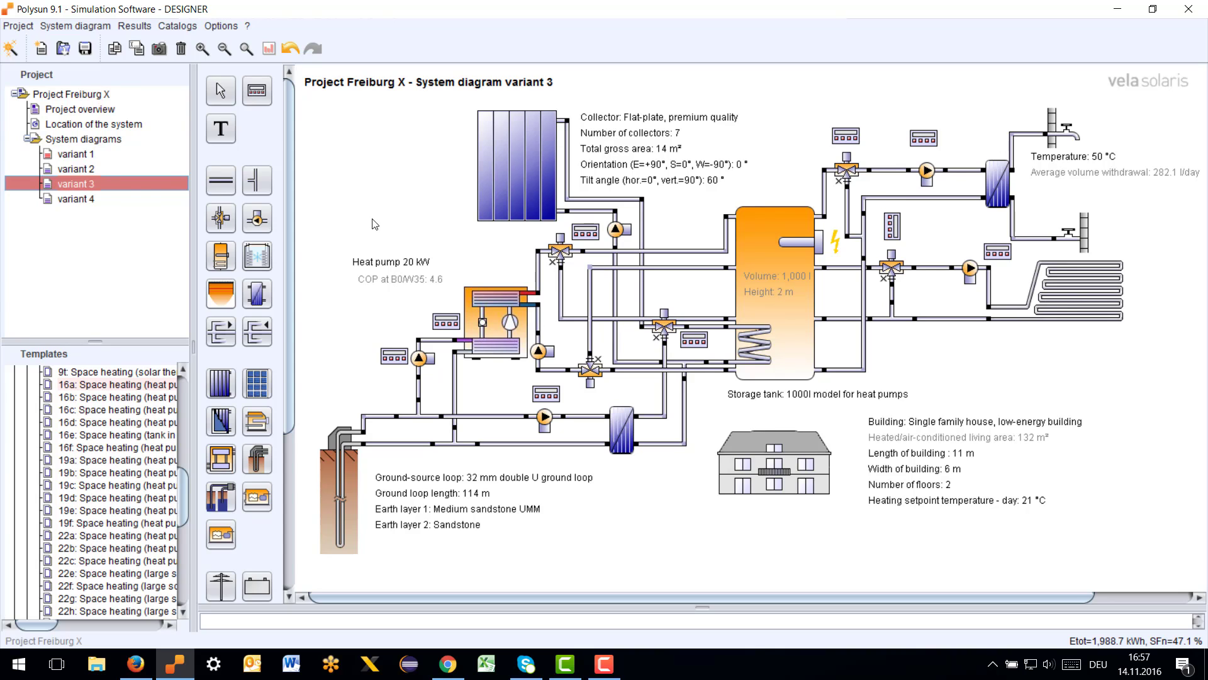
click(1068, 136)
double_click(1068, 136)
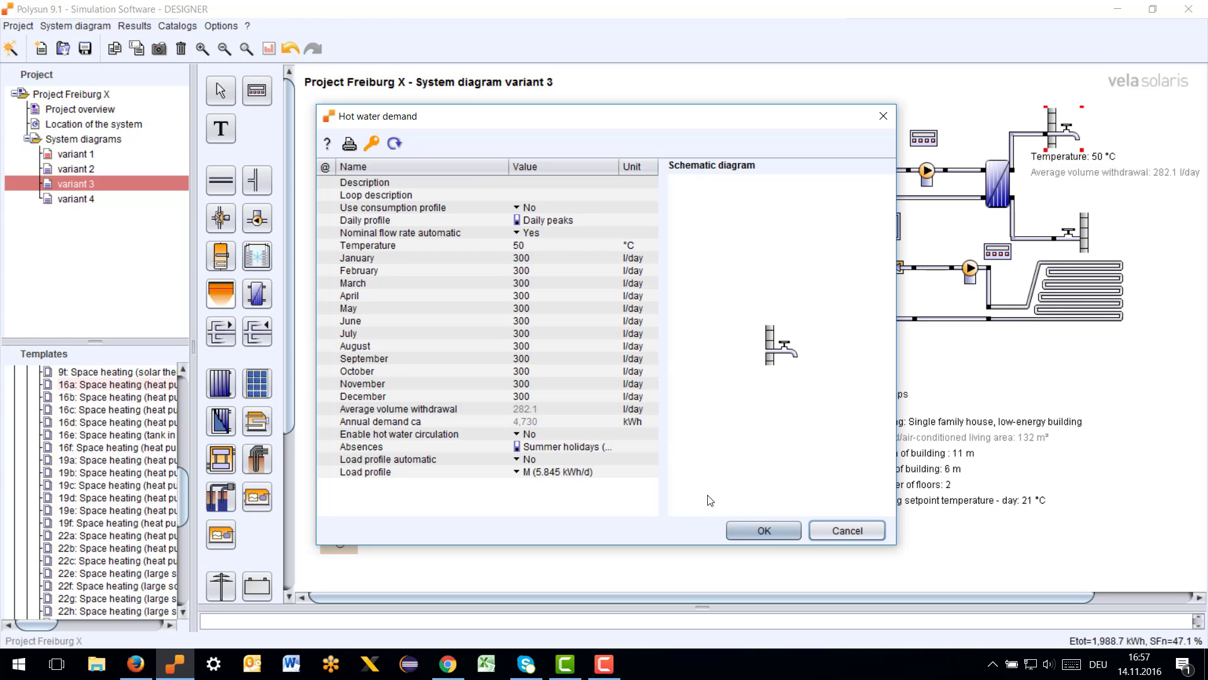
click(764, 530)
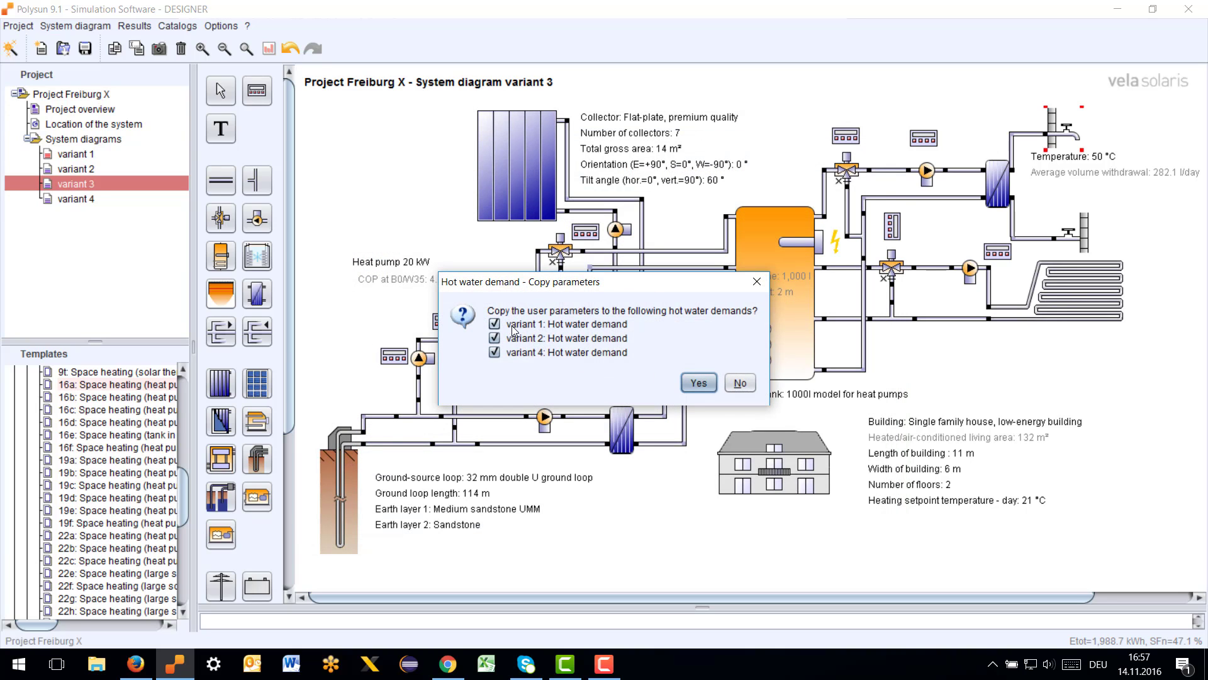
click(698, 382)
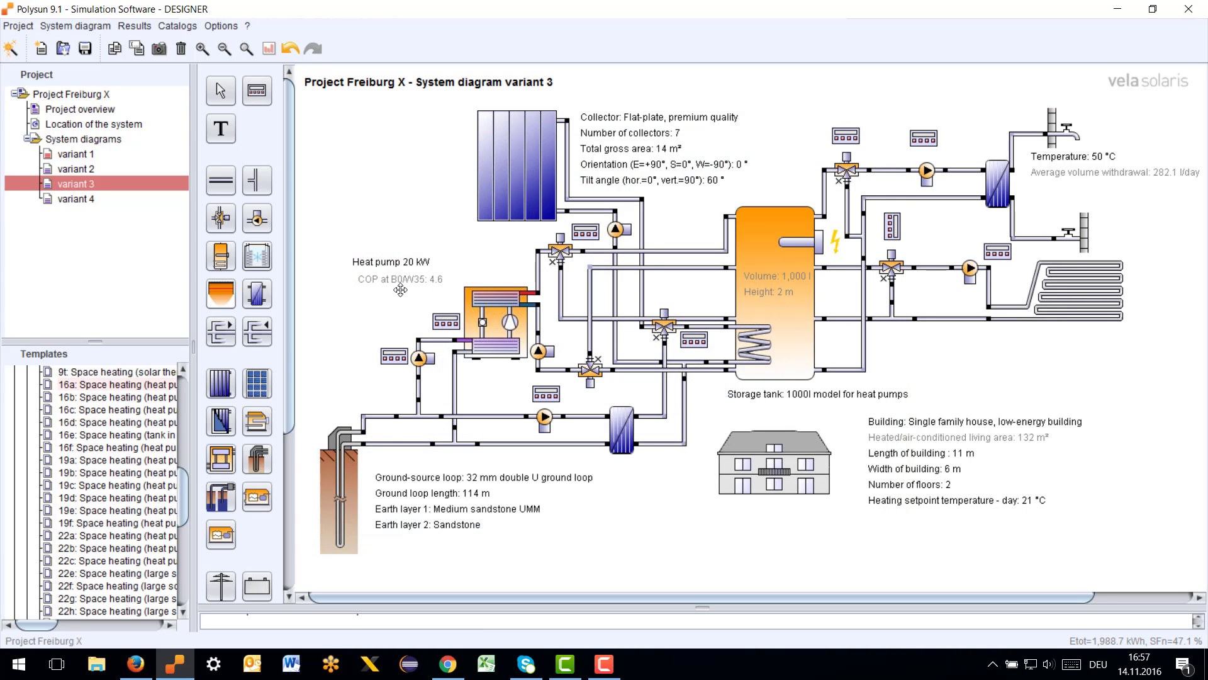
Step: Copy variant 3's building parameters to variant 4 only, excluding variants 1 and 2
click(810, 438)
double_click(809, 441)
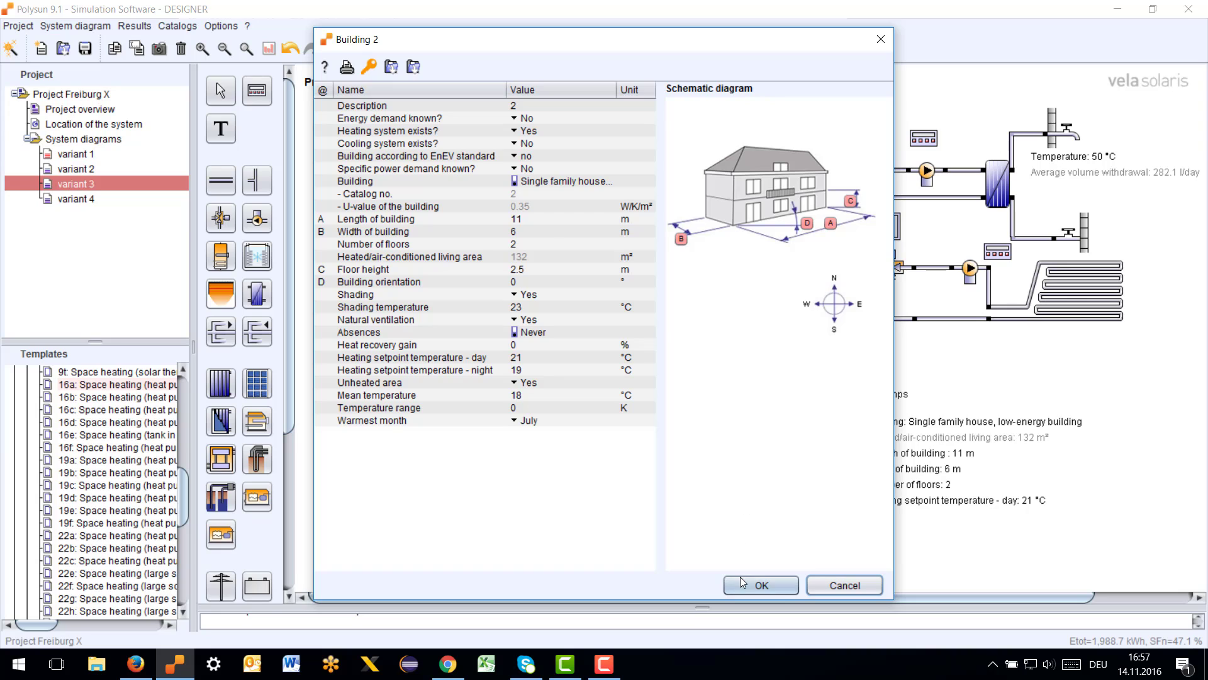
click(761, 586)
click(496, 323)
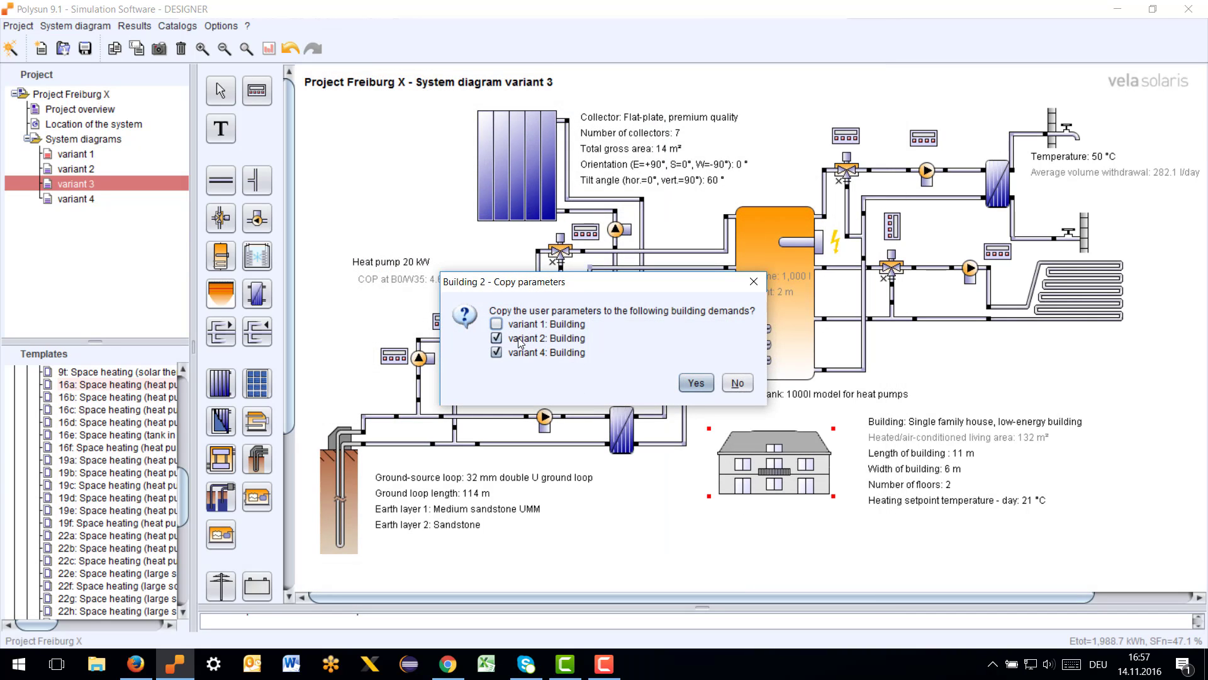
click(496, 338)
click(696, 383)
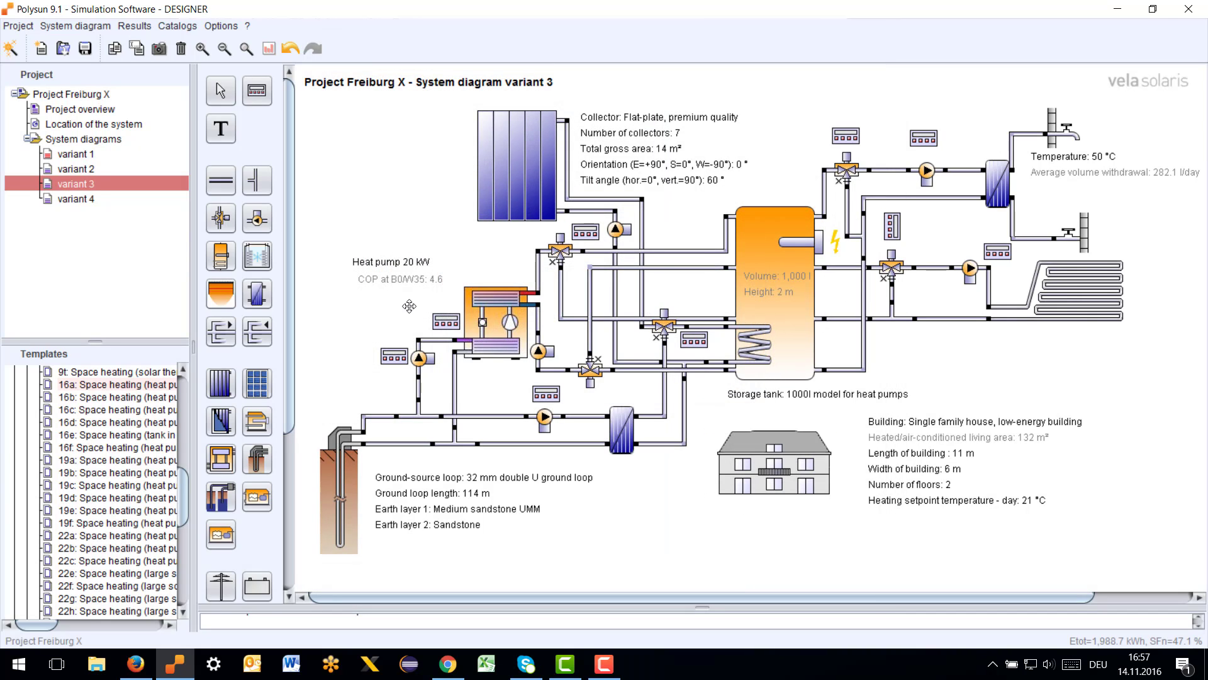
Step: Look through the catalog for variant 4's heat pump and close it without choosing another model
click(76, 199)
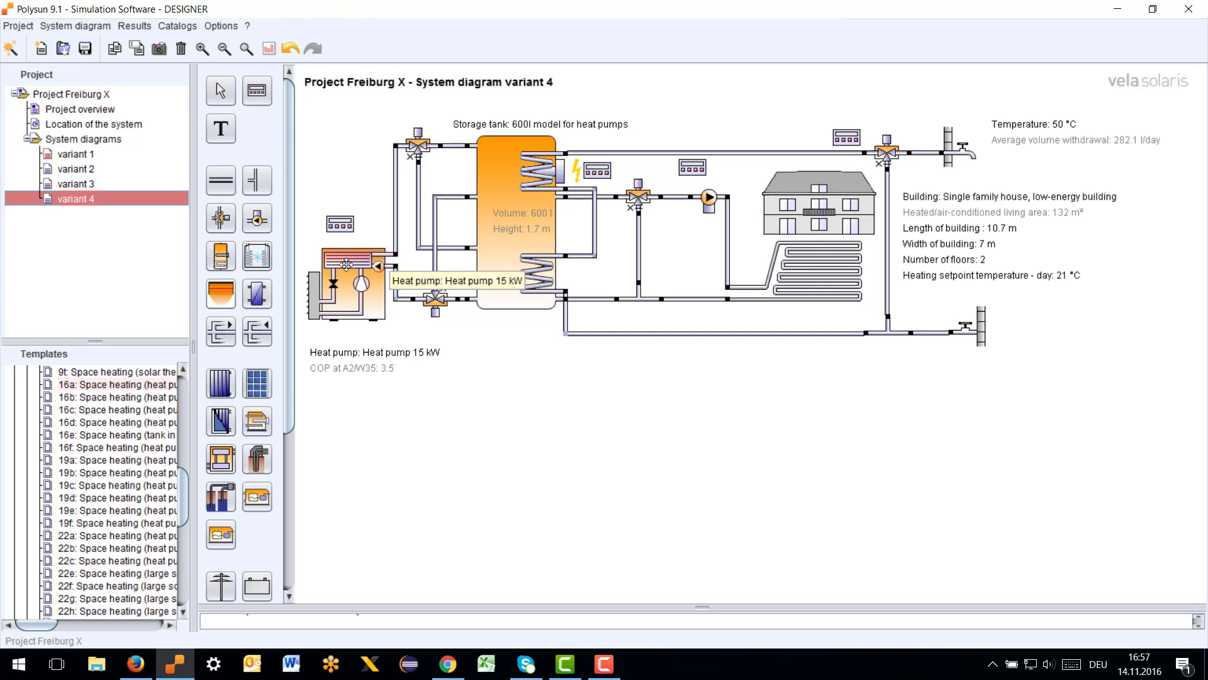
double_click(346, 265)
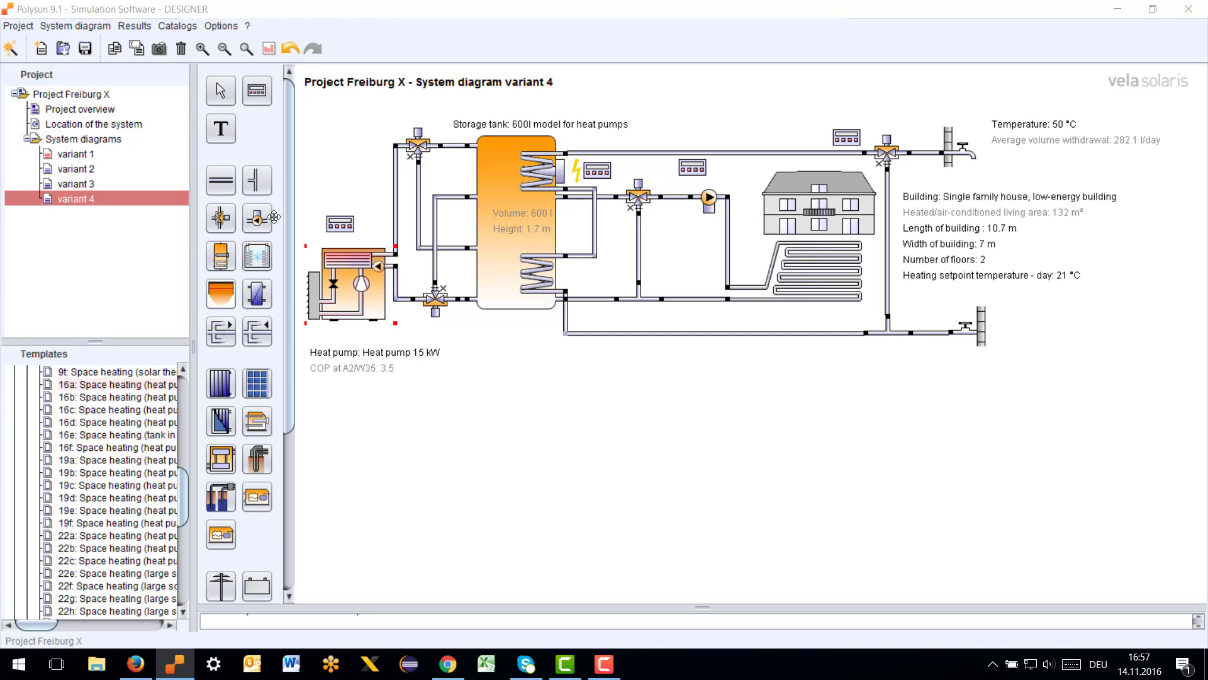
double_click(540, 311)
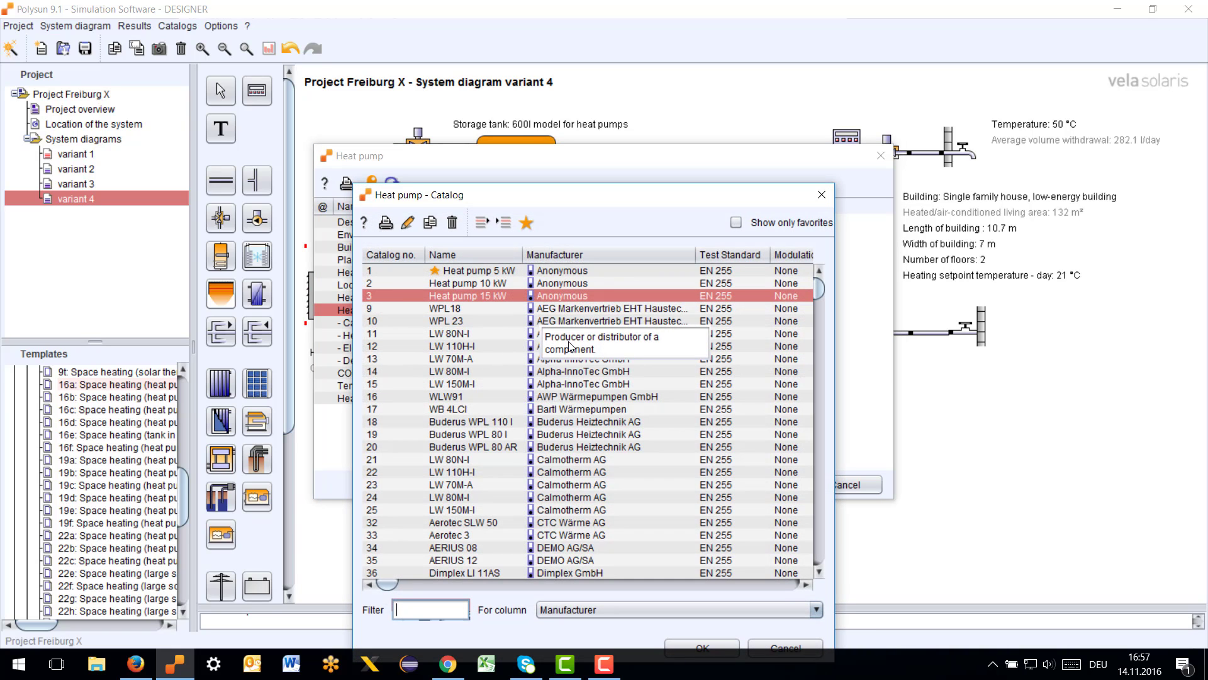
click(660, 159)
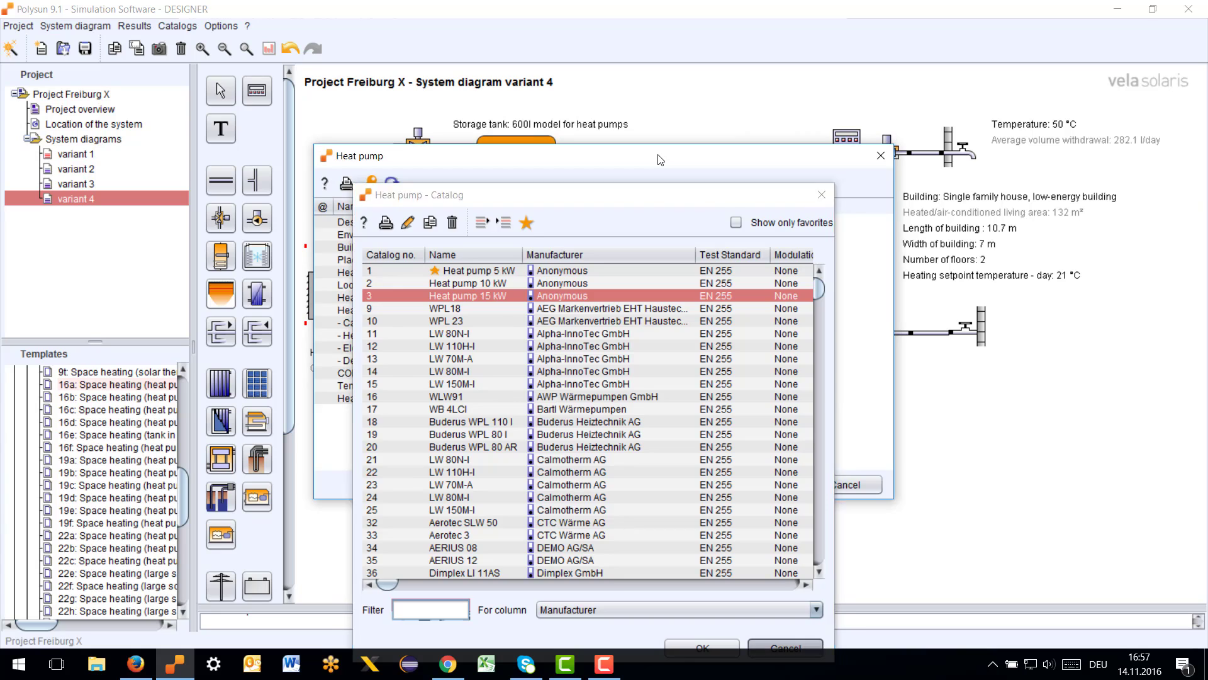
click(881, 156)
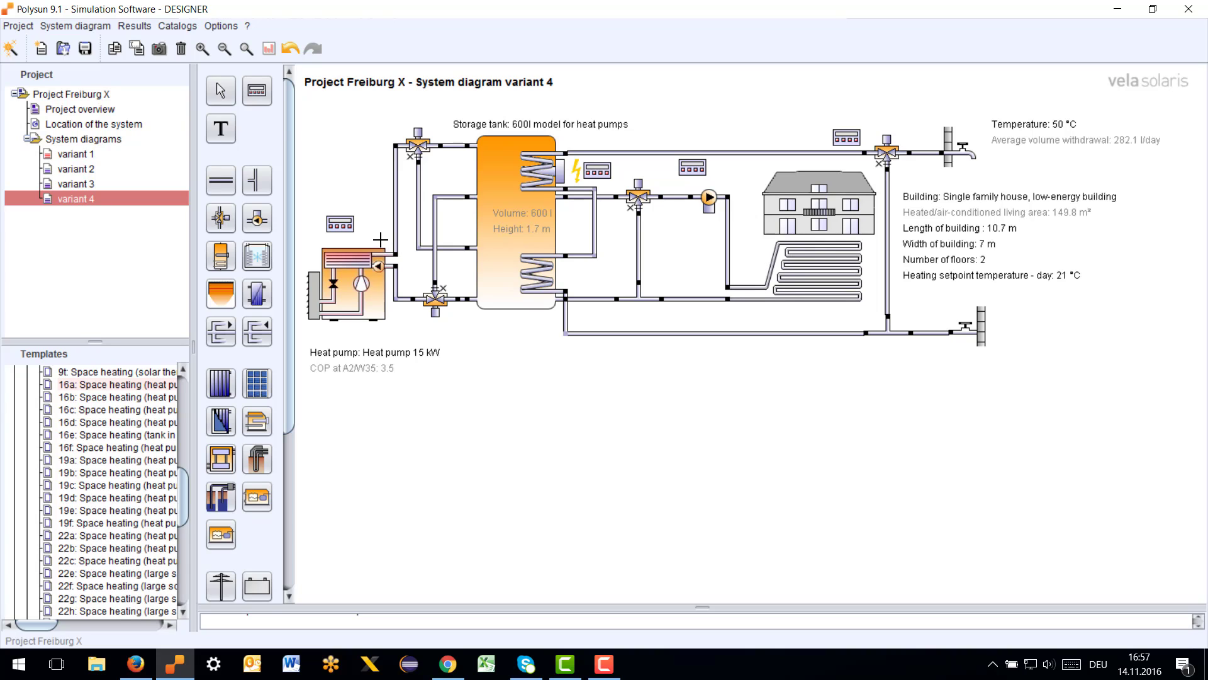
Step: Set variant 3 as the project's reference system diagram
click(87, 183)
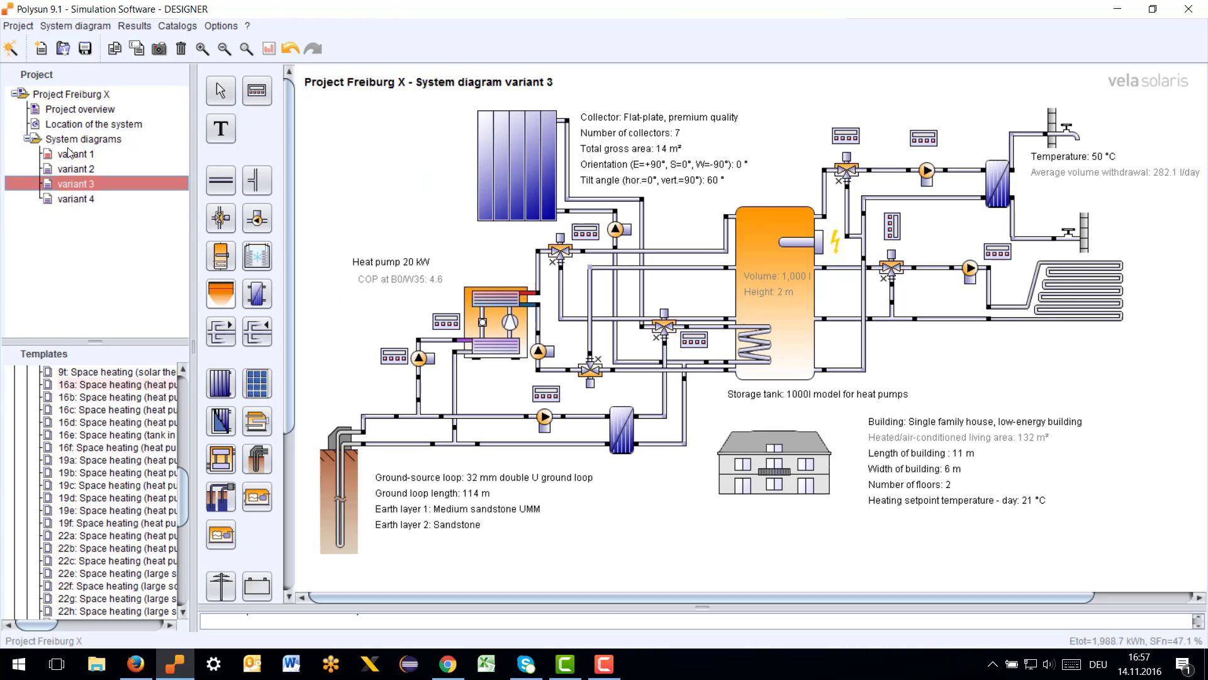
right_click(80, 185)
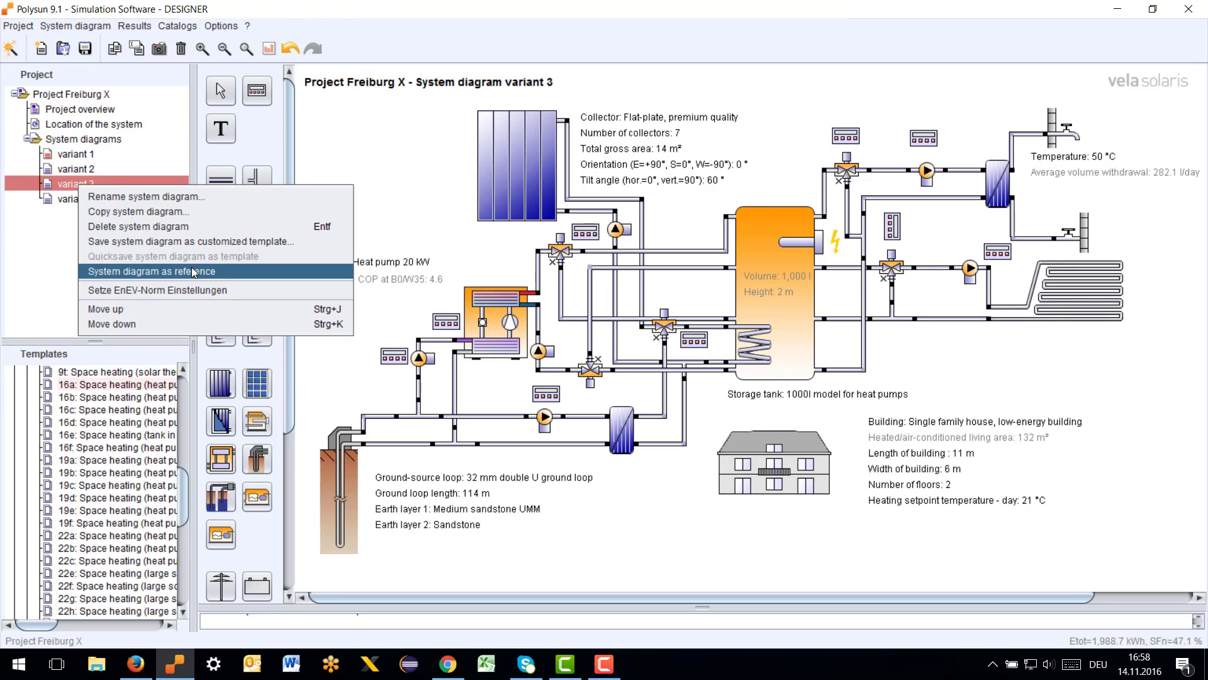
click(138, 272)
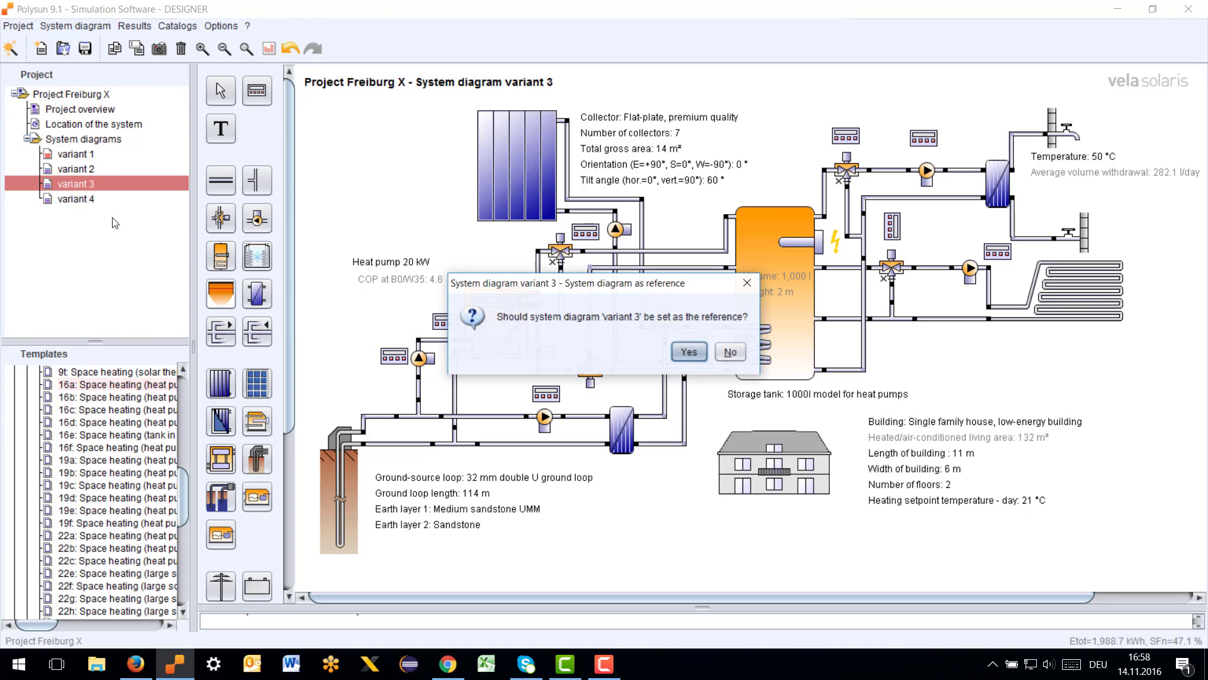
click(688, 351)
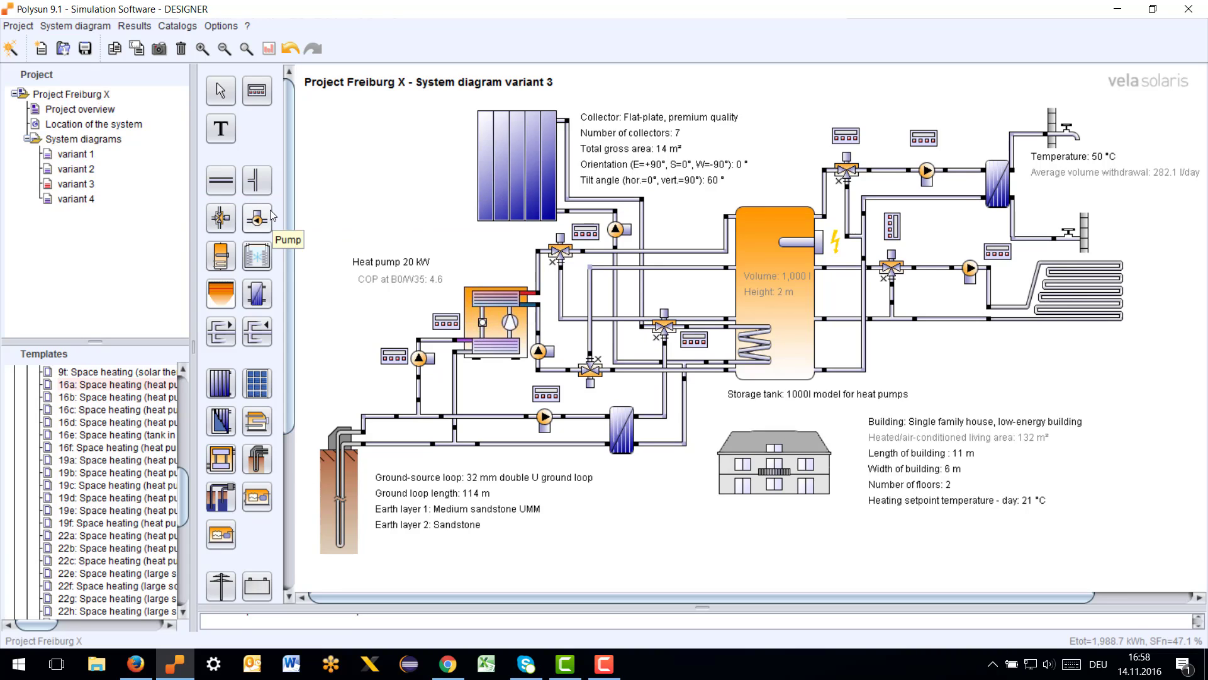
Step: Simulate variant 4 and compare its total fuel and/or electricity consumption with the reference in the results overview
click(70, 200)
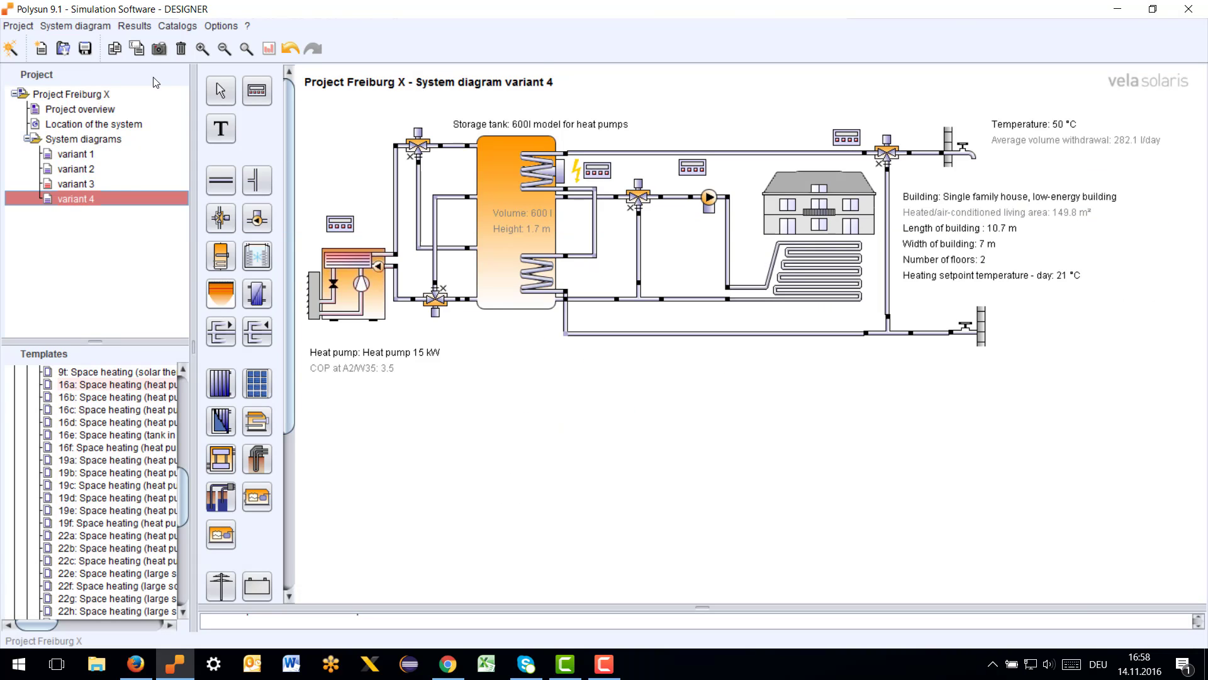
click(134, 28)
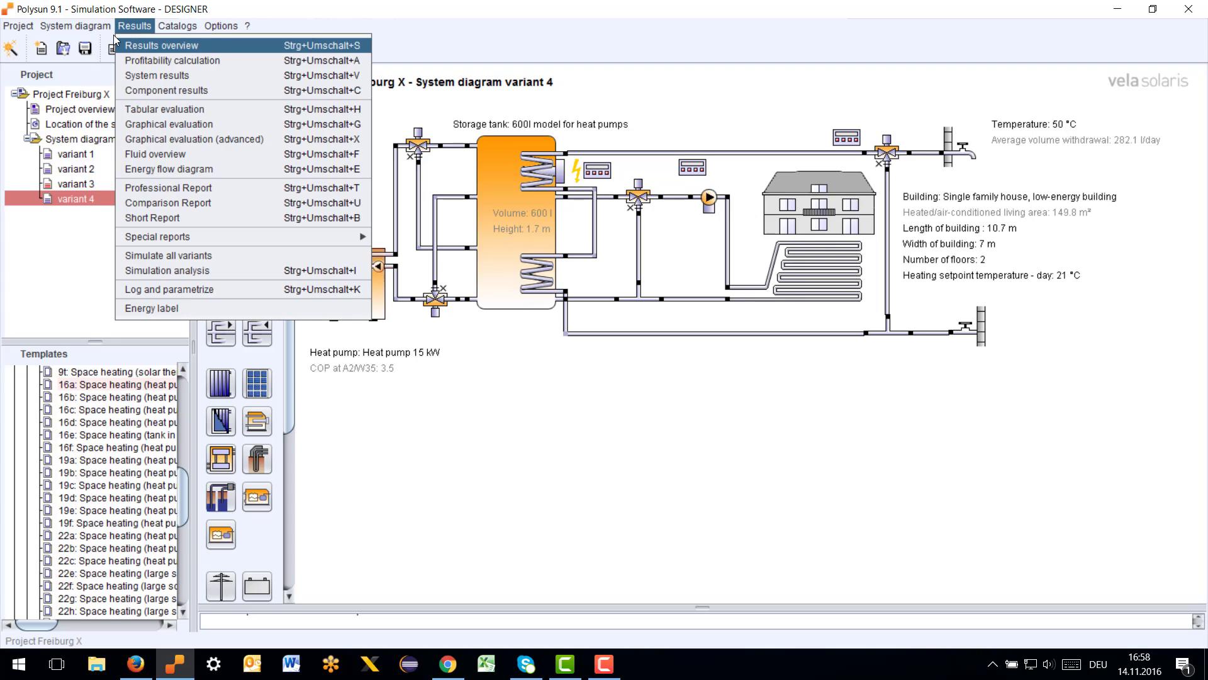
click(116, 44)
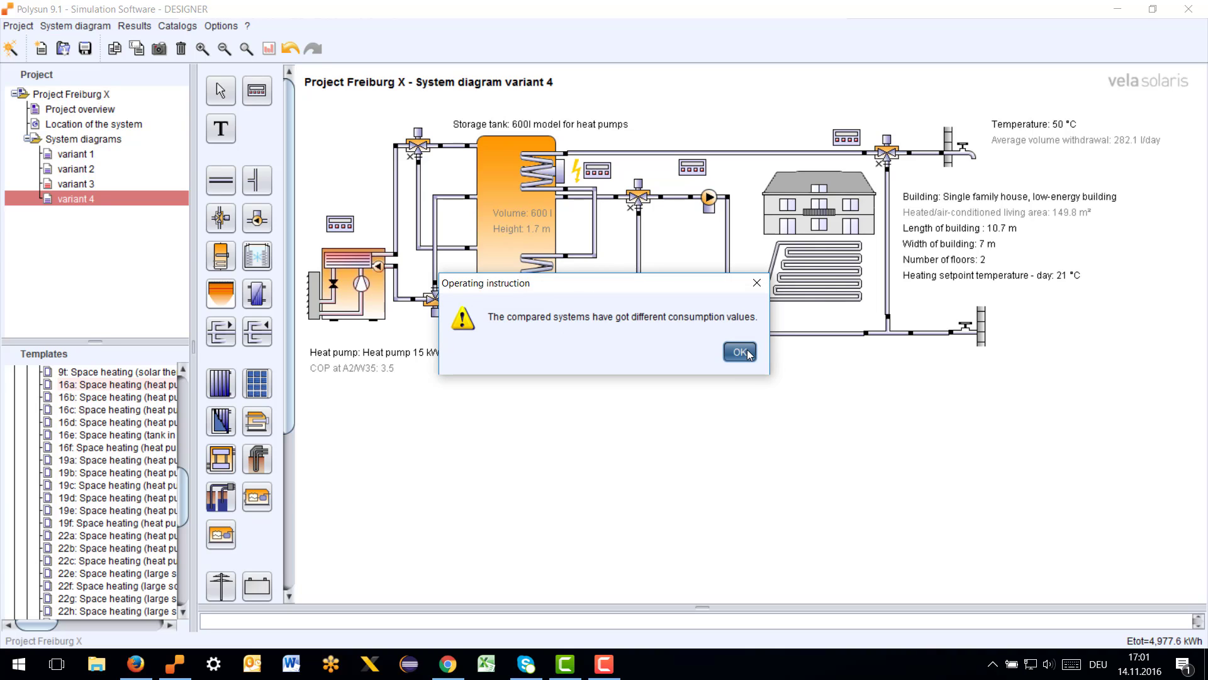
click(746, 352)
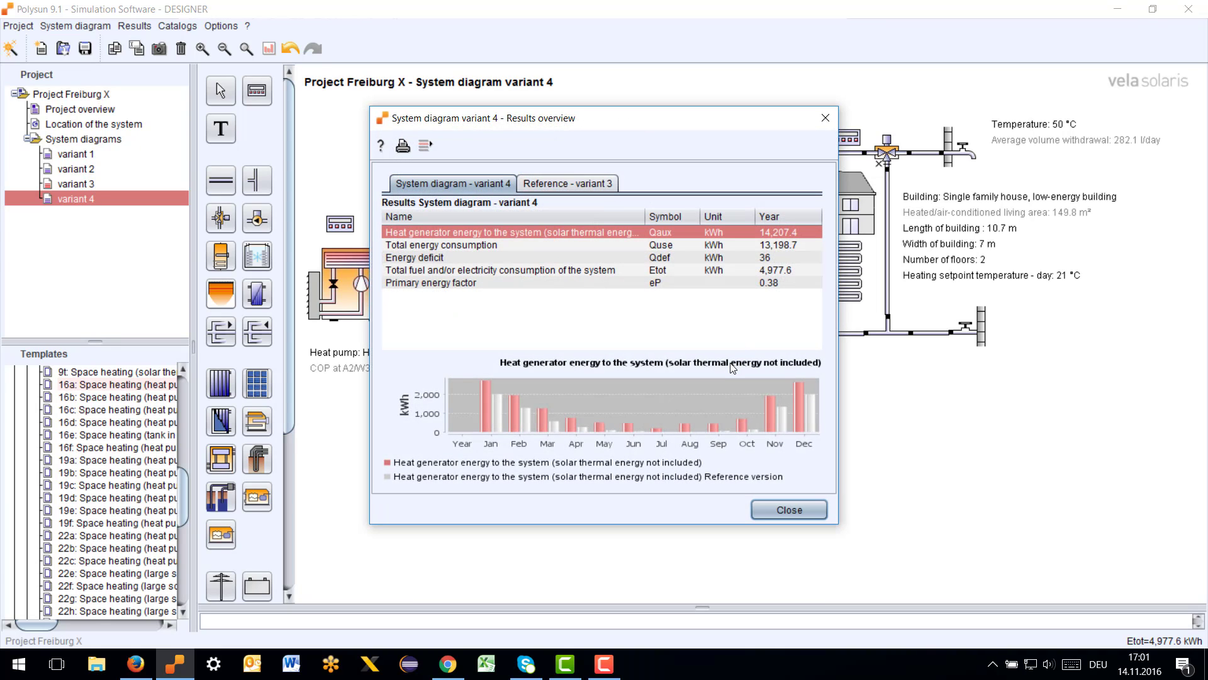
click(458, 272)
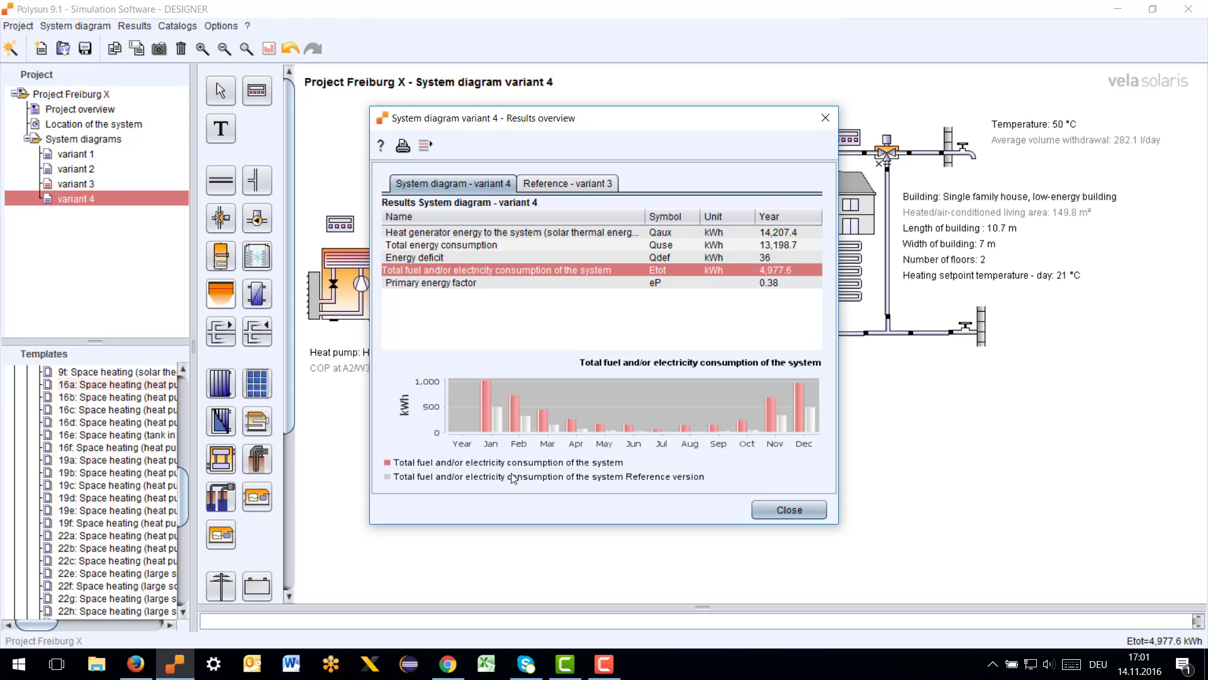
click(801, 508)
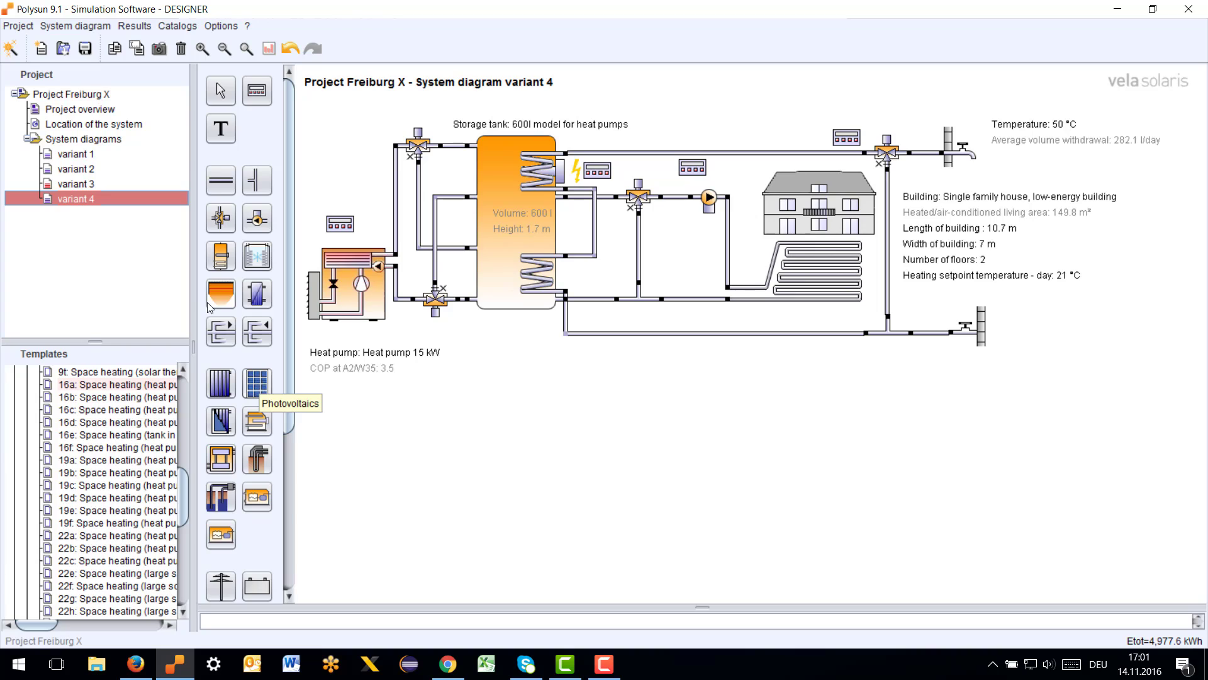
Step: Add a photovoltaics component below variant 4's heat pump and an electric grid component beside it
drag(256, 384, 385, 440)
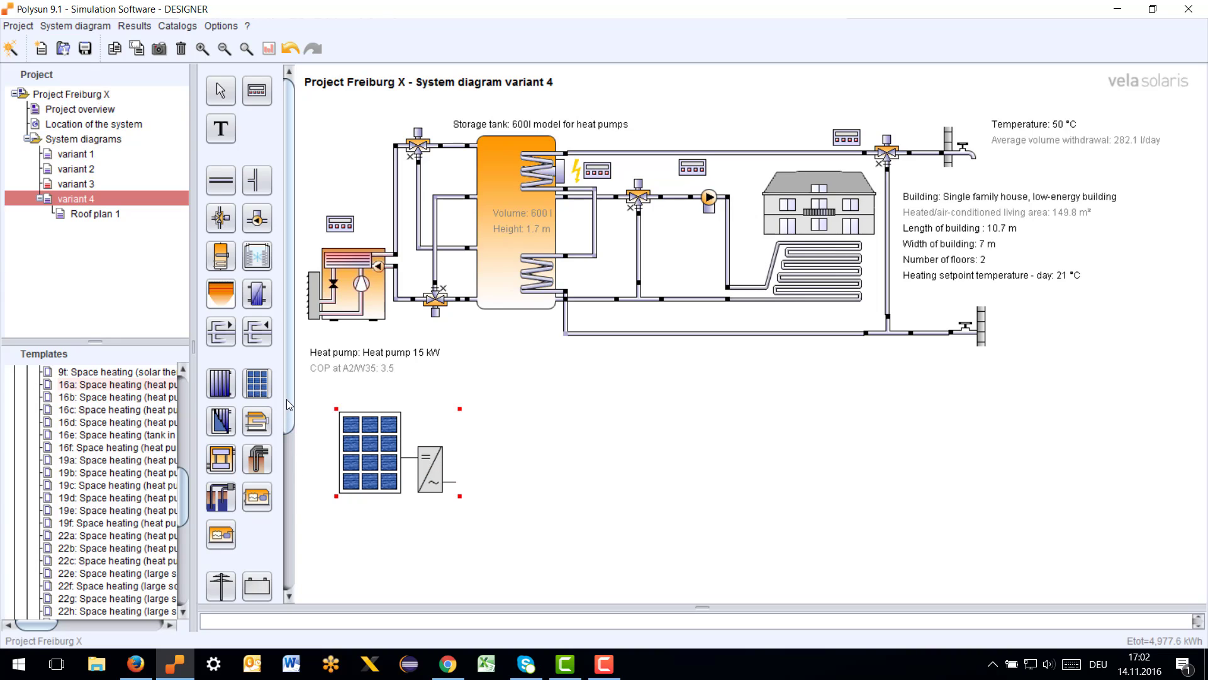
drag(288, 397, 284, 440)
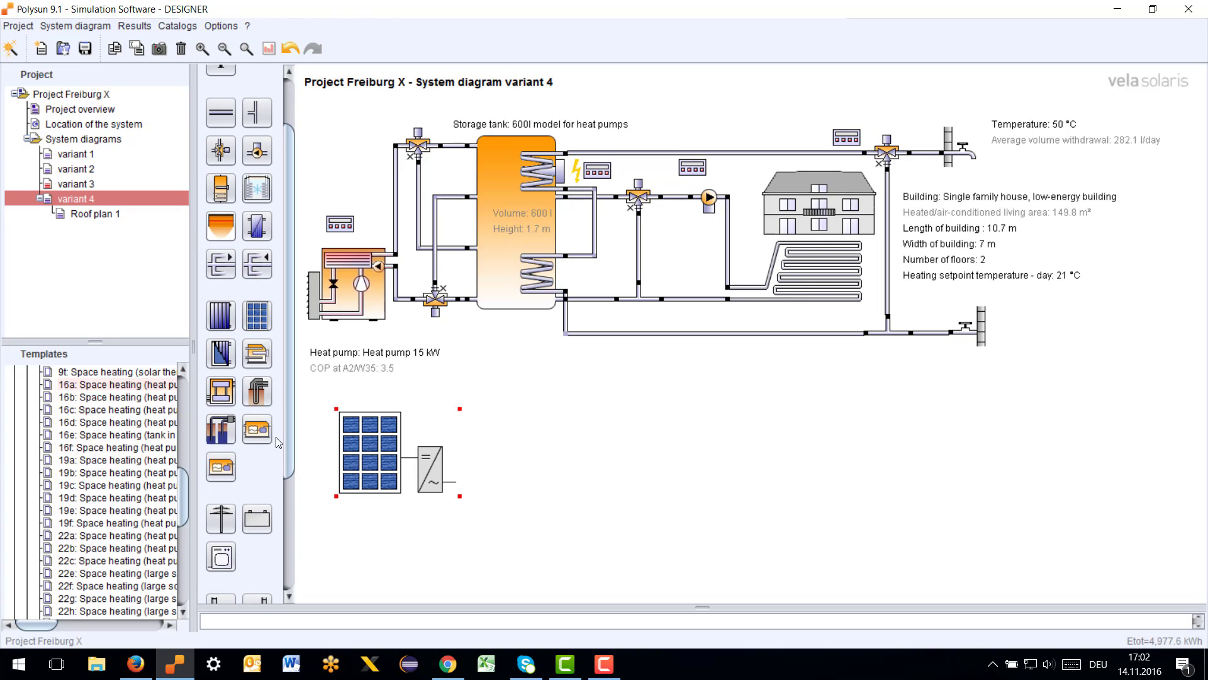
click(222, 520)
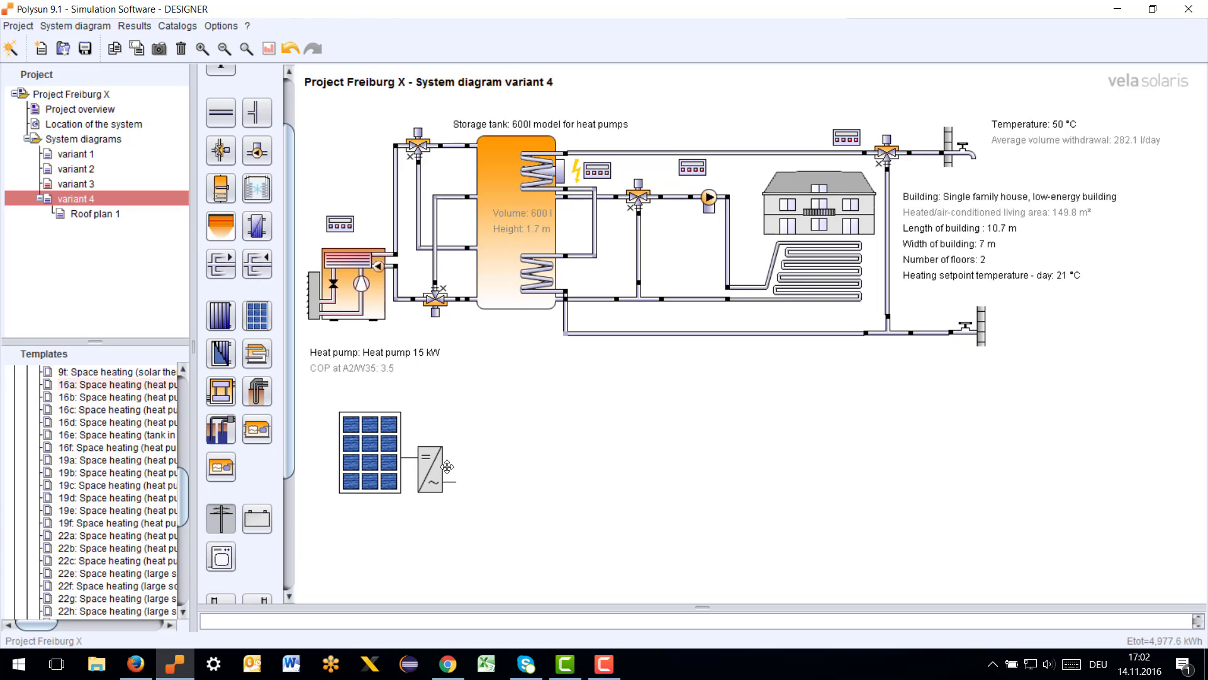
click(509, 437)
drag(536, 456, 487, 457)
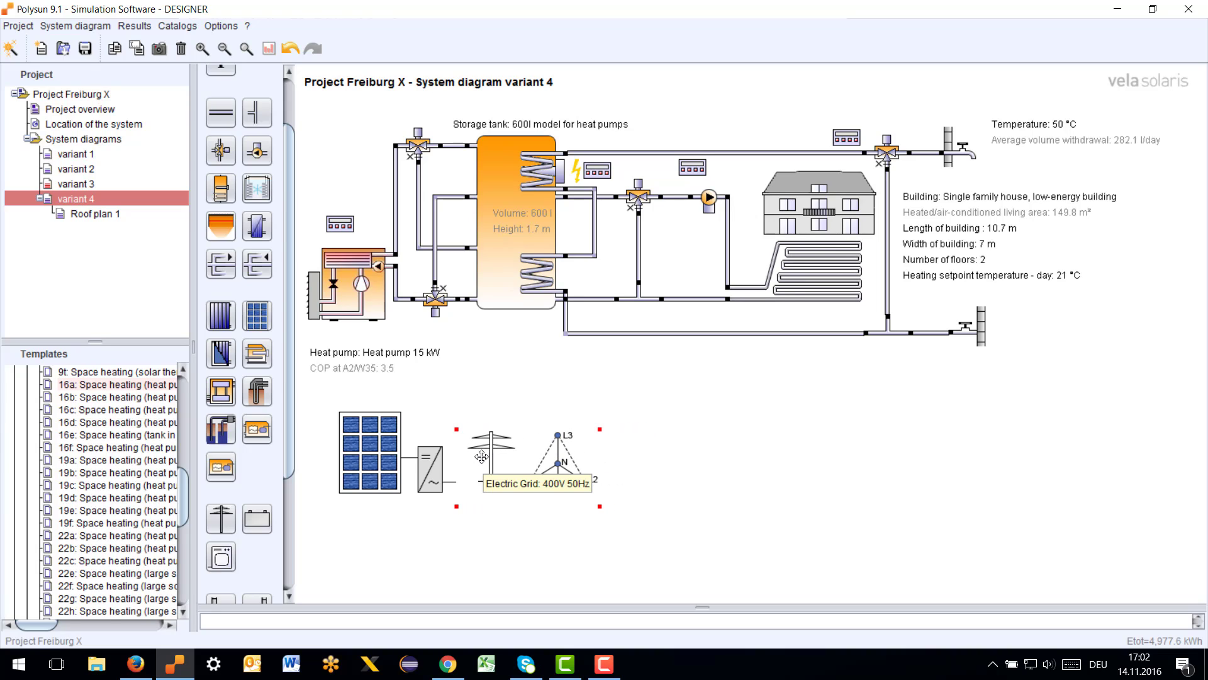
Step: Place an electric consumers component beside the grid and review its consumption profile settings
click(224, 558)
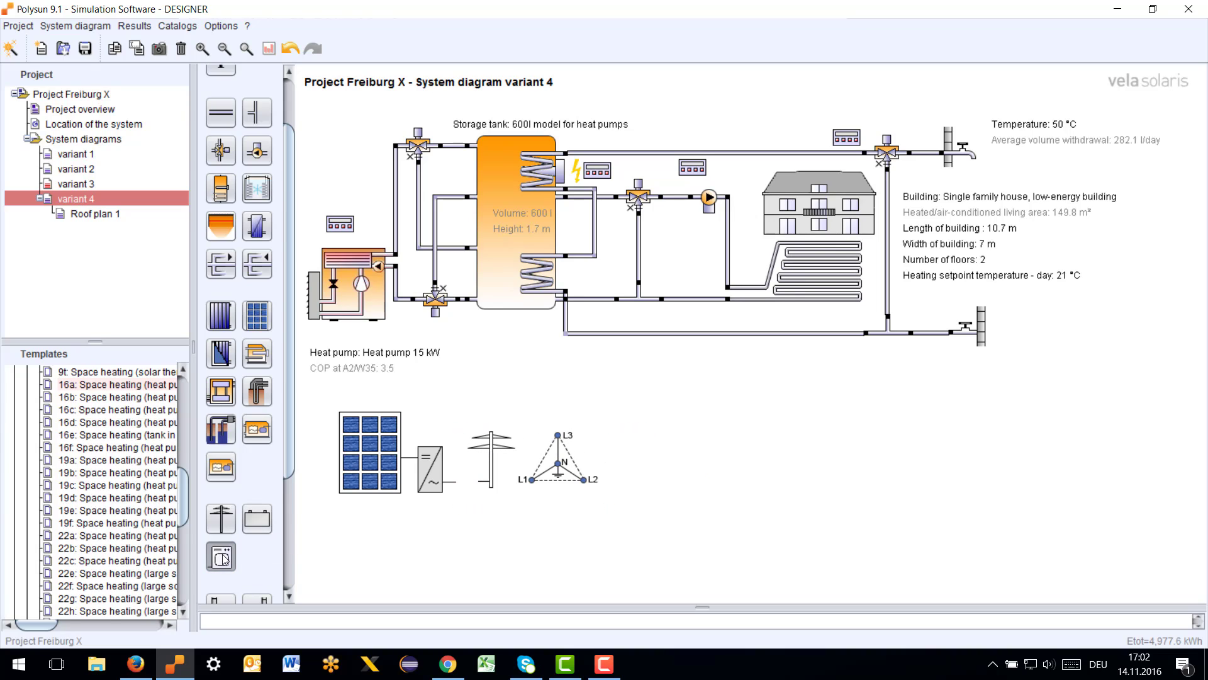
click(667, 448)
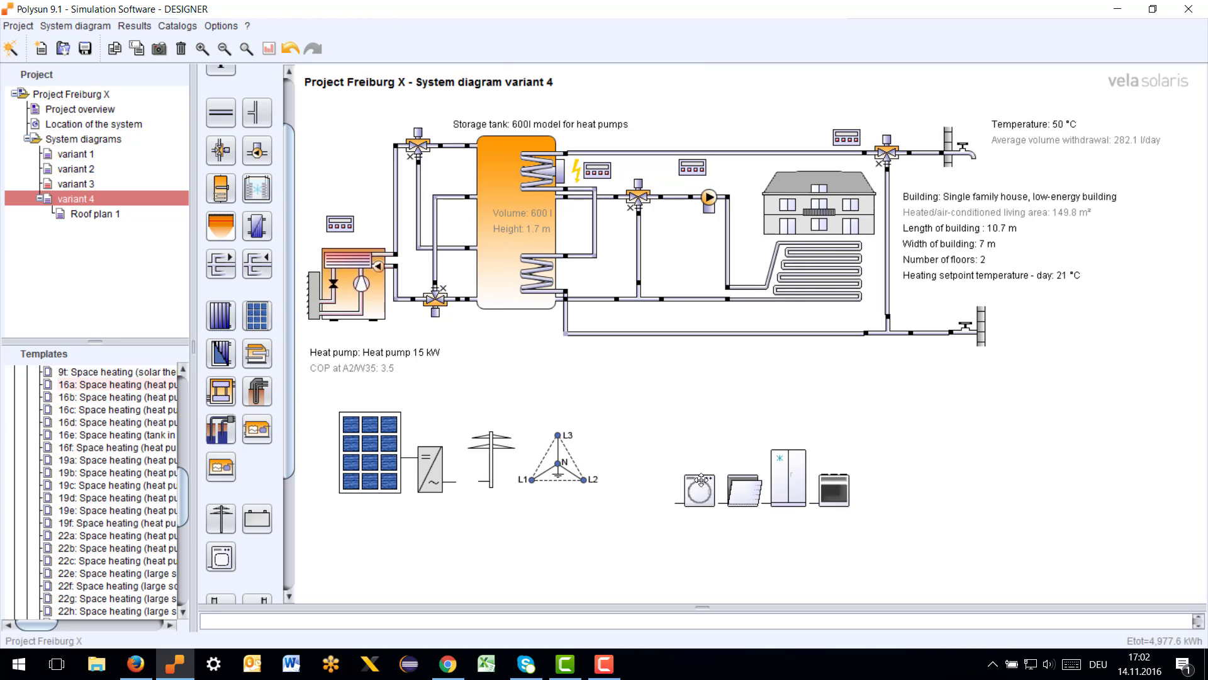
drag(701, 480, 670, 460)
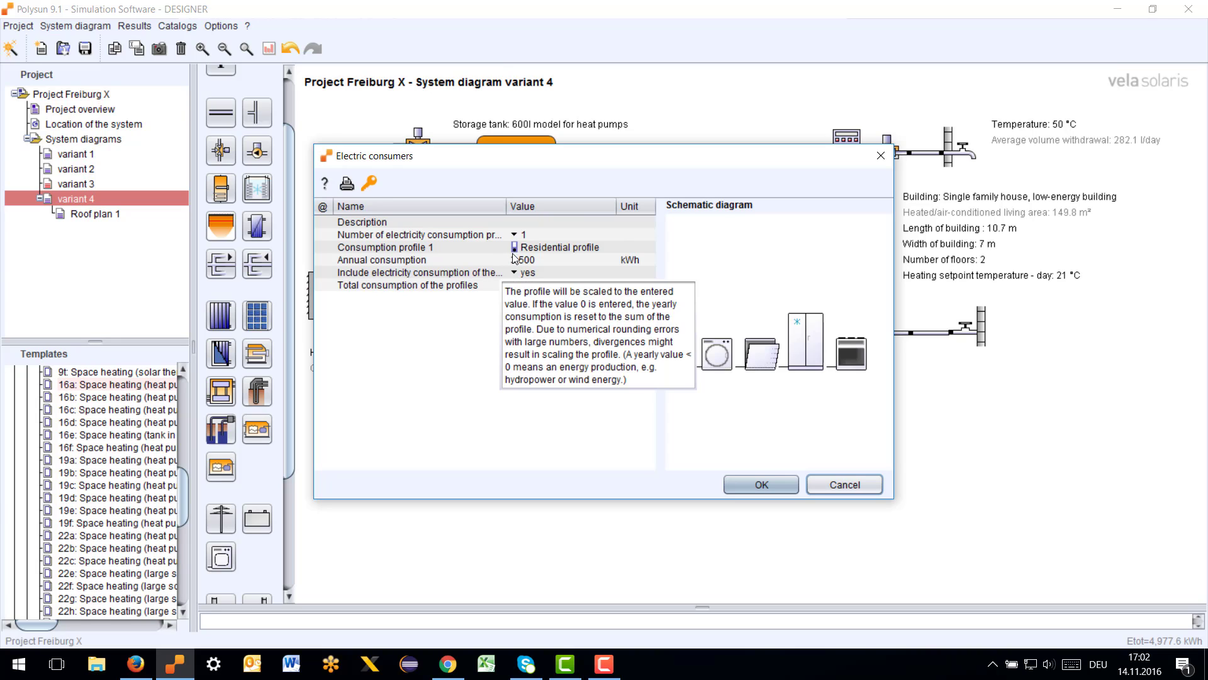
drag(592, 161, 725, 433)
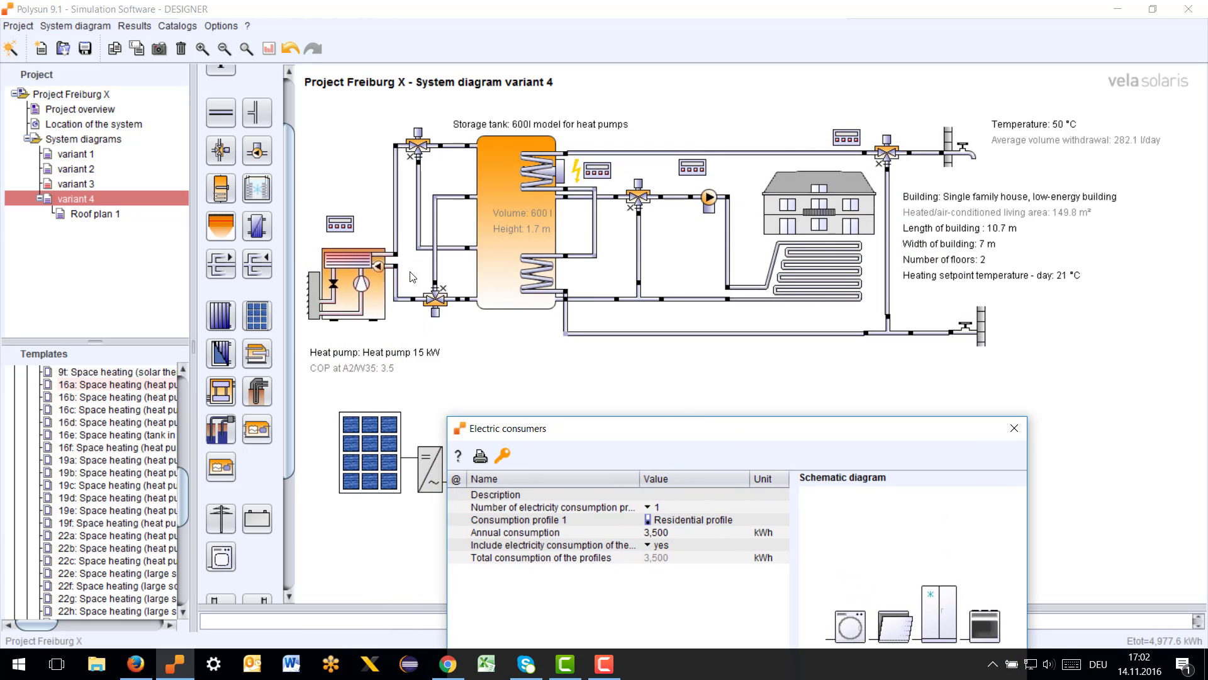
drag(633, 425, 626, 248)
click(886, 577)
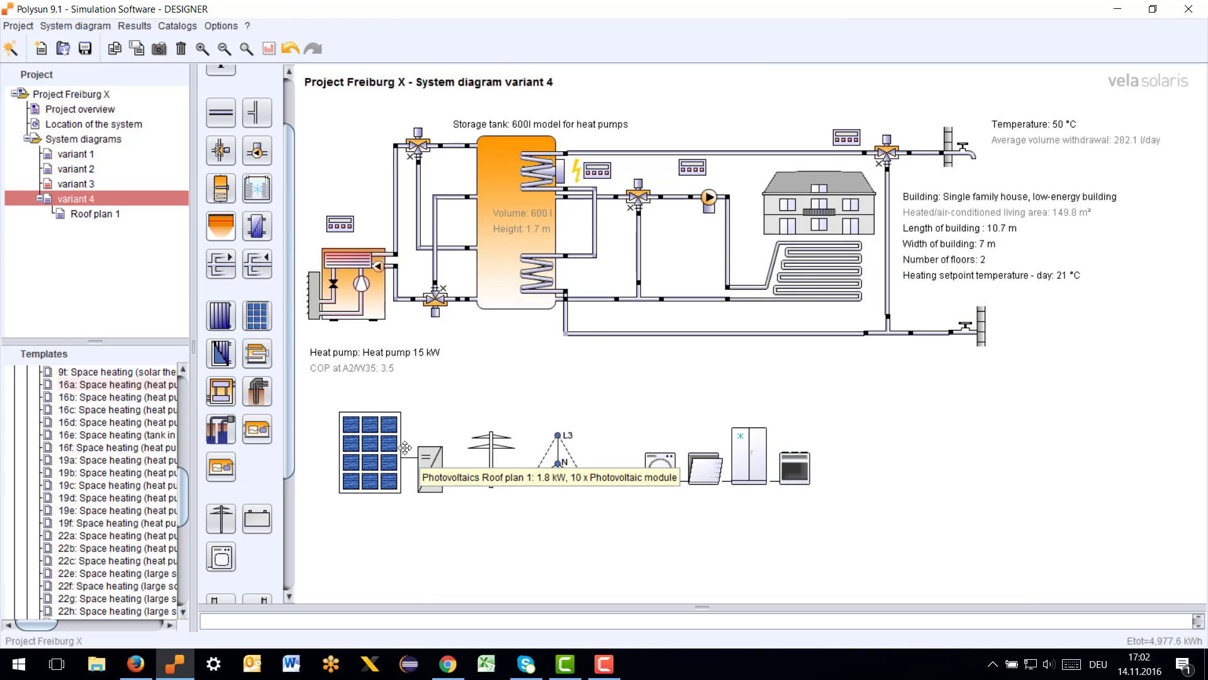
Step: Start the photovoltaics wizard for Roof plan 1 and set the grid's maximum phase load imbalance to unlimited
click(390, 422)
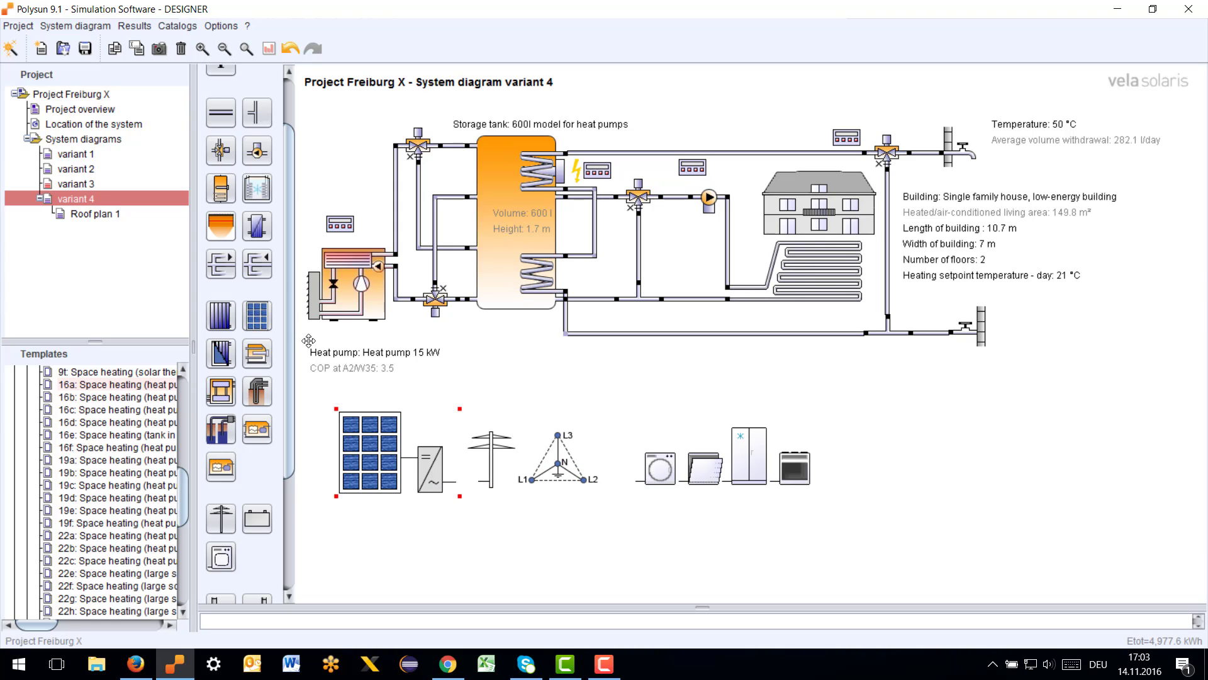
double_click(386, 423)
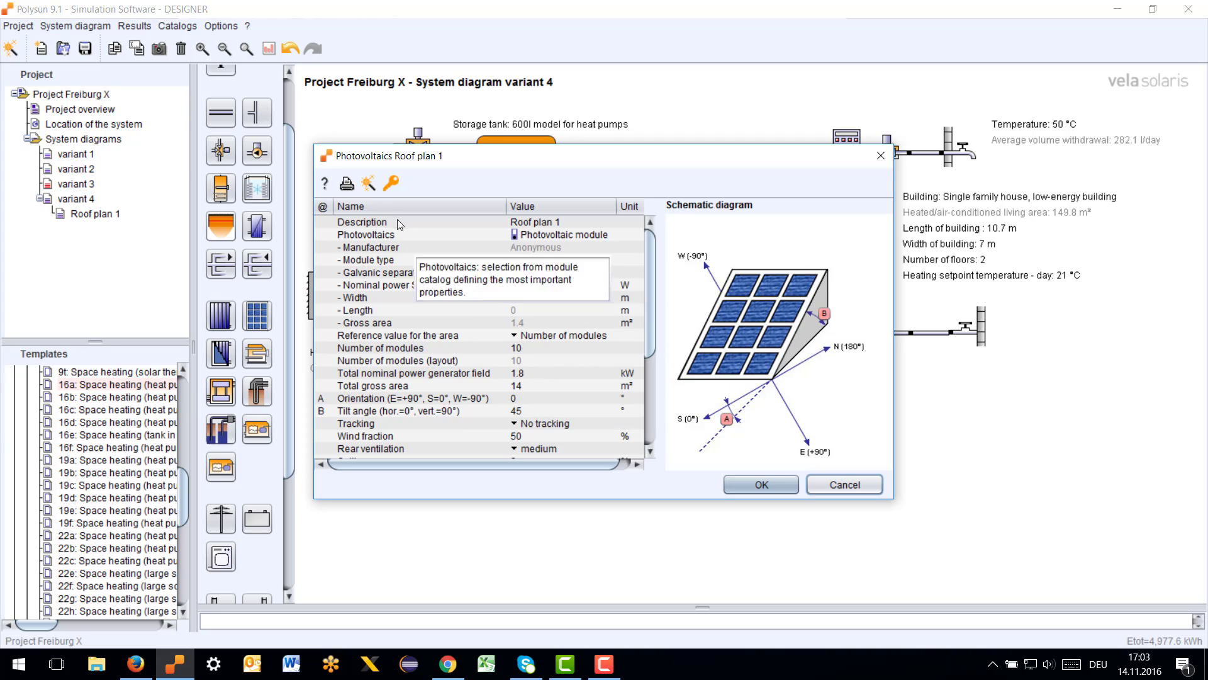
click(370, 183)
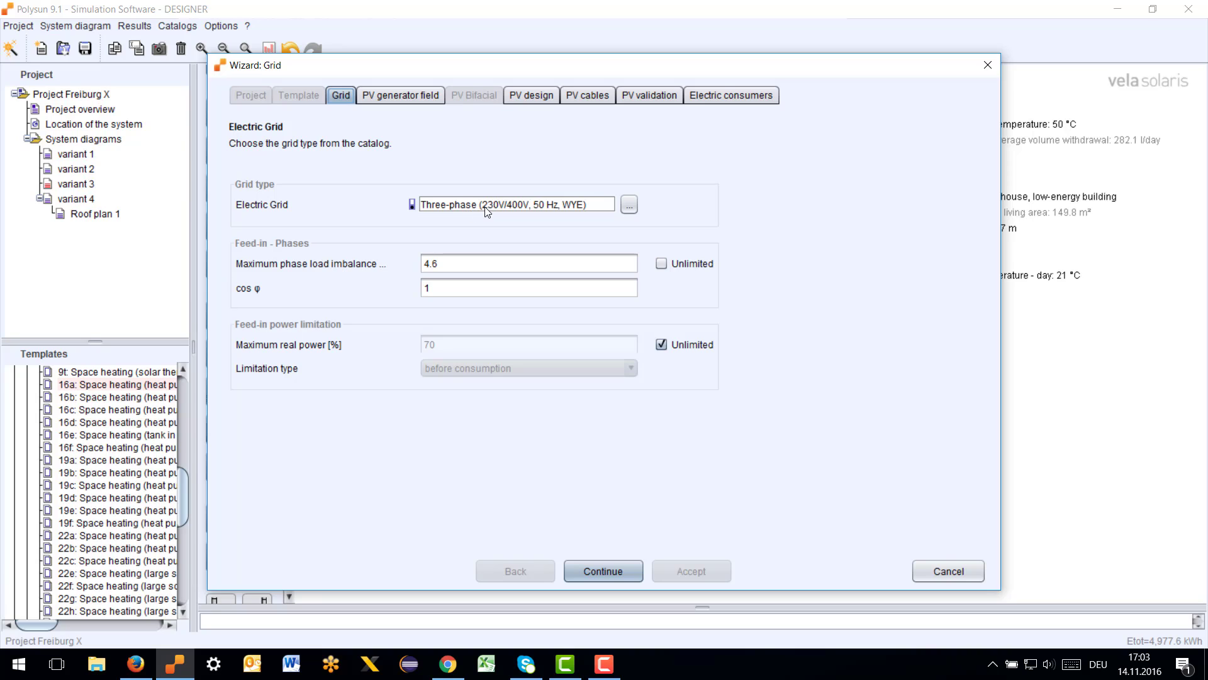
click(667, 260)
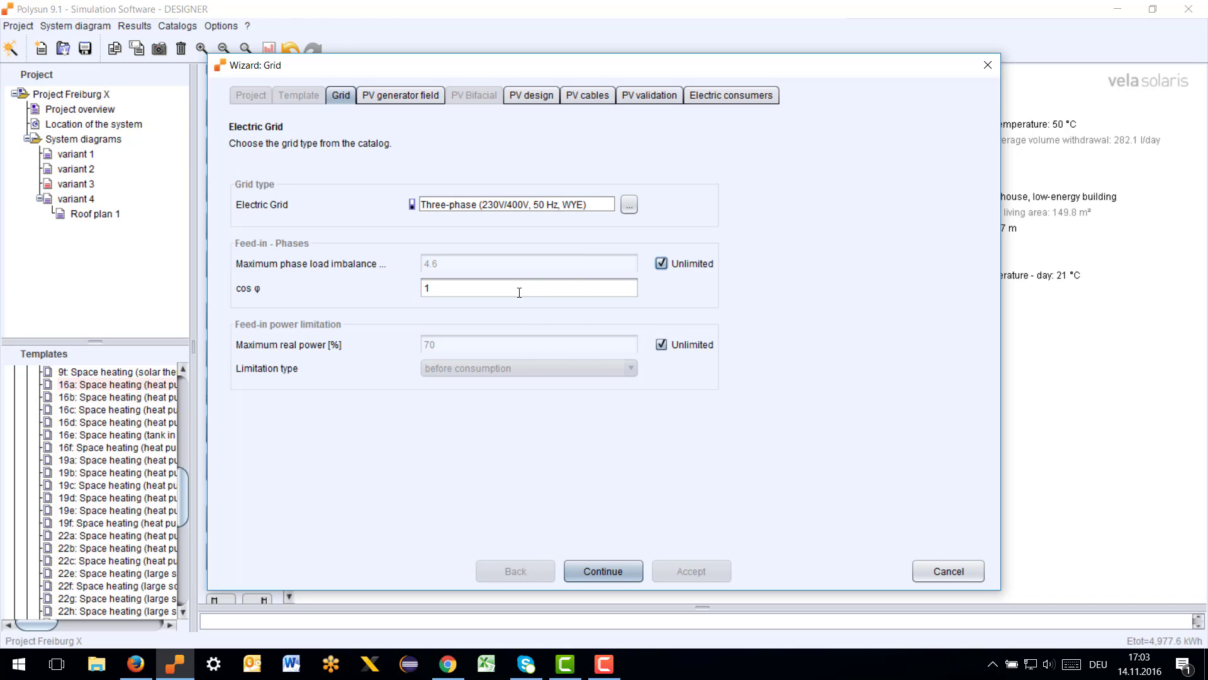
mouse_move(519, 295)
Step: Define the PV generator field with 30 modules and a tilt angle of 30°, and proceed to the inverter design
click(410, 95)
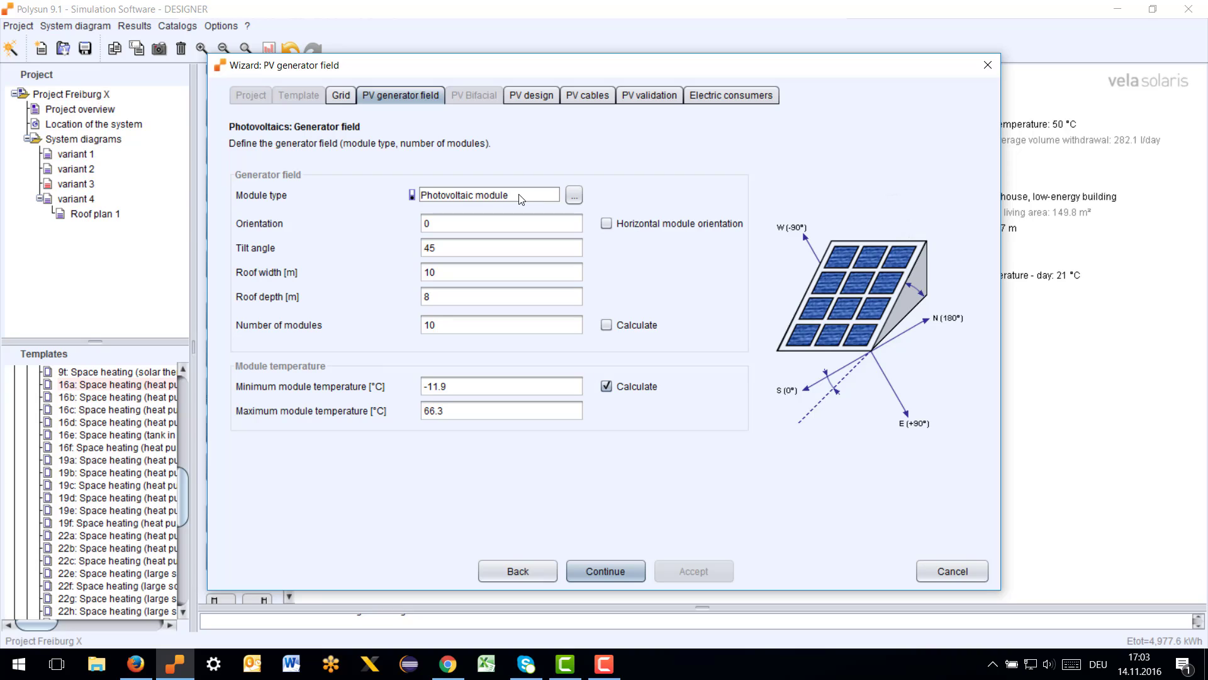
click(458, 326)
text(30)
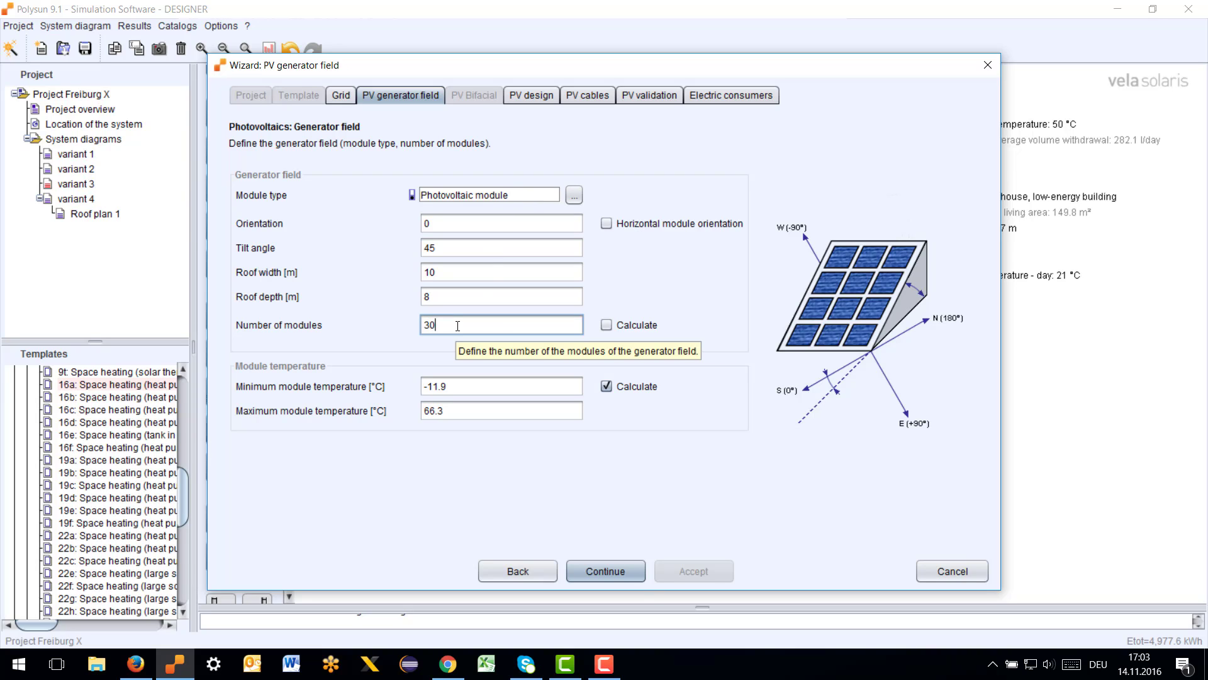
click(459, 247)
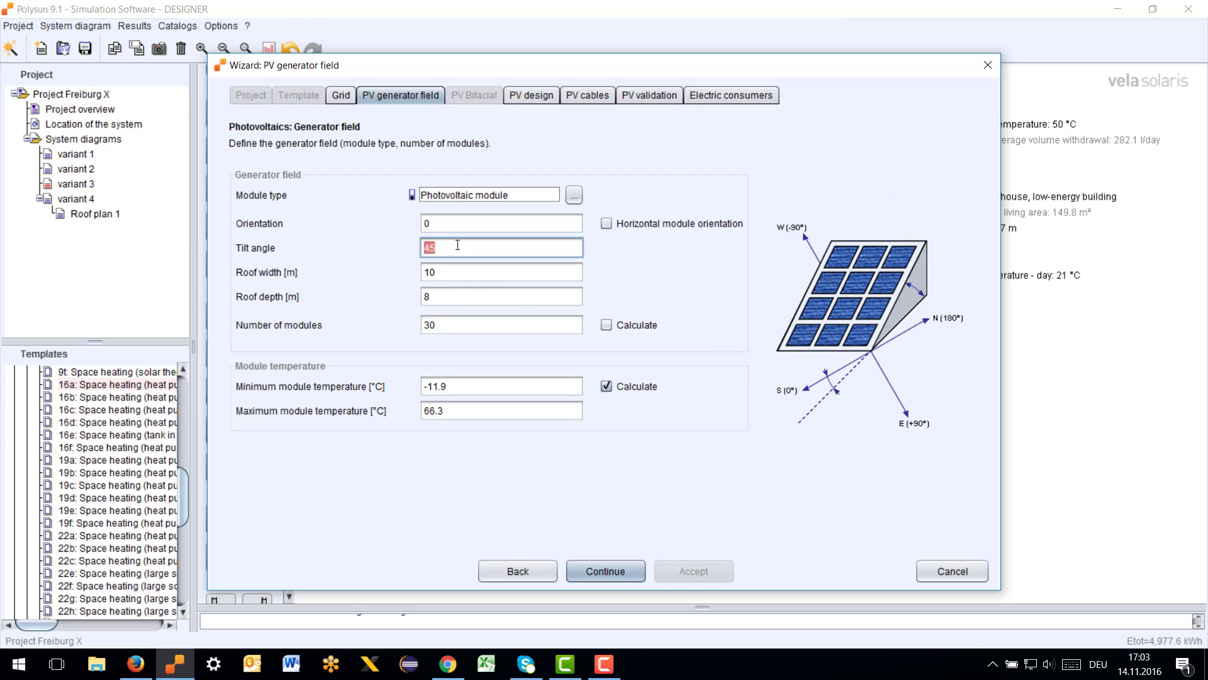
text(30)
click(613, 568)
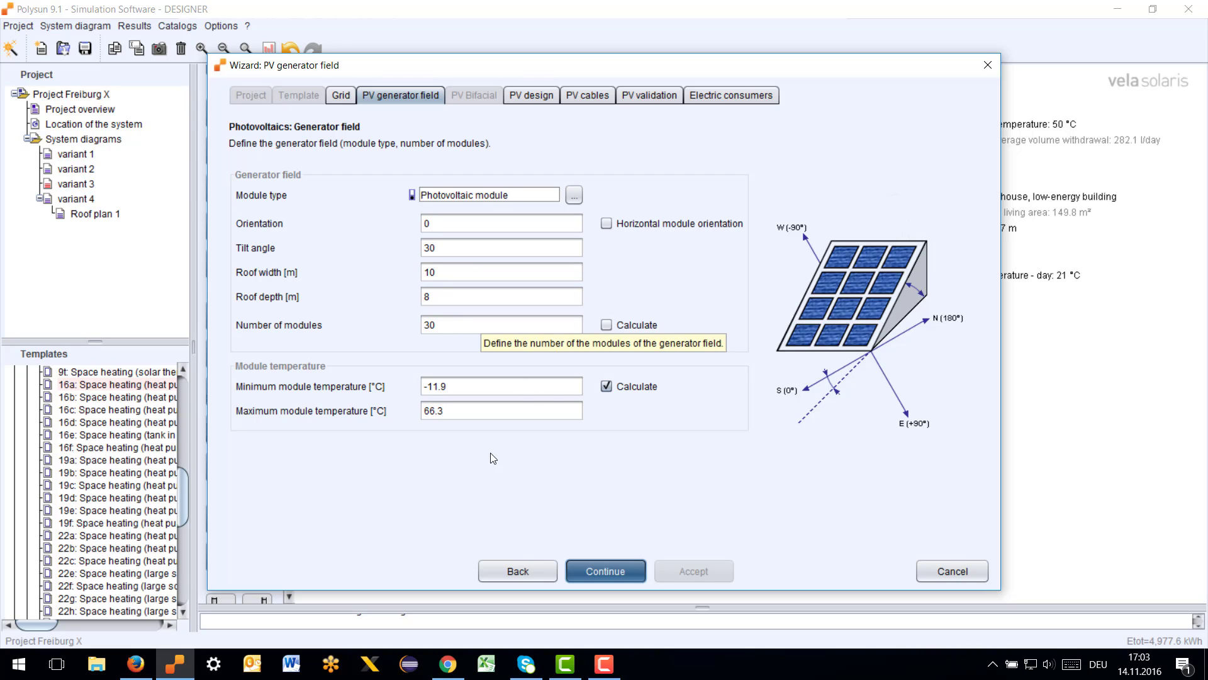
click(615, 561)
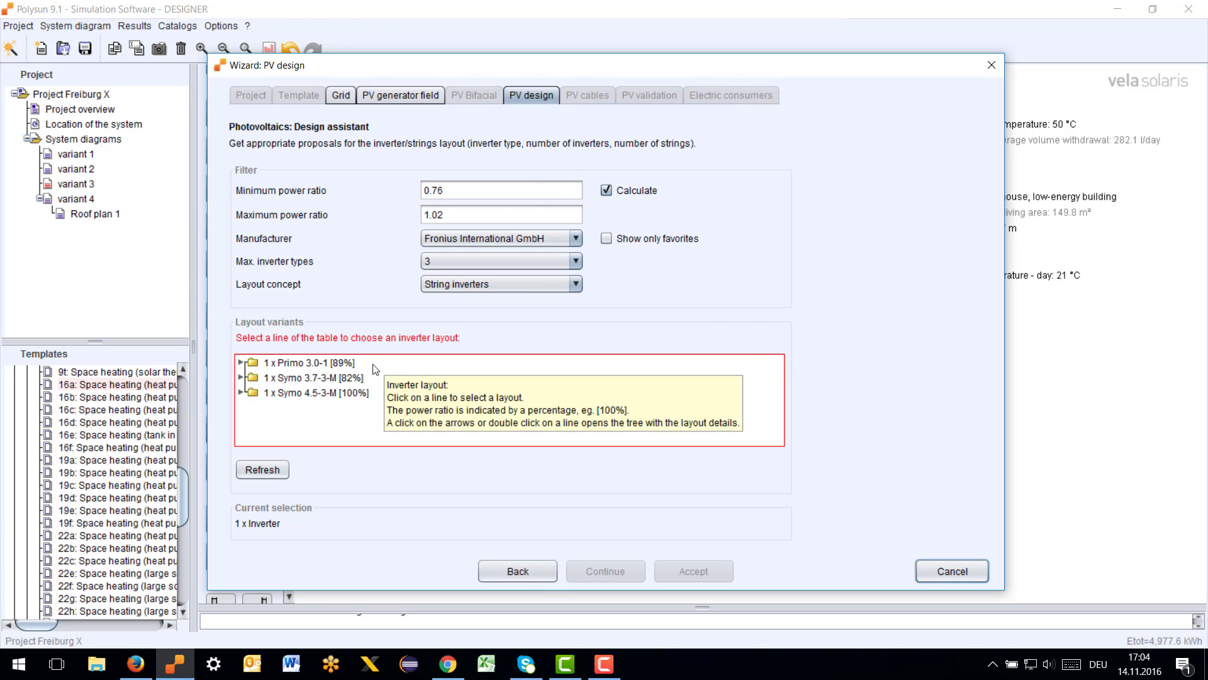
Step: Choose the Fronius 1 x Symo 4.5-3-M inverter layout and keep the cable losses as a 2% loss factor
click(273, 394)
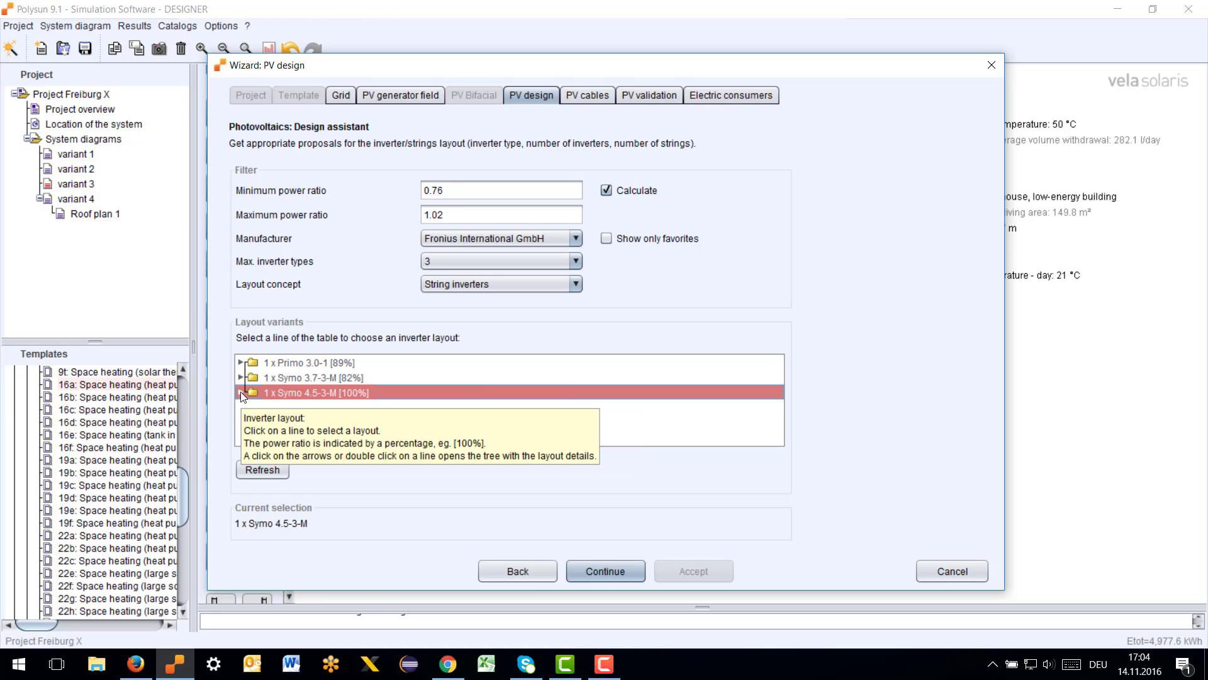
click(614, 570)
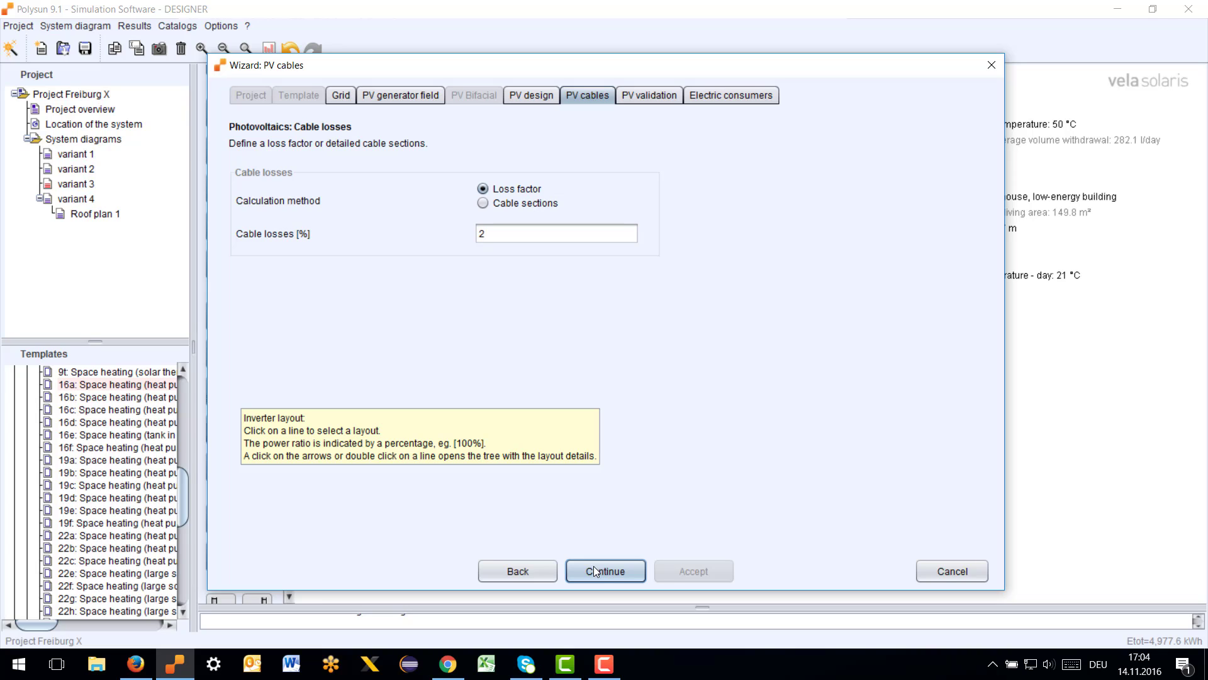
click(484, 203)
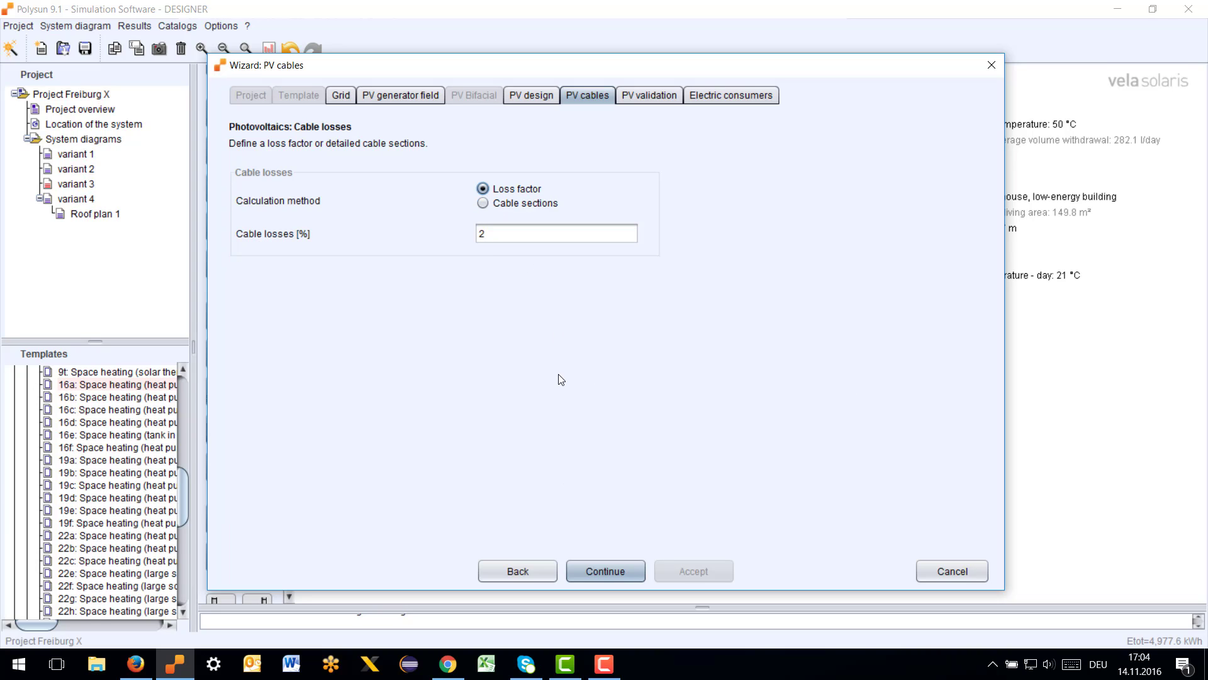
click(610, 575)
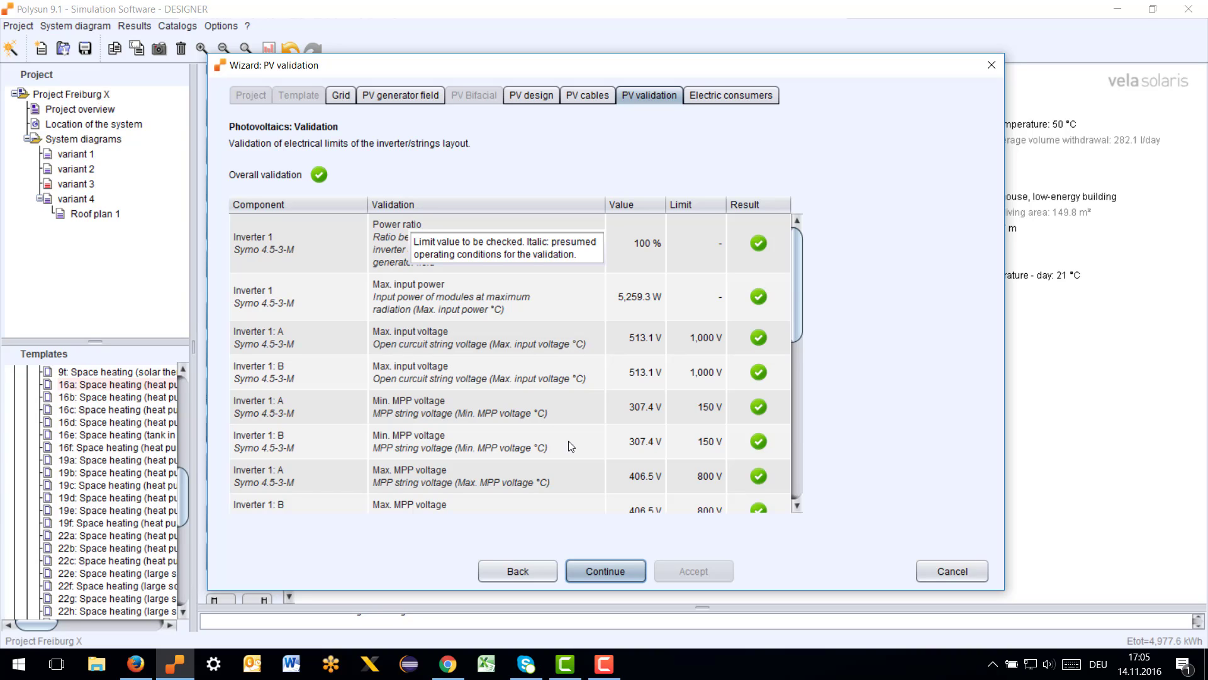
click(618, 572)
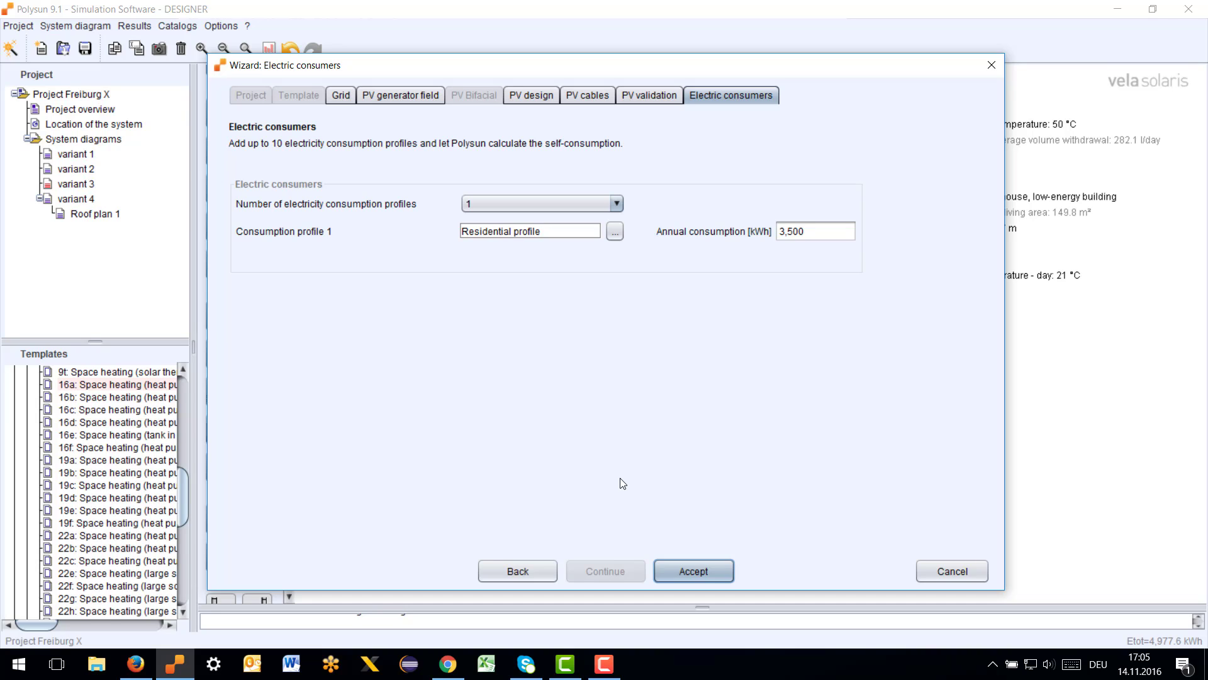
Step: Set the number of electricity consumption profiles to 0 and accept the photovoltaics wizard's settings
click(585, 206)
drag(586, 234, 455, 181)
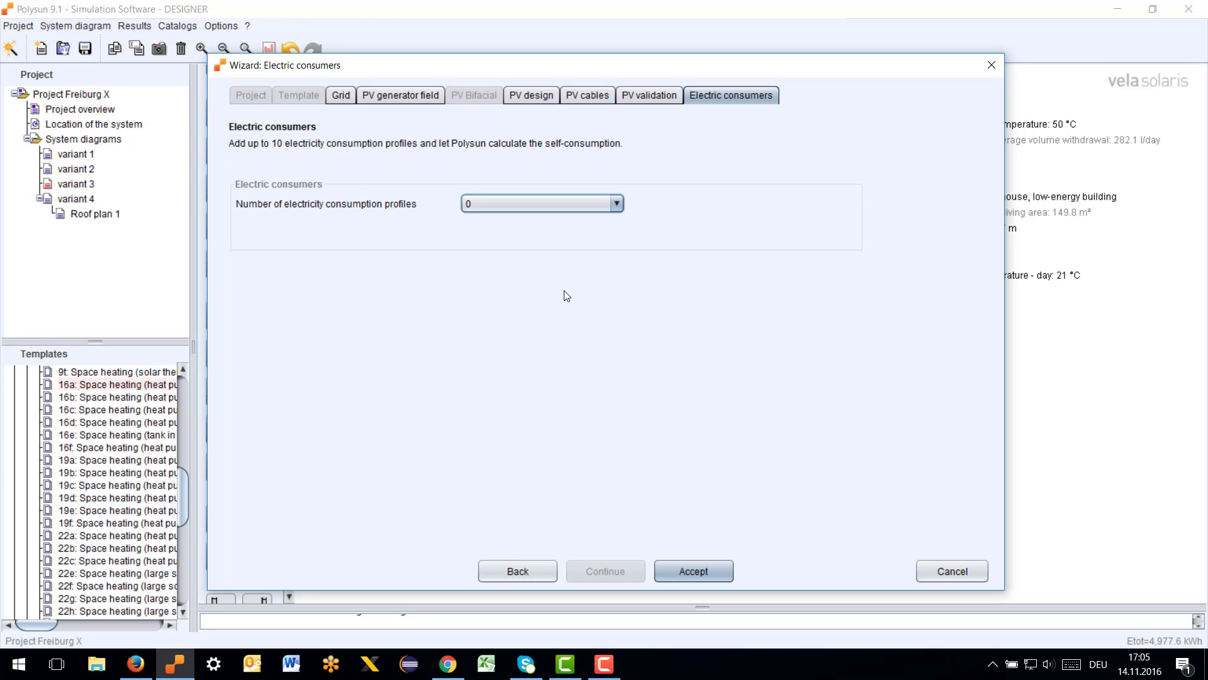
click(698, 571)
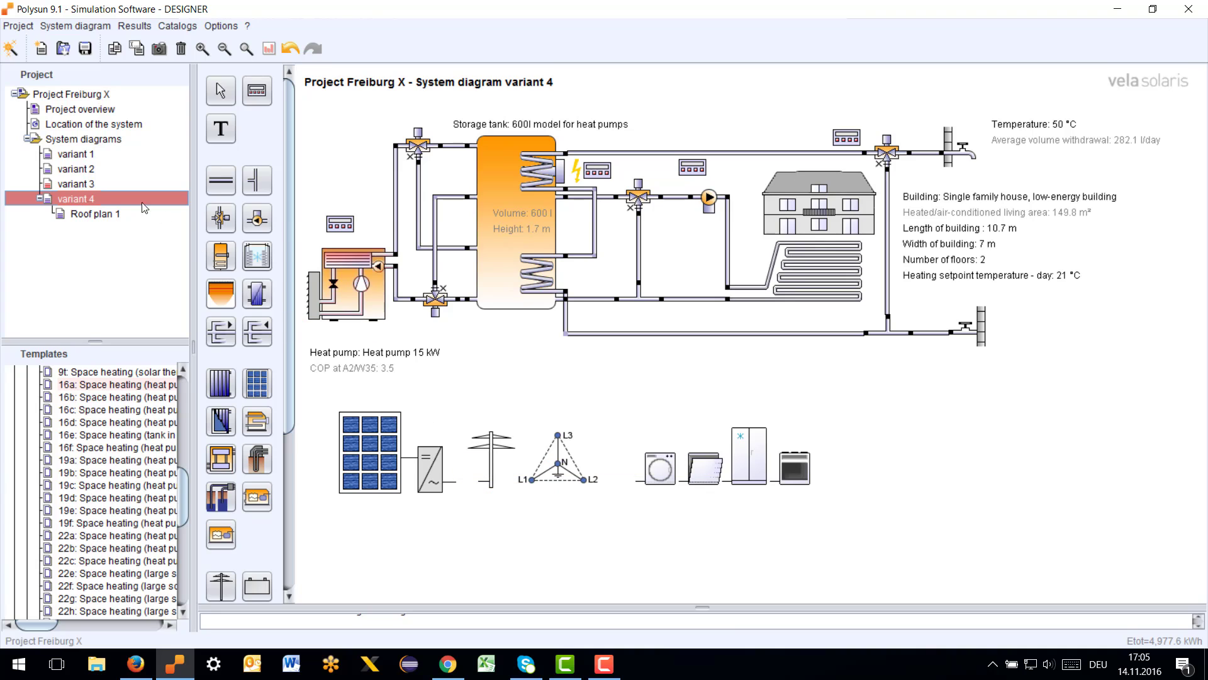
Step: Reset variant 3 from reference to a normal system diagram
click(67, 183)
right_click(67, 182)
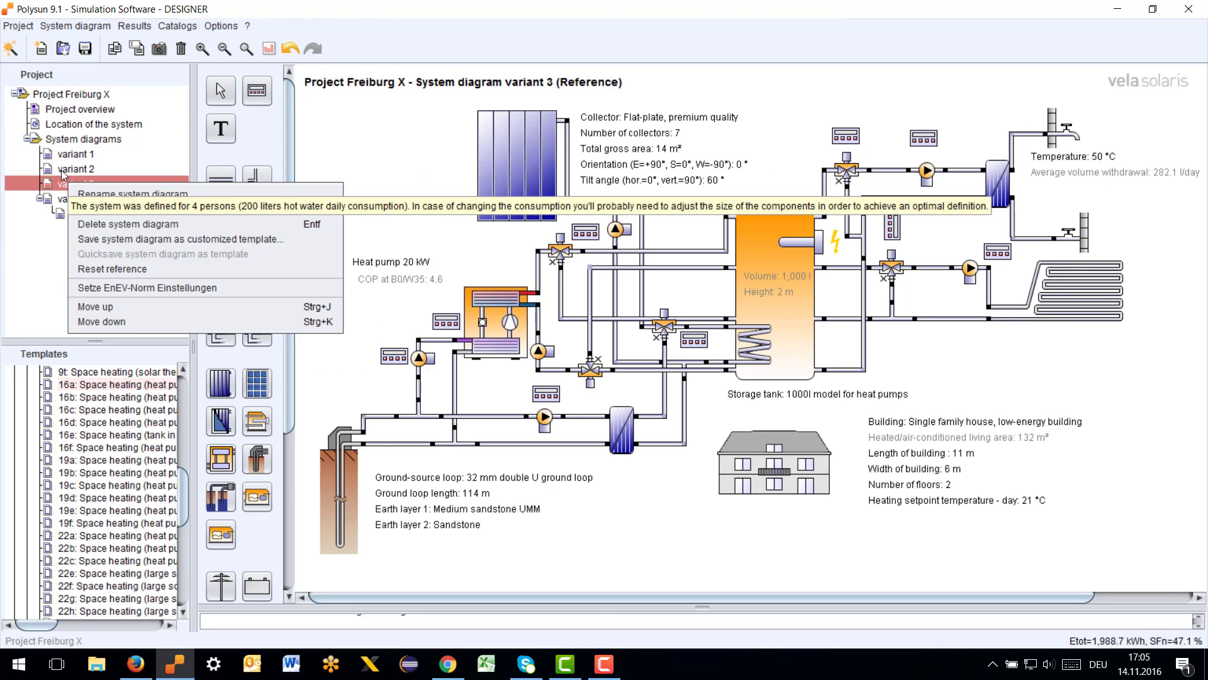
click(121, 270)
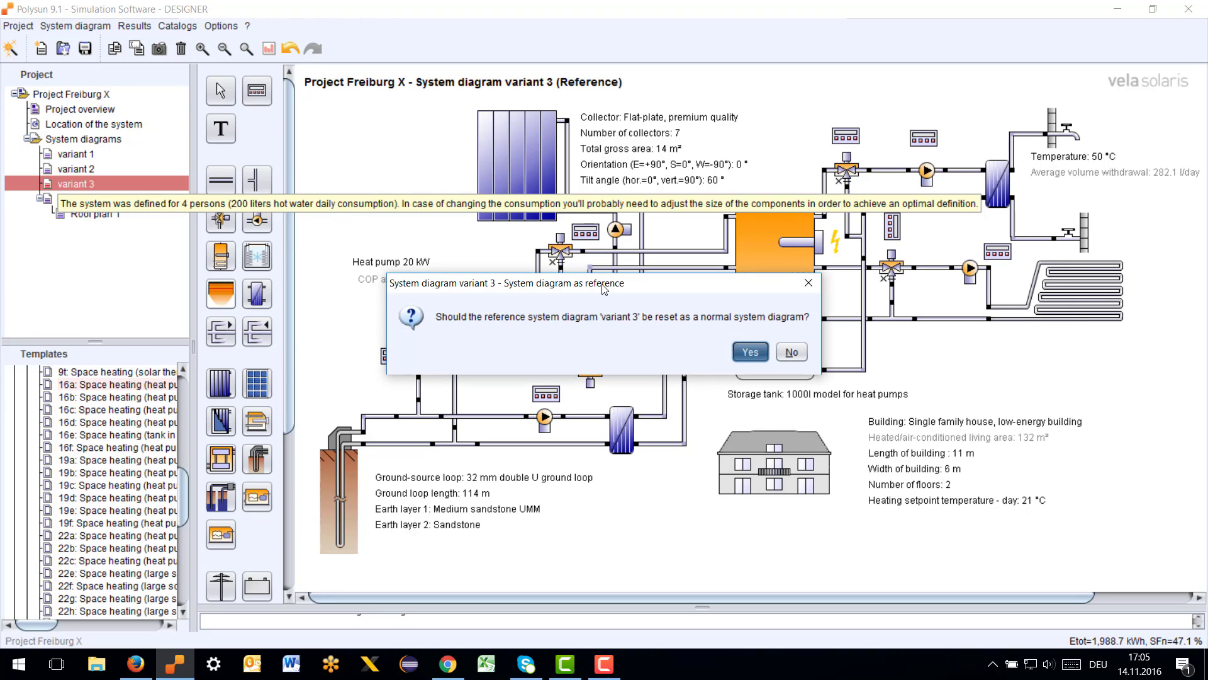
click(750, 351)
Step: Simulate variant 4 with photovoltaics and examine the PV yield, self-consumption, grid exchange and total electricity consumption in the results overview
click(76, 199)
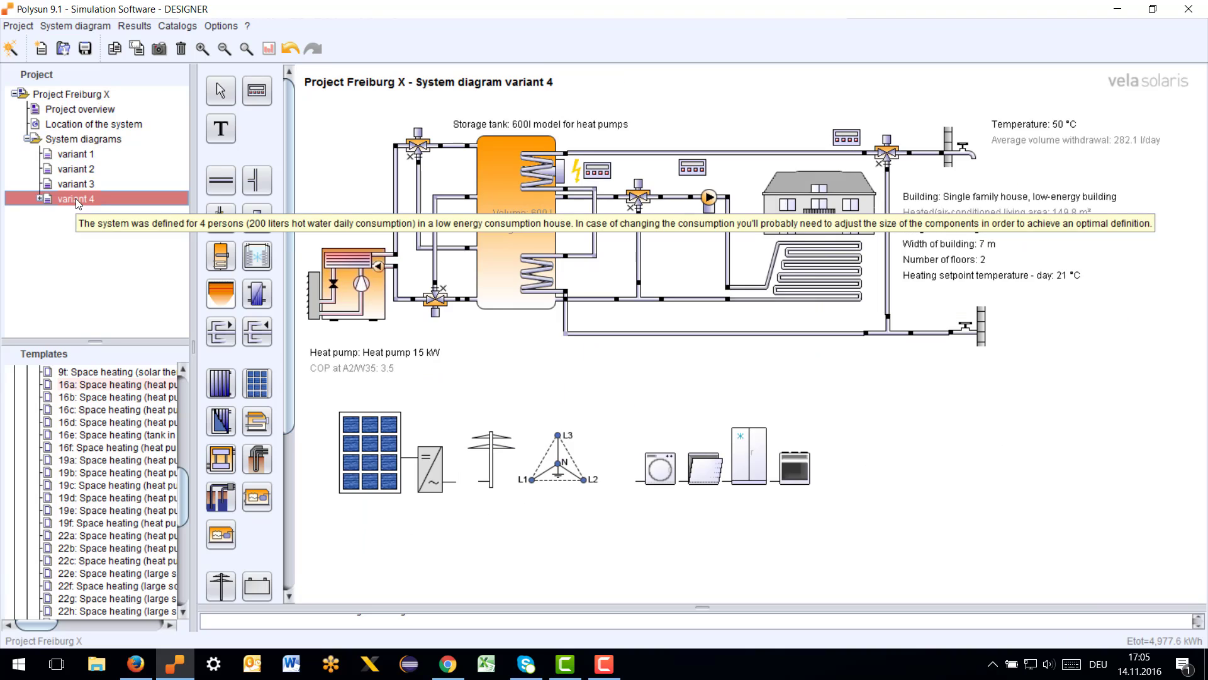
click(113, 26)
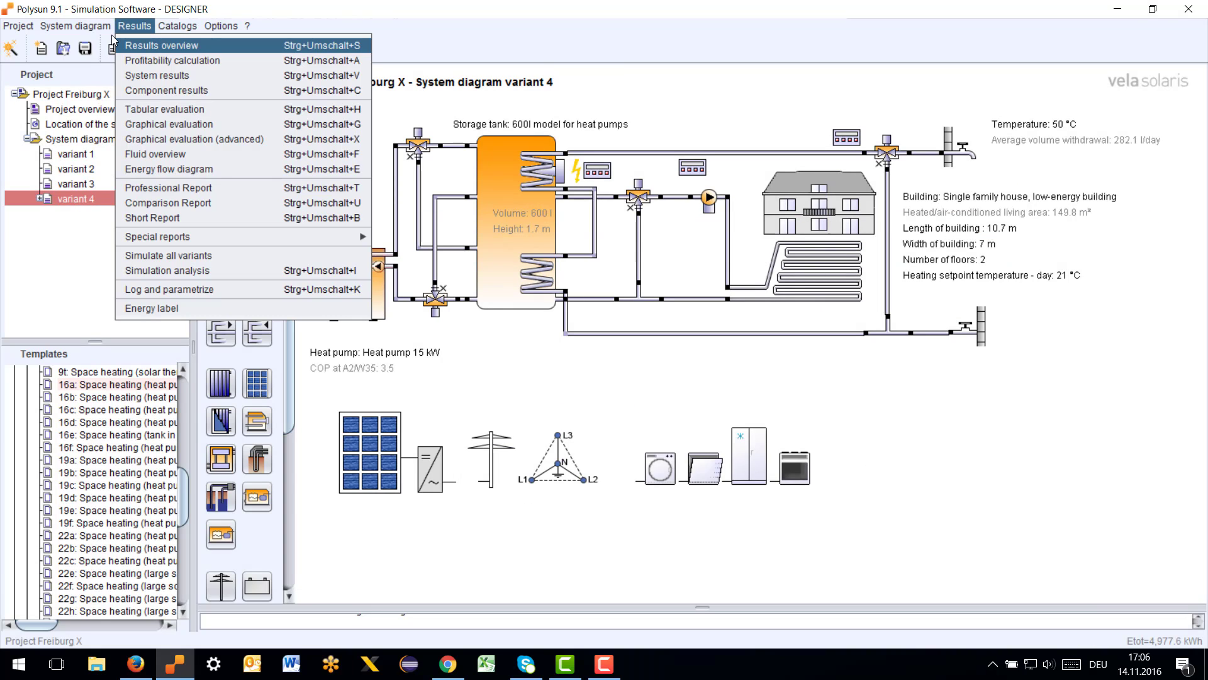
click(153, 52)
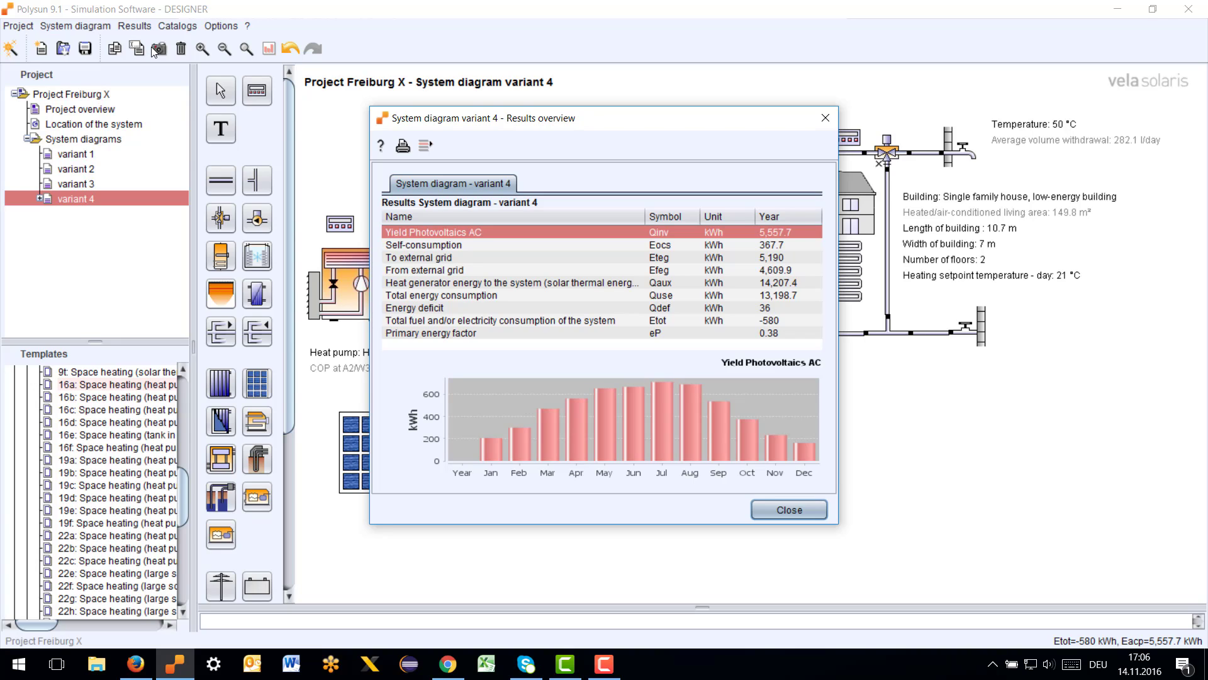
mouse_move(404, 230)
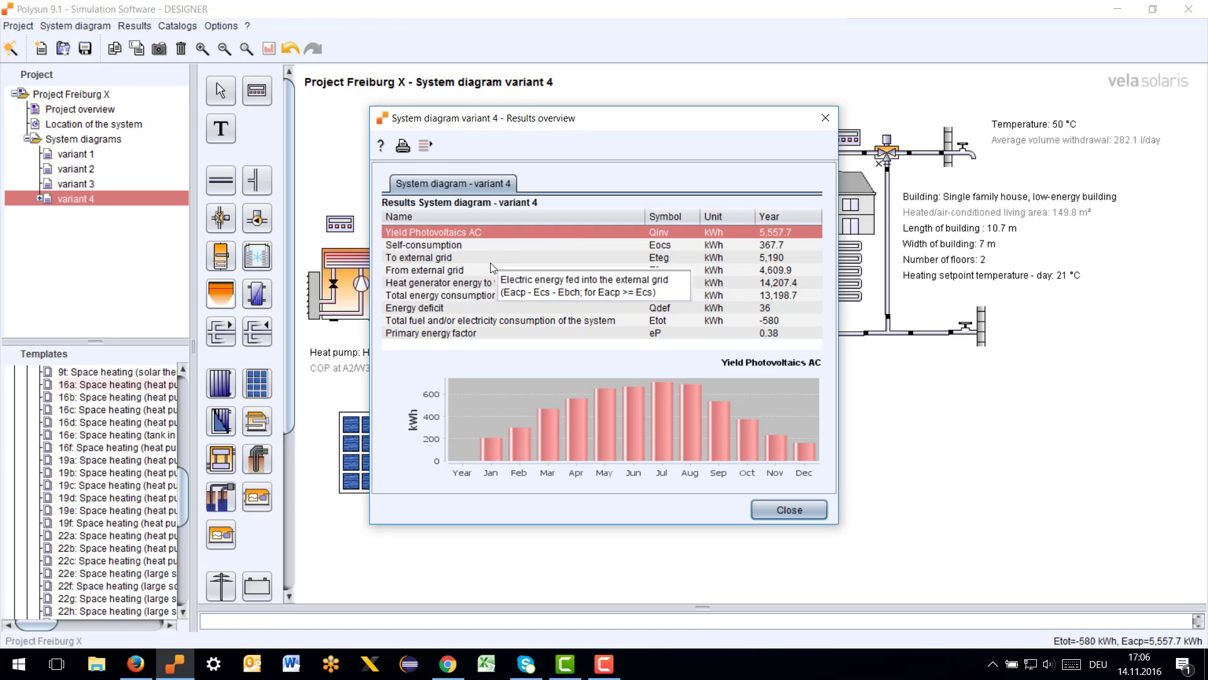
mouse_move(458, 321)
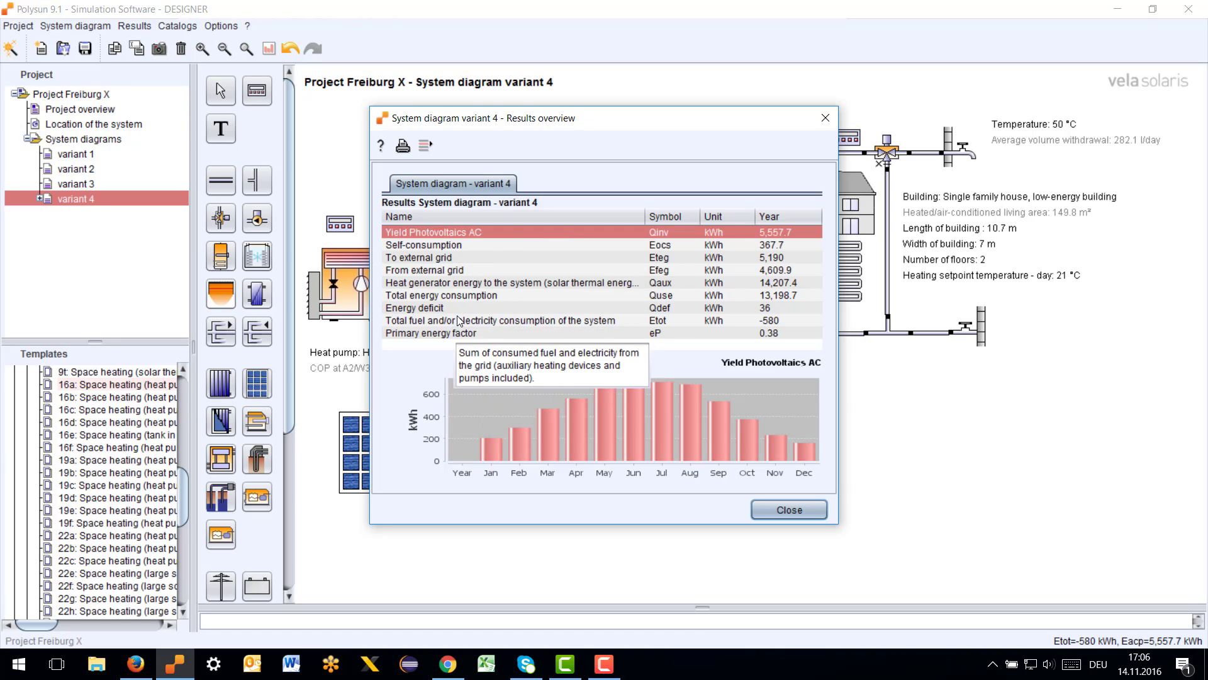
click(480, 247)
mouse_move(480, 245)
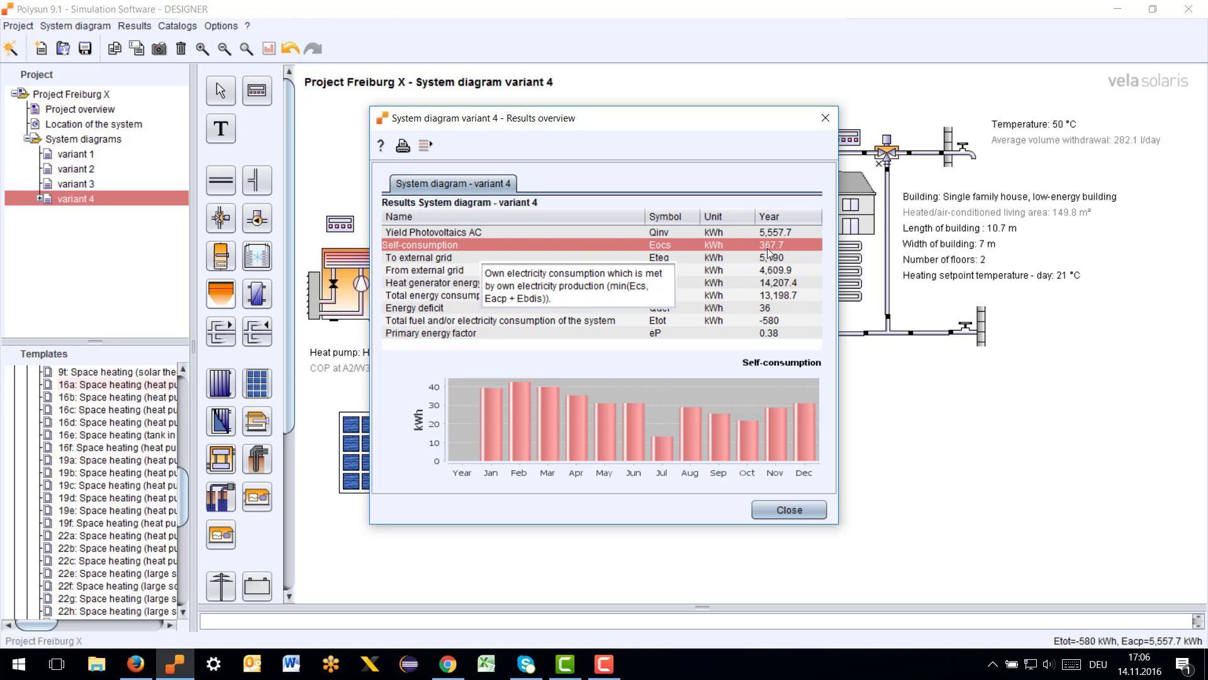
mouse_move(778, 257)
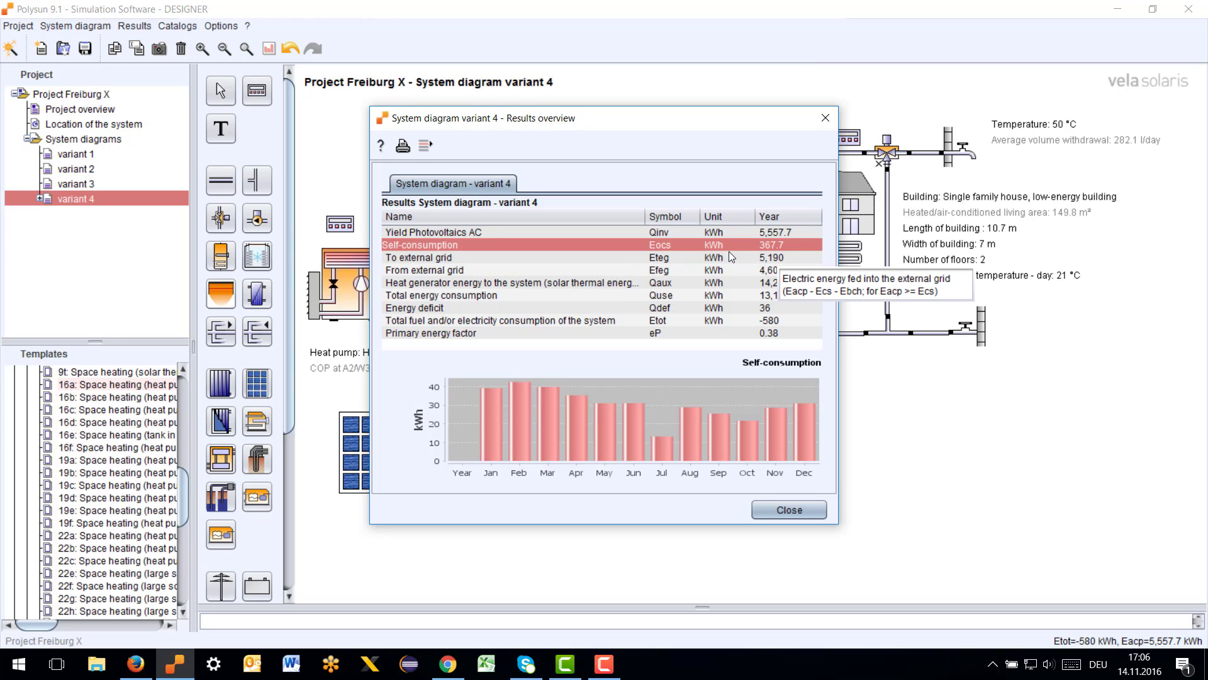
mouse_move(733, 248)
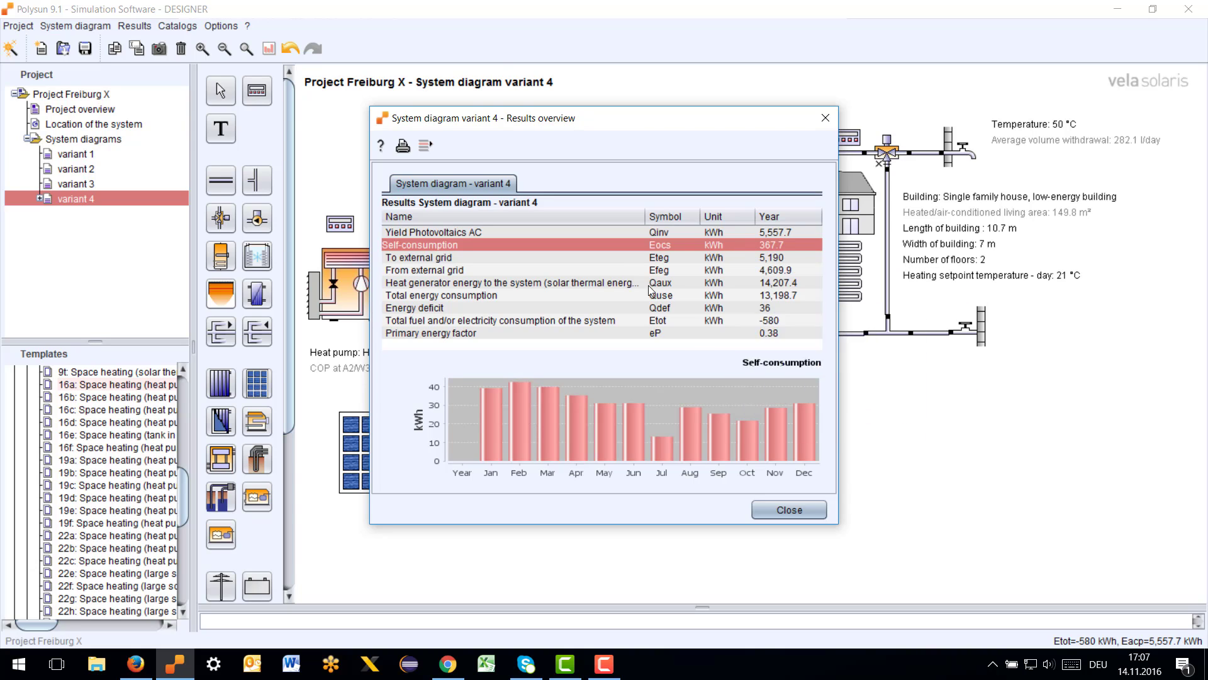
Step: Examine variant 4's monthly feed-in to the external grid and review the settings of the heat pump's auxiliary heating controller
click(547, 260)
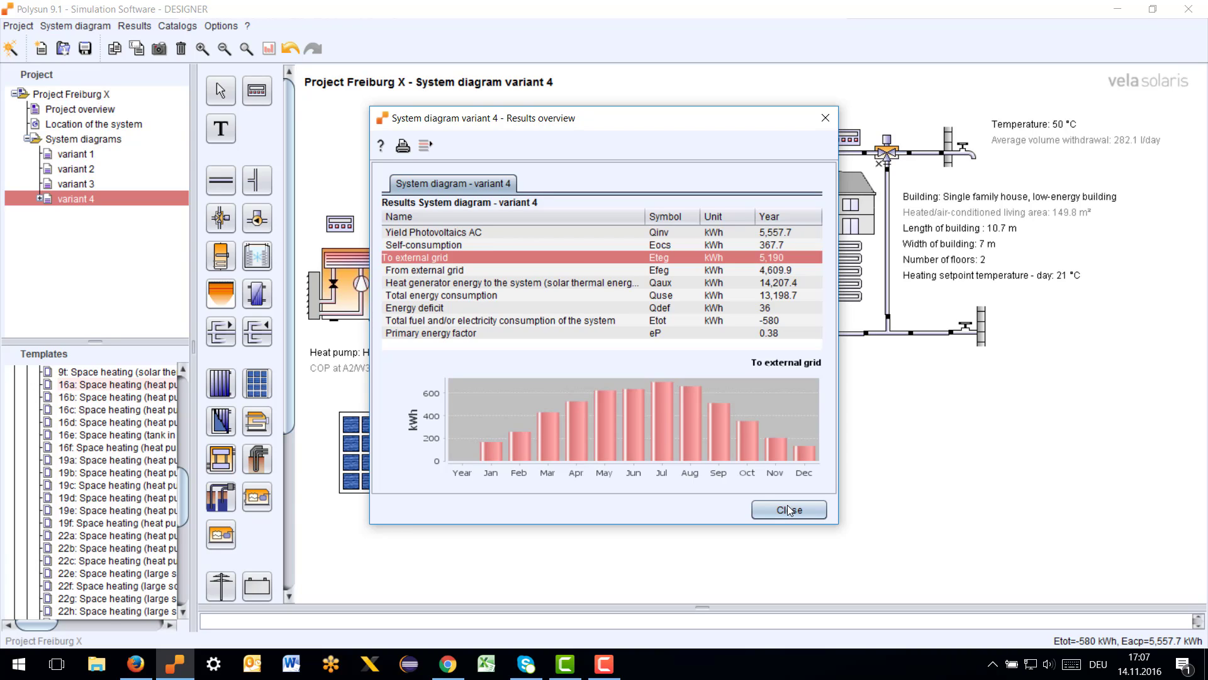
click(815, 512)
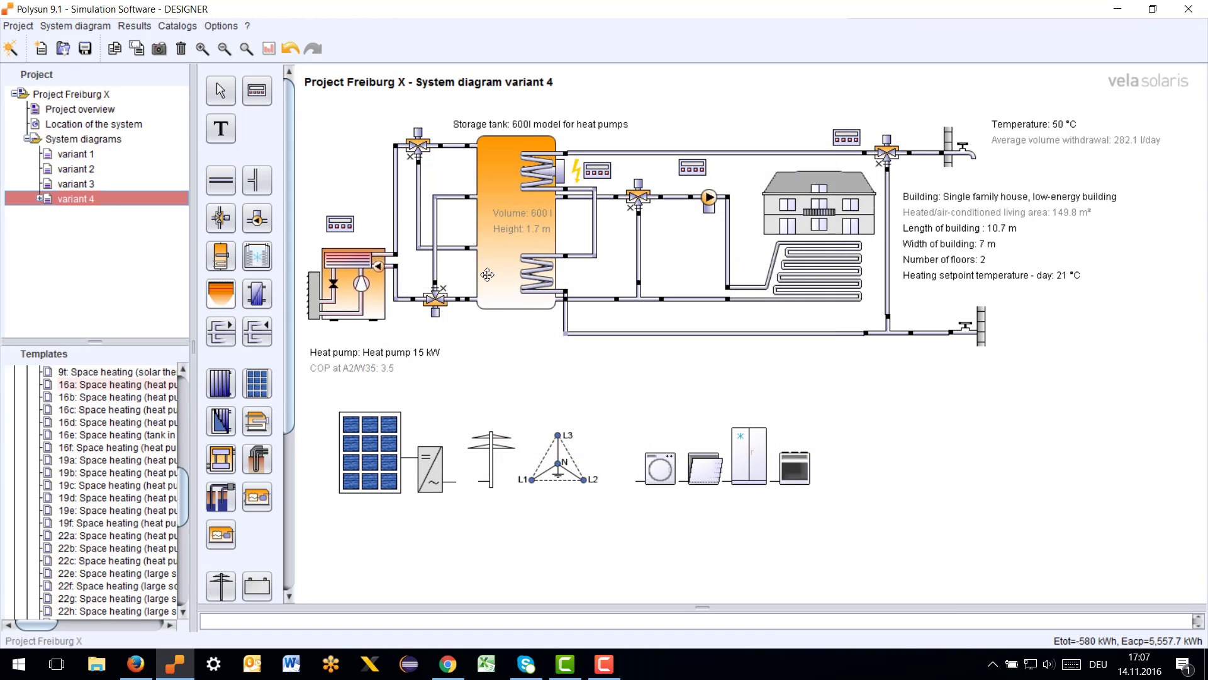
double_click(344, 223)
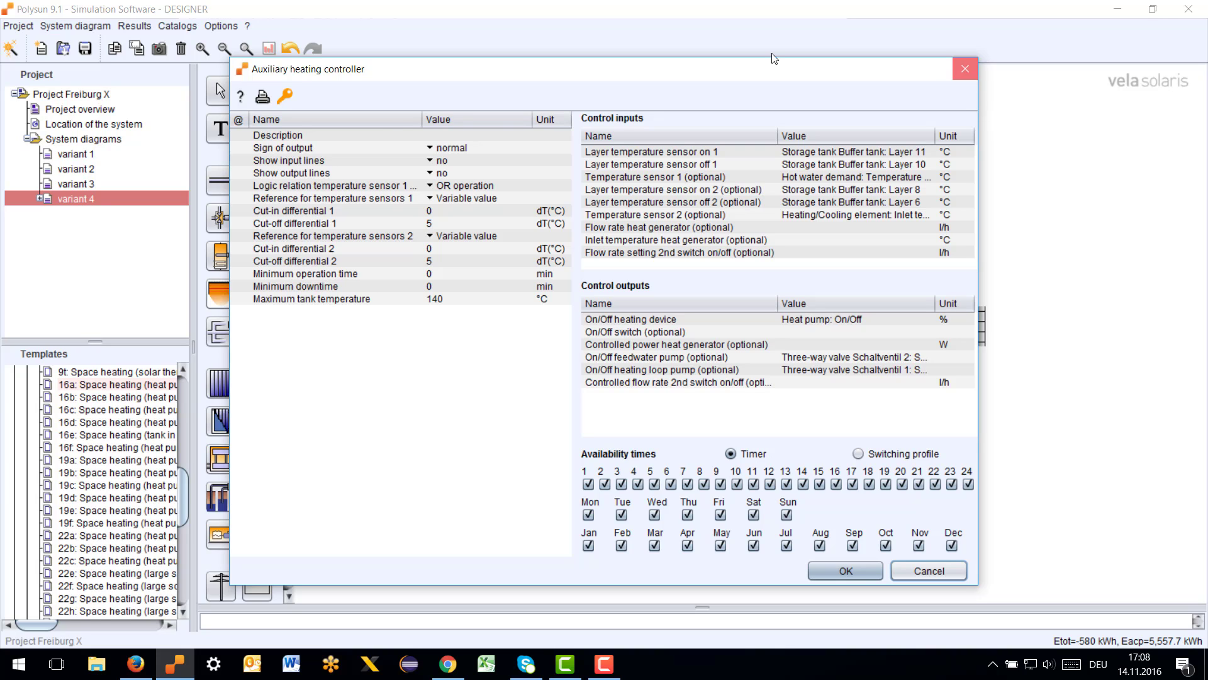
click(965, 68)
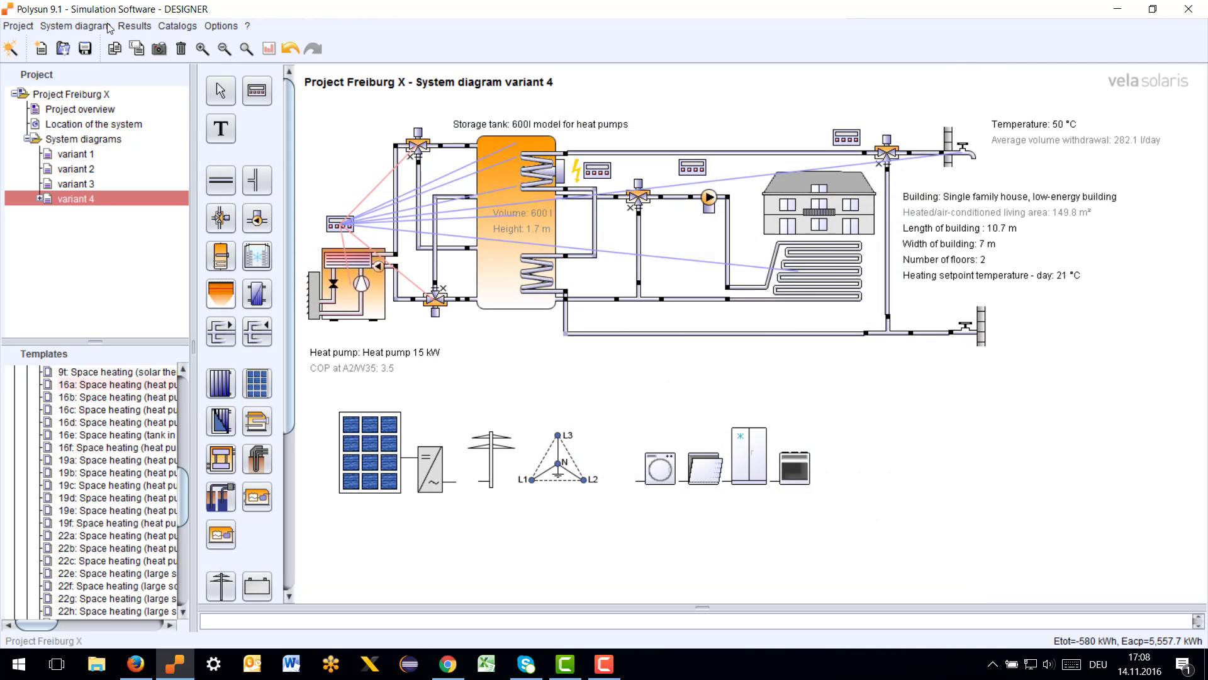
Step: Start a graphical evaluation of variant 4 and add the electricity consumption (Ecs) curve of the electric consumers
click(129, 25)
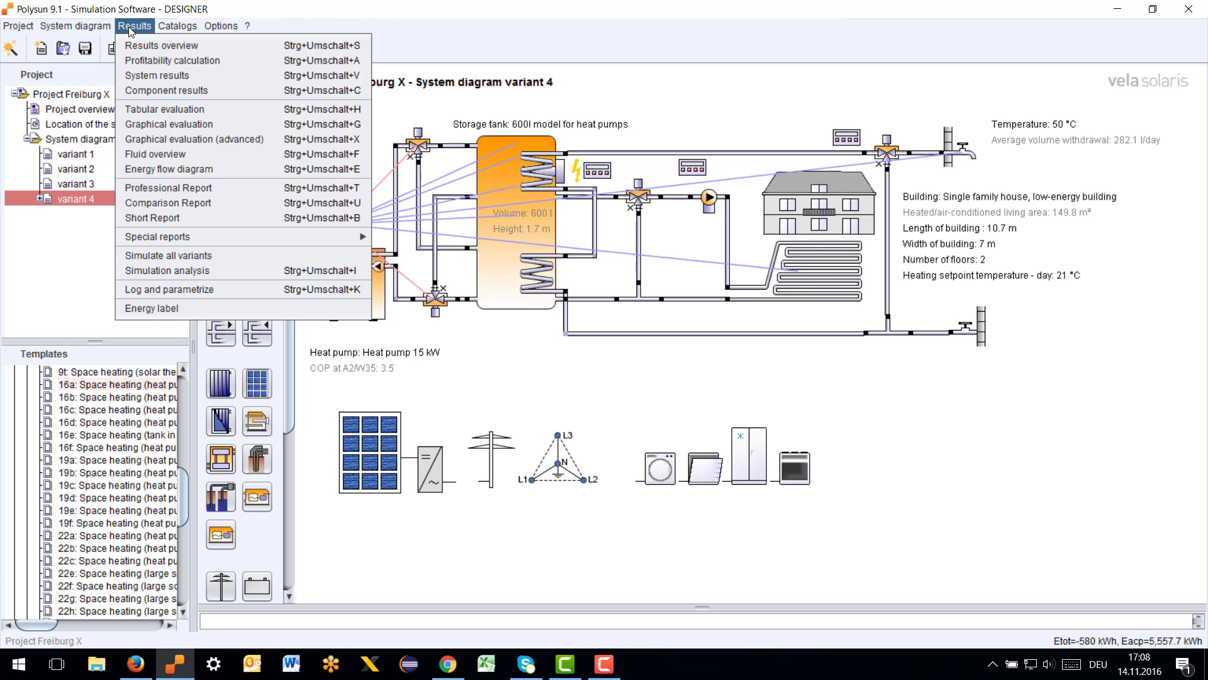
click(159, 124)
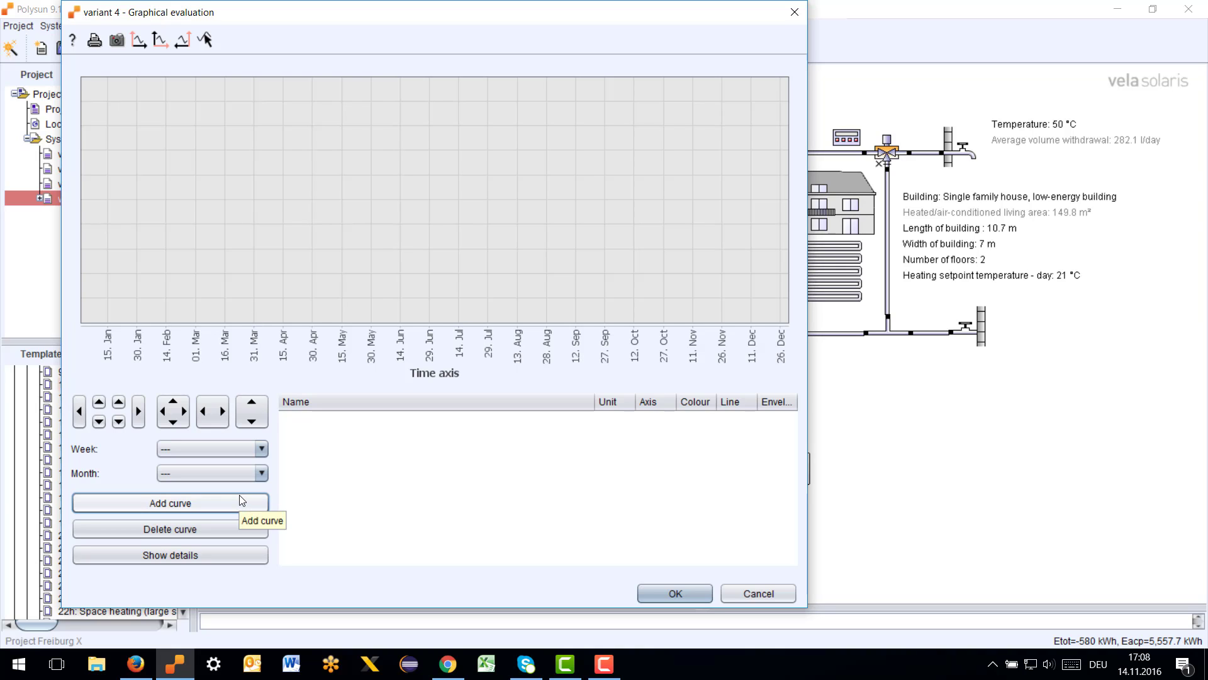
click(233, 502)
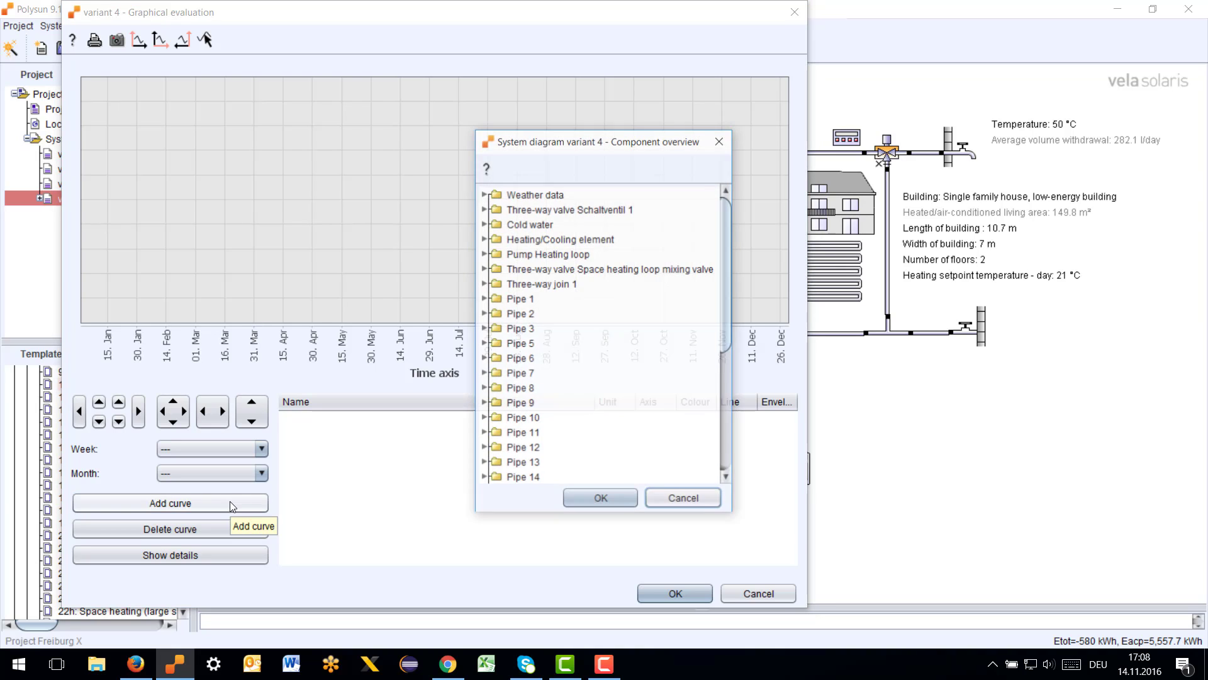
drag(723, 296, 743, 456)
double_click(554, 477)
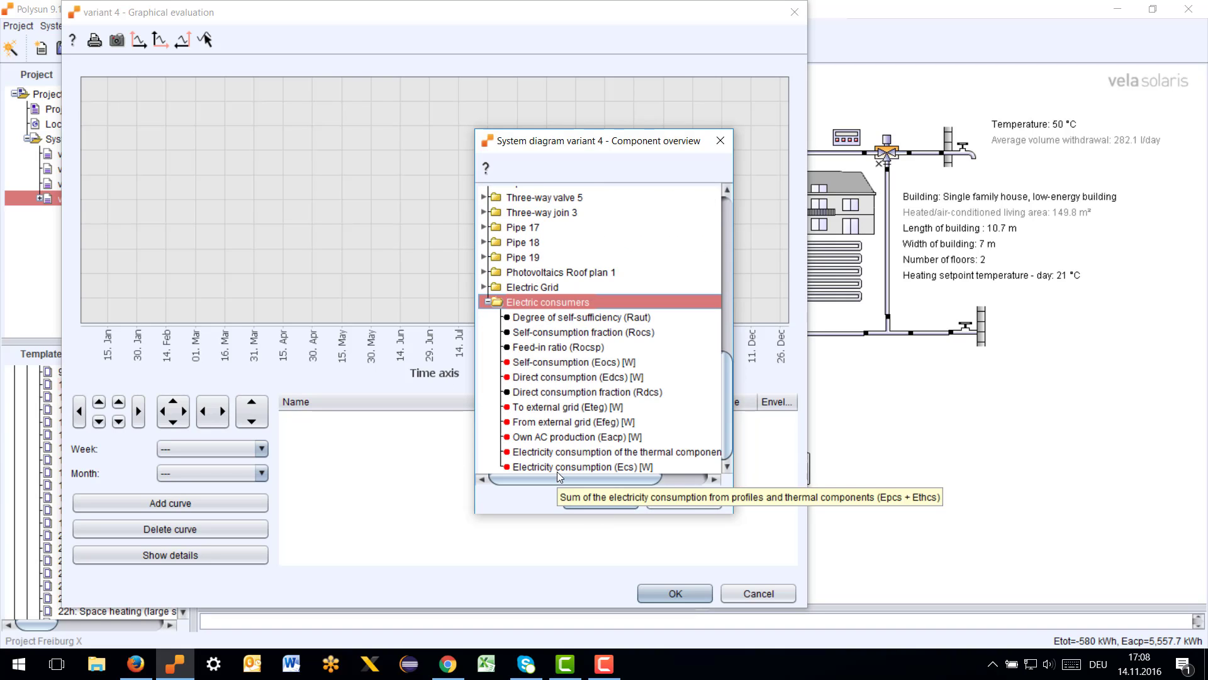
double_click(585, 453)
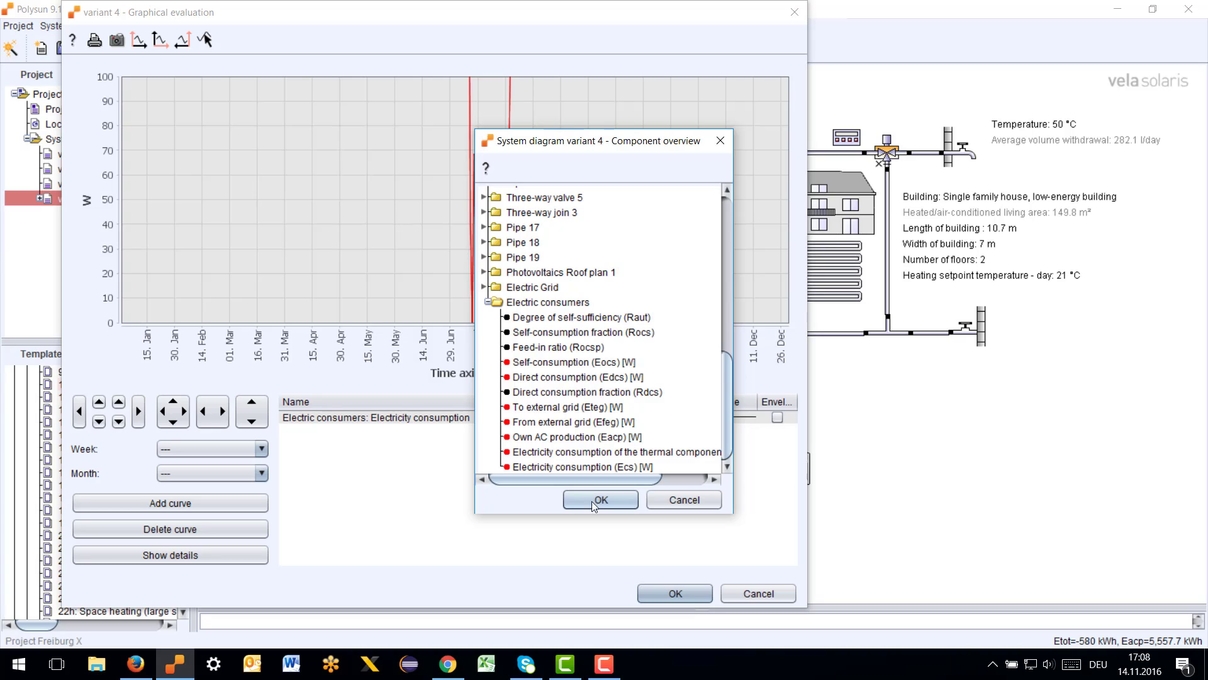
Step: Try to add the AC energy production of the photovoltaic roof plan to the chart
click(487, 302)
scroll(536, 315, up, 5)
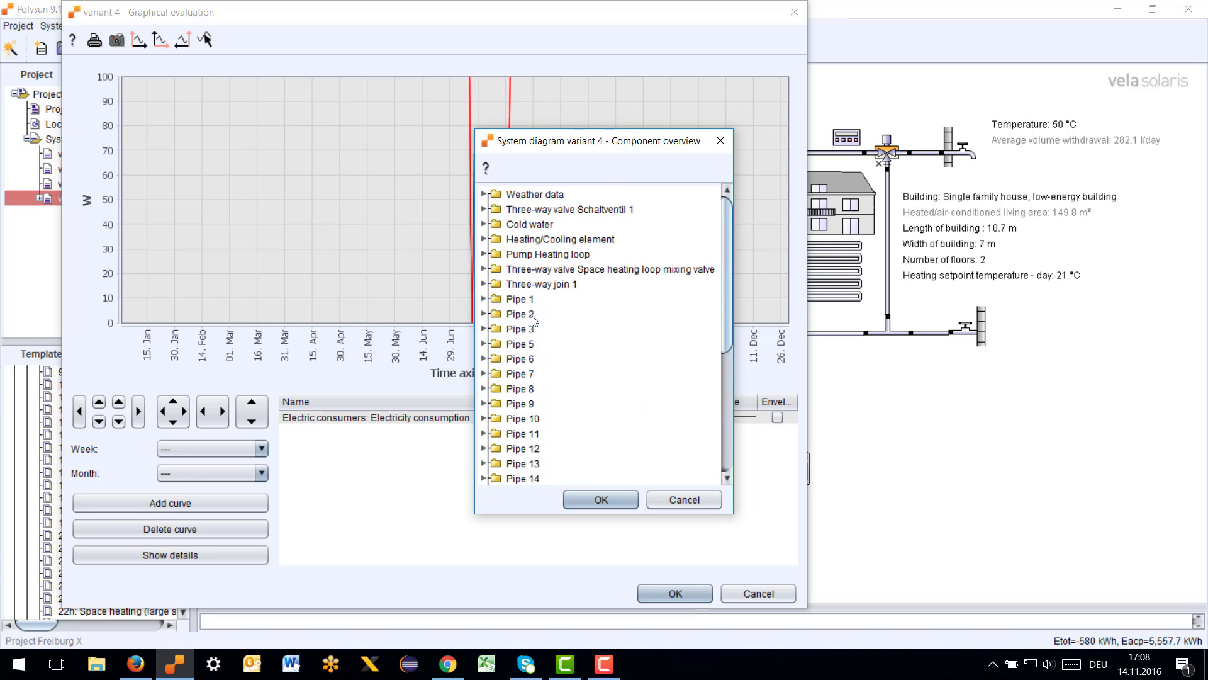
scroll(536, 314, down, 5)
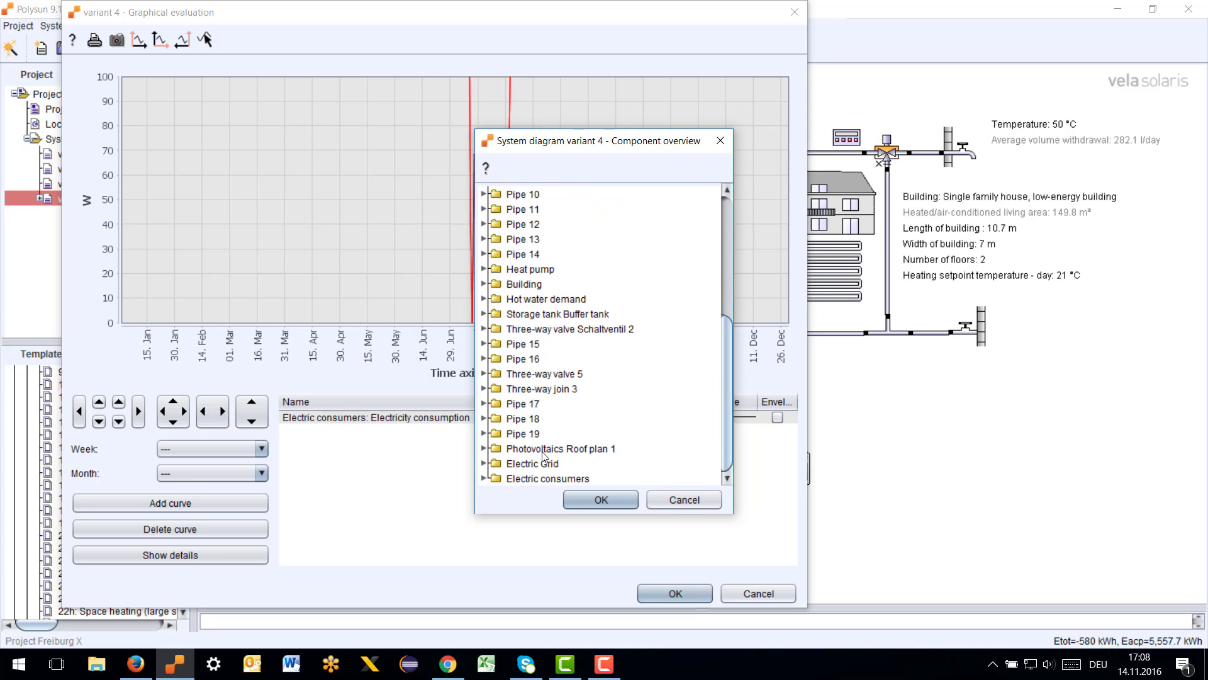
double_click(558, 446)
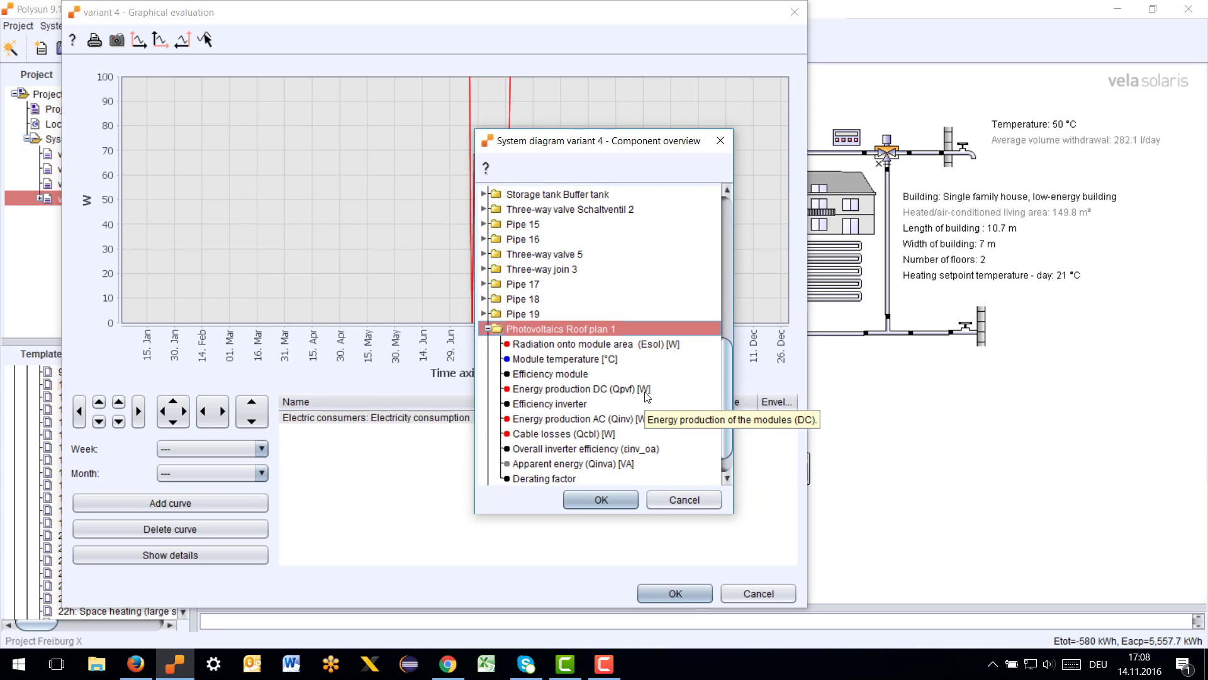
click(612, 418)
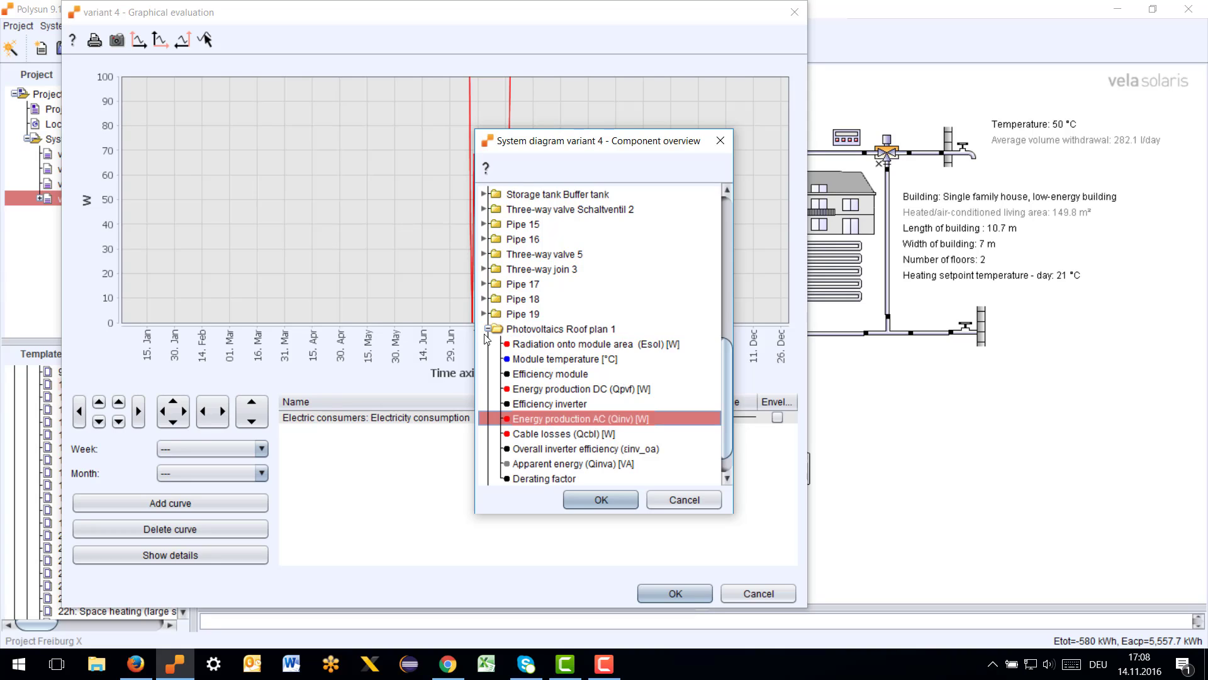
click(614, 494)
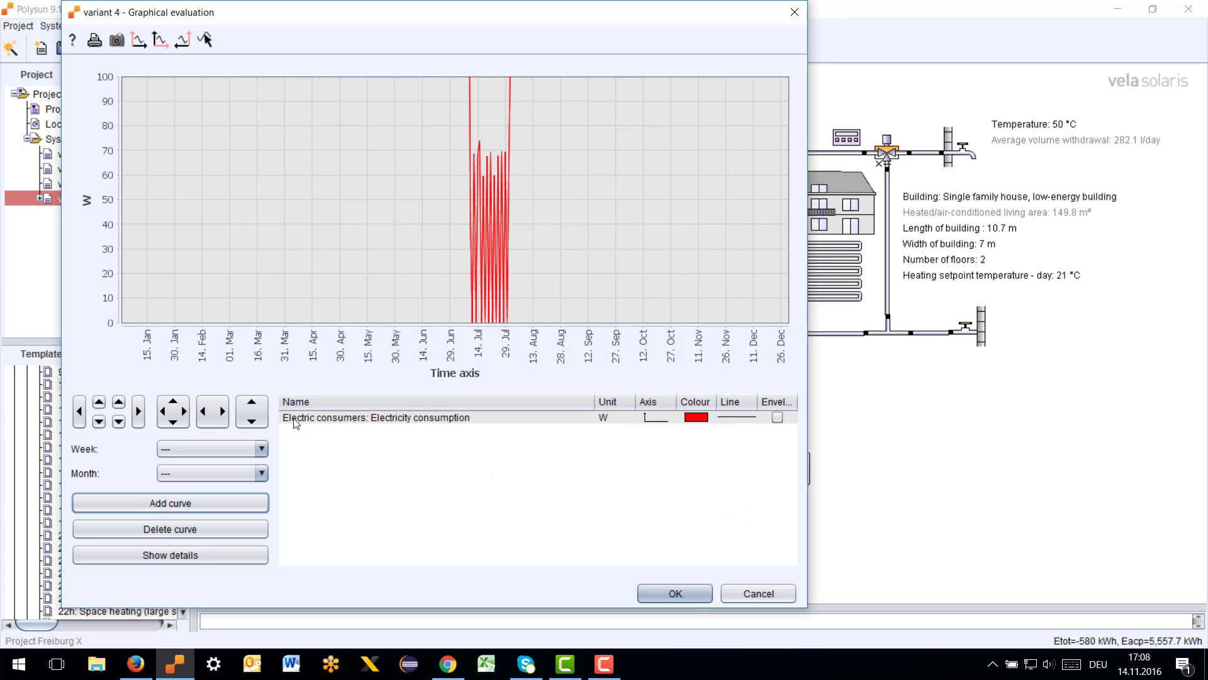
Step: Add Energy production AC (Qinv) of Photovoltaics Roof plan 1 as the chart's second curve
click(209, 503)
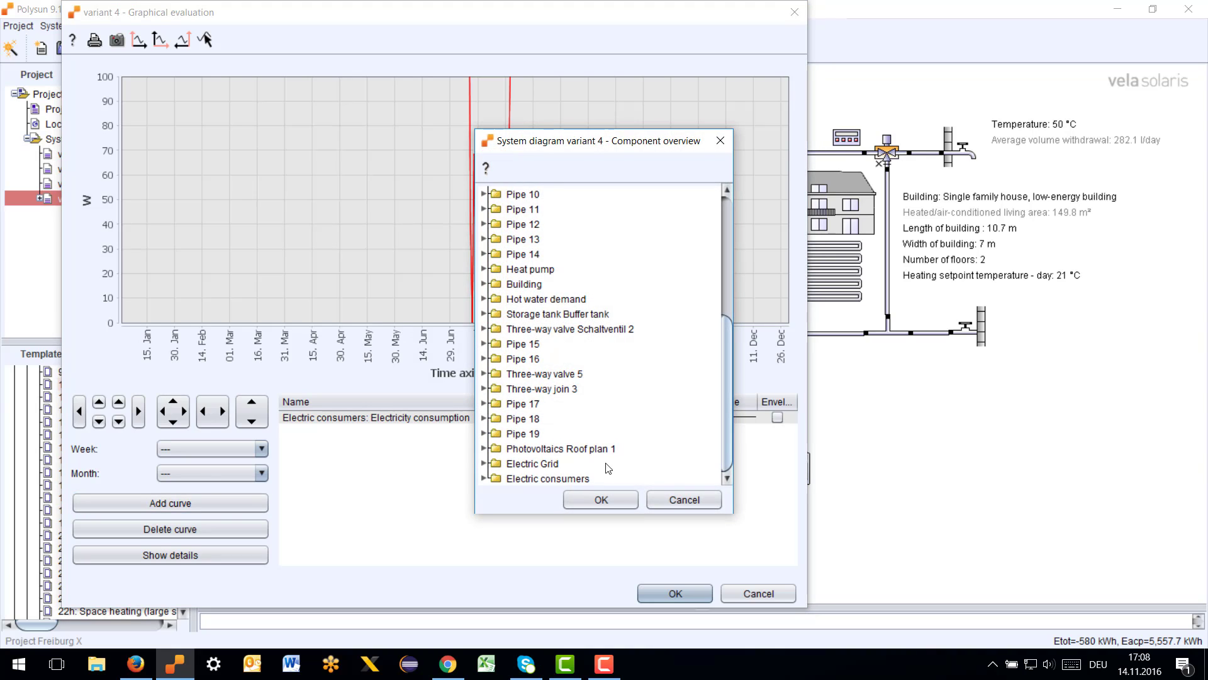
double_click(548, 449)
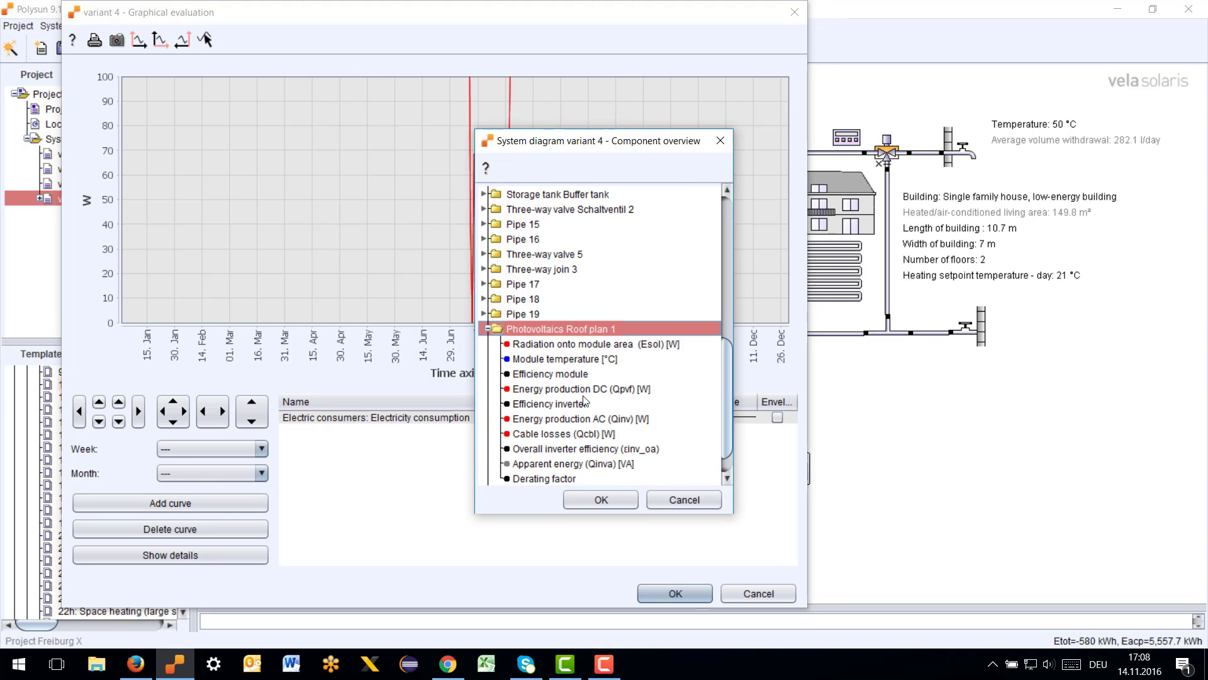
double_click(592, 418)
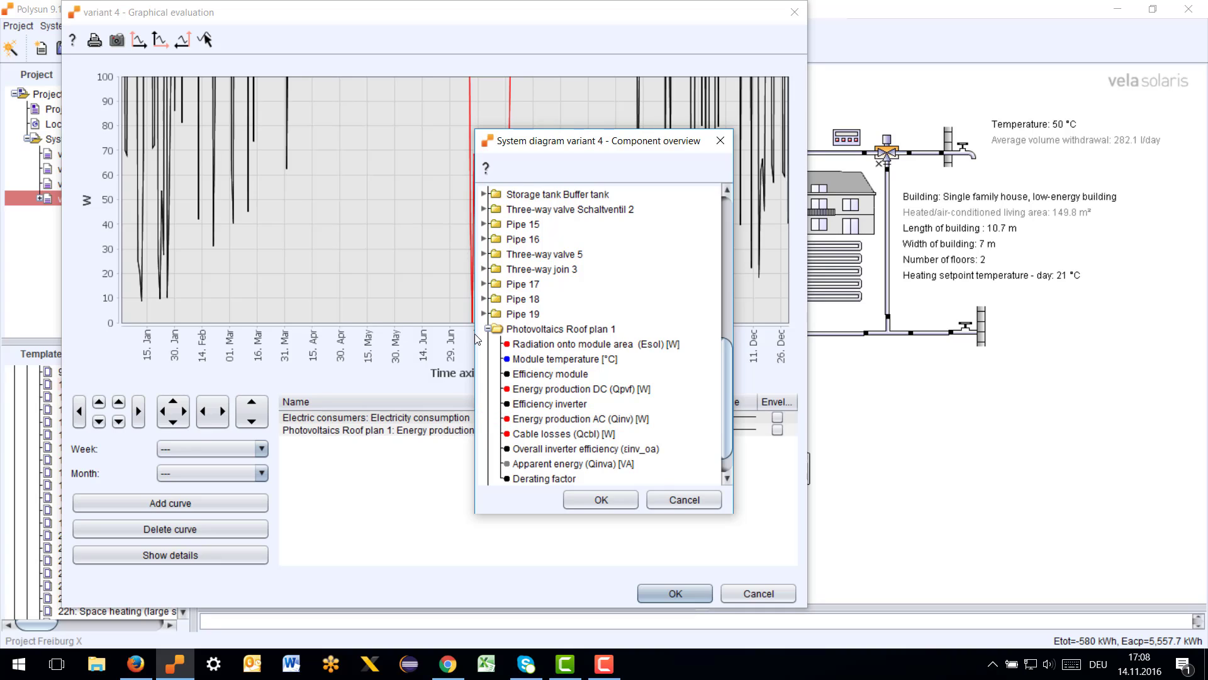
click(601, 500)
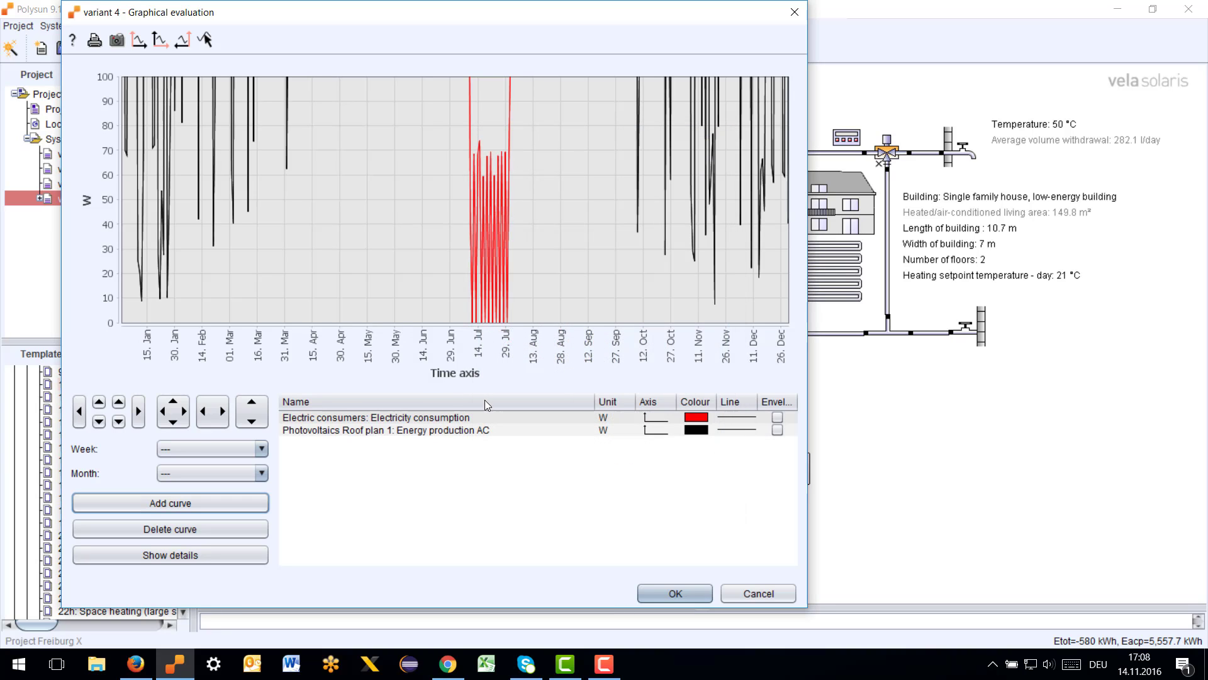
Step: Compare electricity consumption with PV production over the year and in detail for 28 to 31 March, fitting the vertical scale, and close the chart
click(252, 412)
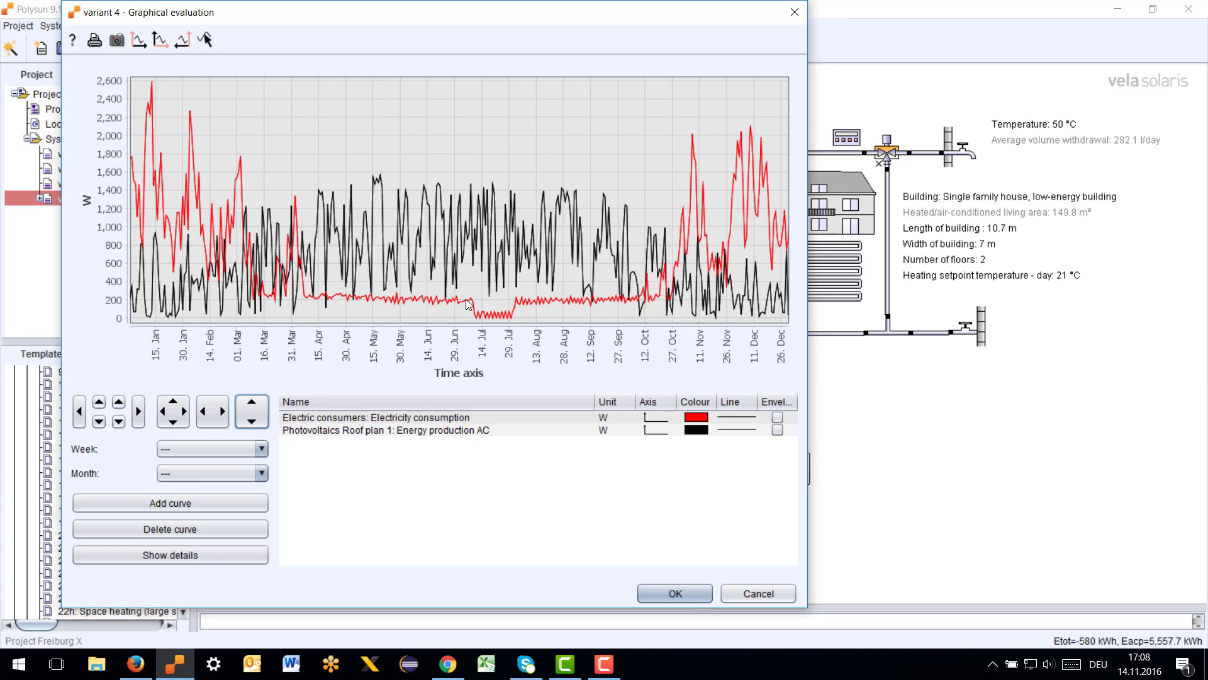
drag(274, 183, 326, 314)
click(256, 411)
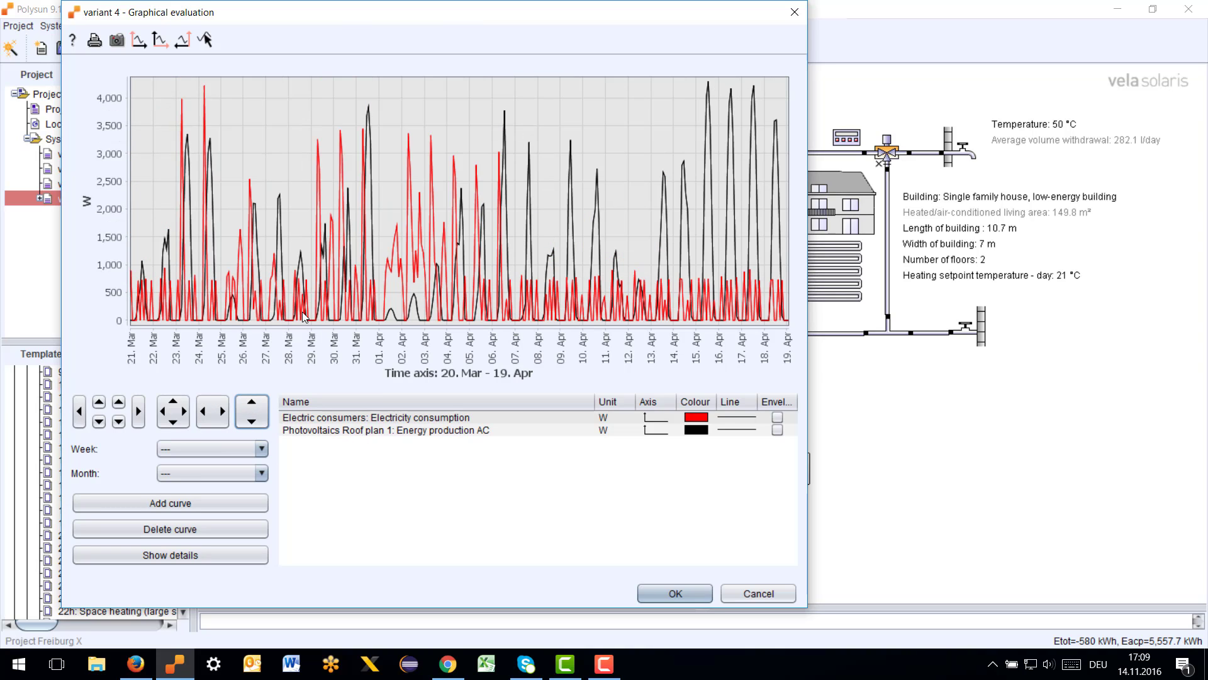
drag(288, 107, 370, 325)
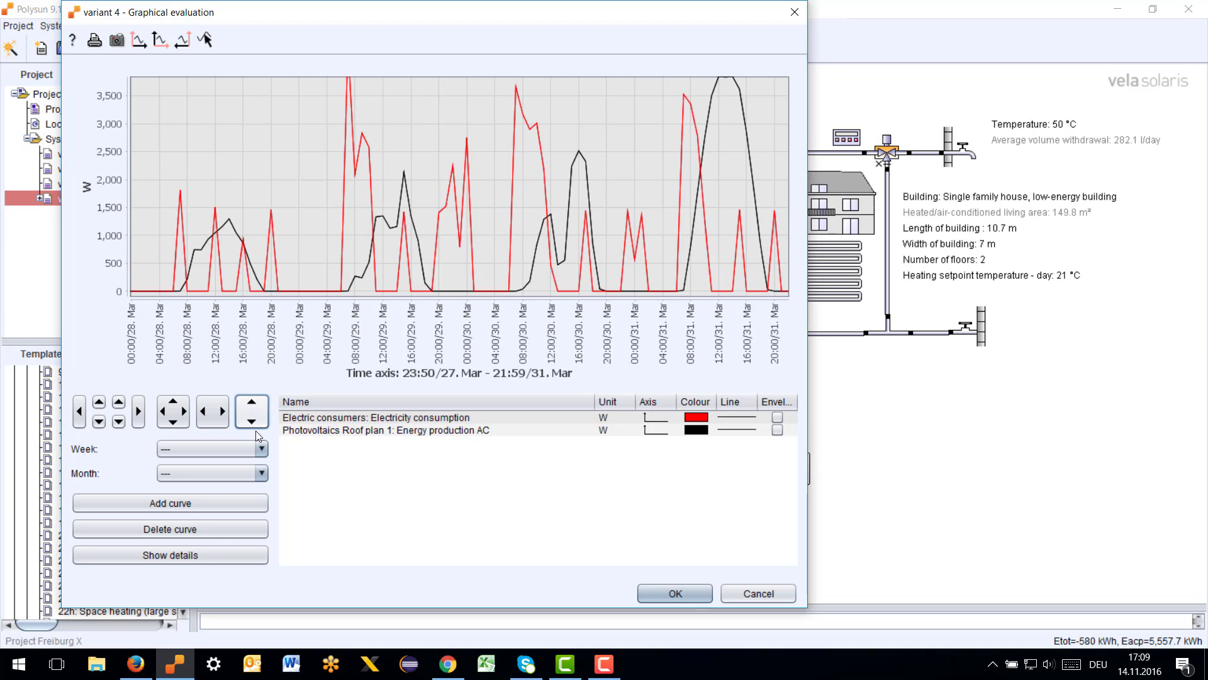
click(255, 419)
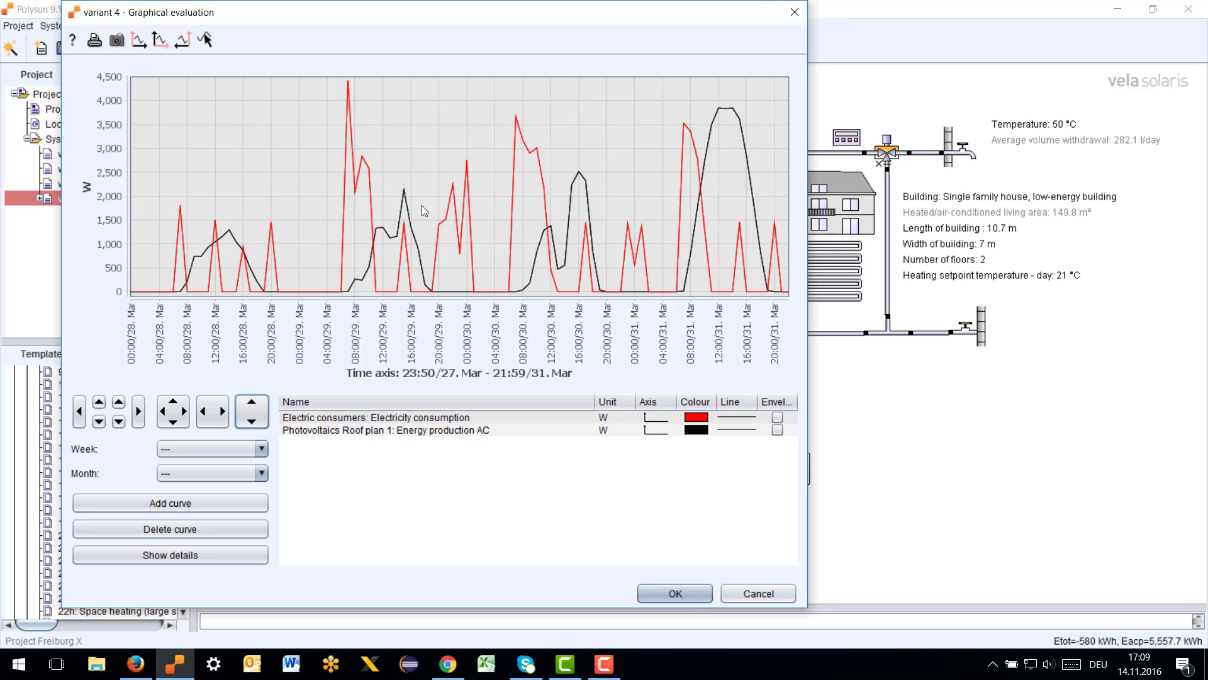
click(794, 14)
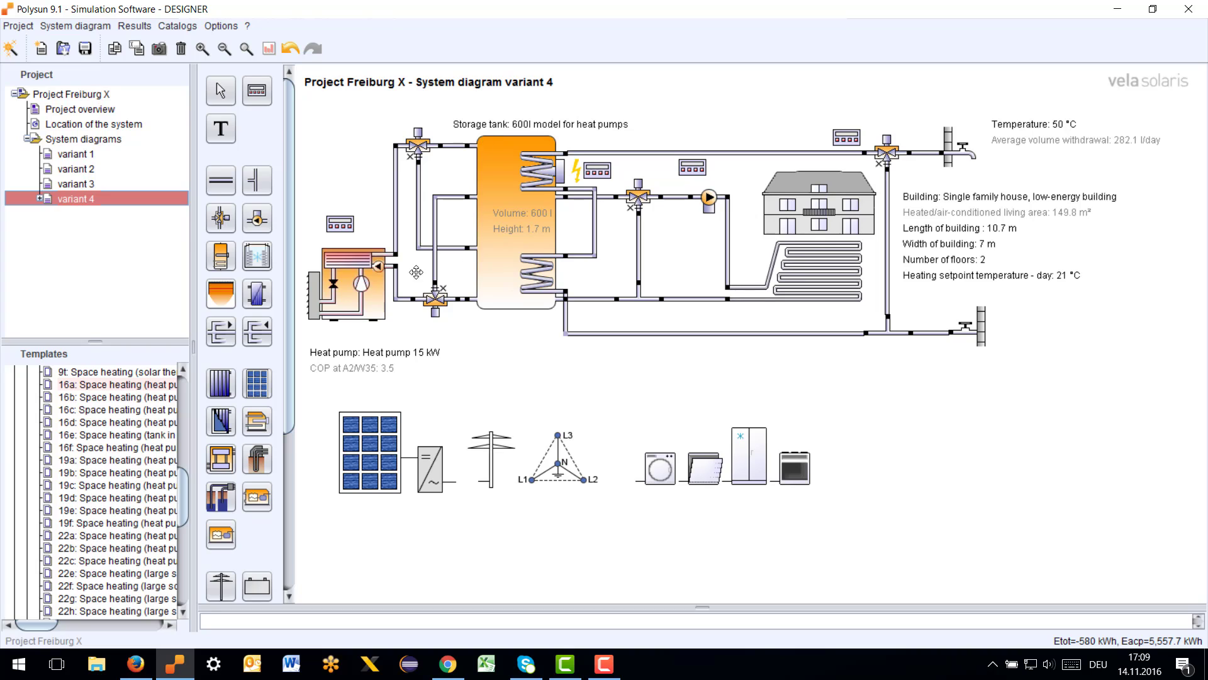
Step: Clear all 24 hourly availability times of the heat pump's auxiliary heating controller
mouse_move(340, 222)
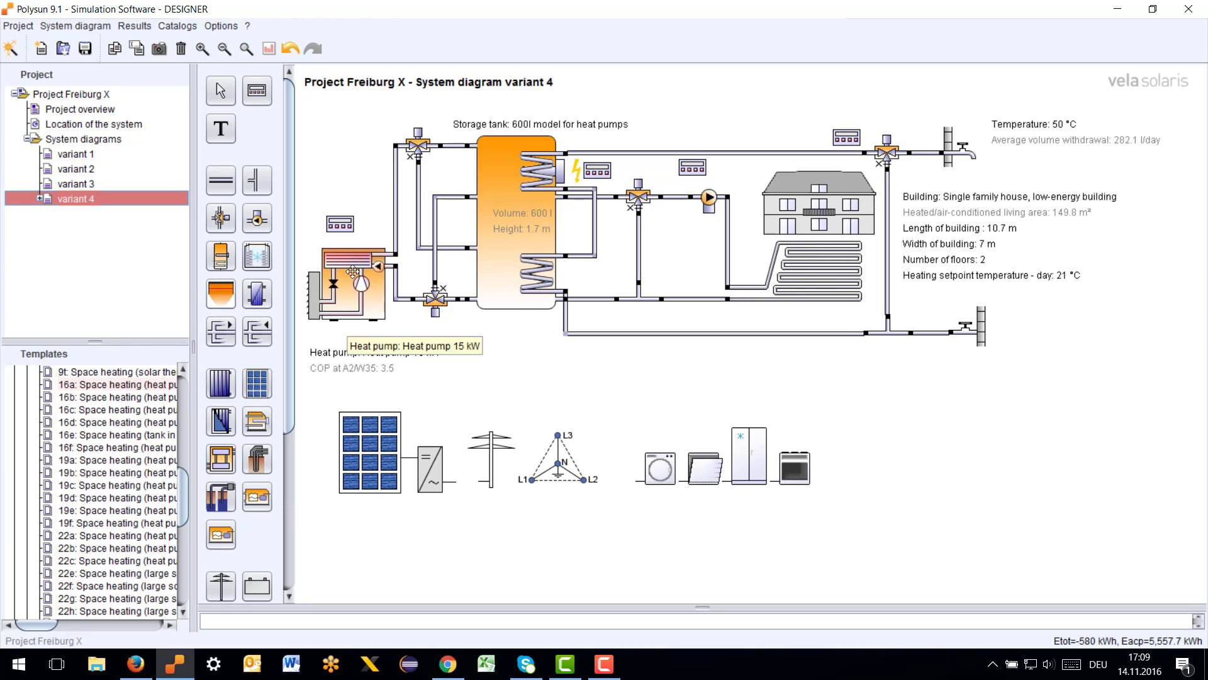
click(339, 224)
double_click(340, 224)
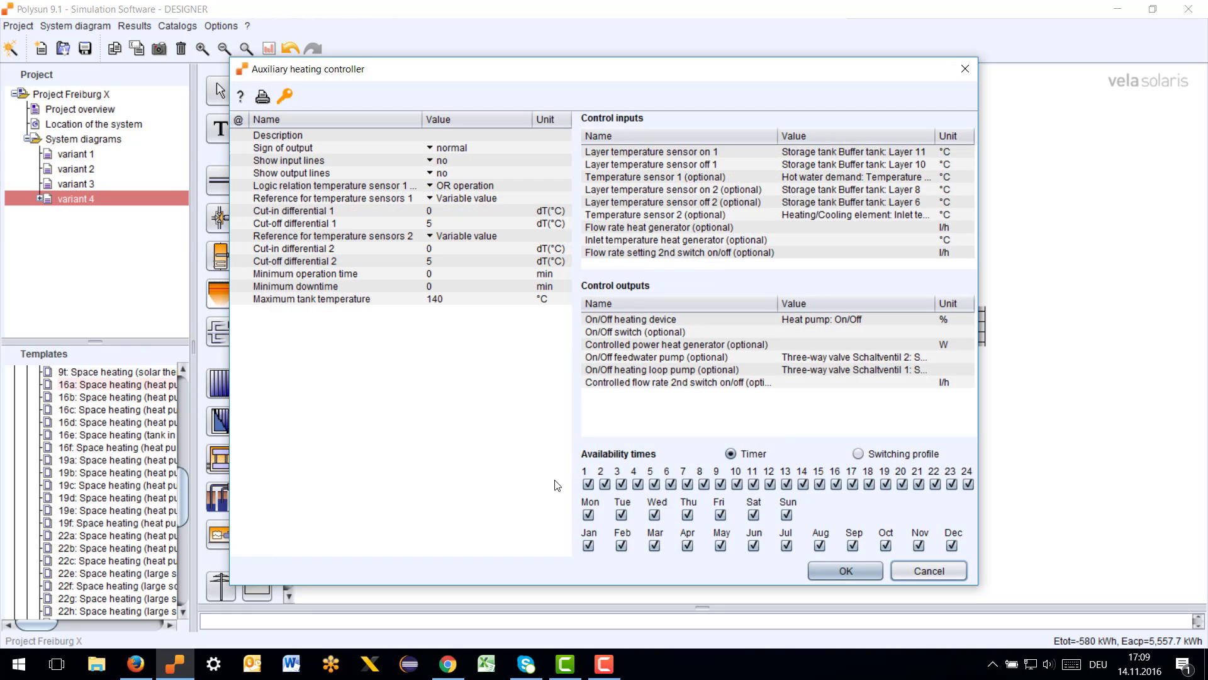
click(587, 483)
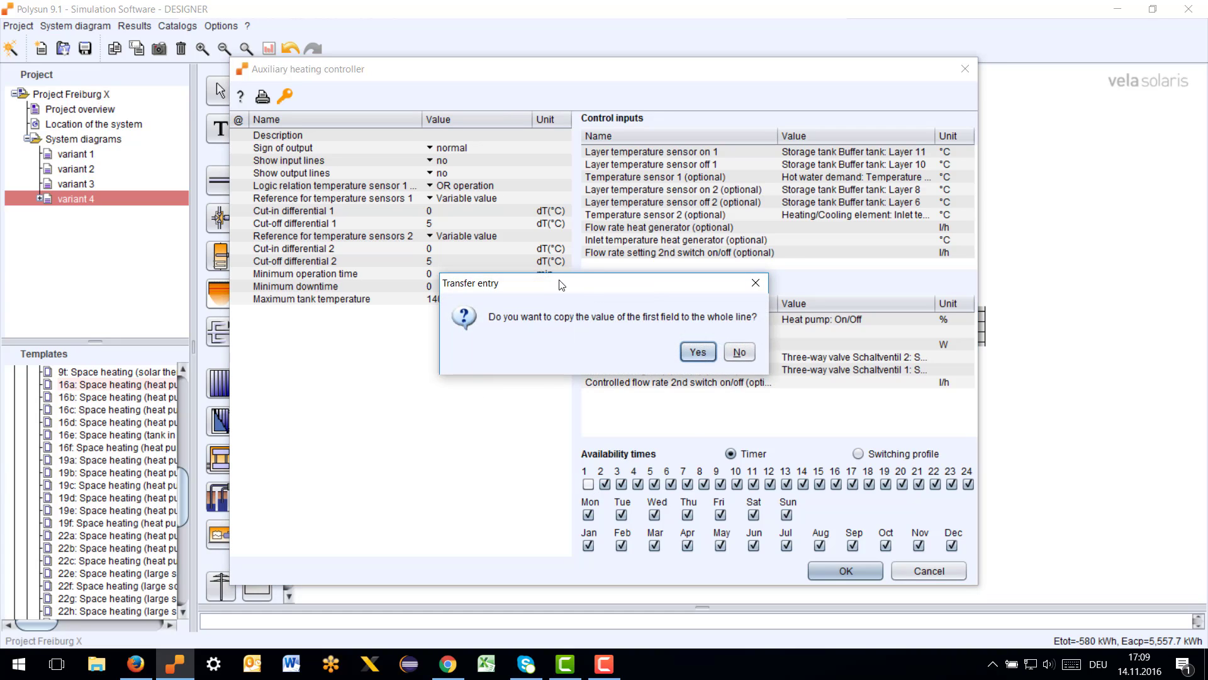
click(696, 351)
Step: Enable the auxiliary heating controller for the daytime hours 8 to 18 and accept the settings
click(704, 484)
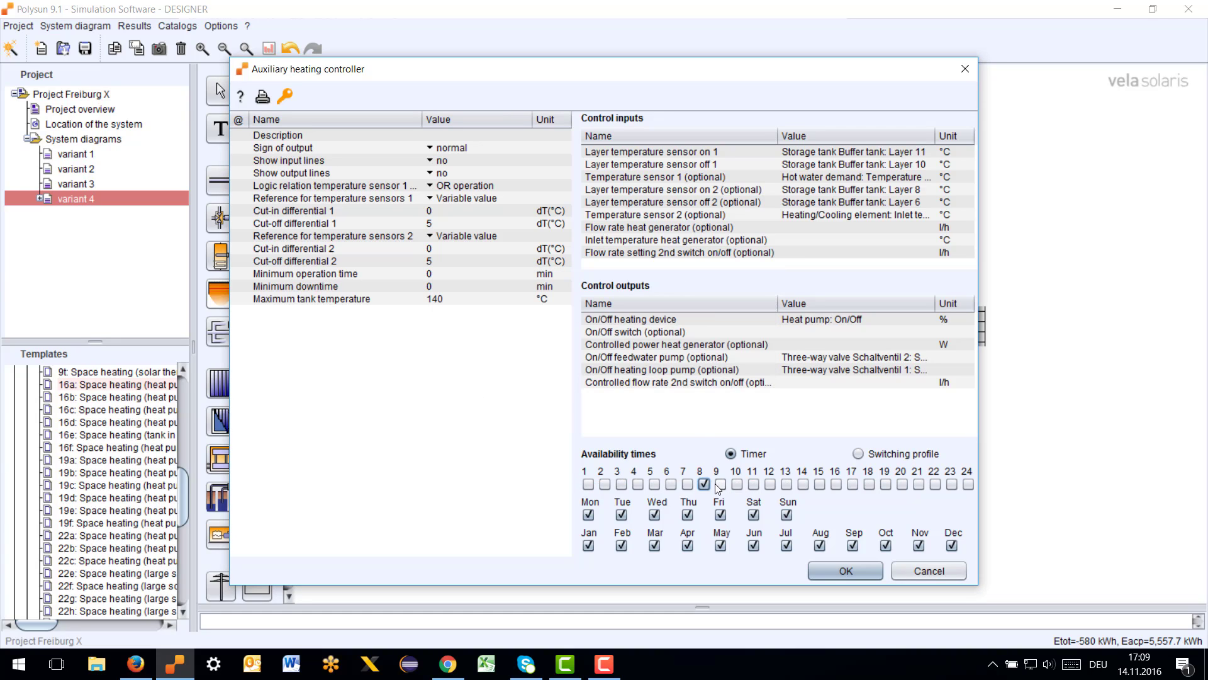
click(720, 484)
click(736, 484)
click(753, 484)
click(770, 483)
click(803, 484)
click(819, 484)
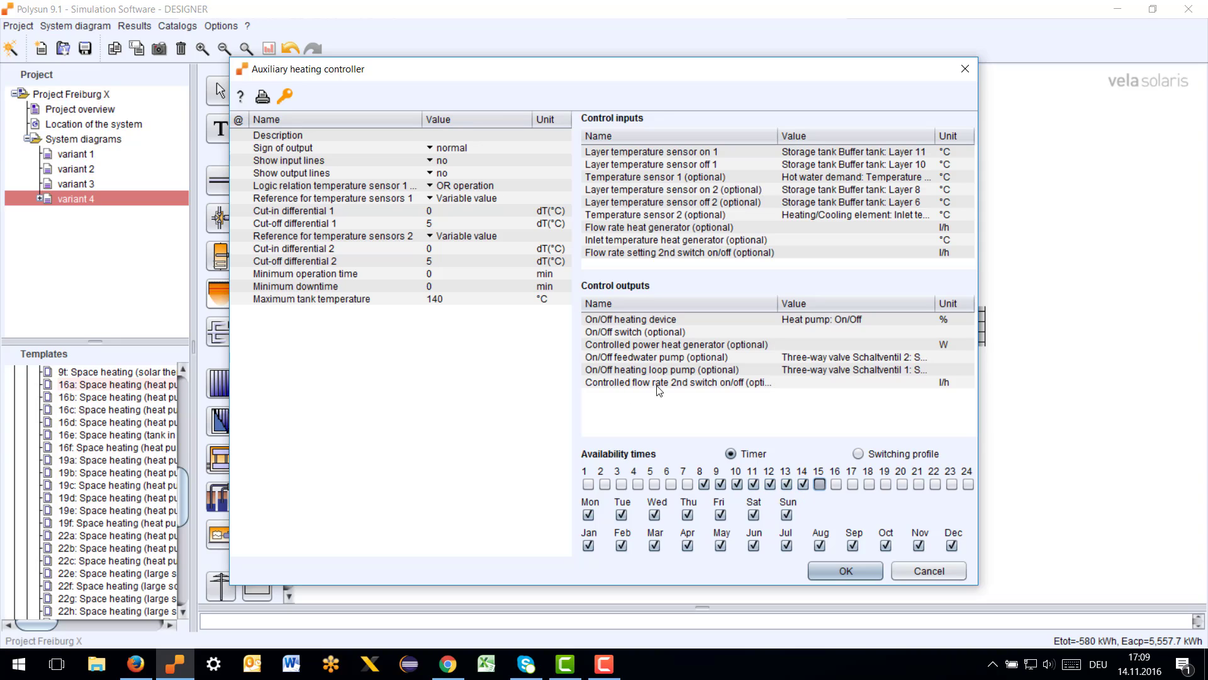
click(870, 484)
click(823, 565)
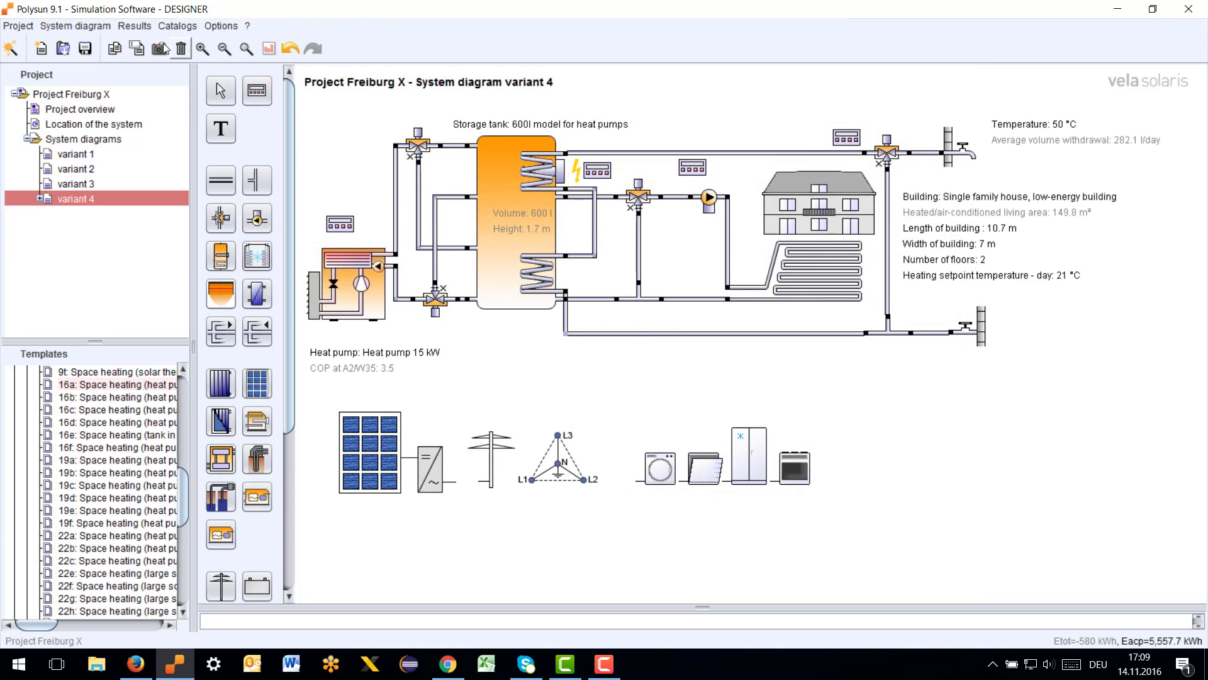
Step: Recalculate variant 4's results with the restricted heat pump hours and examine the annual and monthly self-consumption in the results overview
click(129, 25)
click(142, 45)
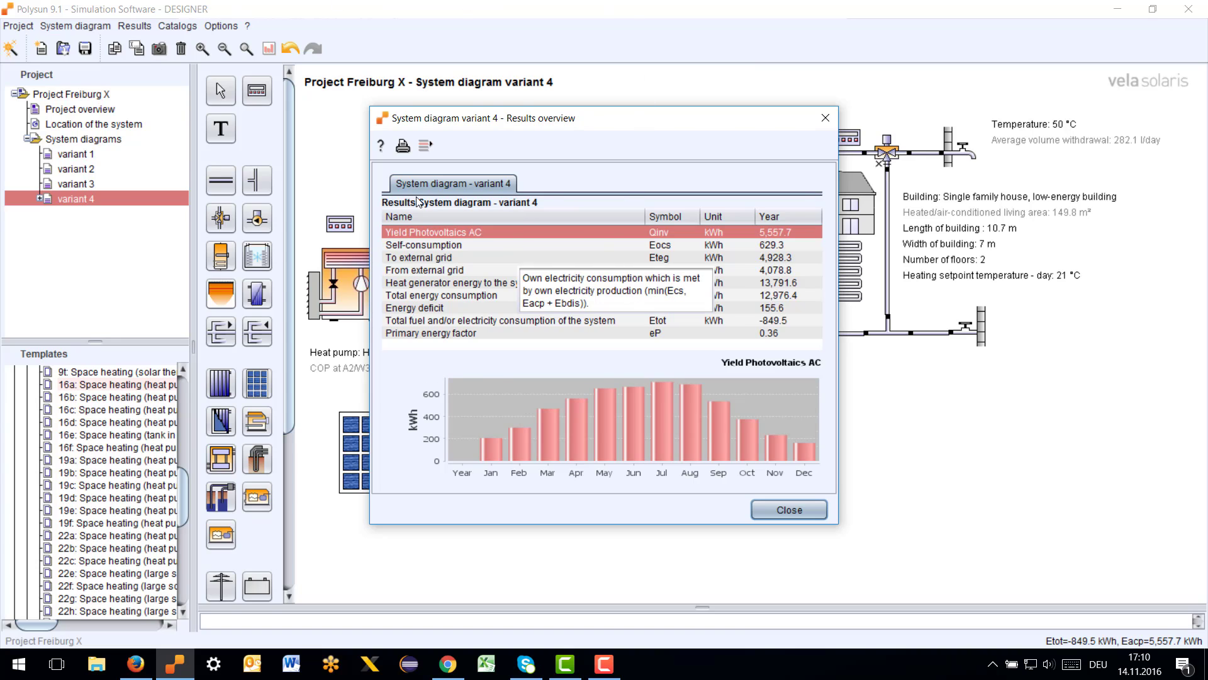
click(519, 248)
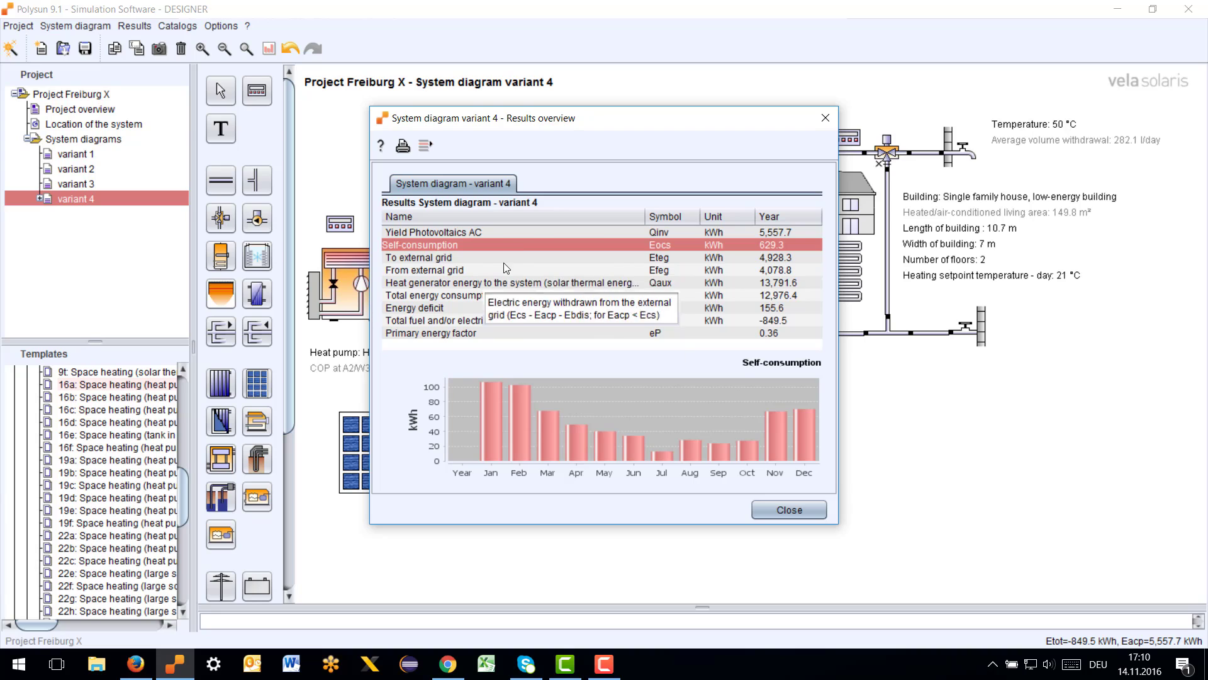
mouse_move(481, 448)
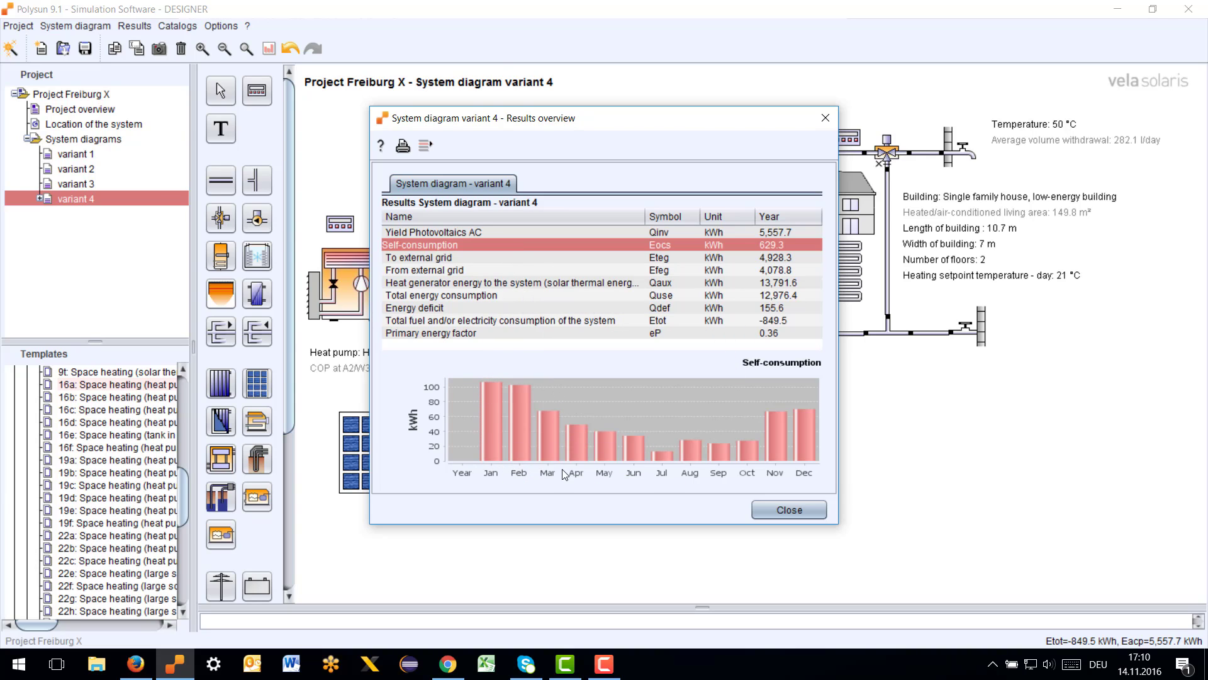
mouse_move(511, 429)
click(825, 118)
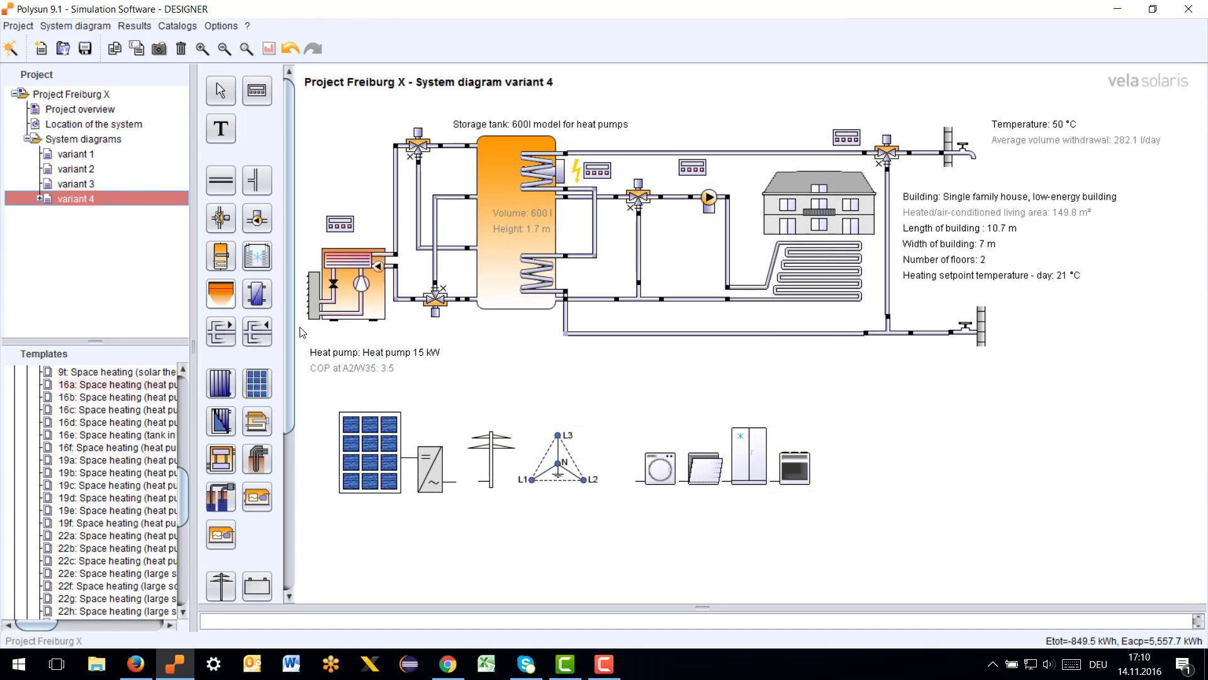
Step: Add a battery to variant 4's system diagram, placed beside the oven of the household electric consumers
click(264, 587)
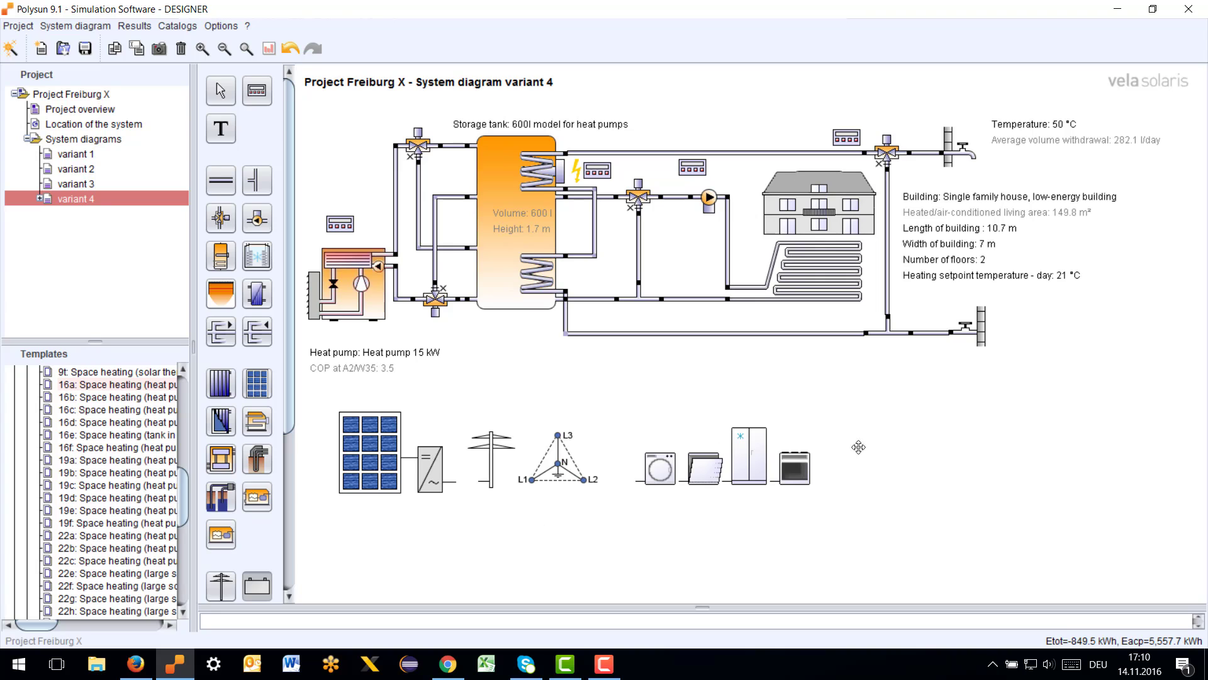
click(895, 476)
drag(894, 475, 872, 463)
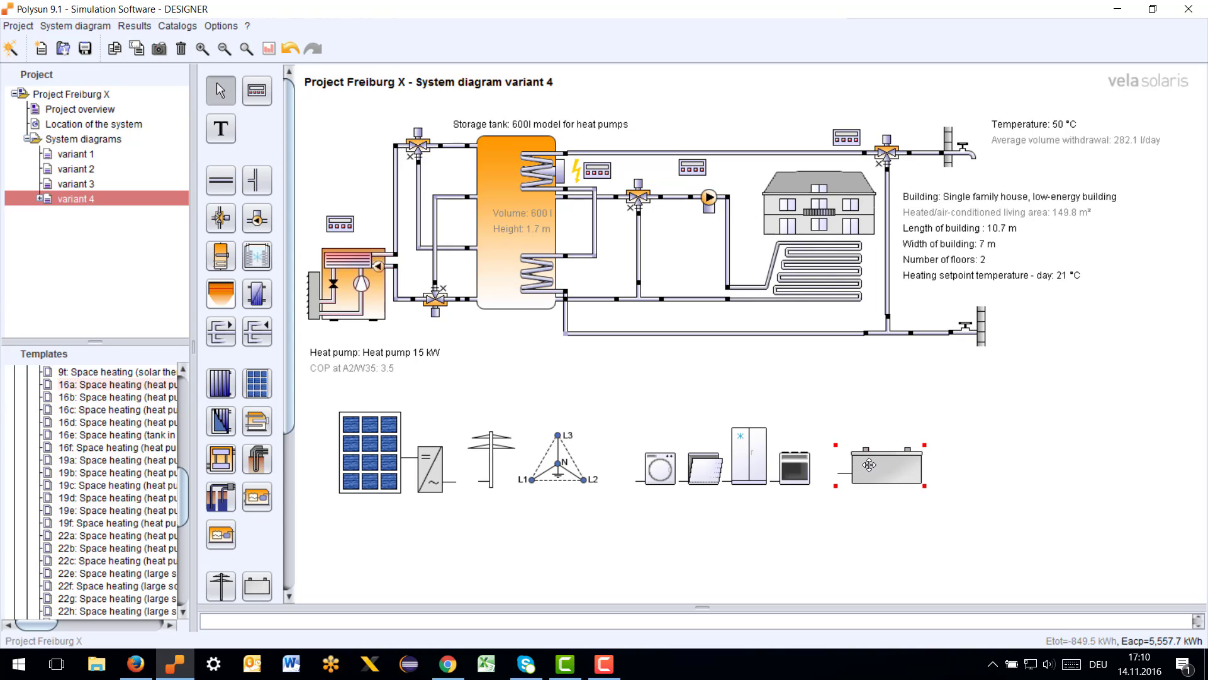
Step: Set the number of batteries in variant 4's battery component to 2 and accept the settings
double_click(867, 465)
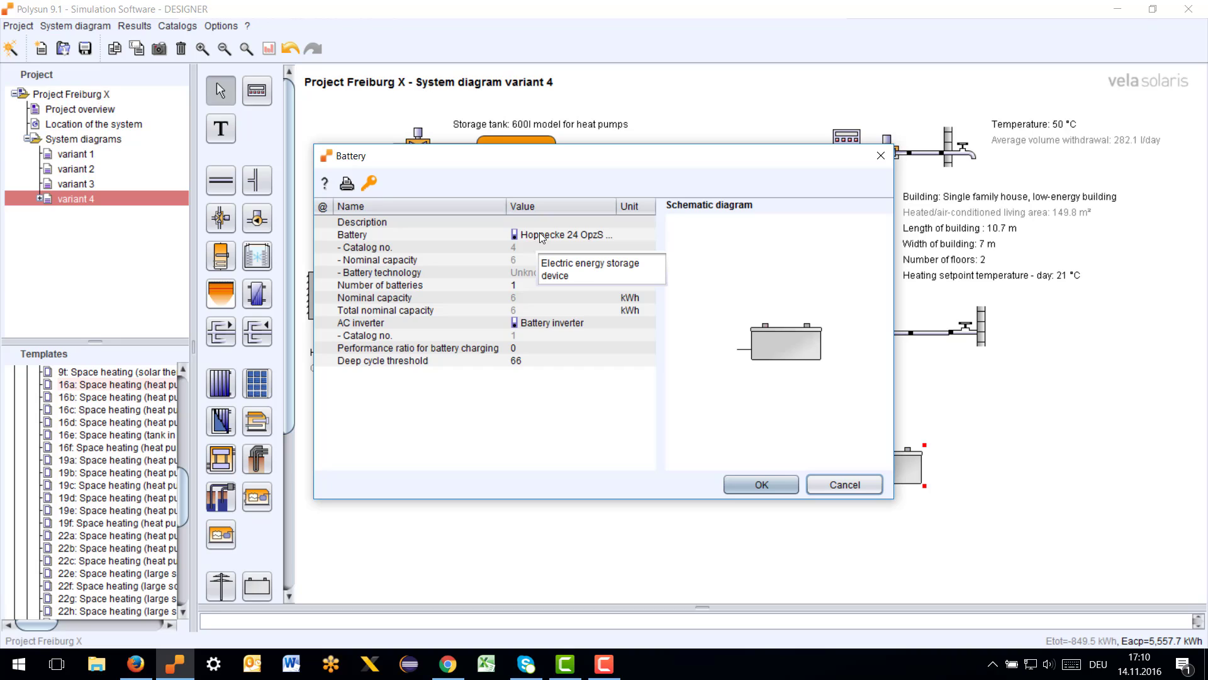
click(519, 286)
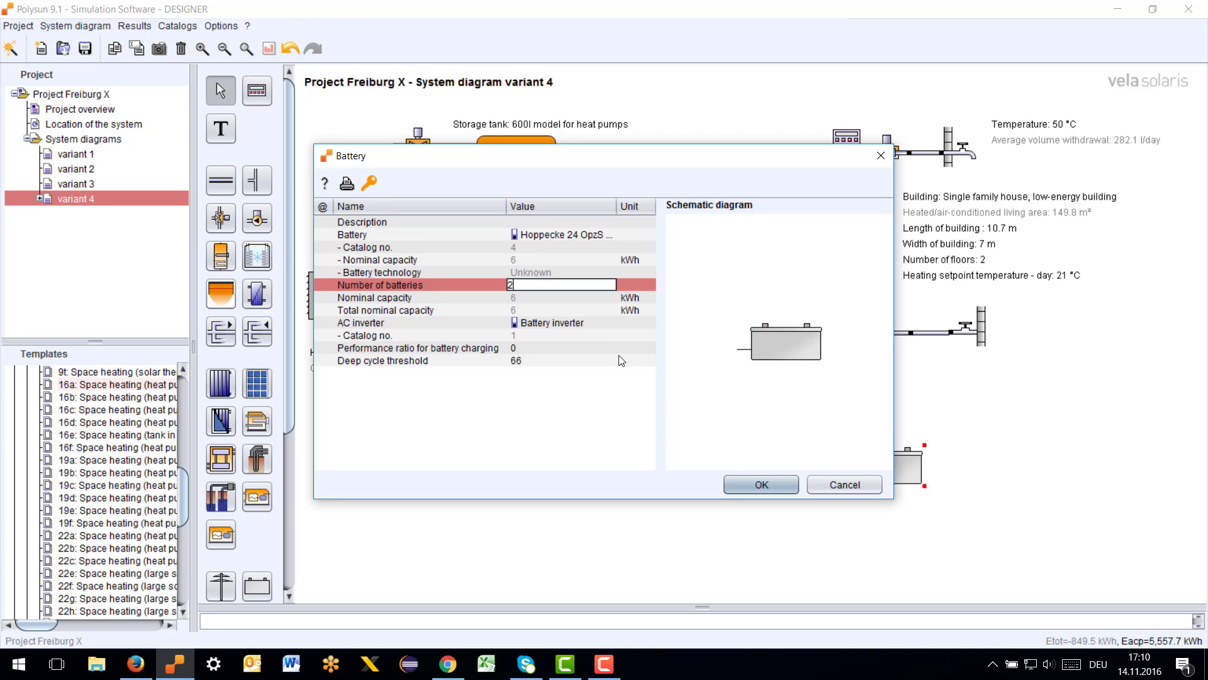
click(758, 483)
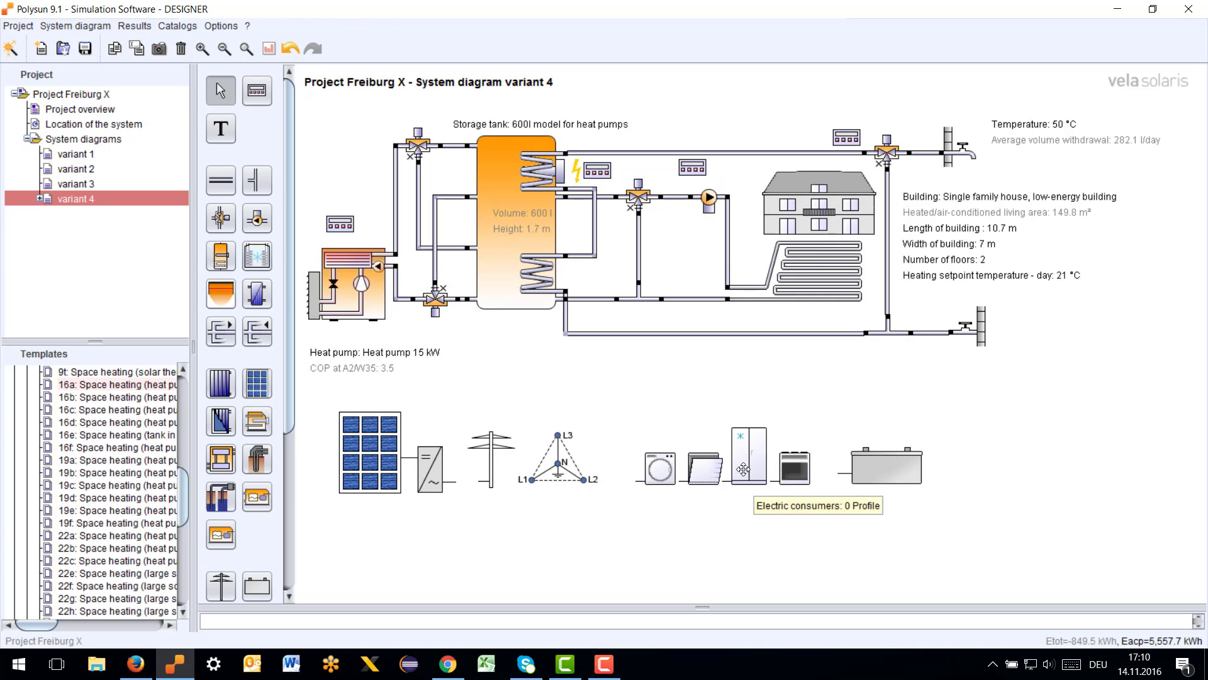
Step: Recalculate variant 4's results with the two batteries, examine self-consumption and total energy consumption in the results overview, and close it
click(134, 28)
click(139, 45)
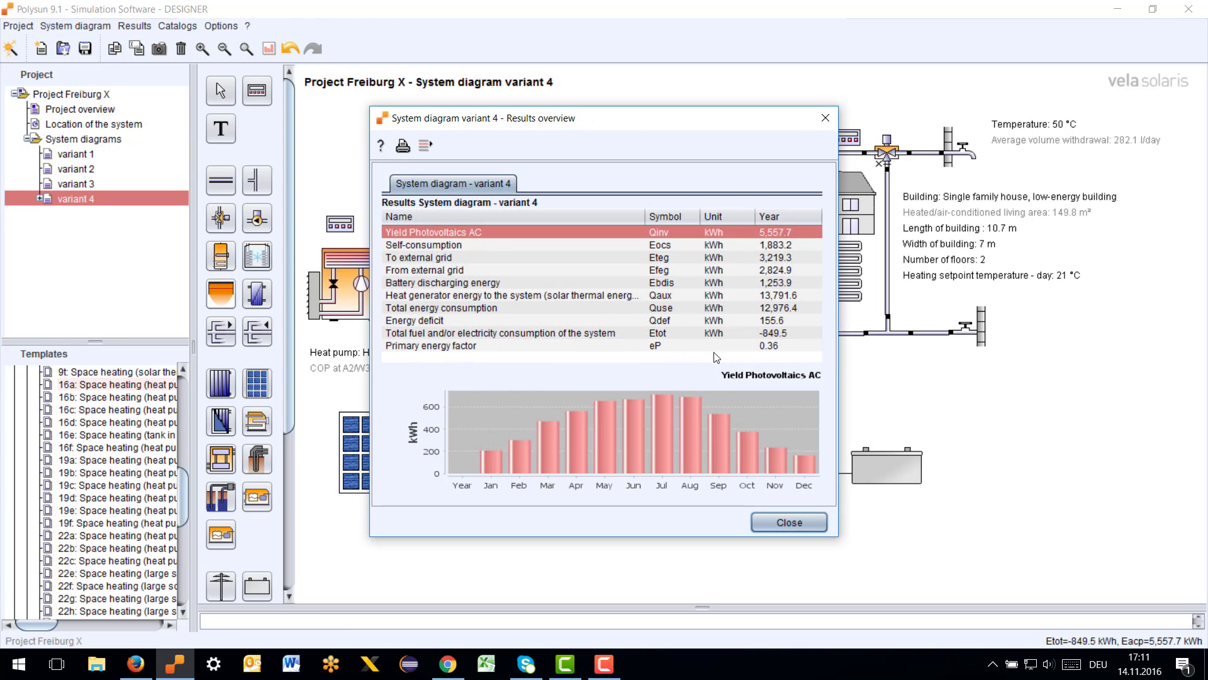
click(558, 241)
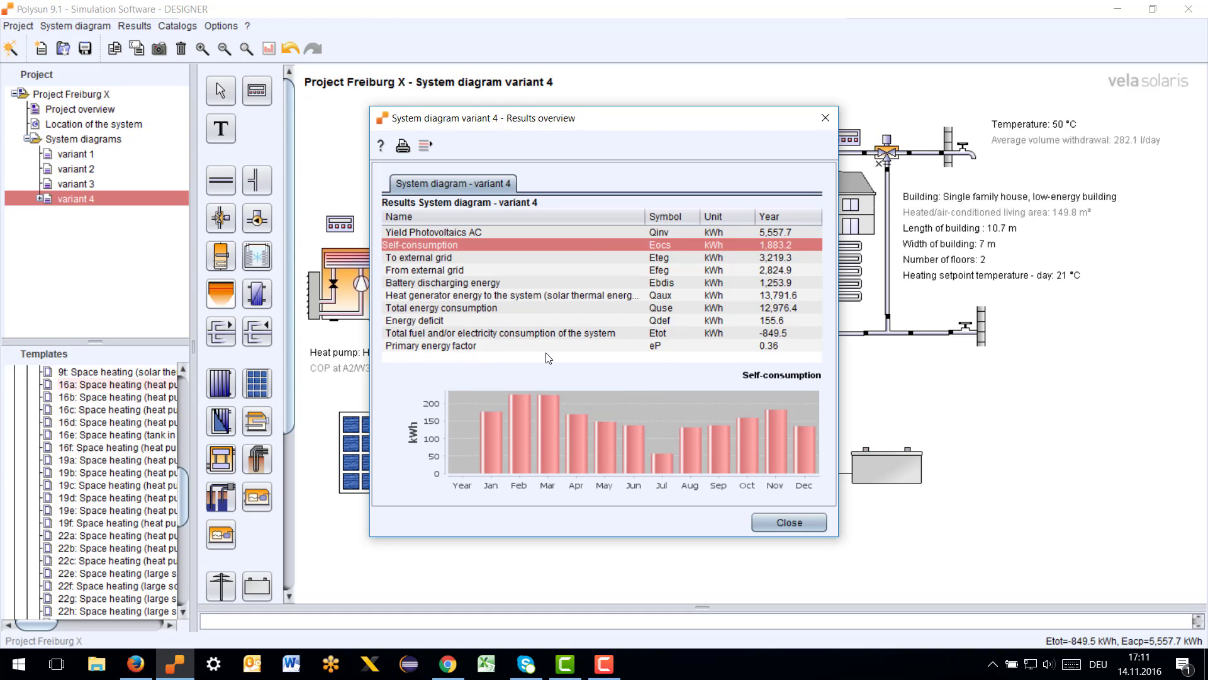
click(467, 310)
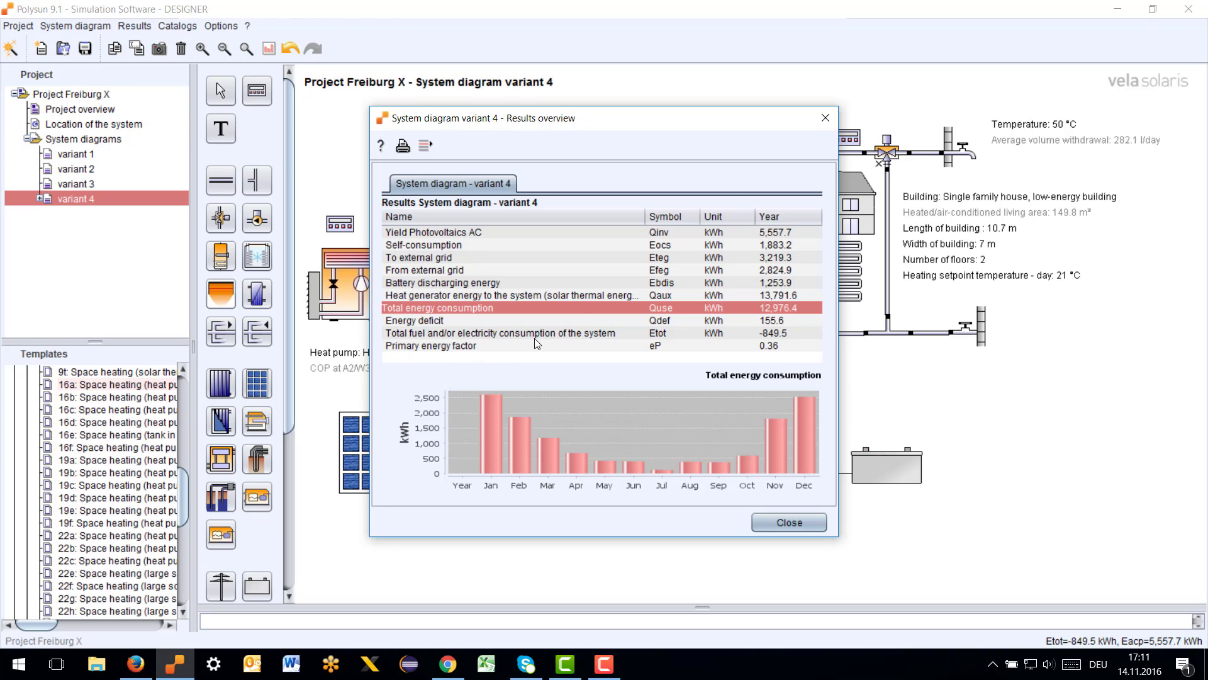
click(825, 118)
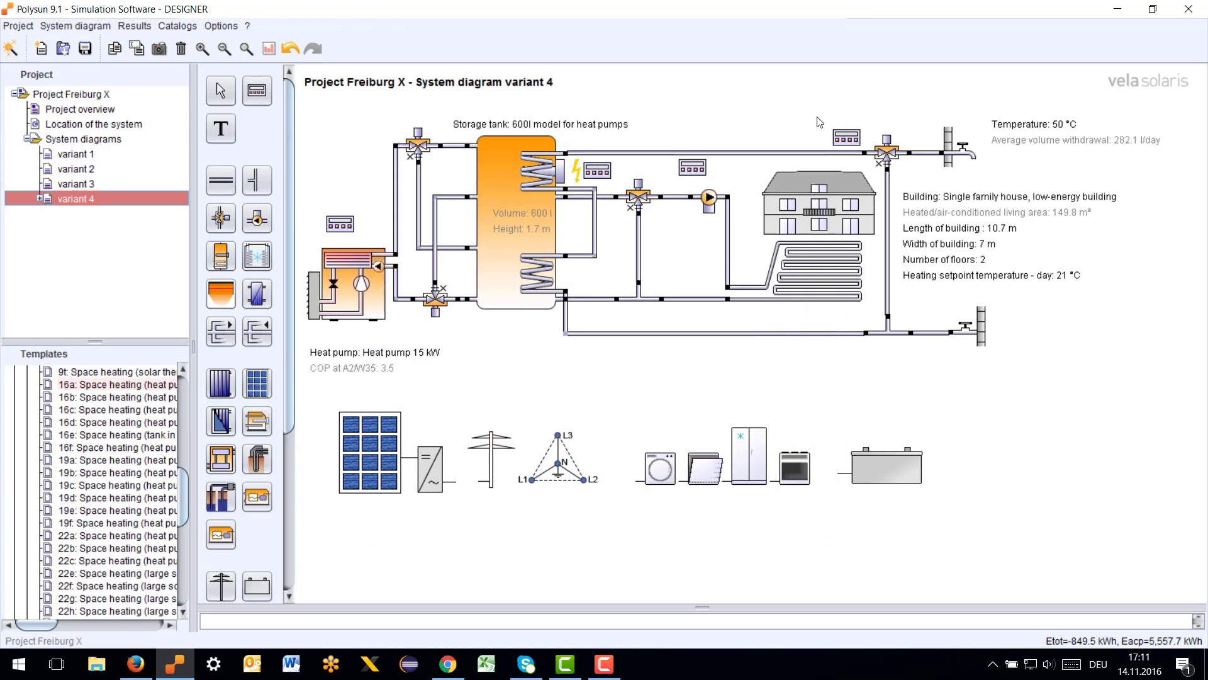